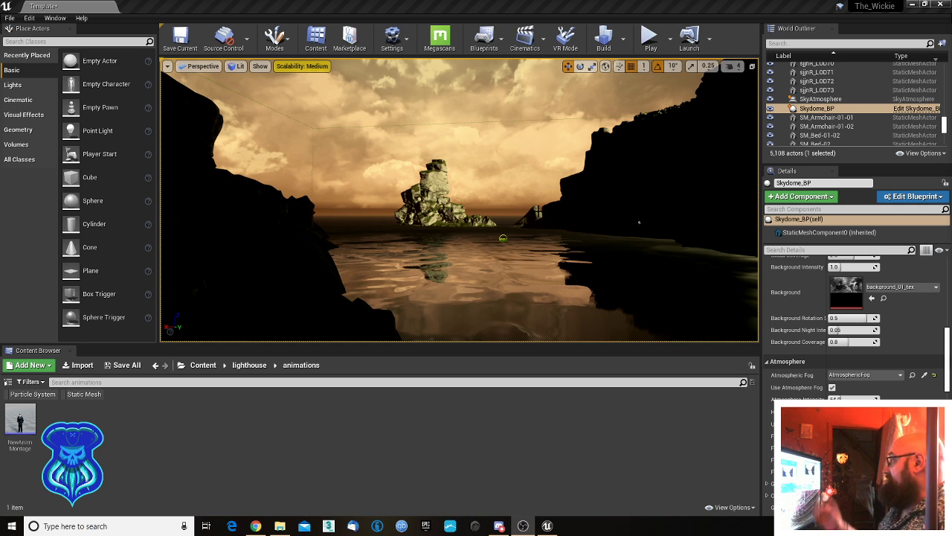
- Rotate the Sun_Directional light by about -70° so sunlight falls on the stone house and surrounding cliffs
right_drag(459, 201, 562, 184)
key(w)
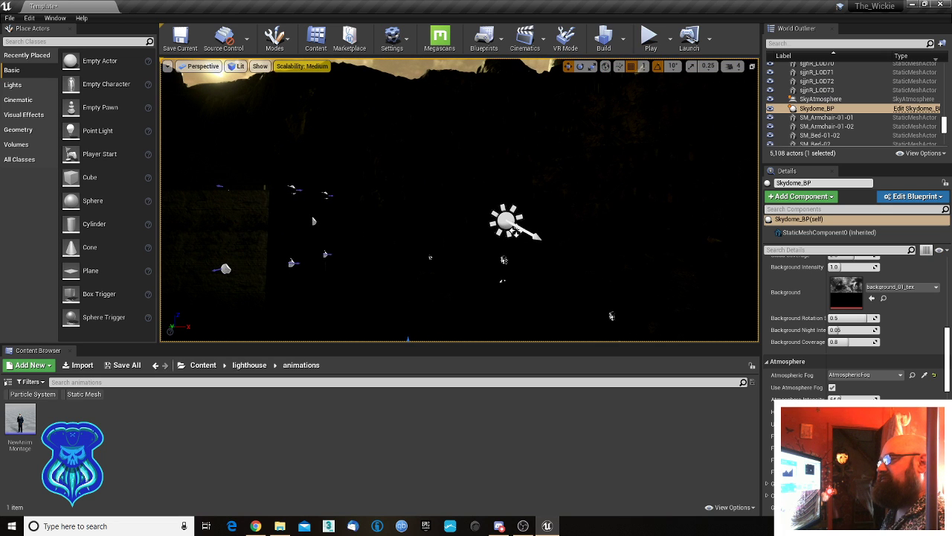
click(503, 220)
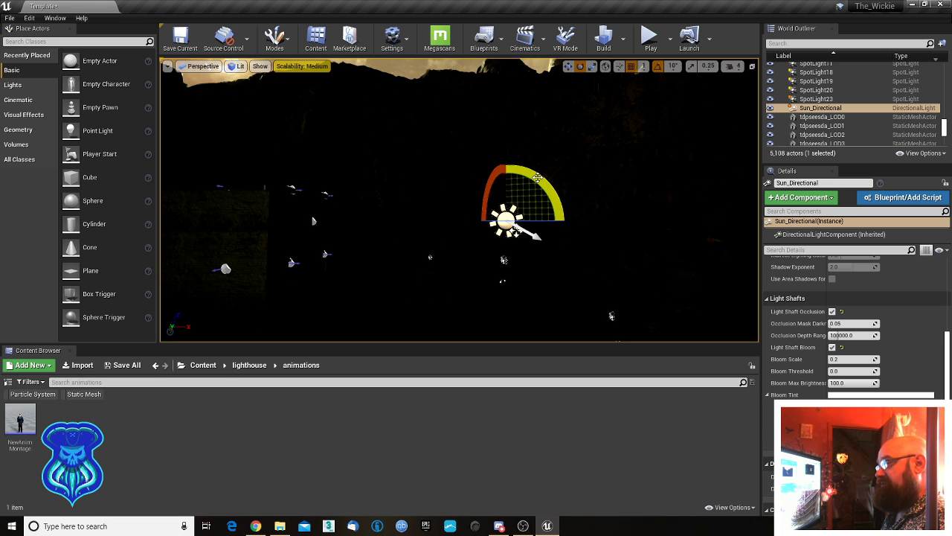
drag(559, 224, 524, 279)
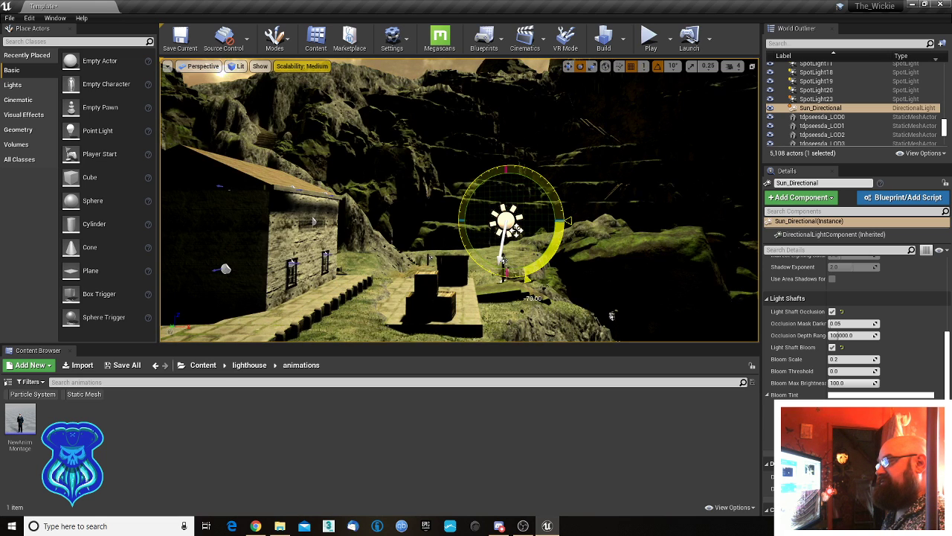
- Inspect the relit island from the grassy hills and moss-covered cliffs to the shoreline and ocean
right_drag(521, 246, 664, 214)
key(w)
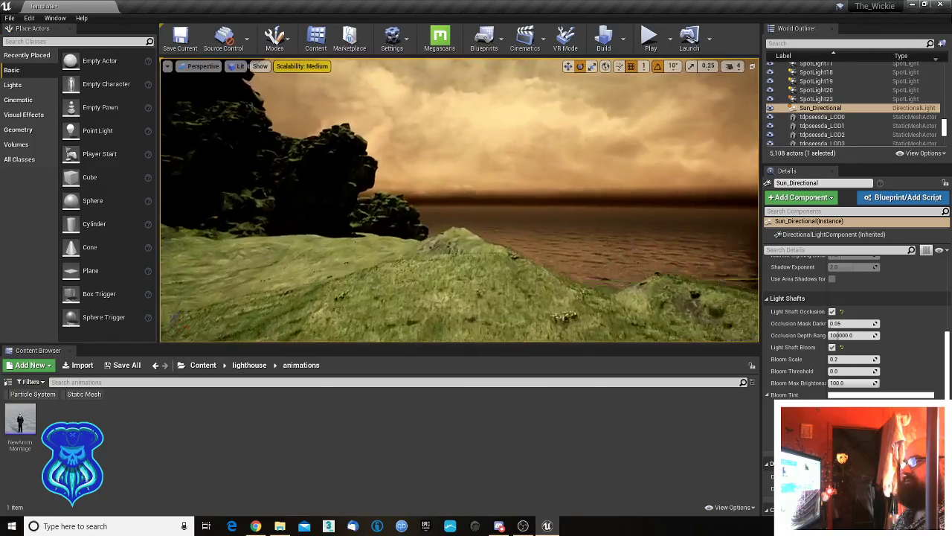
right_drag(459, 201, 476, 206)
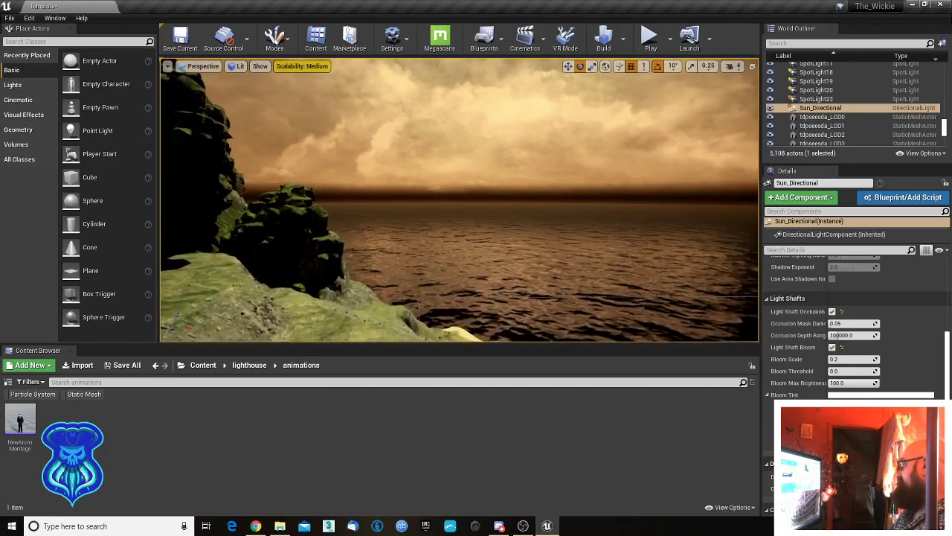
right_drag(486, 318, 472, 316)
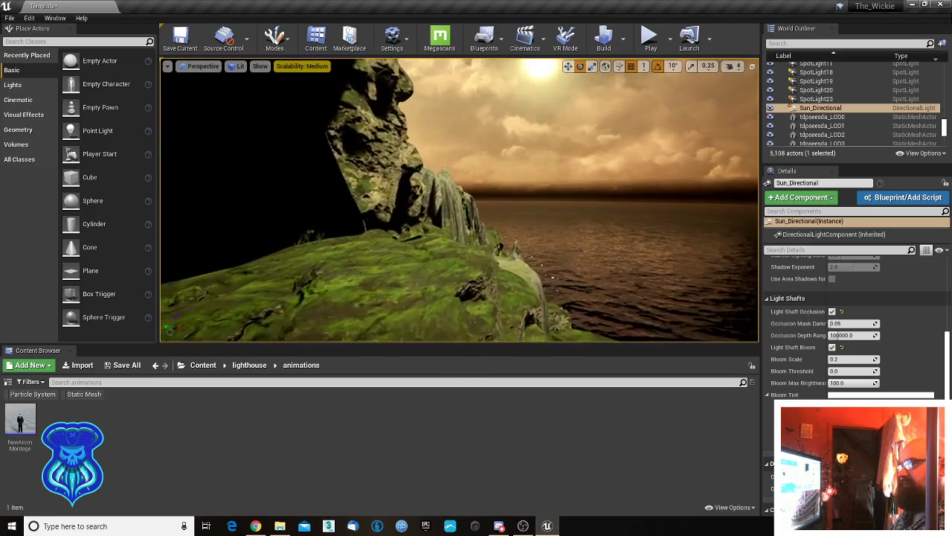
right_drag(460, 199, 446, 296)
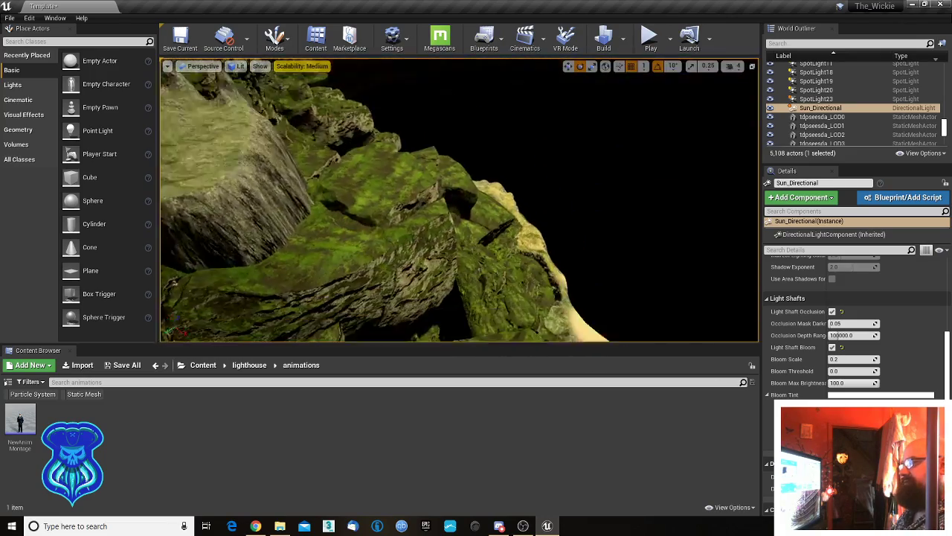
right_drag(447, 296, 610, 291)
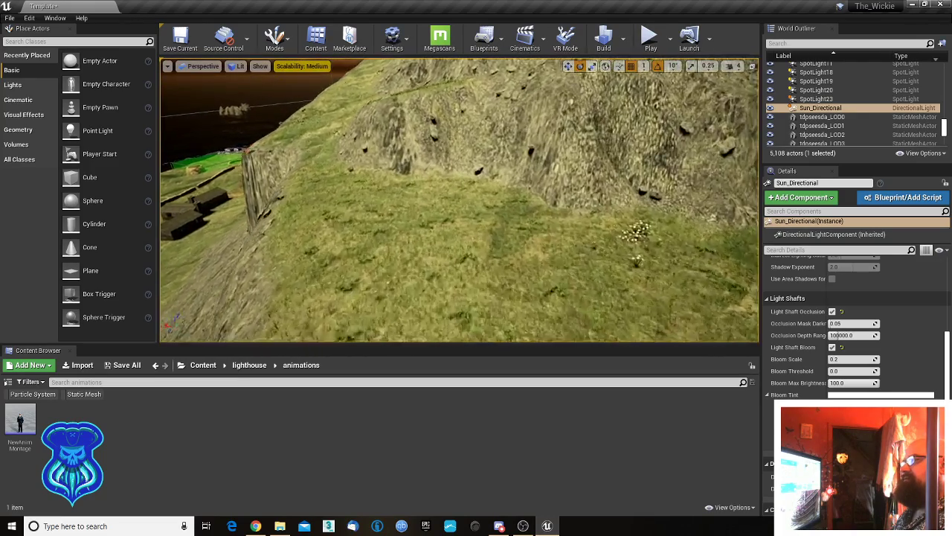
right_drag(447, 223, 554, 261)
- Select Skydome_BP, reset its Sky Light Intensity to the default, and set it to 0.5
click(598, 136)
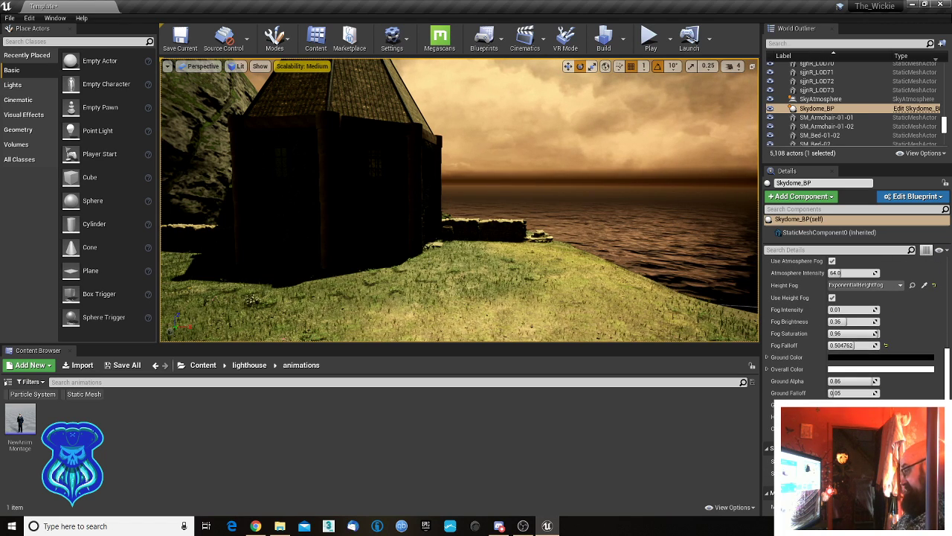
scroll(855, 327, up, 2)
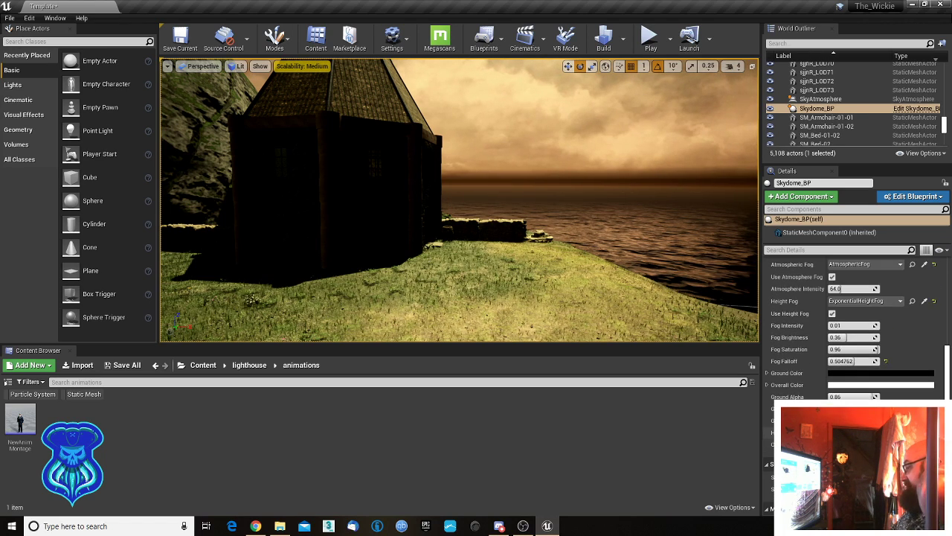
scroll(855, 327, down, 6)
scroll(855, 328, up, 5)
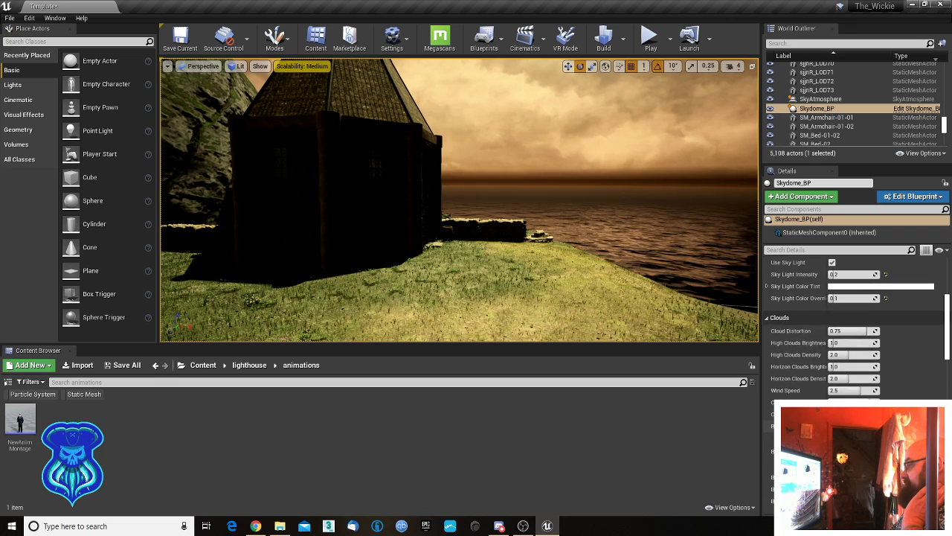
scroll(867, 359, up, 2)
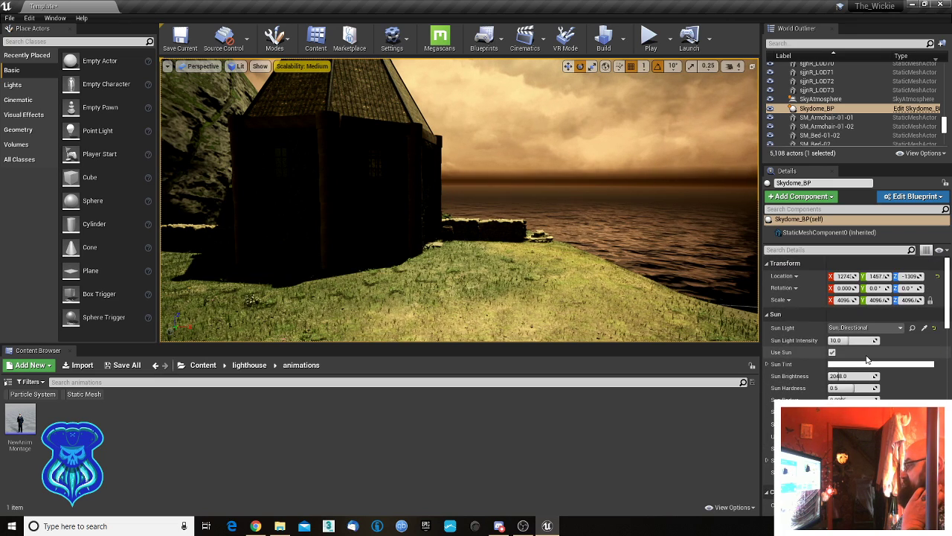
scroll(867, 359, down, 2)
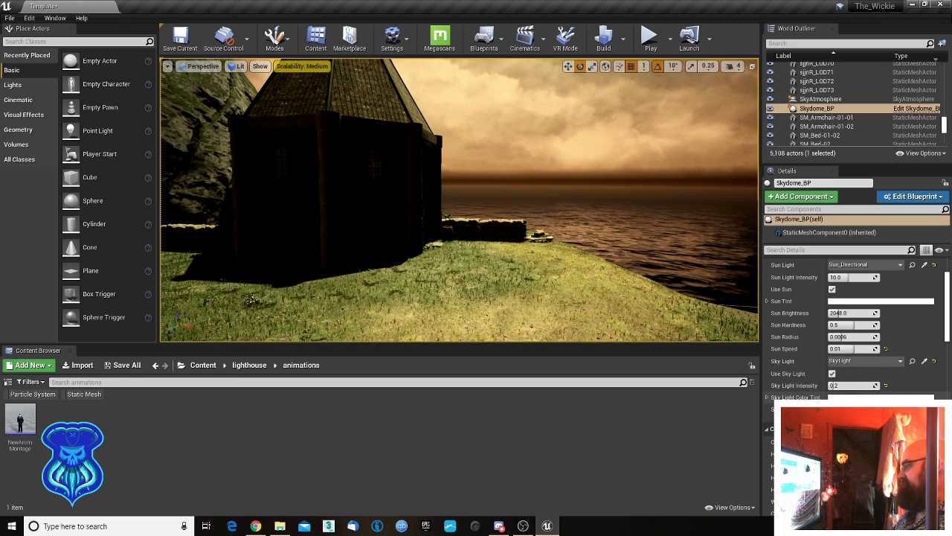
click(886, 386)
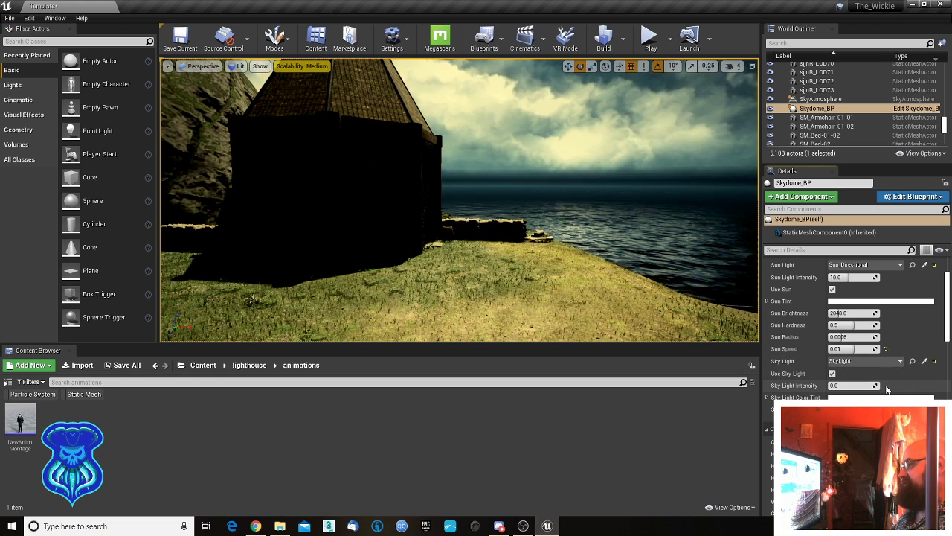
click(853, 385)
text(0.)
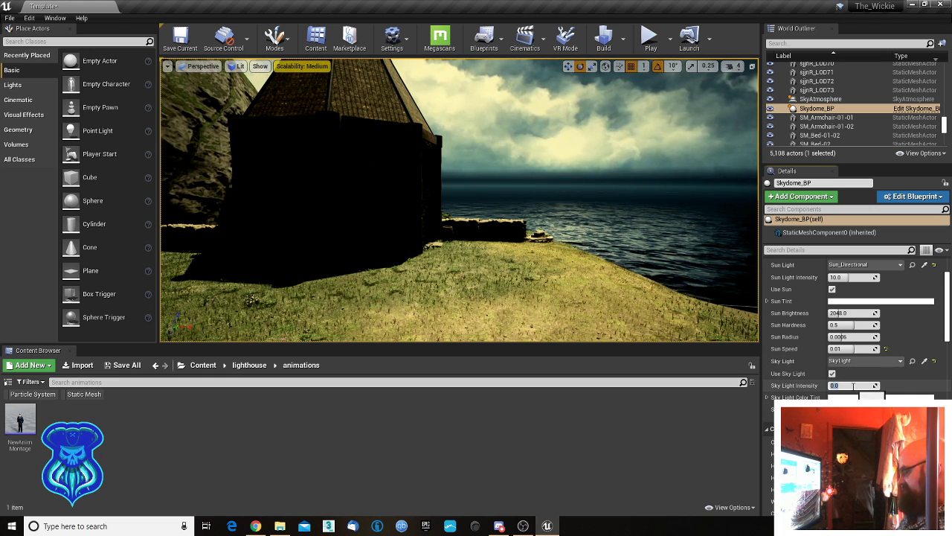
text(5)
key(Return)
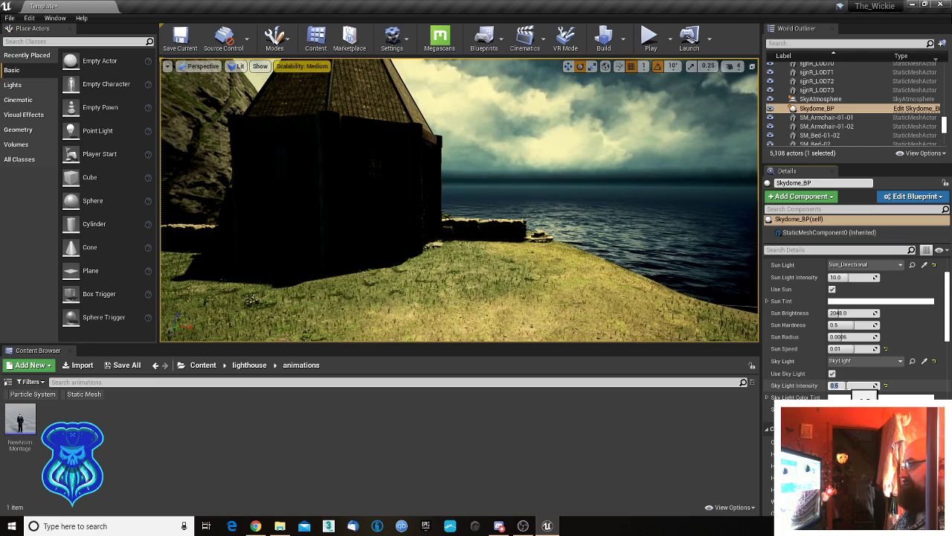
- Raise the Sky Light Intensity of Skydome_BP to 2.0 to brighten the dark interior
right_drag(694, 306, 655, 296)
key(w)
key(s)
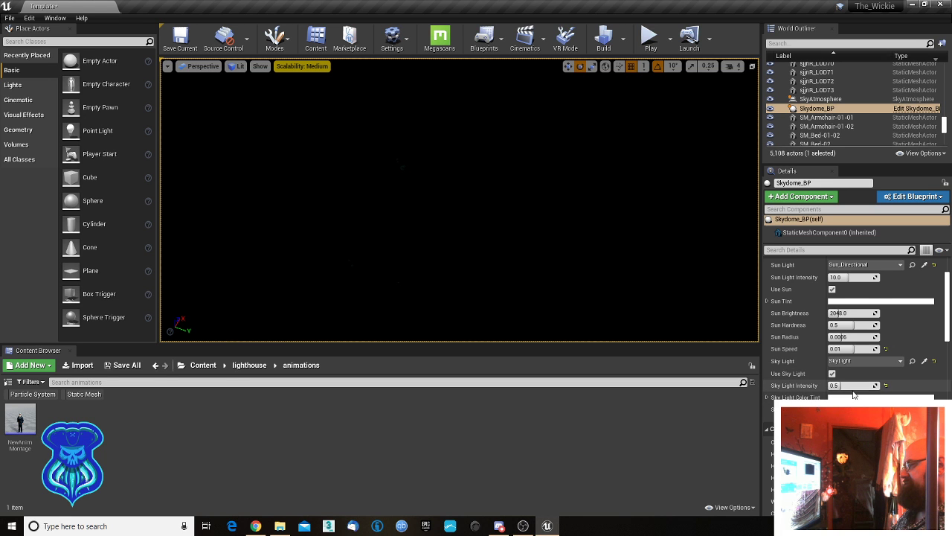
drag(854, 386, 876, 387)
- Switch the viewport to Unlit shading inside the stone shaft with the glowing symbols
right_drag(630, 295, 455, 244)
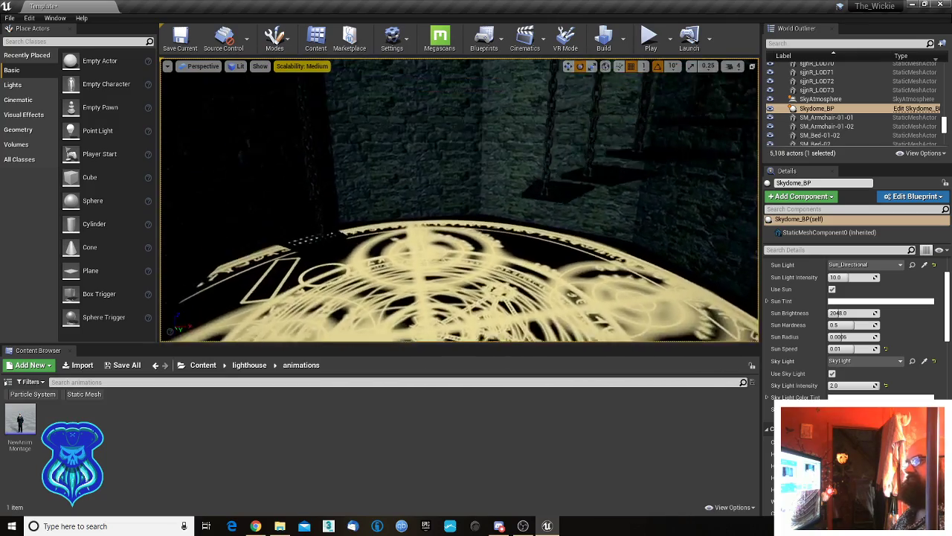
click(238, 67)
click(252, 99)
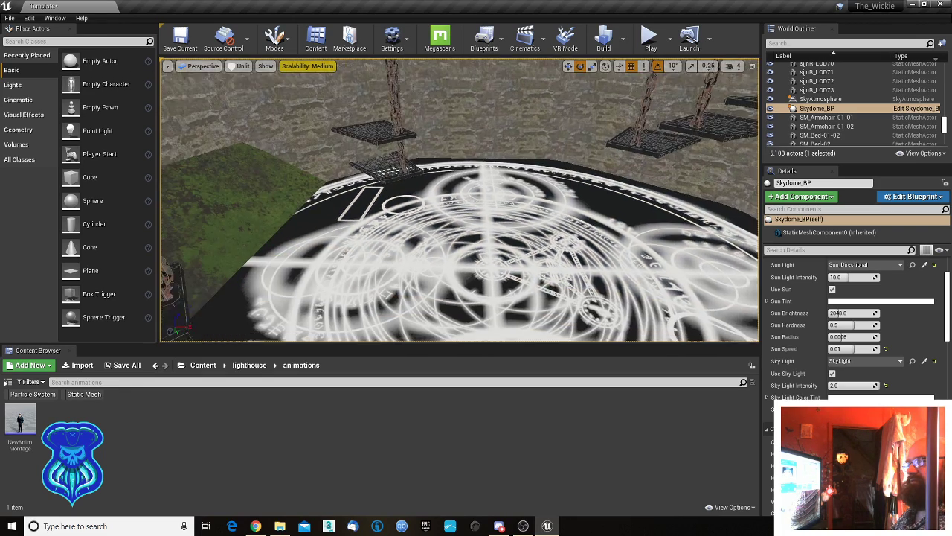
key(w)
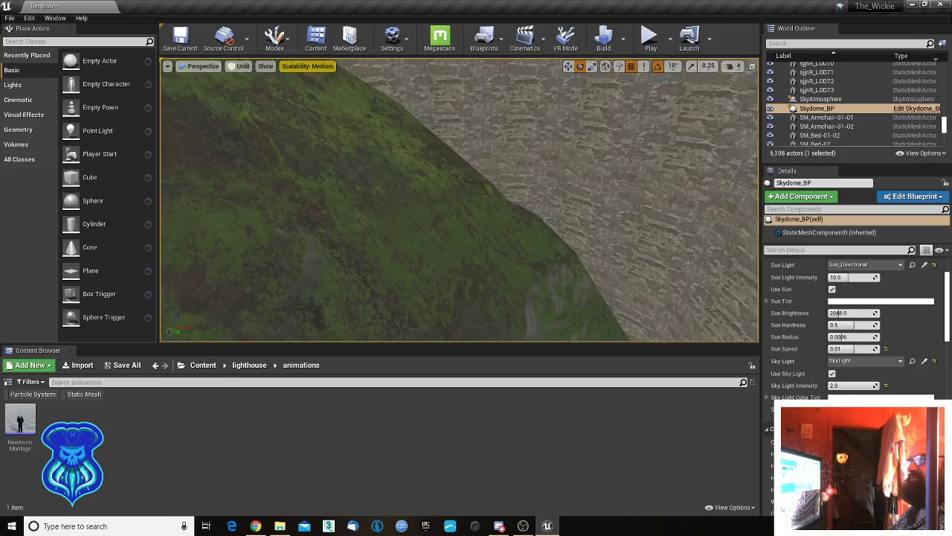
- Select 5_FFT_Ocean_Sim and raise the water until it floods the shaft floor and the lower ends of the hanging chains
click(484, 231)
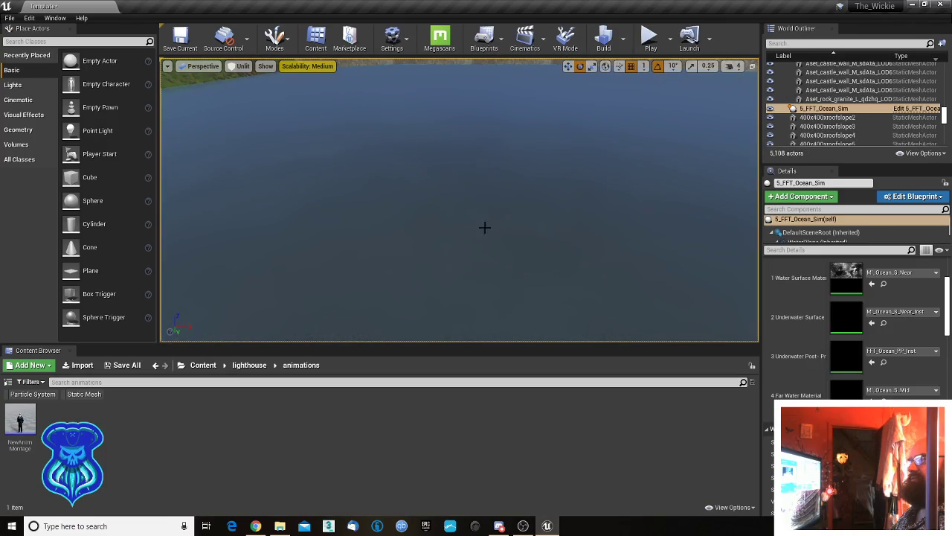
key(f)
right_drag(459, 199, 535, 193)
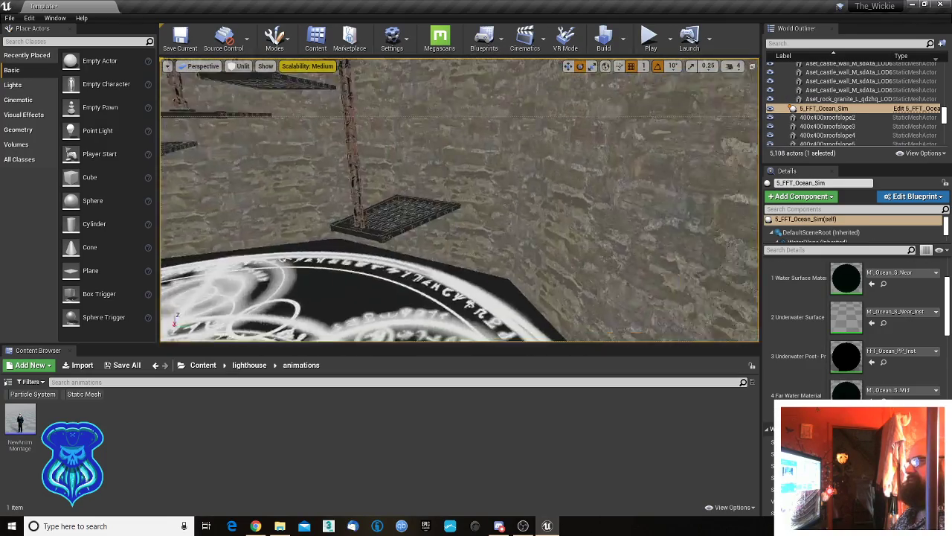
right_drag(459, 200, 394, 268)
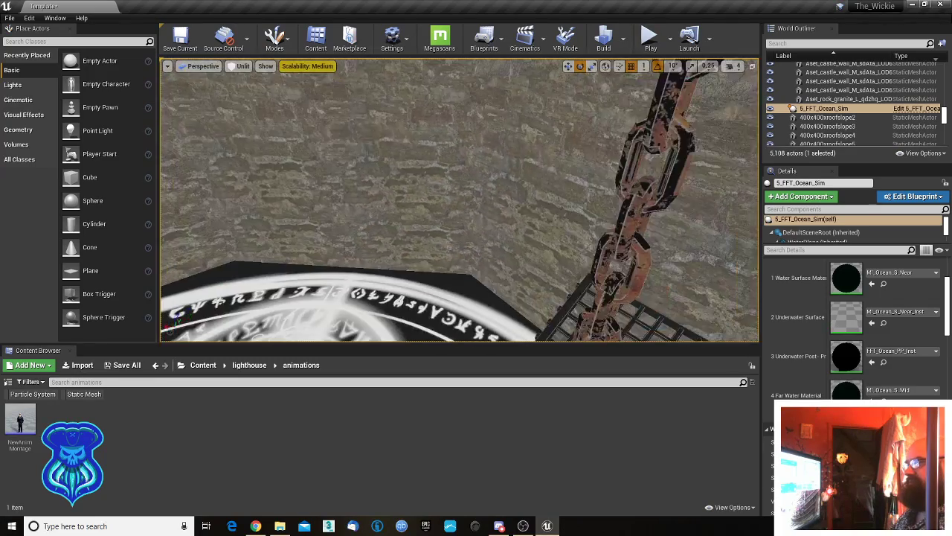
right_drag(459, 200, 453, 245)
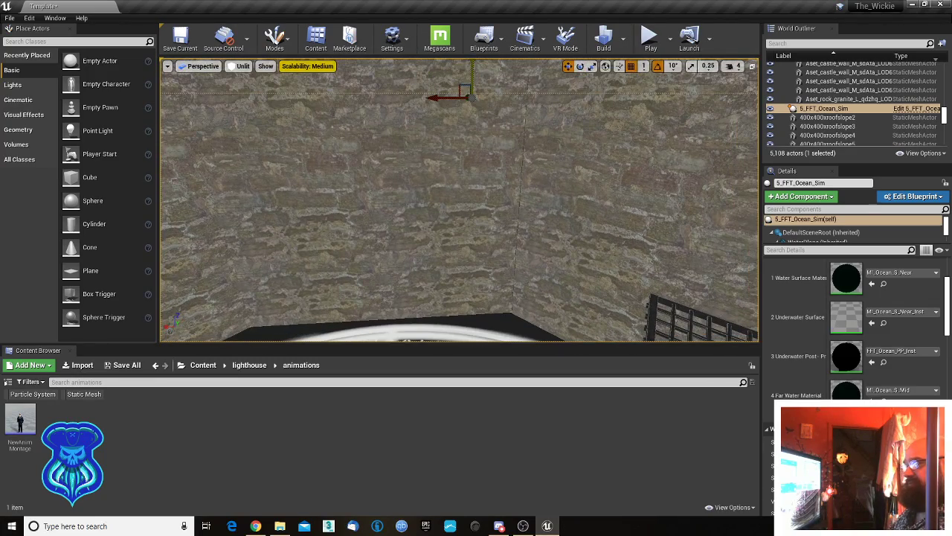
drag(474, 67, 473, 72)
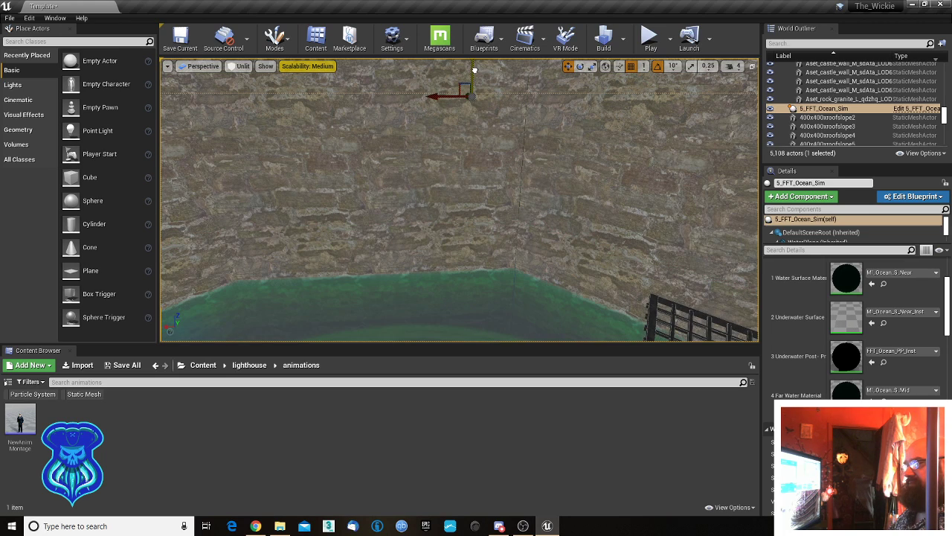
right_drag(461, 134, 462, 94)
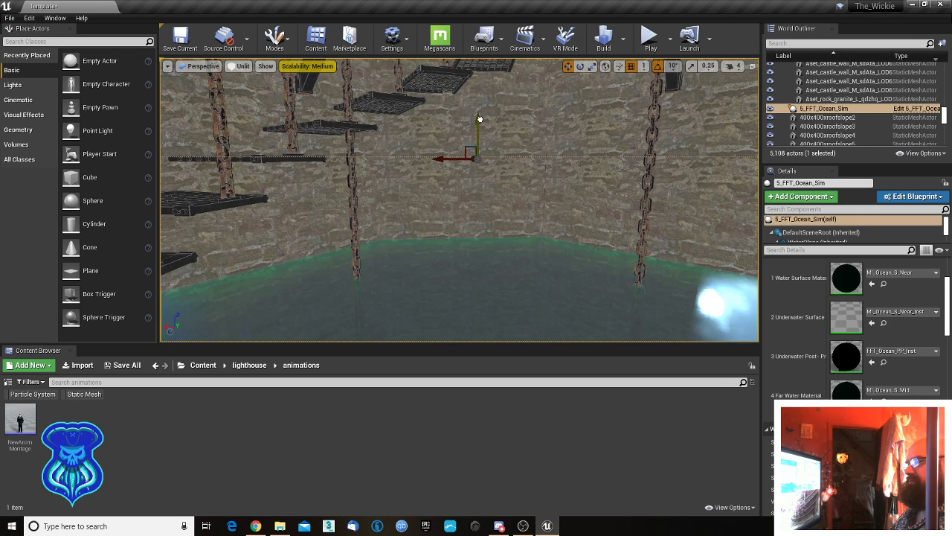
- Delete the lowest hanging stairs in the flooded shaft: Single_Stair_4, Single_Stair_5, Single_Stair_01 and Single_Stair_2
right_drag(480, 119, 494, 177)
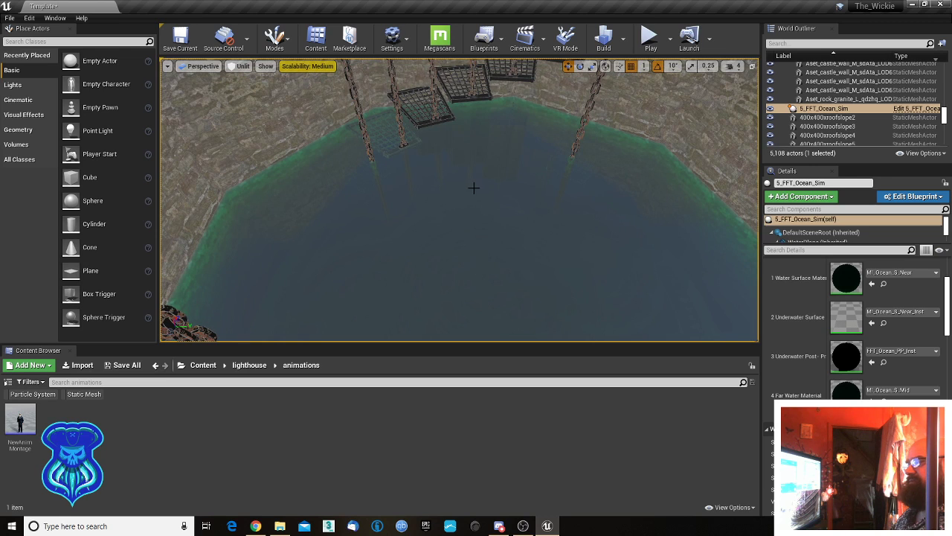
click(587, 116)
right_drag(553, 174, 604, 179)
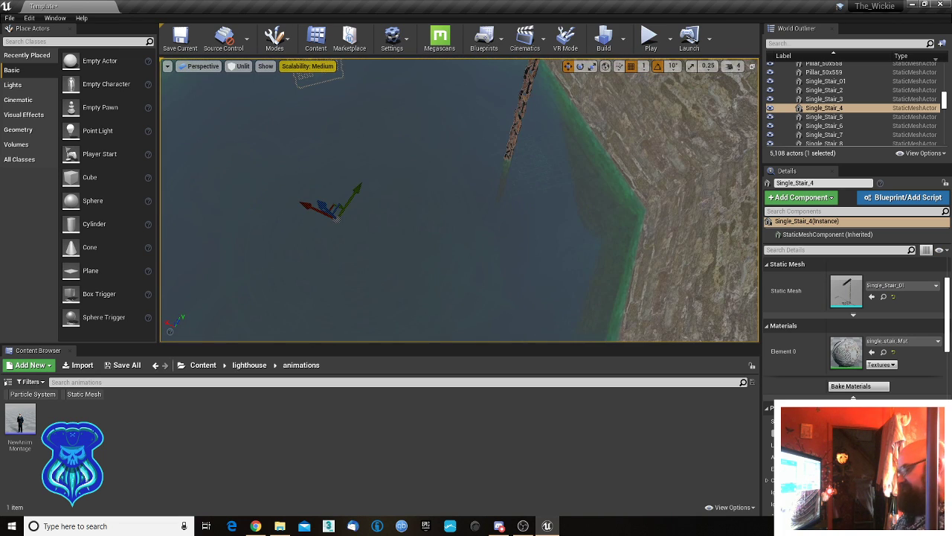
key(Delete)
right_drag(510, 192, 327, 205)
click(372, 205)
key(Delete)
click(361, 222)
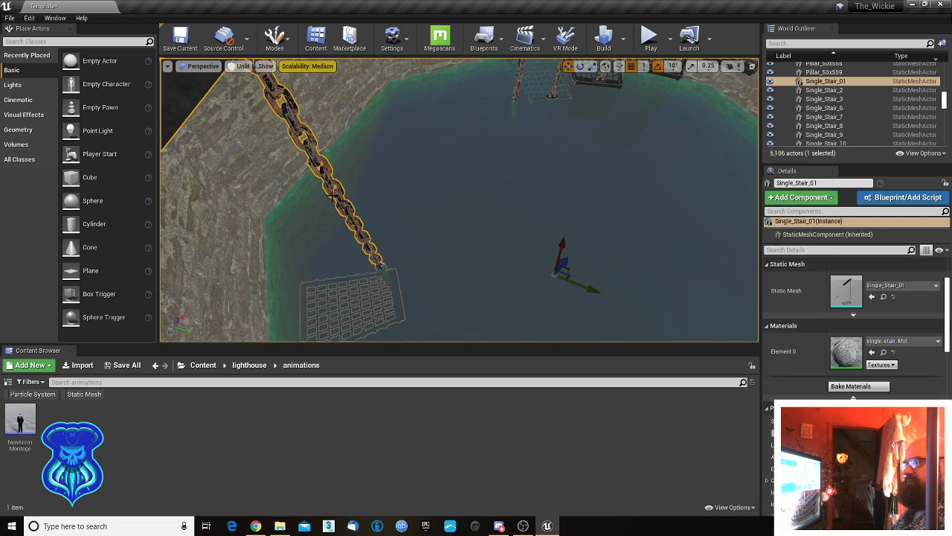
key(Delete)
right_drag(409, 246, 535, 204)
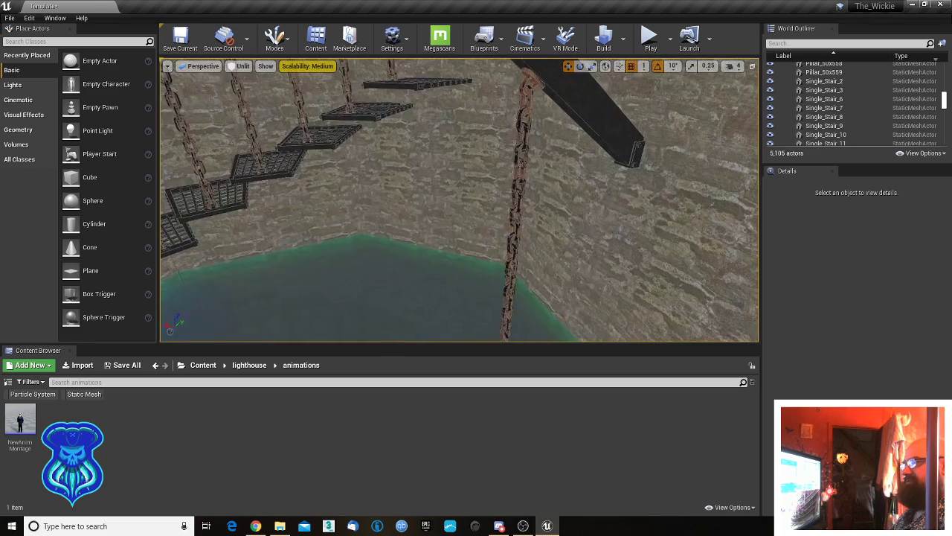
click(516, 220)
key(Delete)
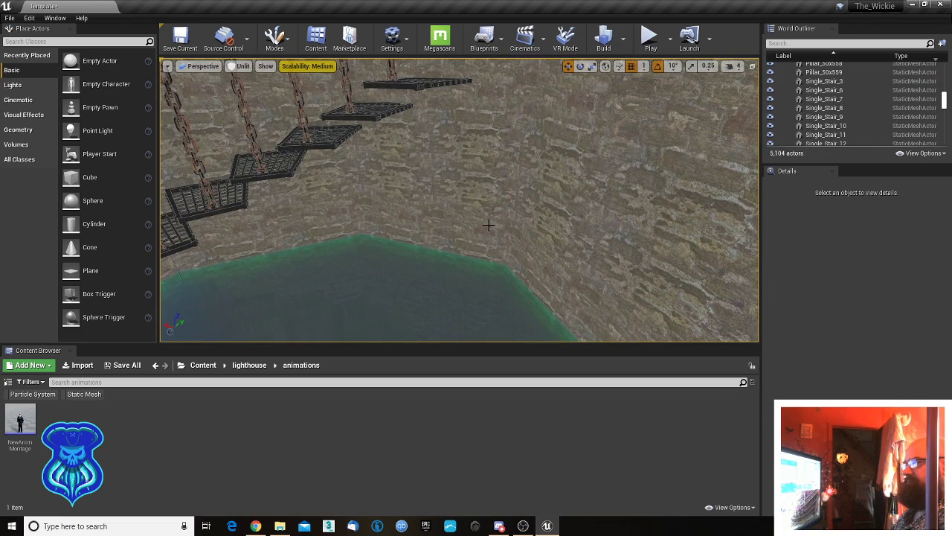
- Ungroup the three lower rings of eight stone wall panels around the hanging stairs so single panels can be selected
right_drag(488, 223, 384, 190)
click(384, 192)
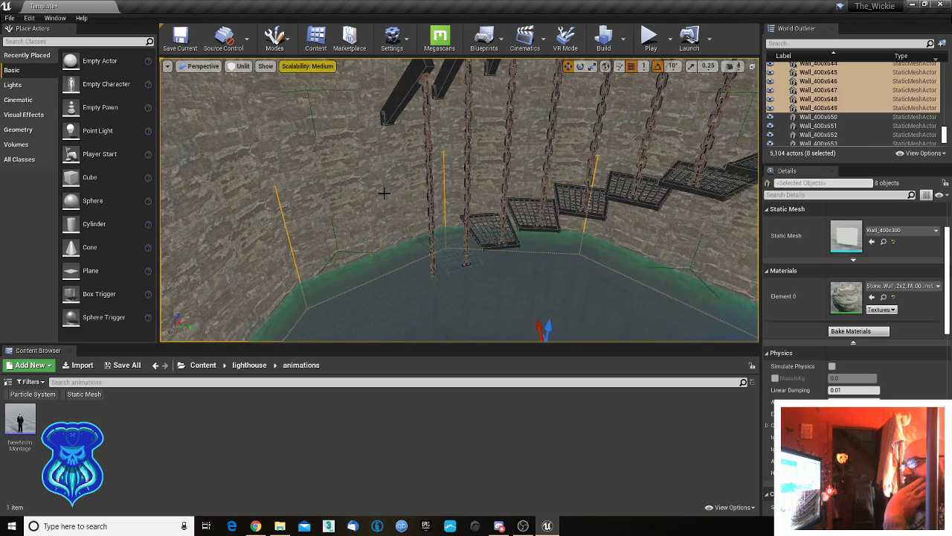
click(678, 137)
right_drag(584, 205, 551, 189)
click(529, 247)
right_drag(529, 248, 476, 142)
click(444, 143)
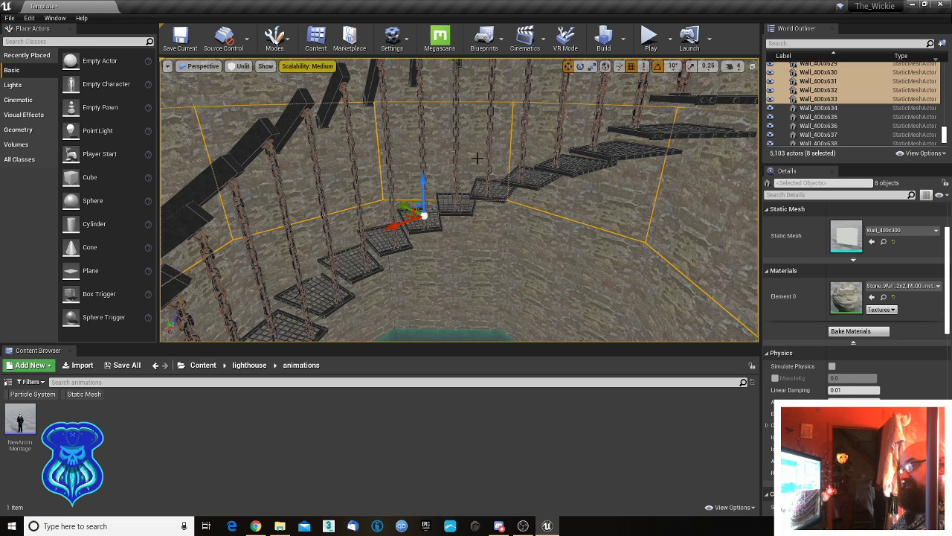
click(457, 147)
click(465, 149)
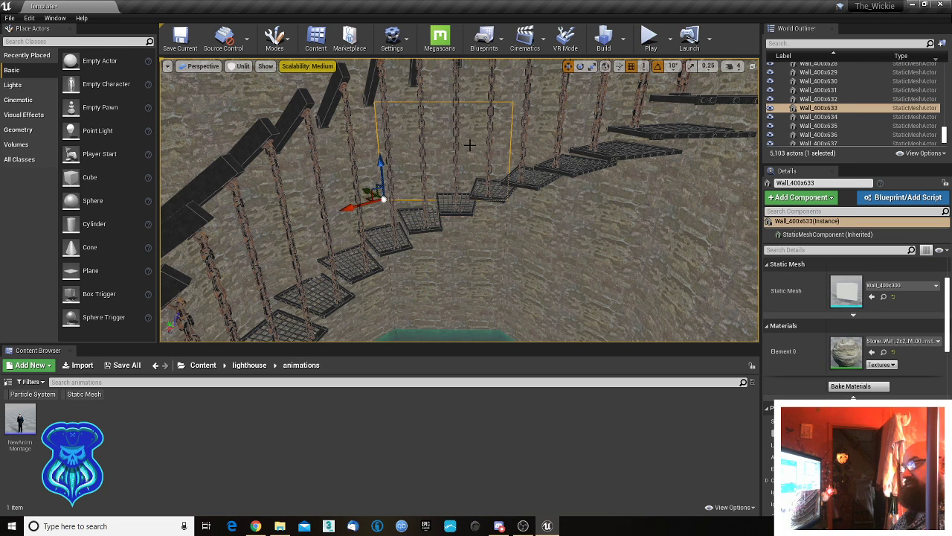
click(474, 251)
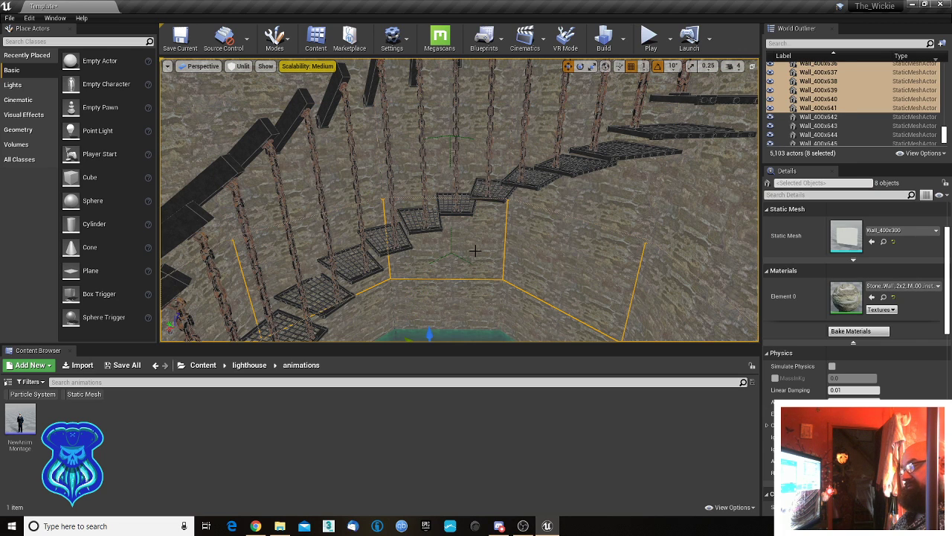
click(467, 300)
- Delete the single wall panel Wall_400x633 behind the hanging stairs and view the shaft's outside through the gap
click(470, 138)
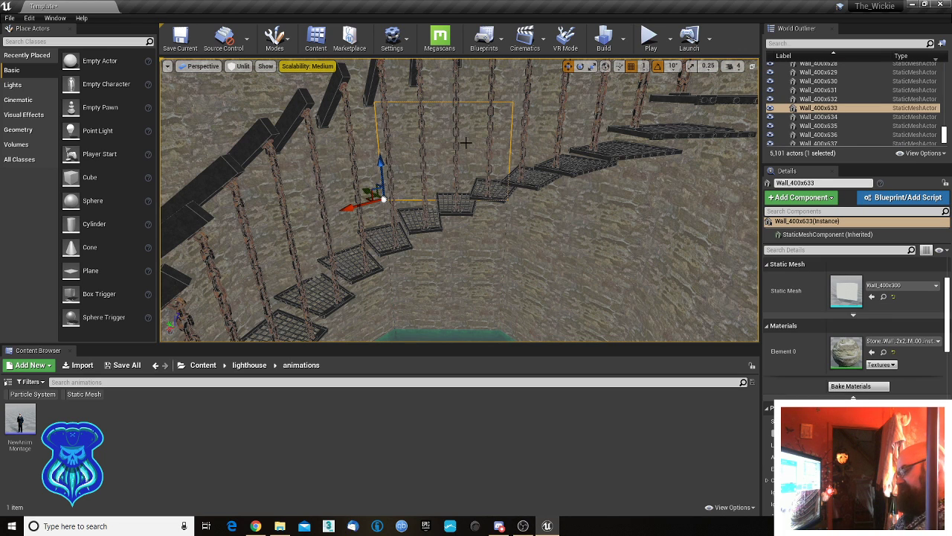
key(Delete)
right_drag(459, 200, 637, 134)
key(w)
key(s)
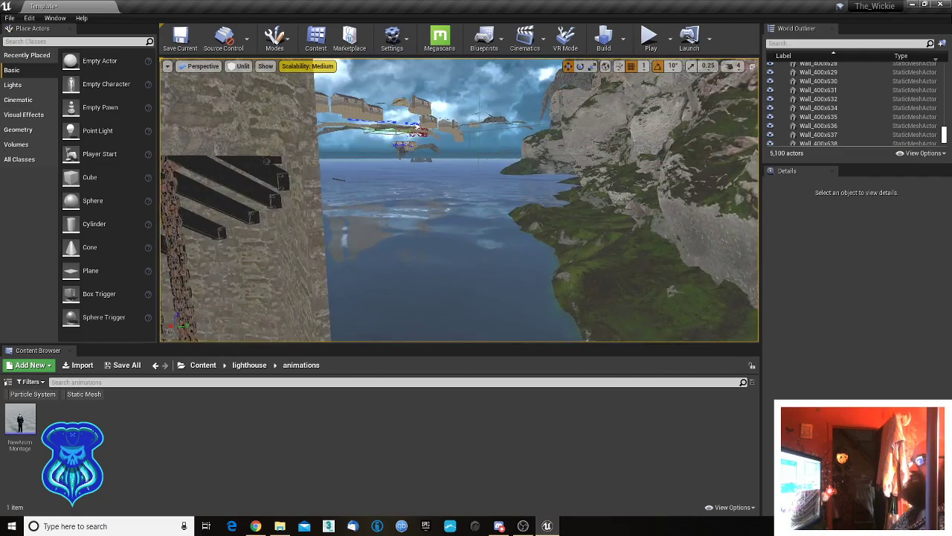
- Delete the wall panel Wall_400x639 behind the hanging stairs above the flooded floor
right_drag(416, 127, 380, 223)
key(w)
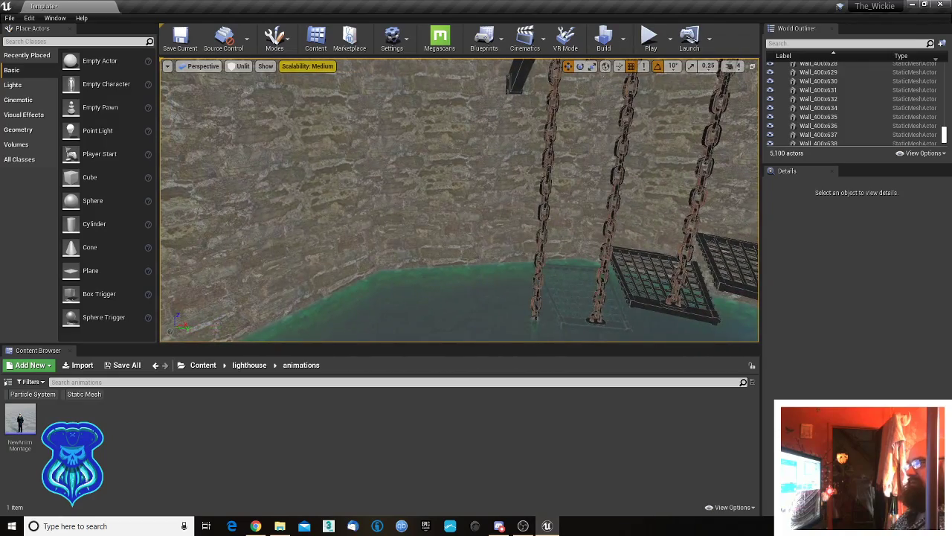
click(469, 224)
right_drag(470, 223, 587, 209)
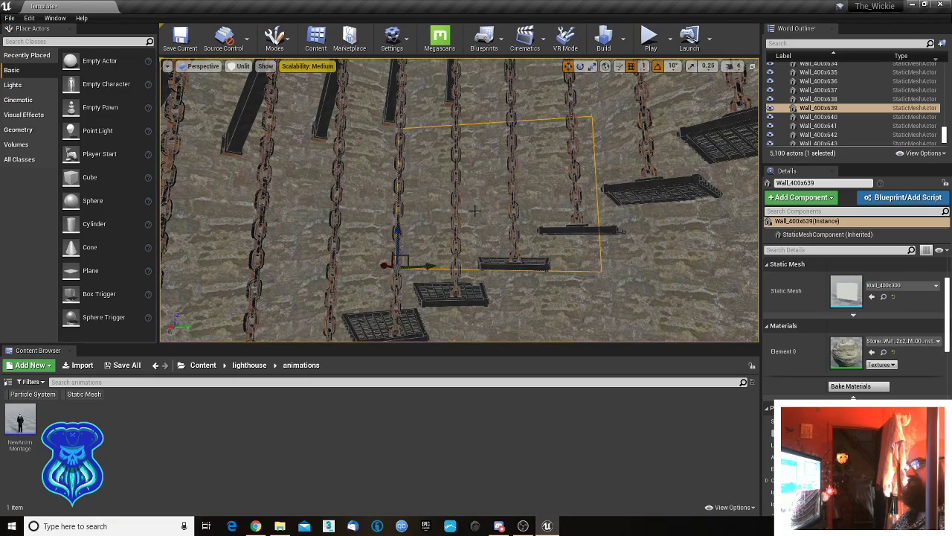
key(Delete)
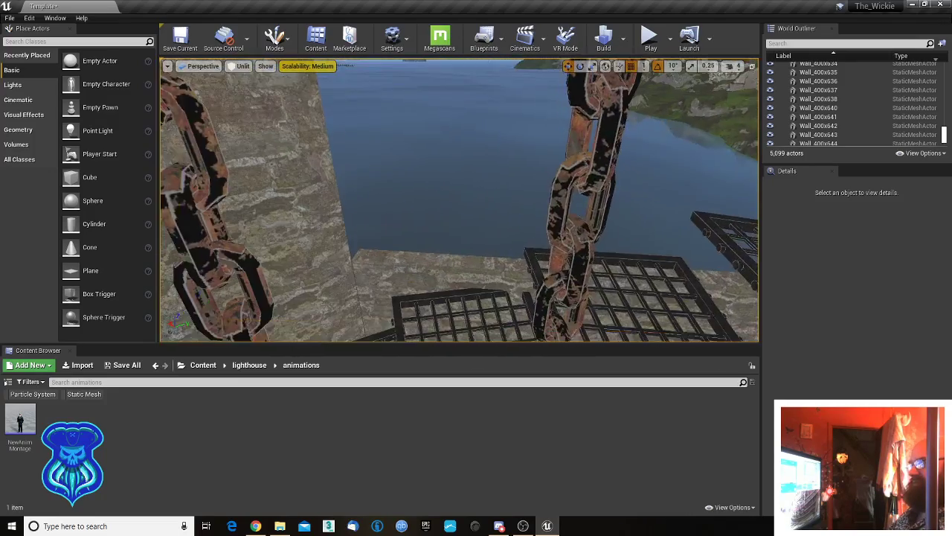
- Check the wall opening from outside the tower in Lit shading and return the viewport to Unlit
key(w)
mouse_move(459, 200)
right_down()
mouse_move(479, 186)
mouse_move(453, 214)
right_up()
key(s)
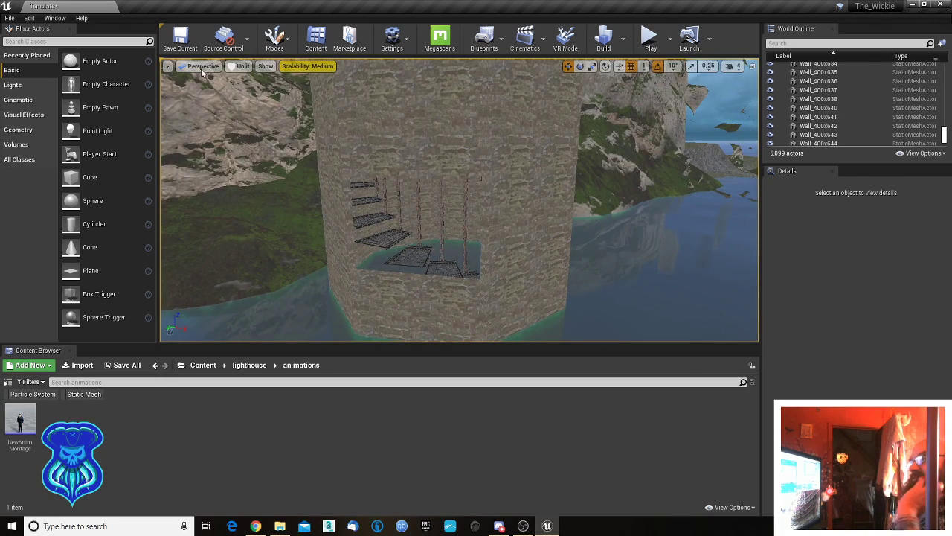
click(242, 66)
click(250, 83)
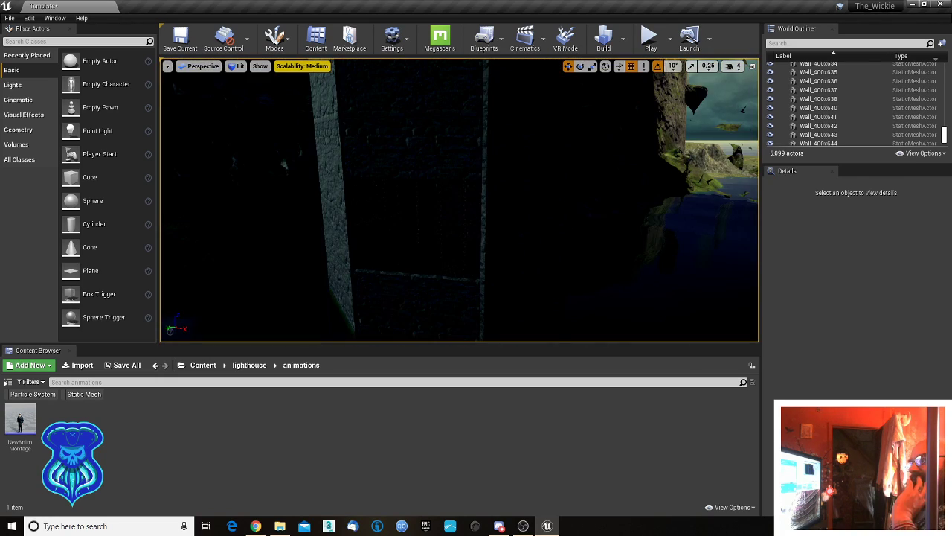
right_drag(459, 199, 514, 205)
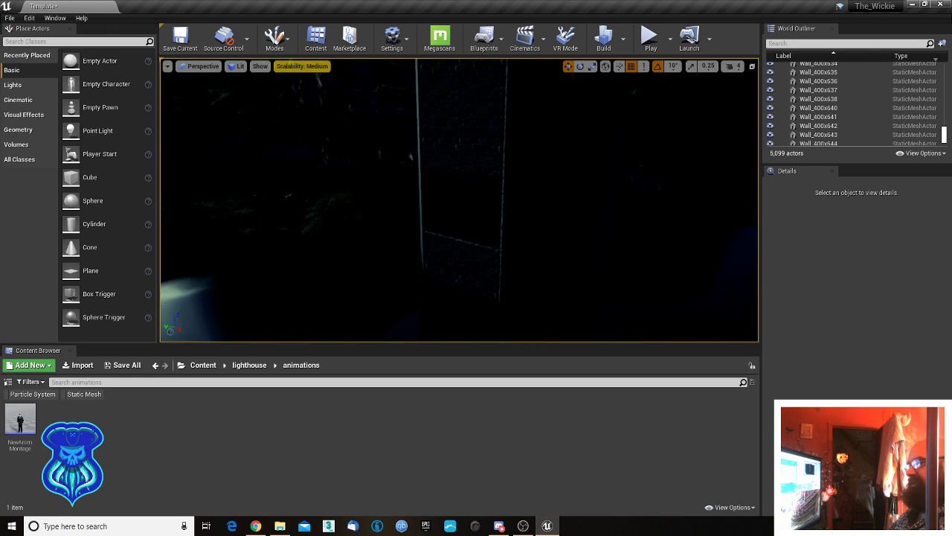
click(237, 66)
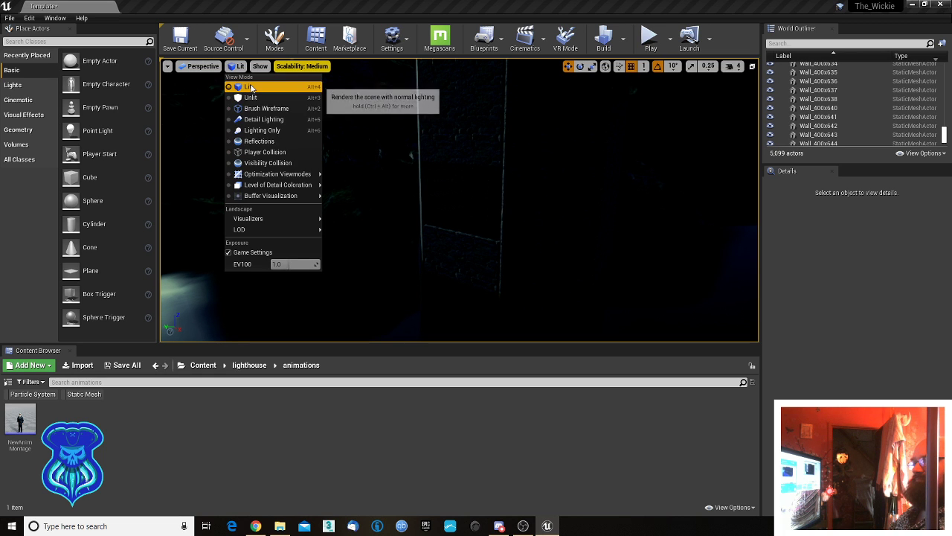
click(297, 87)
mouse_move(476, 201)
right_down()
mouse_move(446, 216)
mouse_move(448, 207)
mouse_move(476, 208)
right_up()
key(w)
key(s)
mouse_move(639, 297)
right_down()
mouse_move(646, 314)
mouse_move(658, 300)
right_up()
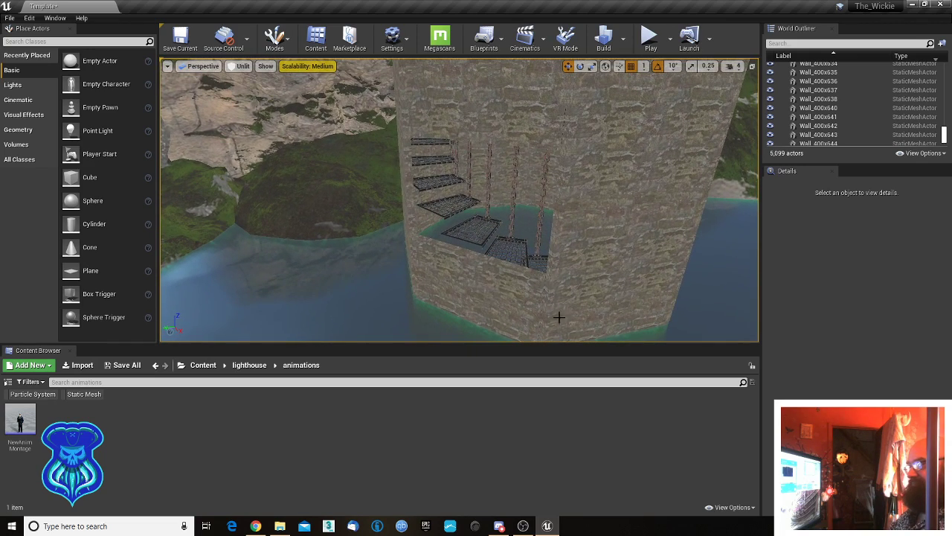
- Select the wall panel Wall_400x647 directly below the opening, viewed from outside the tower
click(498, 283)
right_drag(498, 282, 554, 278)
key(d)
key(a)
key(d)
right_drag(436, 260, 418, 250)
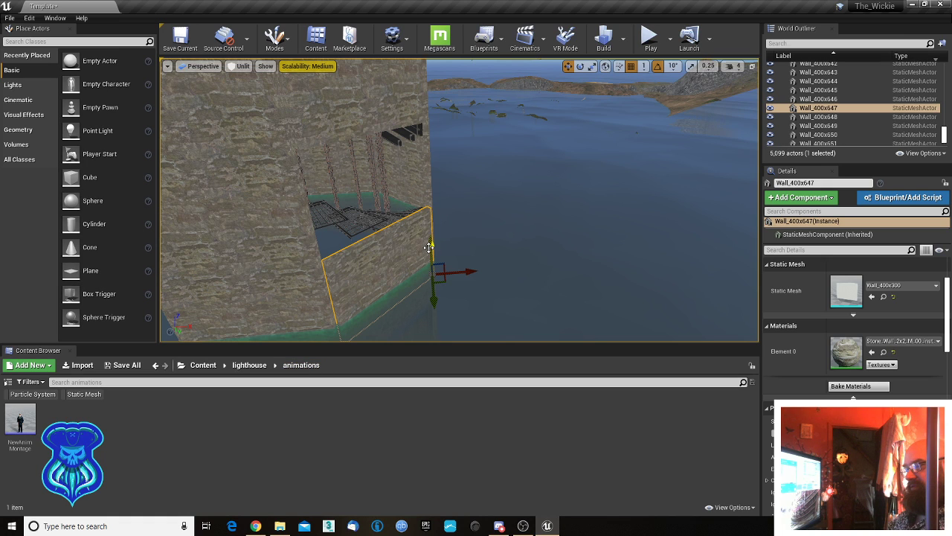
- Try to duplicate the selected wall panel upward over the opening, and undo the copy
alt+drag(430, 247, 434, 165)
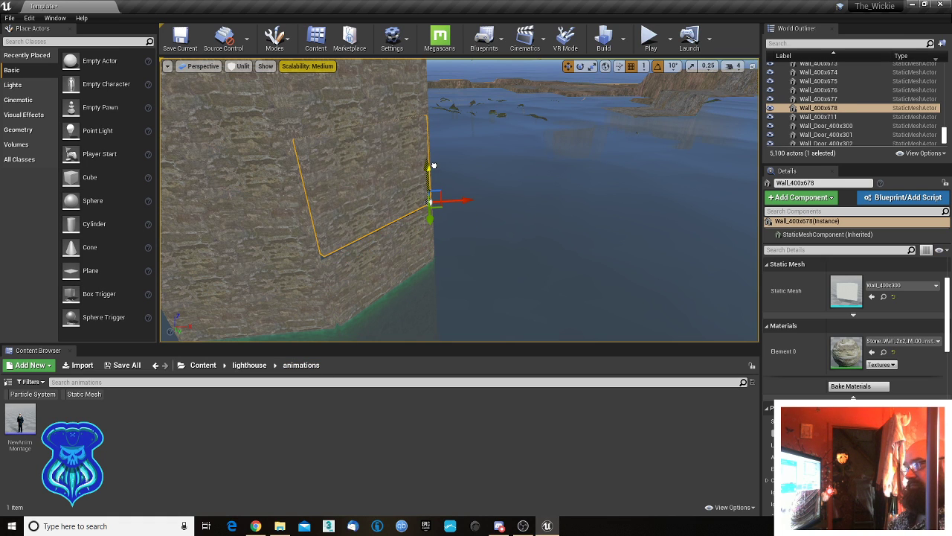
key(Escape)
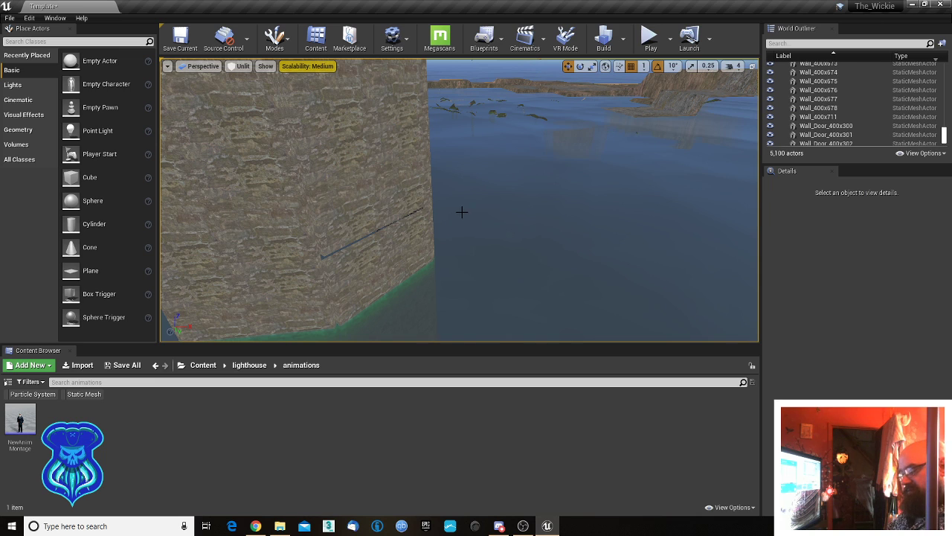
key(ctrl+z)
key(ctrl+z)
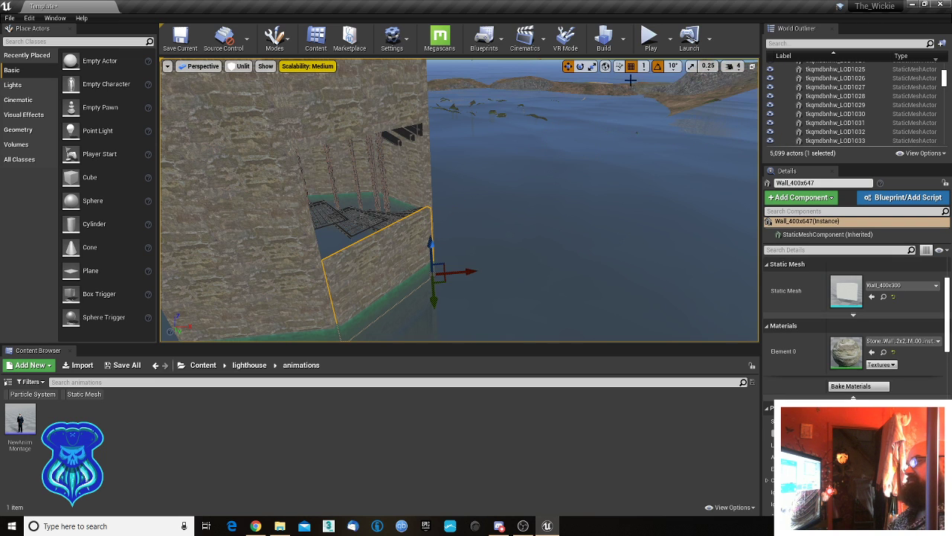
- Set the position grid snap to 50 and duplicate the selected wall panel upward into the opening
click(645, 66)
click(651, 119)
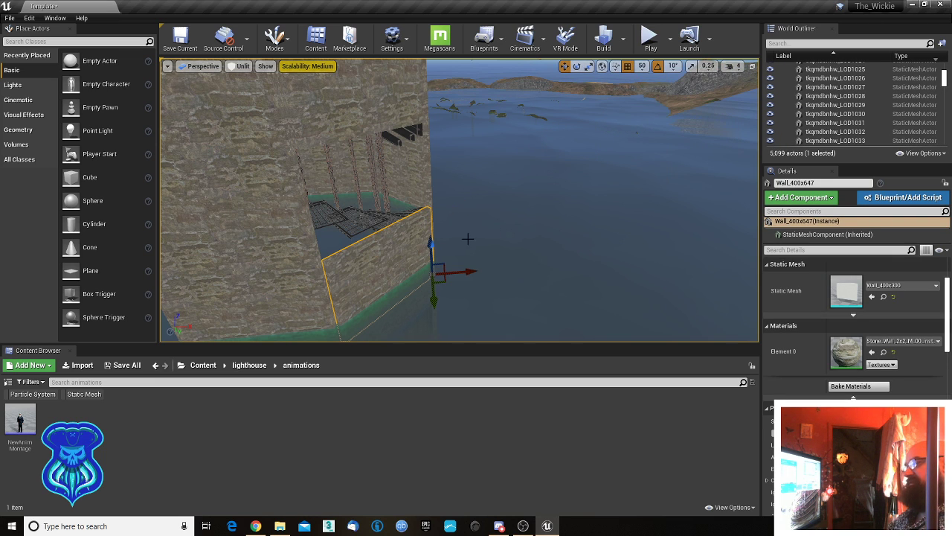
alt+drag(432, 249, 427, 174)
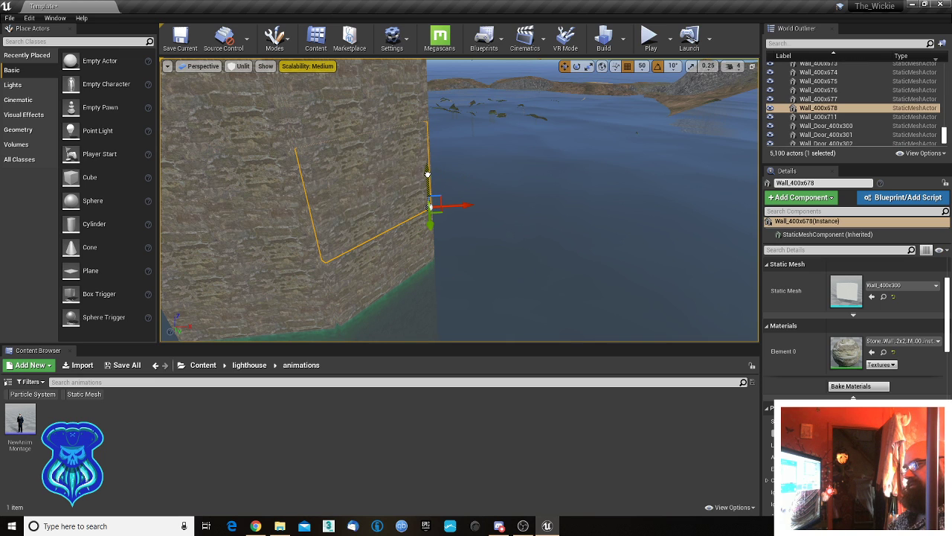
- Replace the duplicated wall panel with the Floor_400x400 mesh from the StarterContent Architecture folder
click(203, 365)
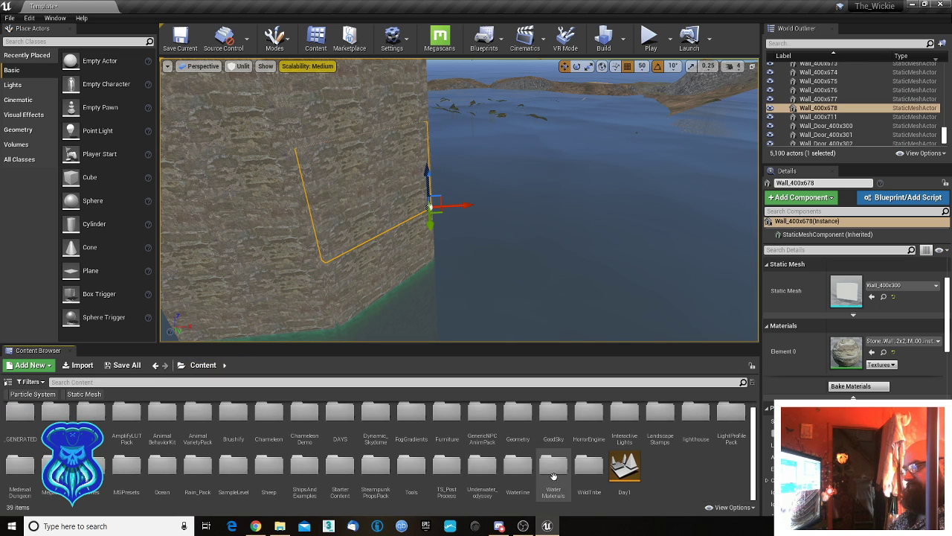
double_click(340, 465)
double_click(21, 416)
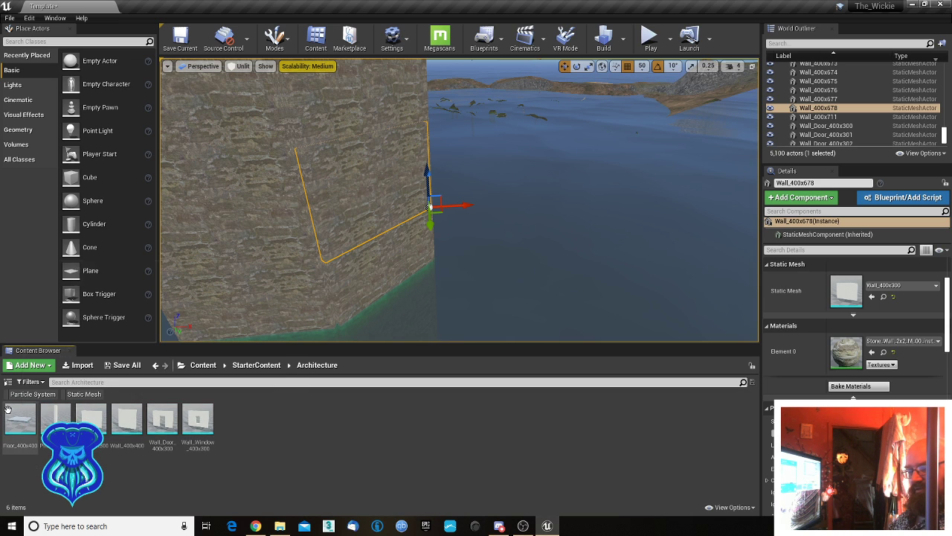
click(21, 420)
right_click(344, 214)
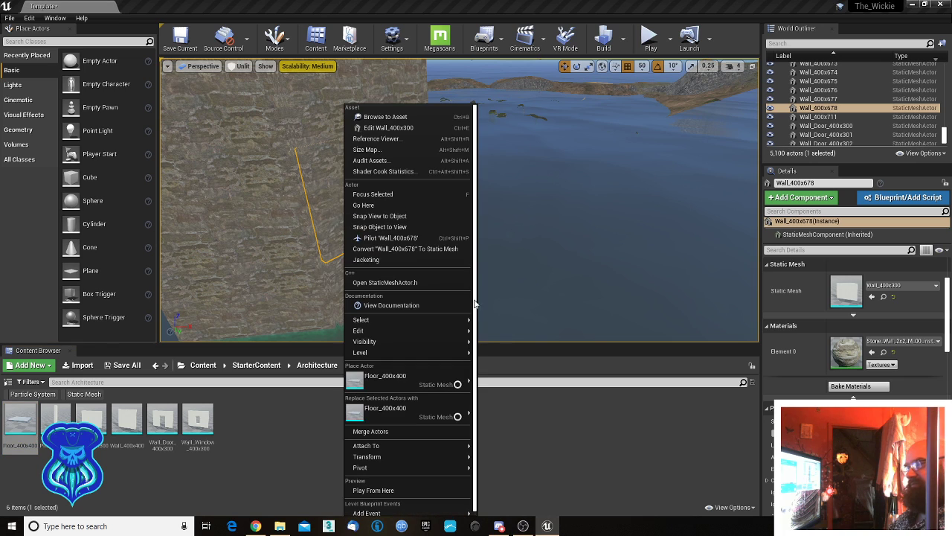
click(398, 408)
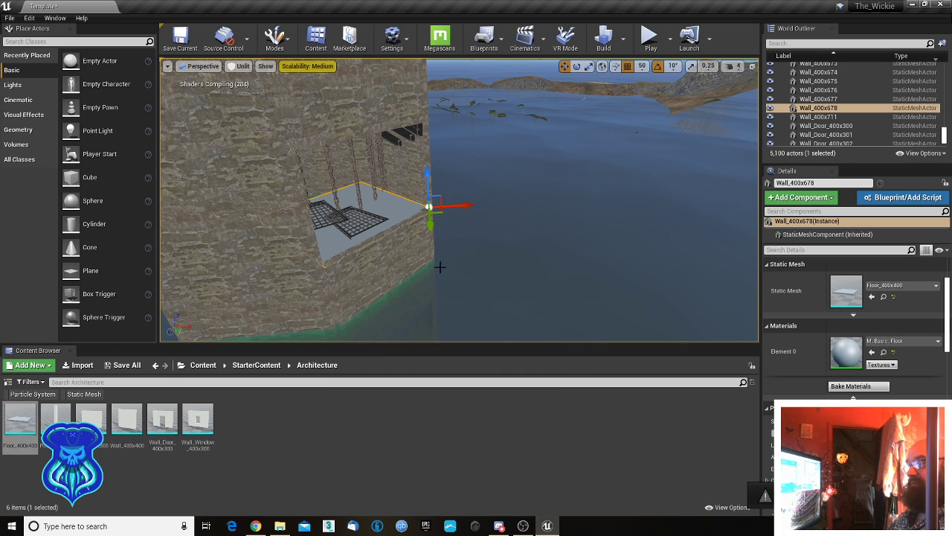
- Duplicate the floor tile outward from the opening in local space and delete the original tile inside the shaft
key(s)
right_drag(514, 240, 368, 273)
key(d)
right_drag(524, 258, 527, 259)
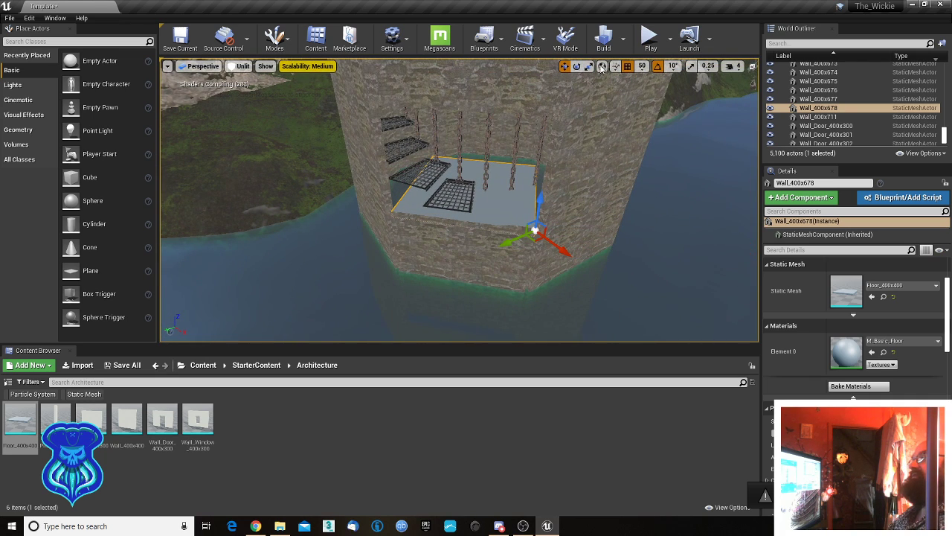
click(603, 68)
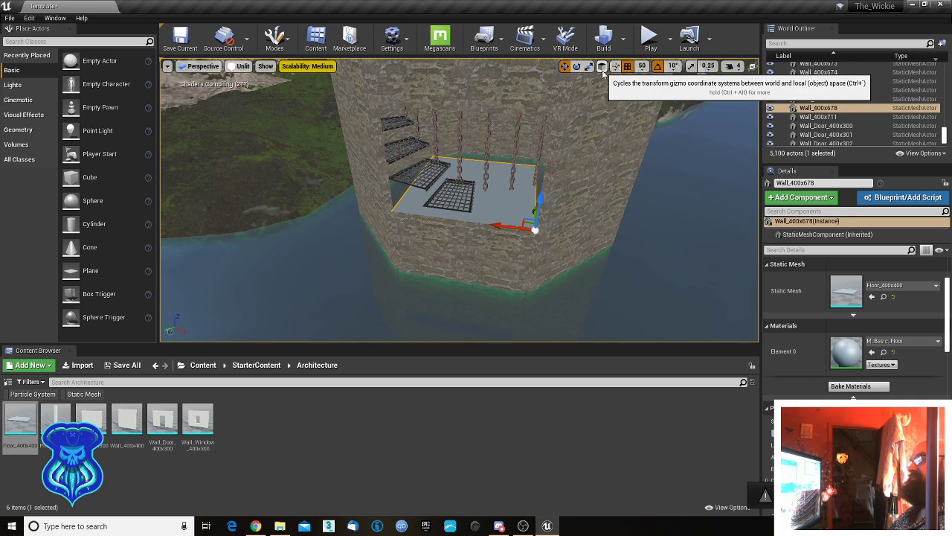
right_drag(617, 194, 520, 191)
key(d)
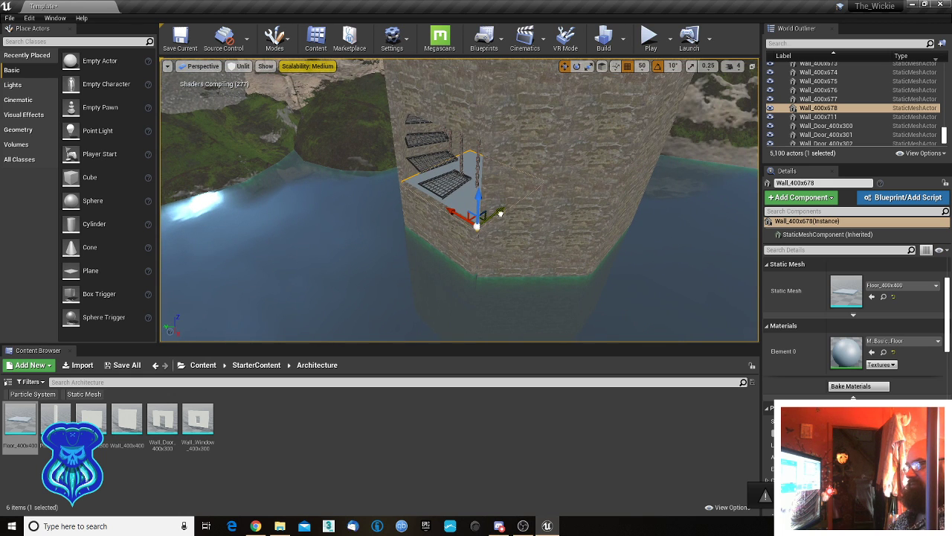
alt+drag(500, 213, 402, 265)
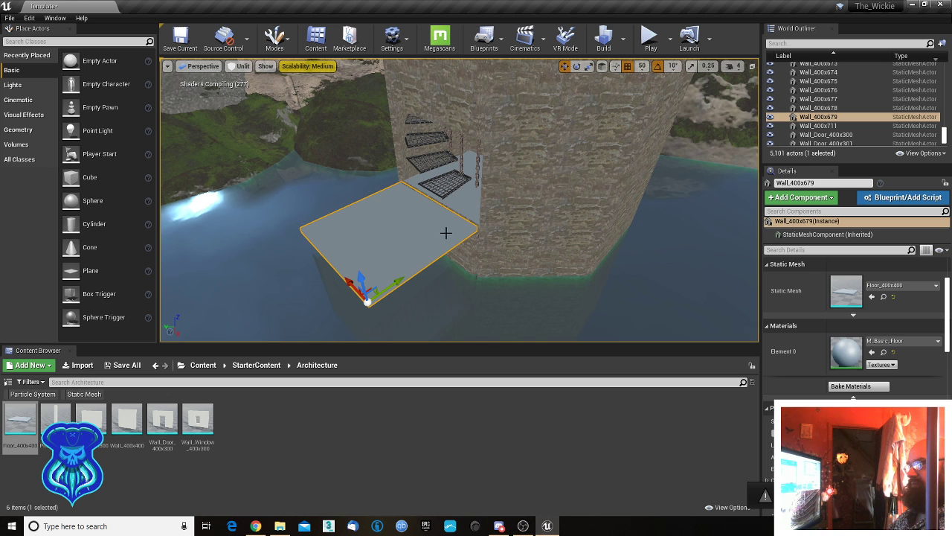
click(463, 199)
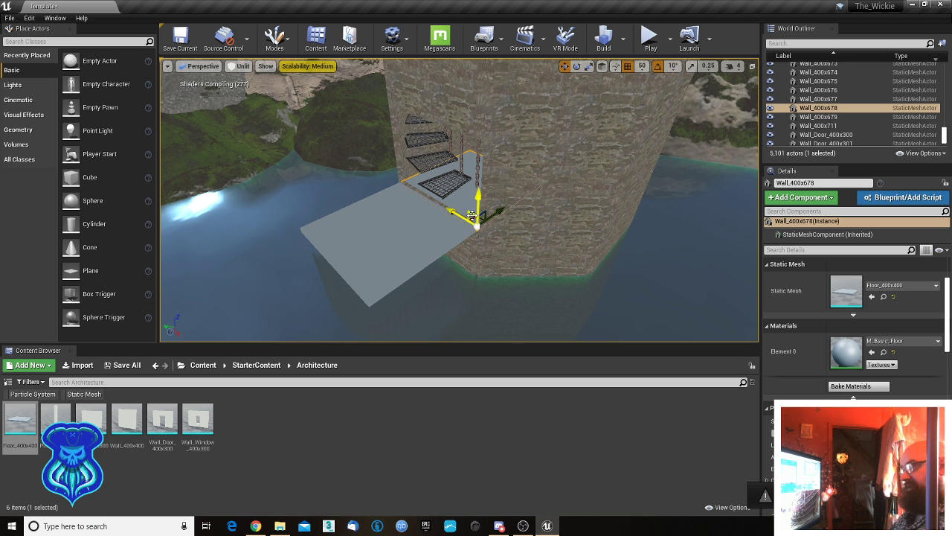
key(Delete)
- Duplicate the floor tile outward five times into a long walkway, and add a tile on each side of the last one
right_drag(463, 200, 386, 223)
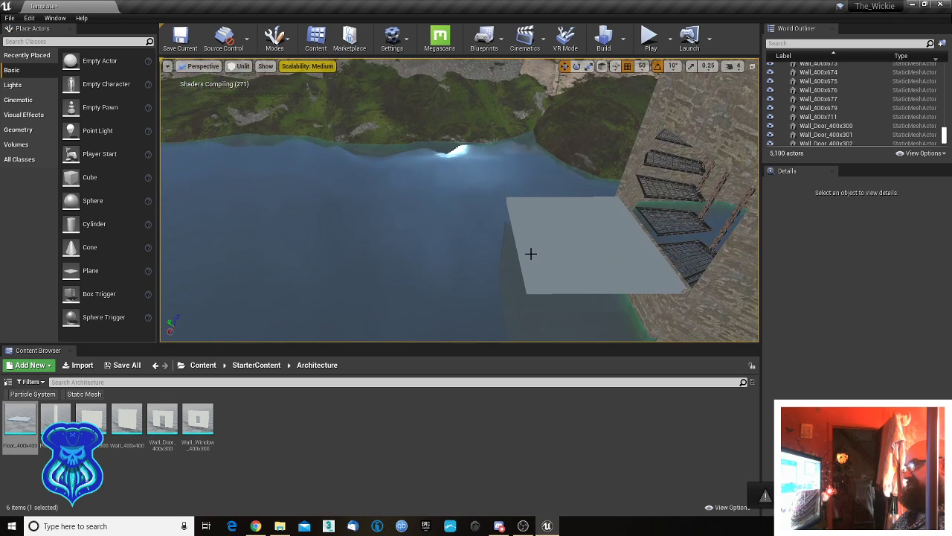
click(566, 270)
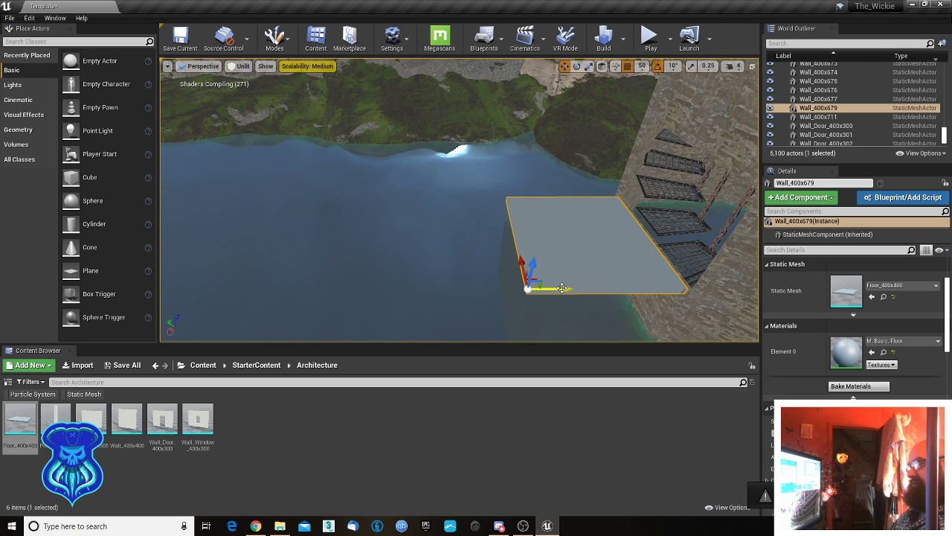
alt+drag(561, 288, 210, 267)
key(a)
mouse_move(318, 250)
right_down()
mouse_move(260, 251)
mouse_move(318, 251)
right_up()
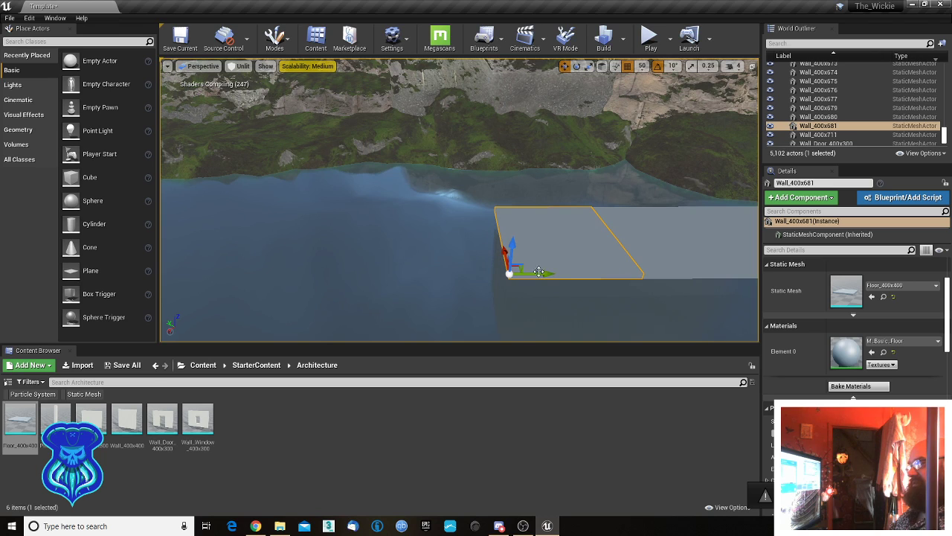
alt+drag(543, 274, 376, 272)
right_drag(381, 256, 353, 256)
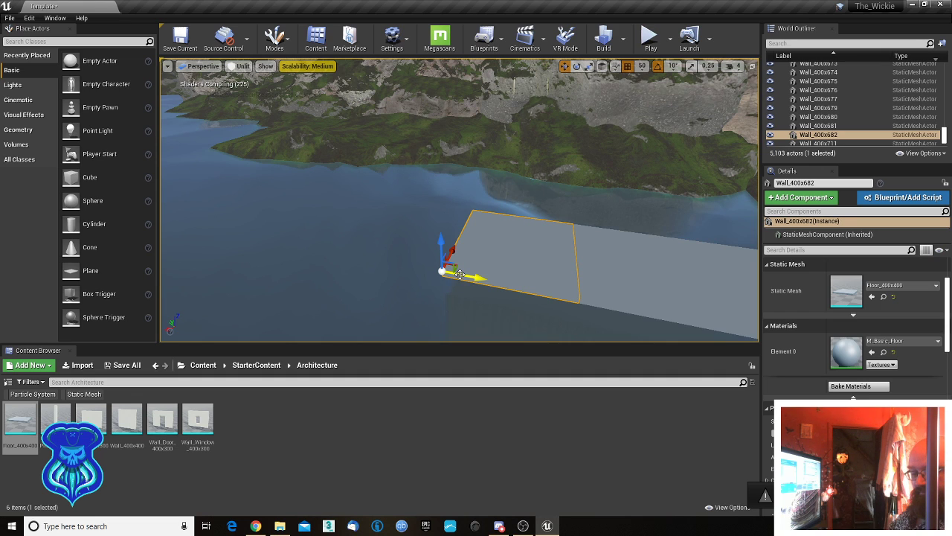
mouse_move(460, 275)
right_down()
mouse_move(387, 277)
mouse_move(476, 266)
mouse_move(458, 271)
right_up()
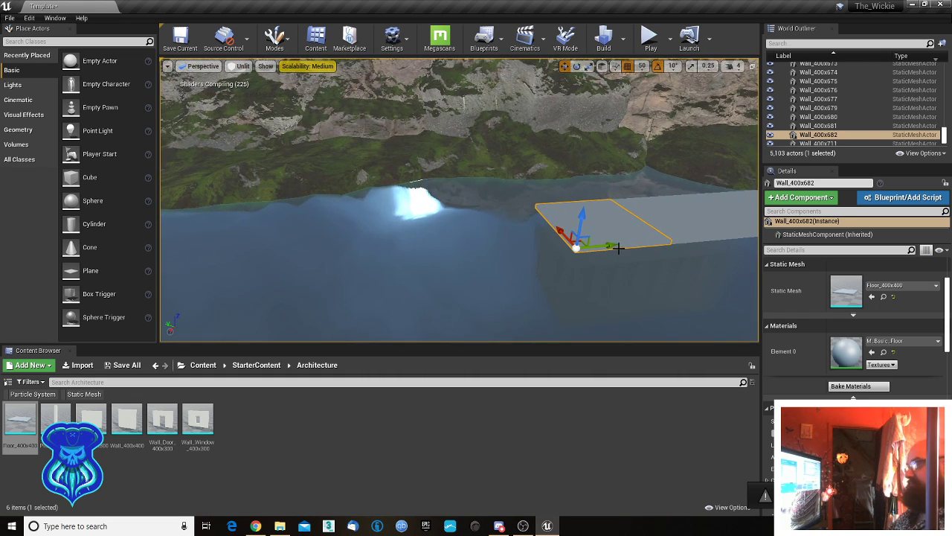
alt+drag(610, 245, 338, 271)
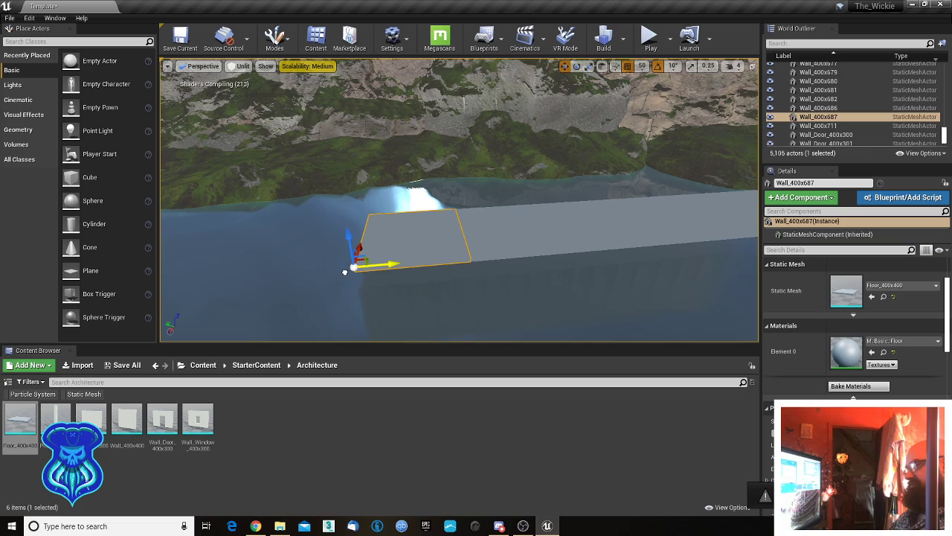
right_drag(339, 272, 285, 263)
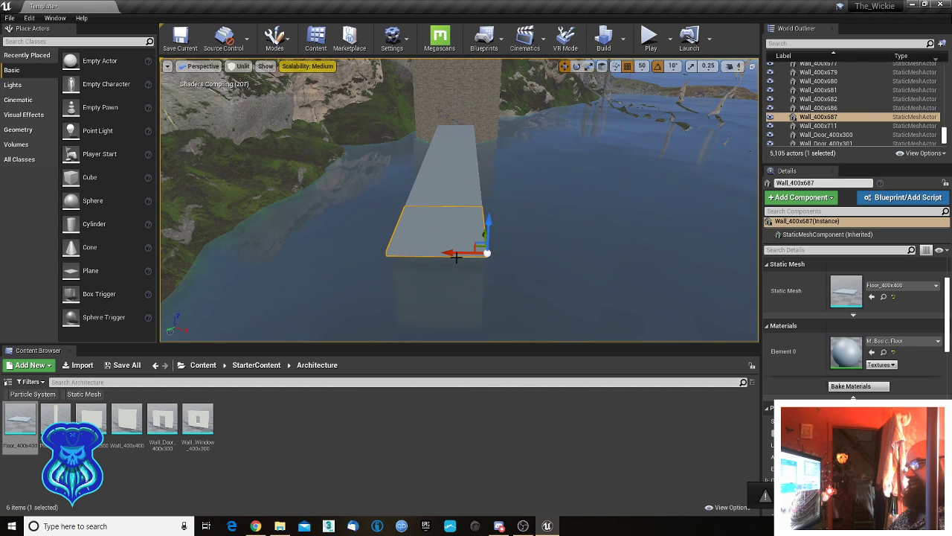
alt+drag(454, 253, 568, 249)
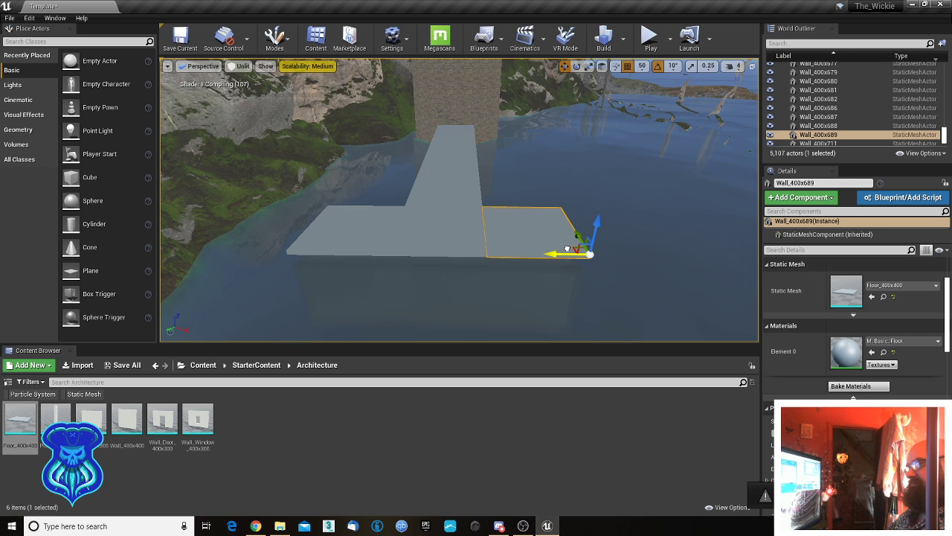
- Select the three tiles at the walkway's end and duplicate the row outward five times to form a wide platform
right_drag(497, 259, 288, 256)
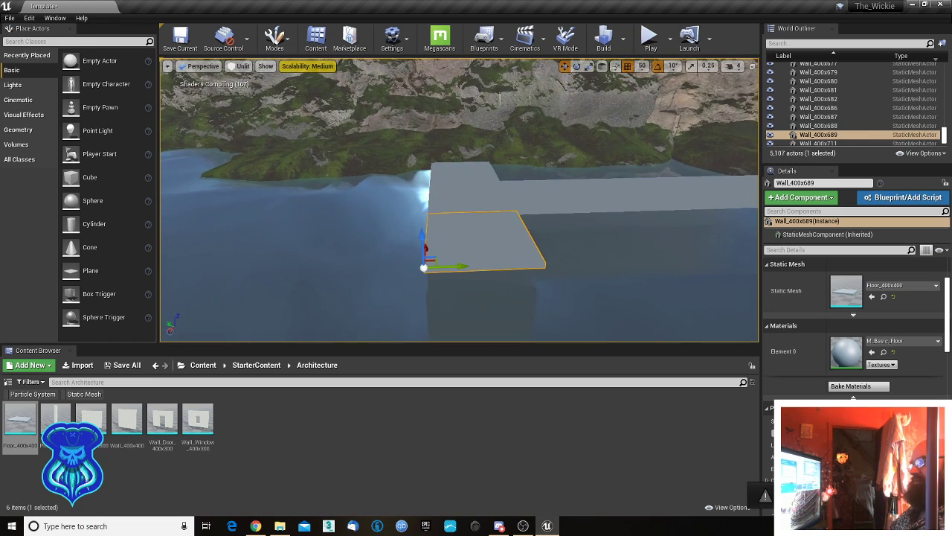
ctrl+click(465, 169)
ctrl+click(463, 178)
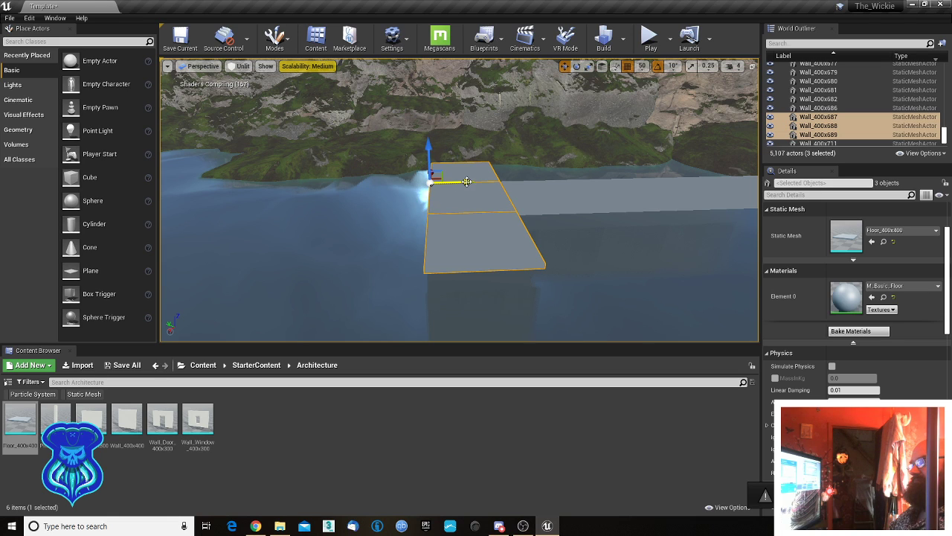
alt+drag(467, 181, 333, 186)
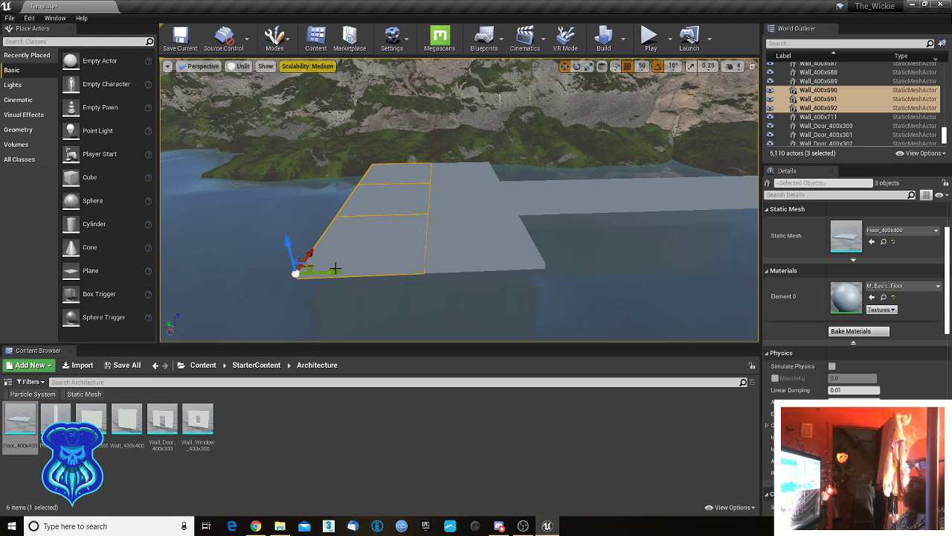
alt+drag(332, 272, 183, 255)
mouse_move(417, 295)
right_down()
mouse_move(406, 292)
mouse_move(417, 294)
right_up()
key(a)
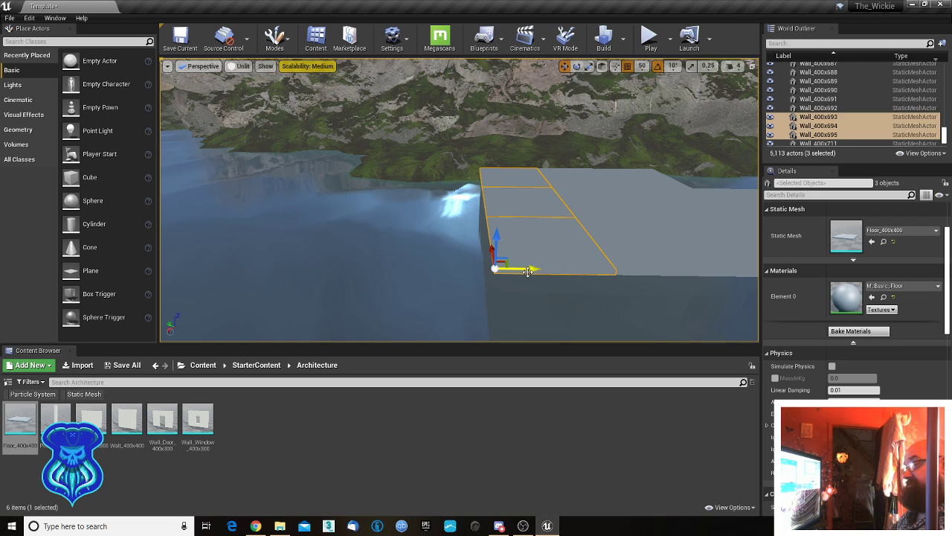
alt+drag(528, 271, 281, 263)
key(f)
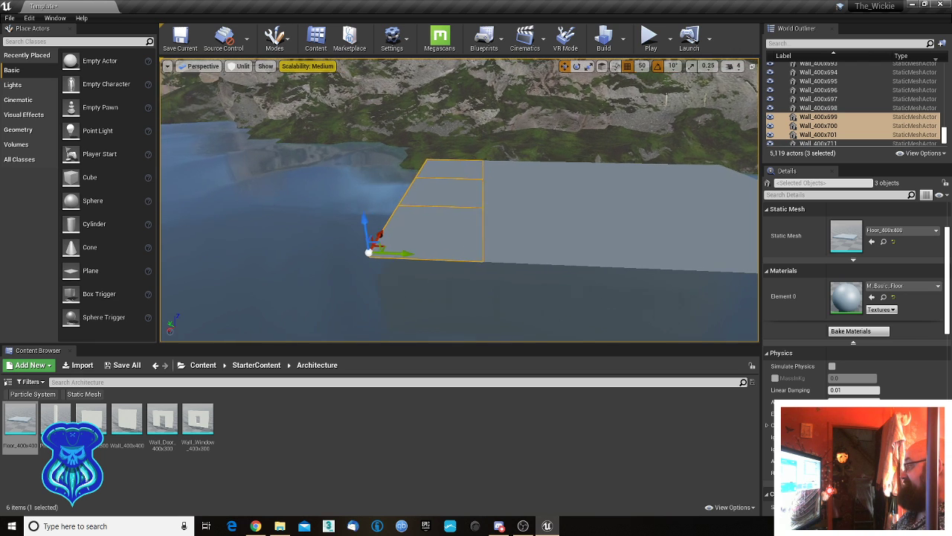
alt+drag(436, 261, 317, 251)
- Duplicate the middle tile of the platform's outermost row outward by one tile
mouse_move(428, 211)
right_down()
mouse_move(580, 211)
mouse_move(429, 211)
right_up()
click(414, 202)
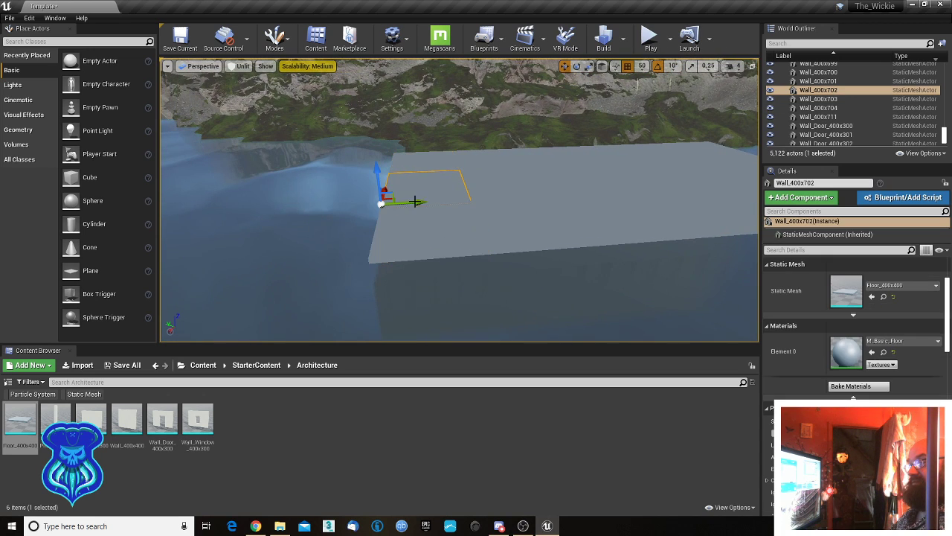
alt+drag(420, 203, 347, 205)
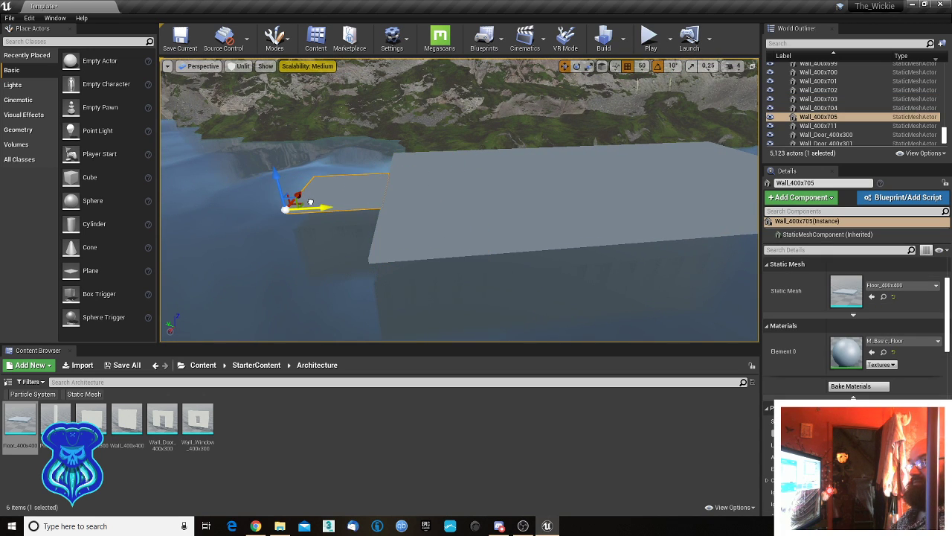
- Pick the Wall_400x300 mesh and duplicate the floor tile beside the shaft opening slightly past the walkway's side edge
right_drag(390, 255, 565, 242)
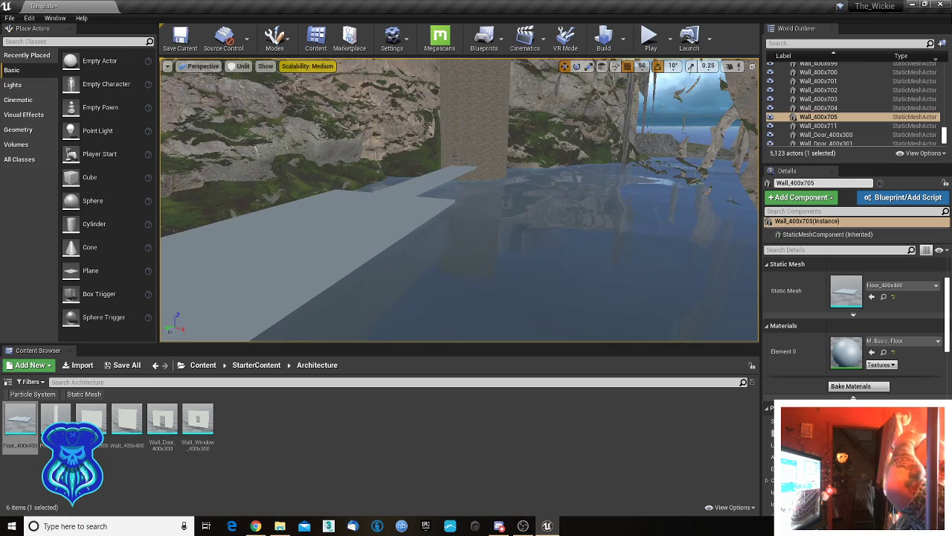
right_drag(460, 201, 252, 263)
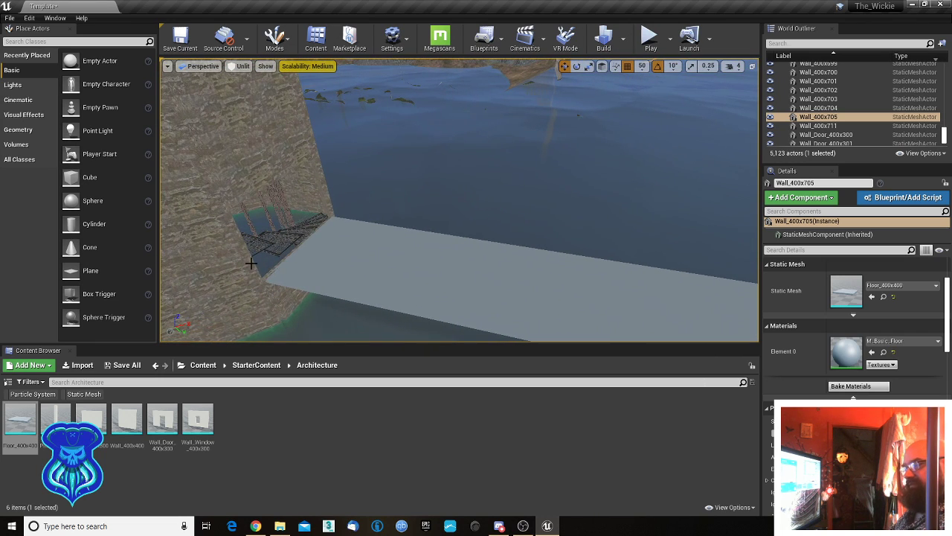
click(330, 257)
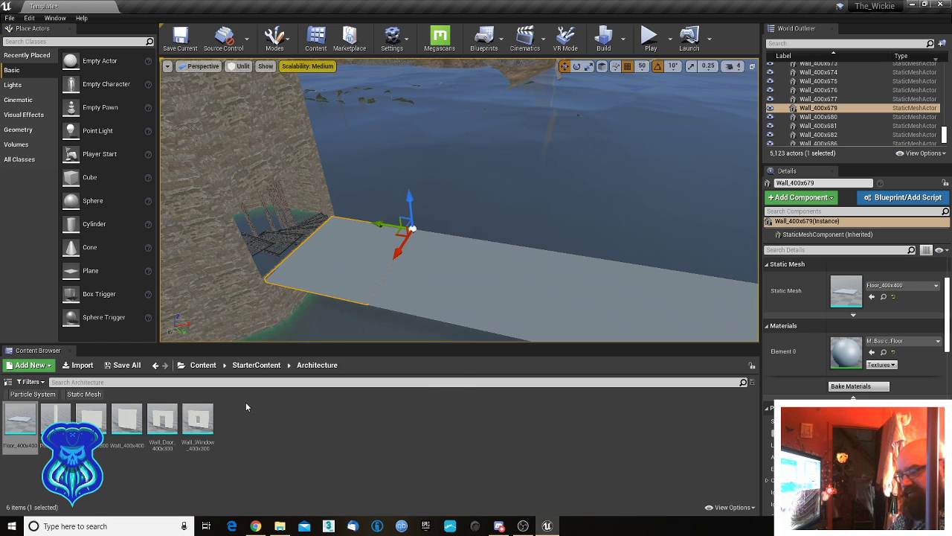
click(99, 423)
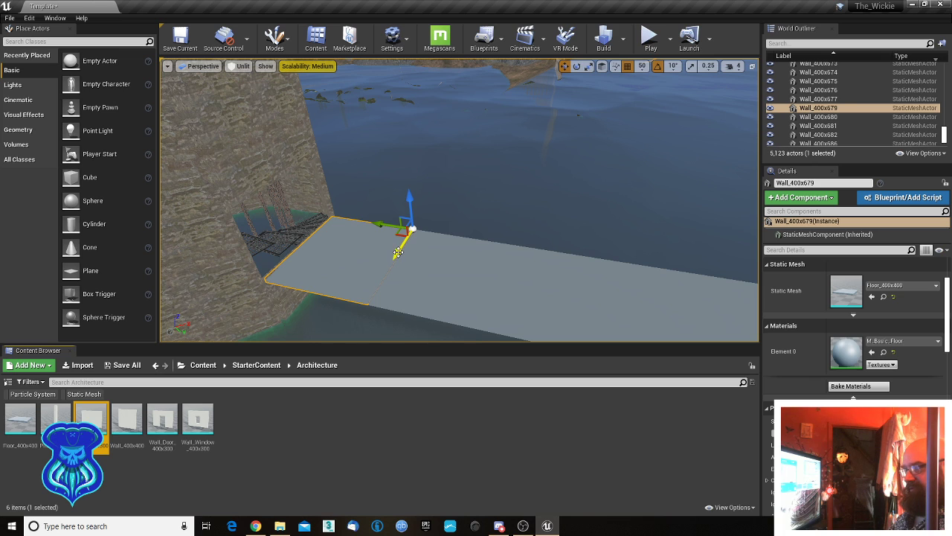
alt+drag(398, 252, 411, 247)
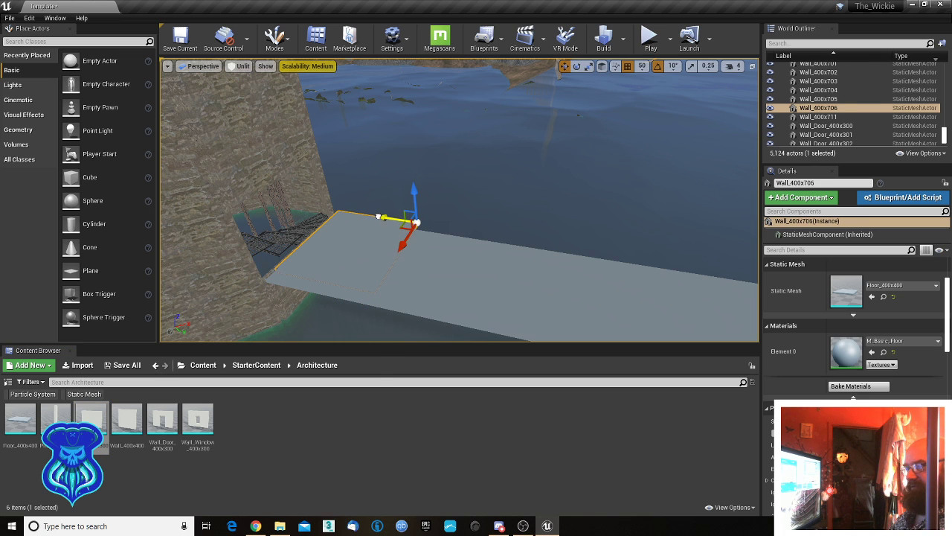
right_click(378, 214)
click(450, 381)
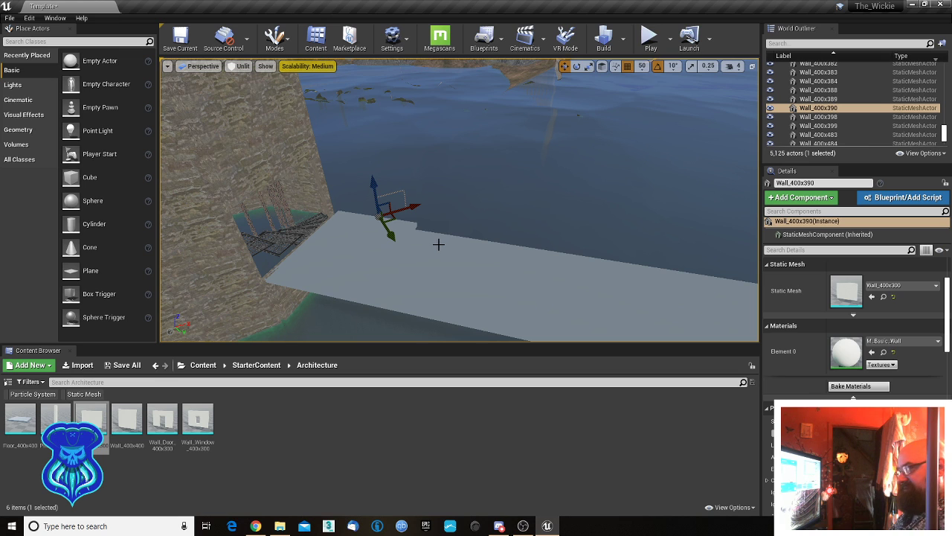
key(Delete)
- Replace the duplicated floor tile beside the shaft opening with the Wall_400x300 mesh
click(404, 227)
right_click(404, 228)
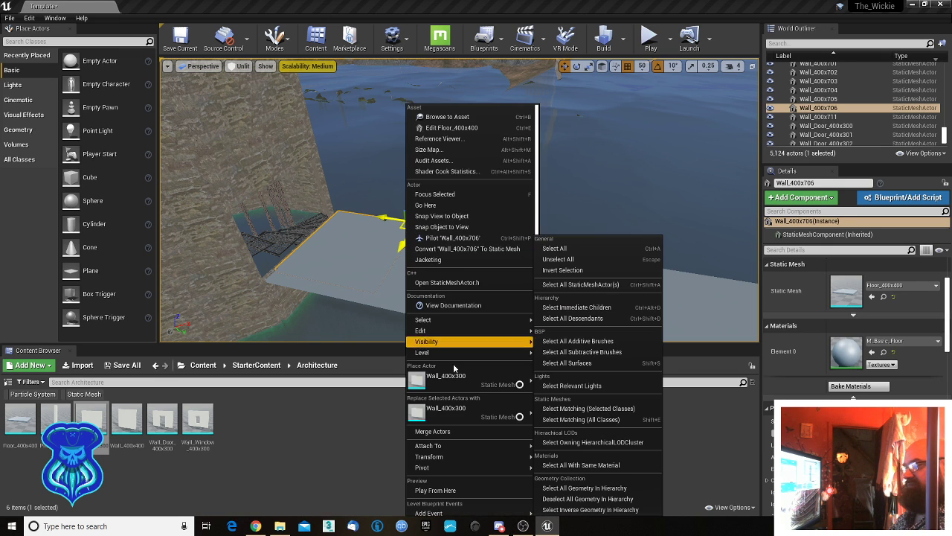
click(458, 407)
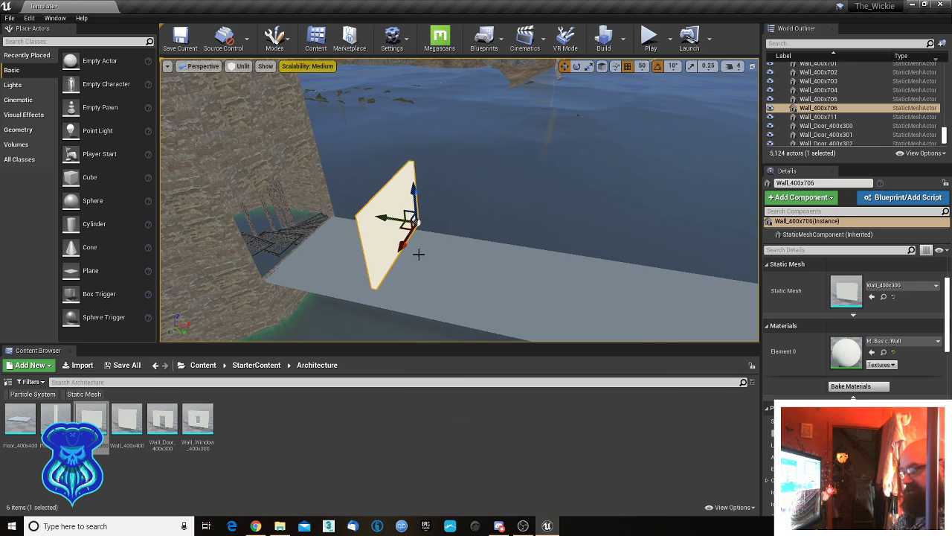
- Rotate the wall panel to run along the walkway's side edge and duplicate it onto the opposite edge
drag(406, 243, 378, 269)
key(e)
right_drag(544, 253, 457, 246)
key(d)
key(w)
key(a)
key(s)
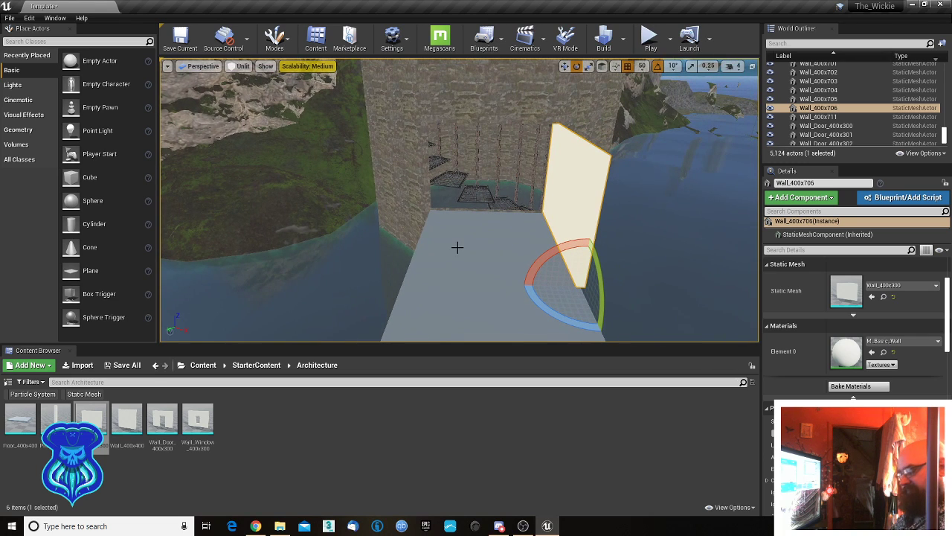
key(w)
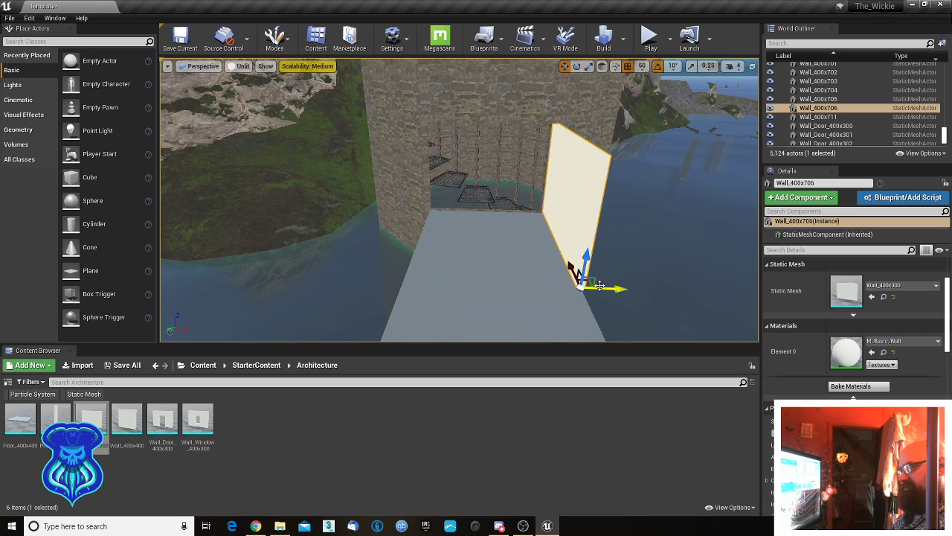
alt+drag(607, 286, 427, 295)
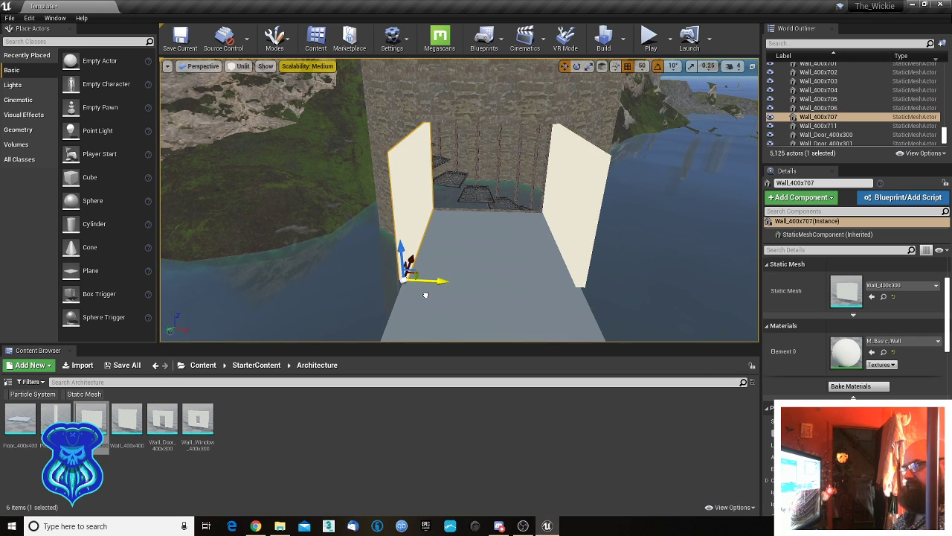
- Select both wall panels and duplicate the pair outward along the narrow walkway until its sides are enclosed
mouse_move(530, 284)
right_down()
mouse_move(346, 274)
mouse_move(532, 282)
right_up()
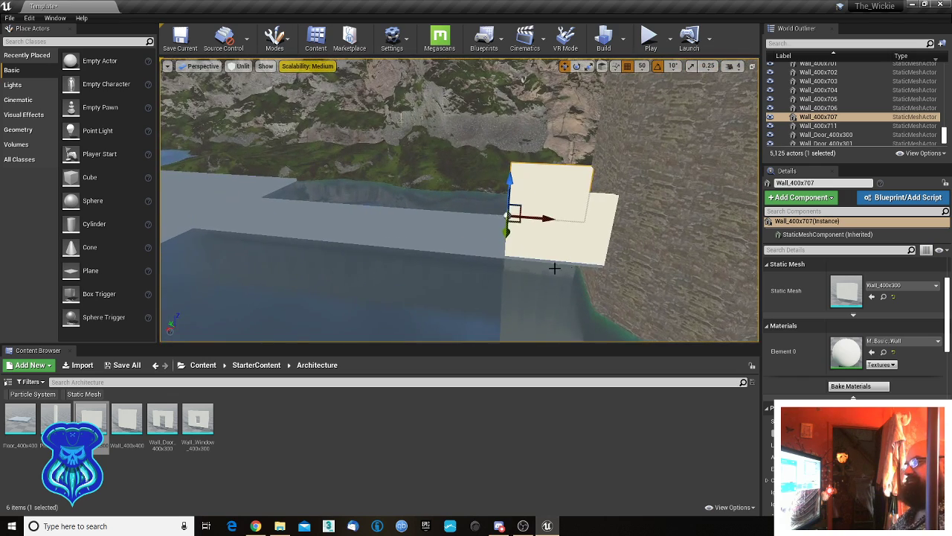
ctrl+click(568, 226)
alt+drag(537, 257, 458, 248)
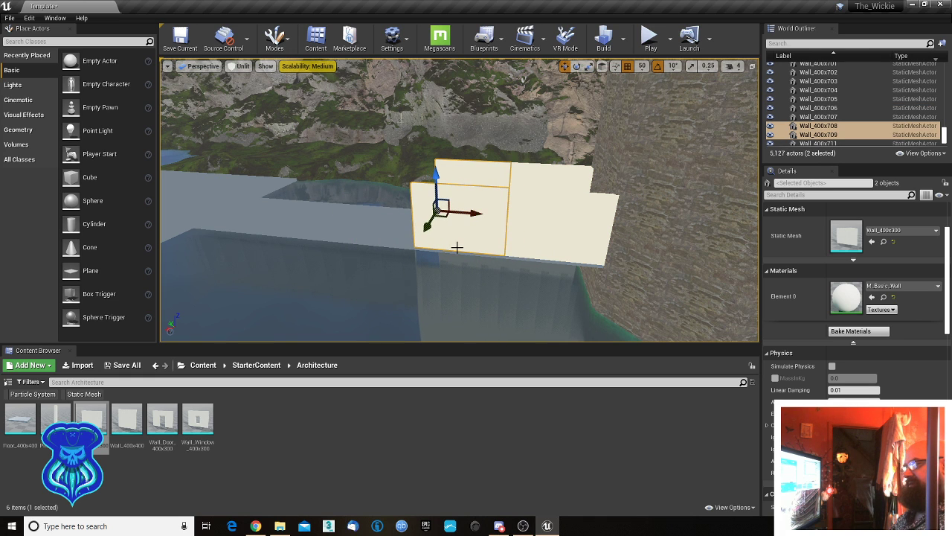
mouse_move(457, 246)
right_down()
mouse_move(469, 246)
mouse_move(457, 247)
right_up()
key(a)
alt+drag(622, 214, 416, 201)
- Duplicate the walkway's last wall panel onto both outer side edges of the wide platform
key(a)
right_drag(416, 201, 435, 225)
key(e)
click(516, 206)
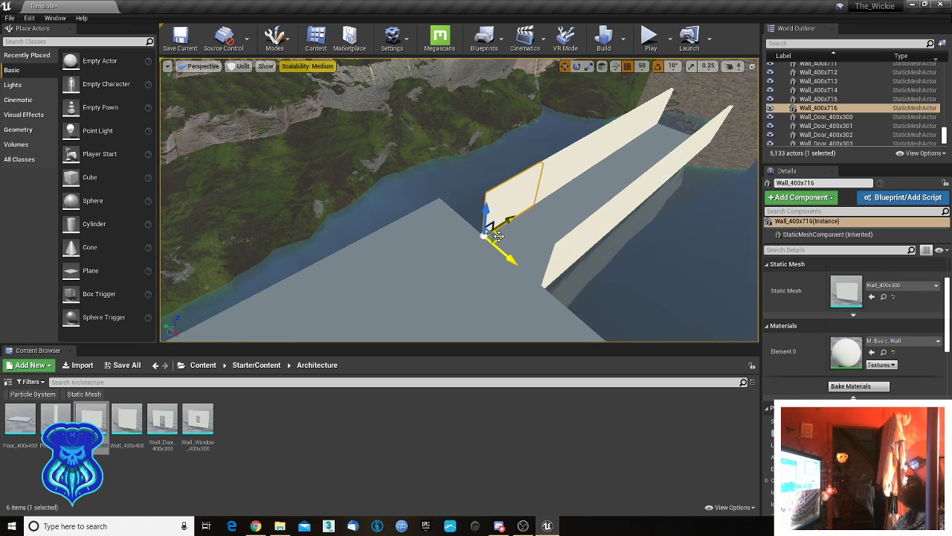
alt+drag(499, 236, 393, 230)
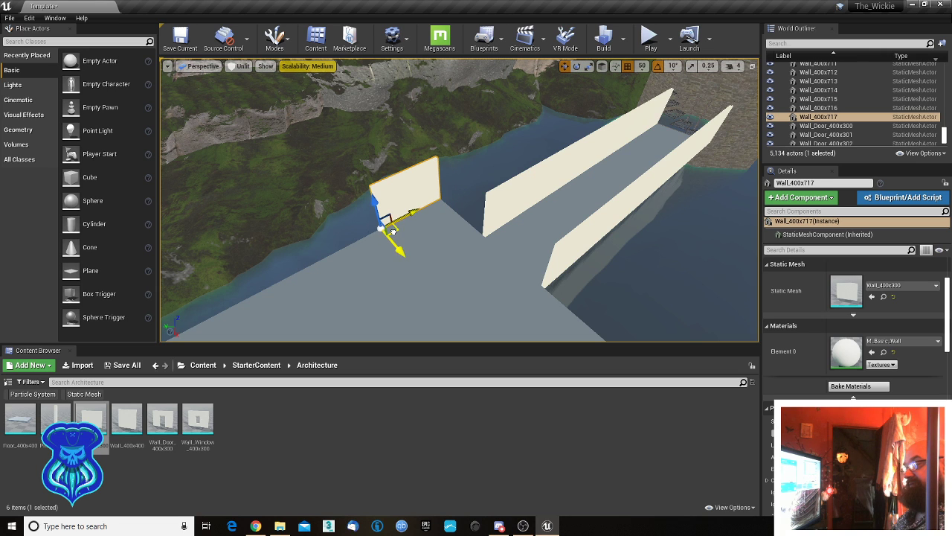
right_drag(424, 227, 422, 210)
alt+drag(421, 210, 612, 211)
- Select the platform's two side wall panels and duplicate the pair outward repeatedly to line both sides to the far end
right_drag(549, 220, 528, 202)
ctrl+click(474, 142)
right_drag(468, 215, 523, 150)
alt+drag(549, 137, 489, 137)
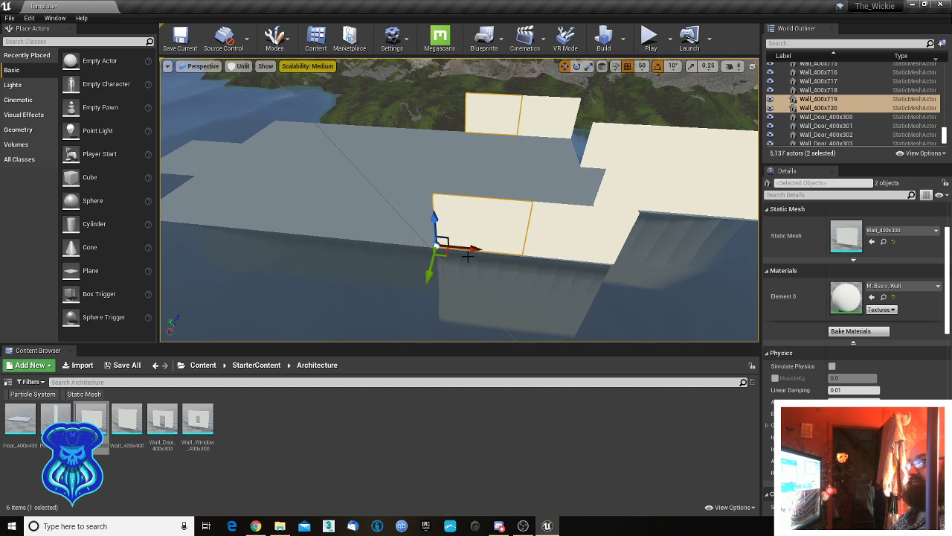
alt+drag(469, 251, 297, 225)
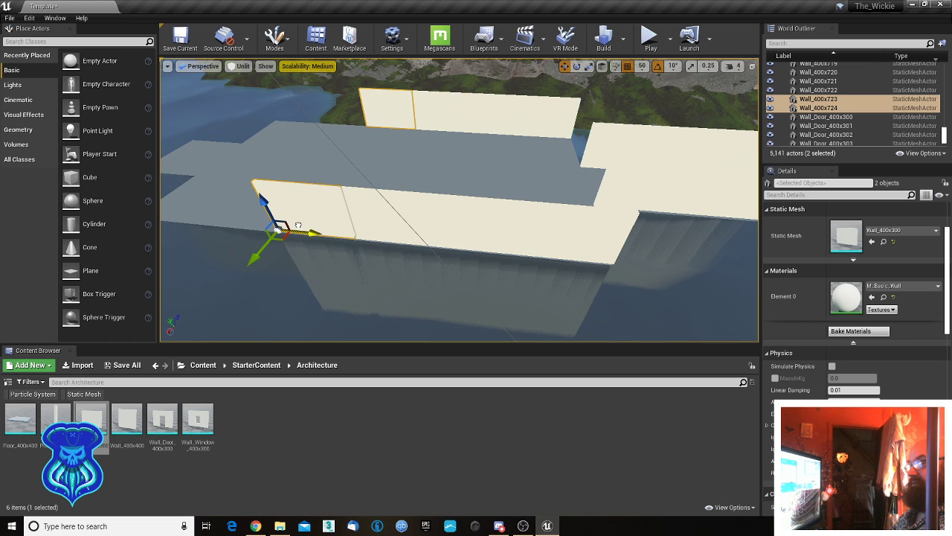
middle_drag(361, 246, 539, 217)
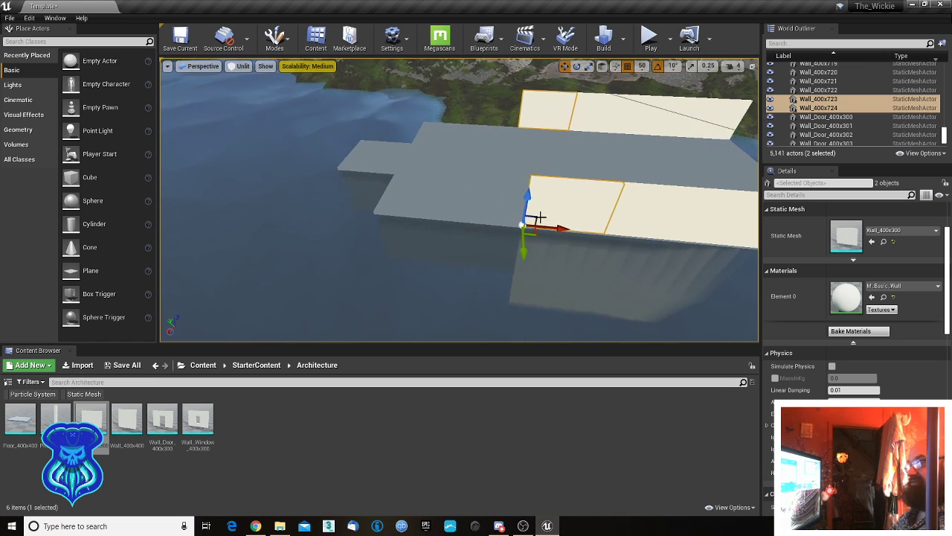
alt+drag(550, 227, 398, 225)
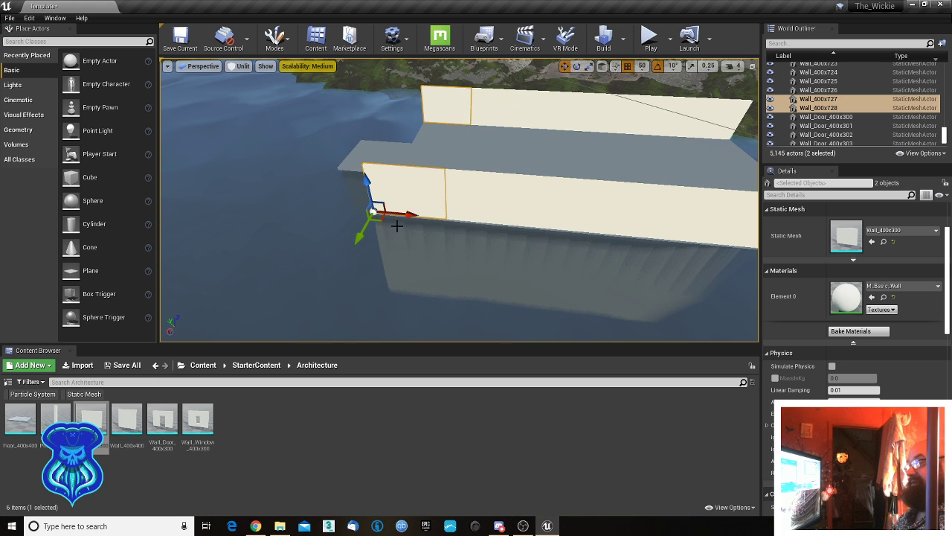
- Duplicate the platform's outermost side wall panel inward twice to wall both sides of the floor tile projecting from the far end
right_drag(406, 234, 553, 226)
key(a)
click(464, 141)
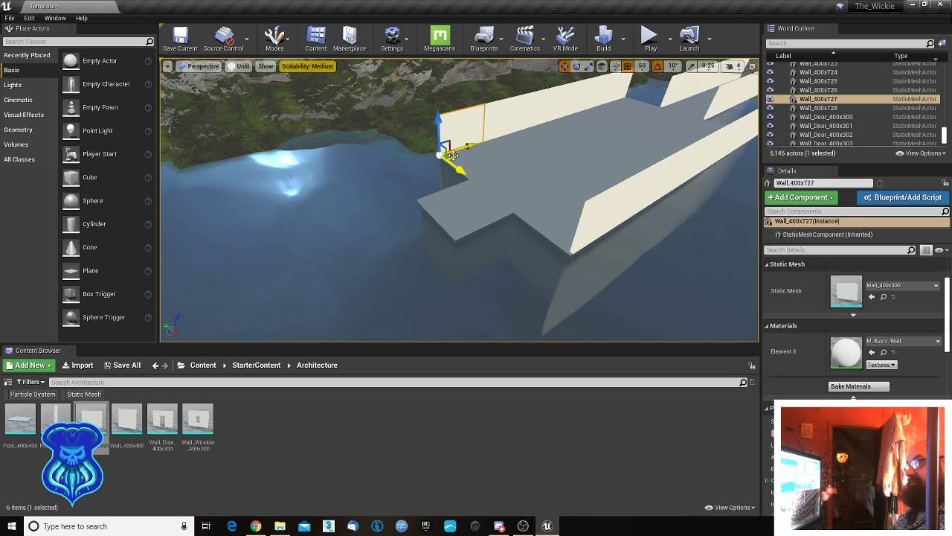
alt+drag(453, 154, 430, 195)
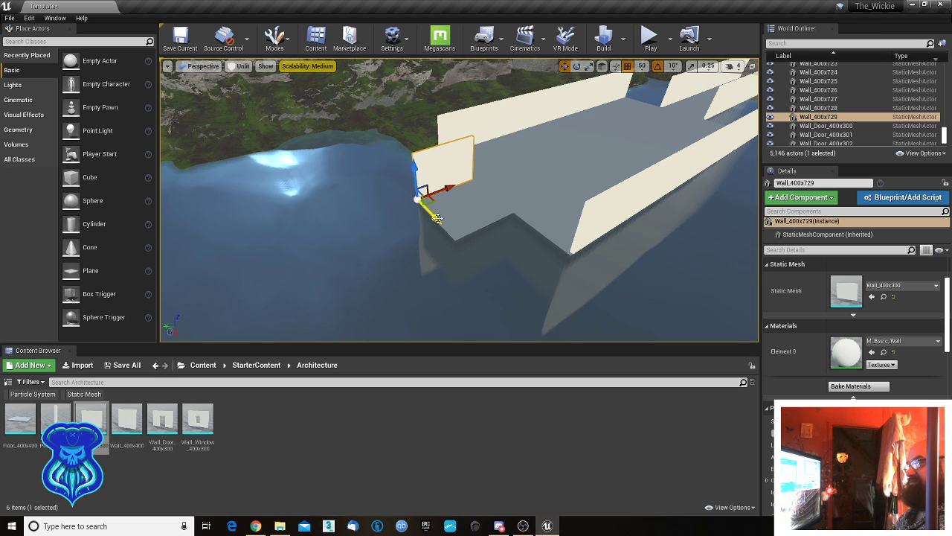
alt+drag(435, 220, 482, 268)
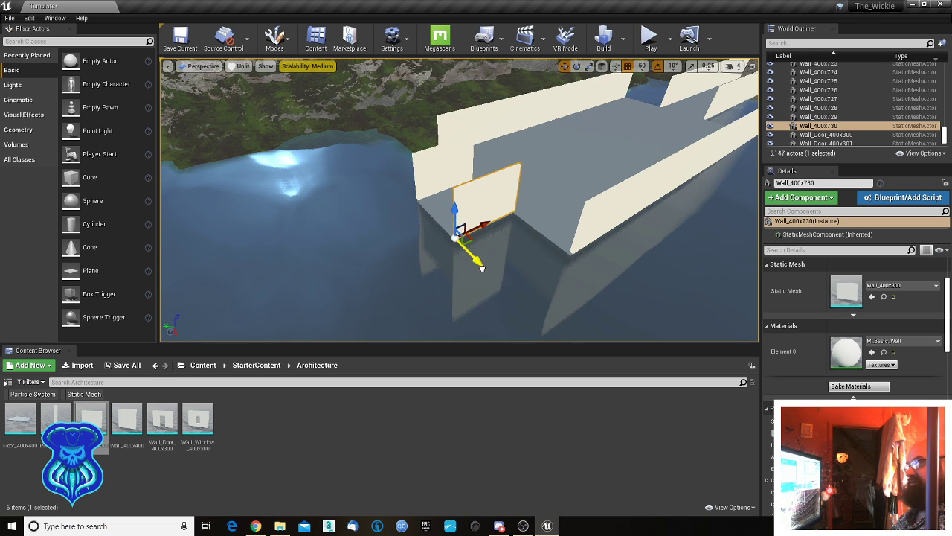
- Rotate a copy of the side wall panel nearest the walkway by 90° and move it onto the platform's inner edge beside the walkway opening
right_drag(403, 273, 470, 198)
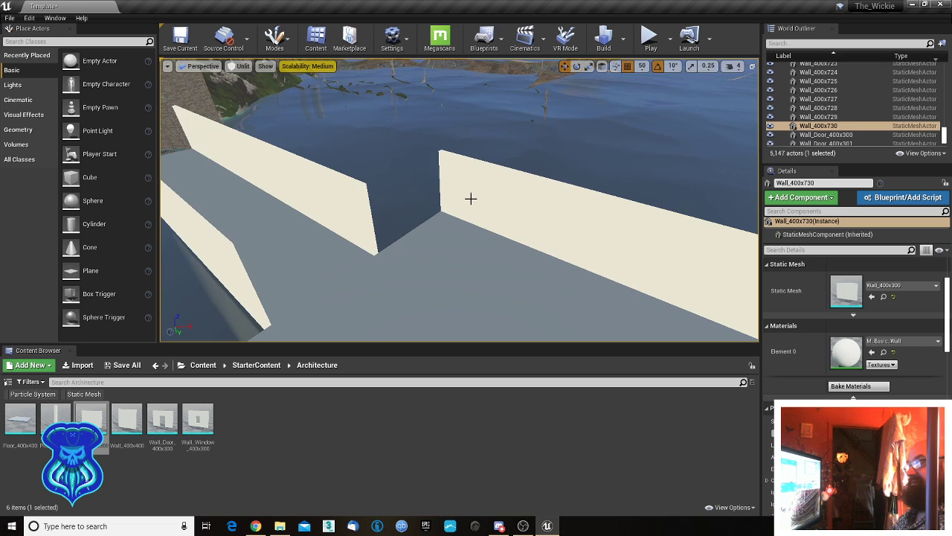
click(458, 212)
right_drag(424, 224, 342, 222)
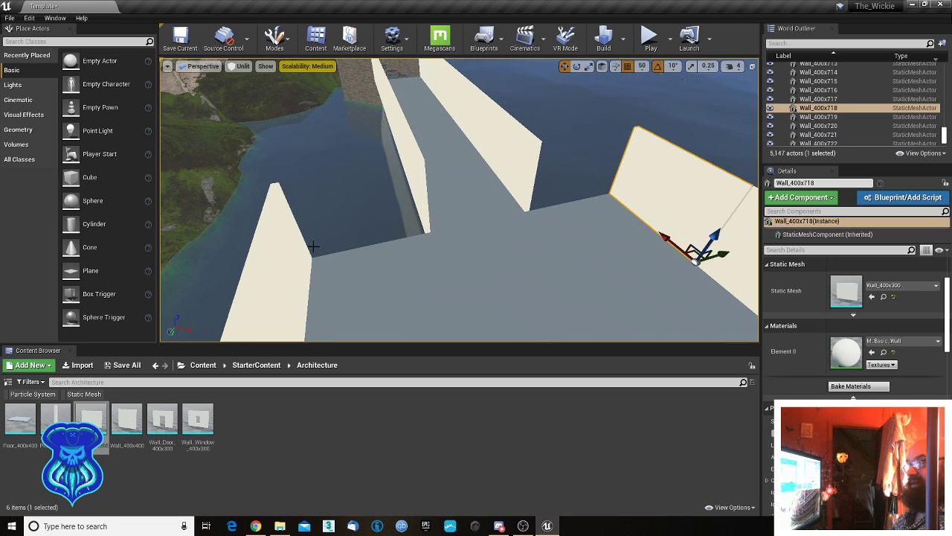
click(310, 248)
click(302, 253)
key(f)
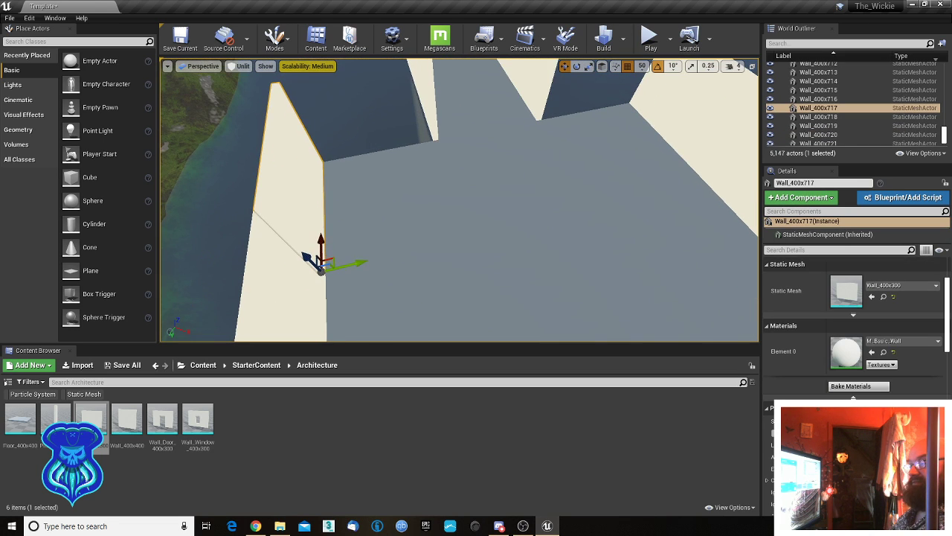
key(e)
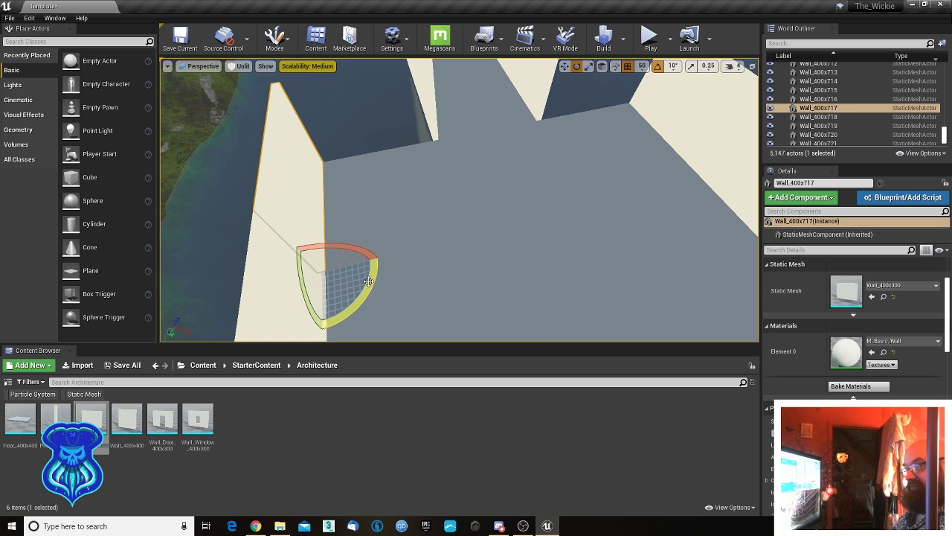
alt+drag(369, 281, 403, 266)
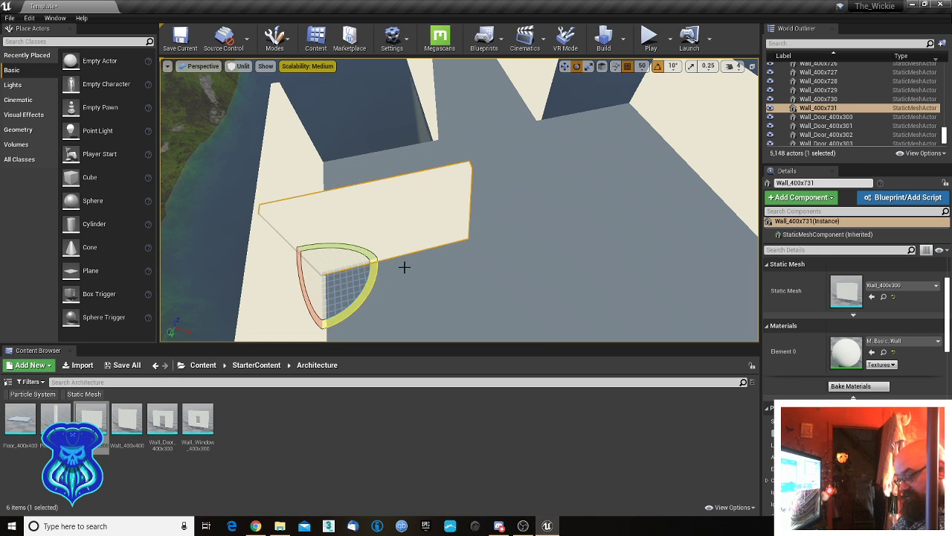
key(w)
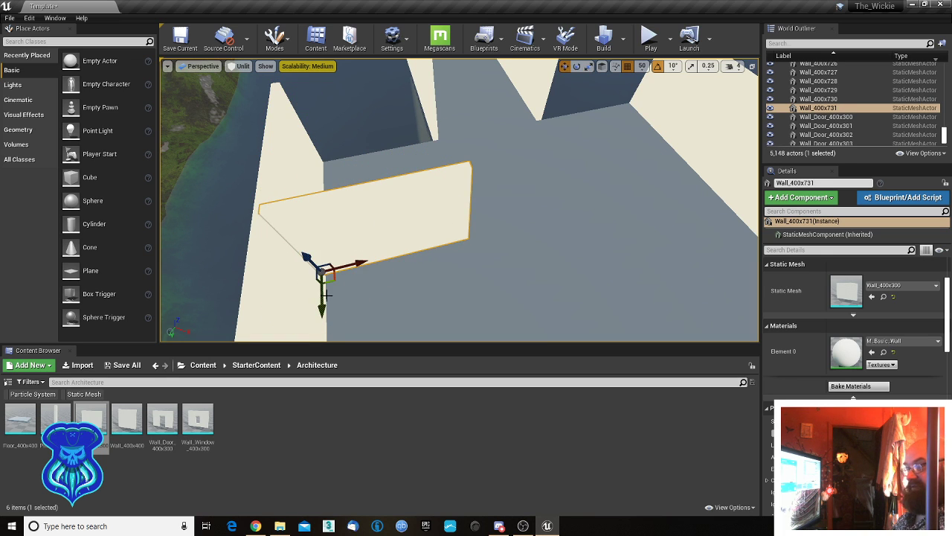
drag(318, 305, 305, 184)
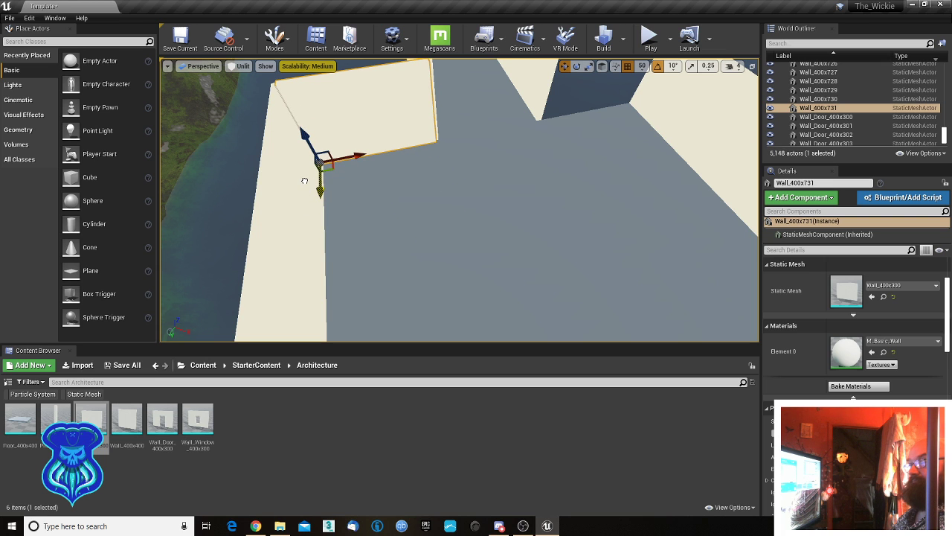
- Duplicate the crosswise panel to the other side of the walkway opening, and copy both crosswise panels to the platform's far end
mouse_move(385, 244)
right_down()
mouse_move(344, 205)
mouse_move(341, 182)
mouse_move(386, 244)
right_up()
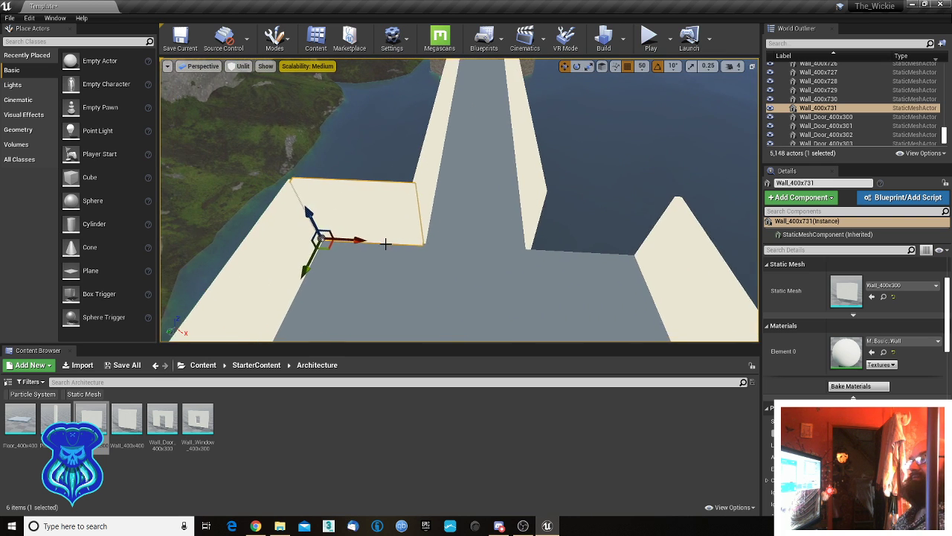
alt+drag(359, 239, 589, 242)
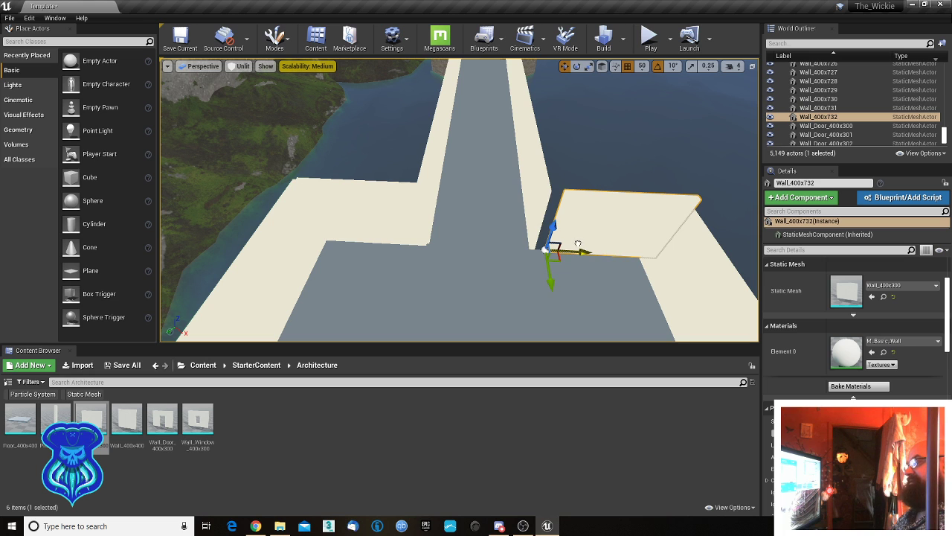
right_drag(448, 236, 421, 212)
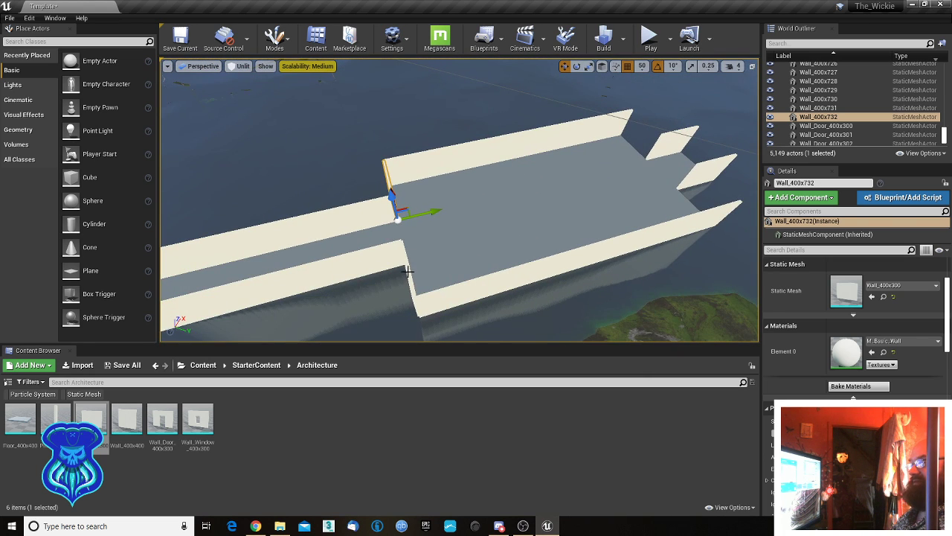
ctrl+click(409, 273)
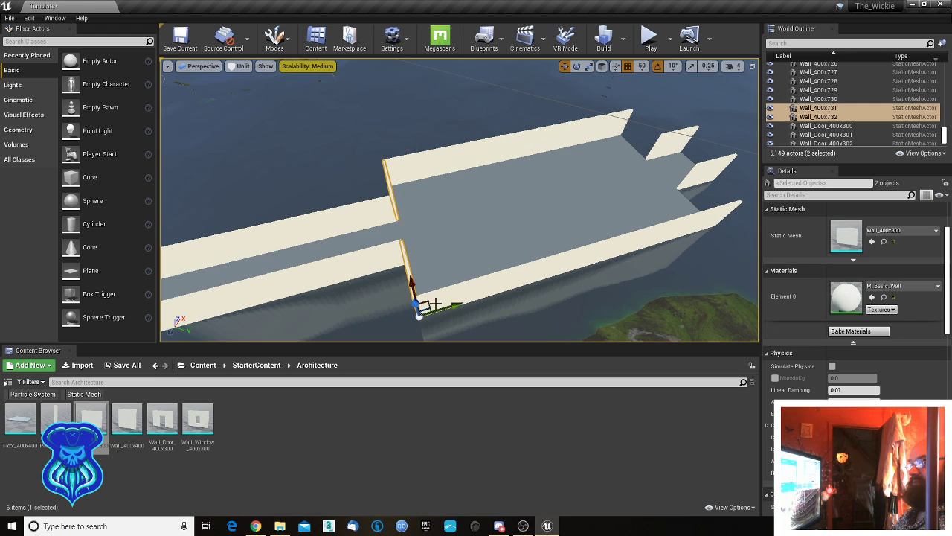
alt+drag(450, 305, 732, 223)
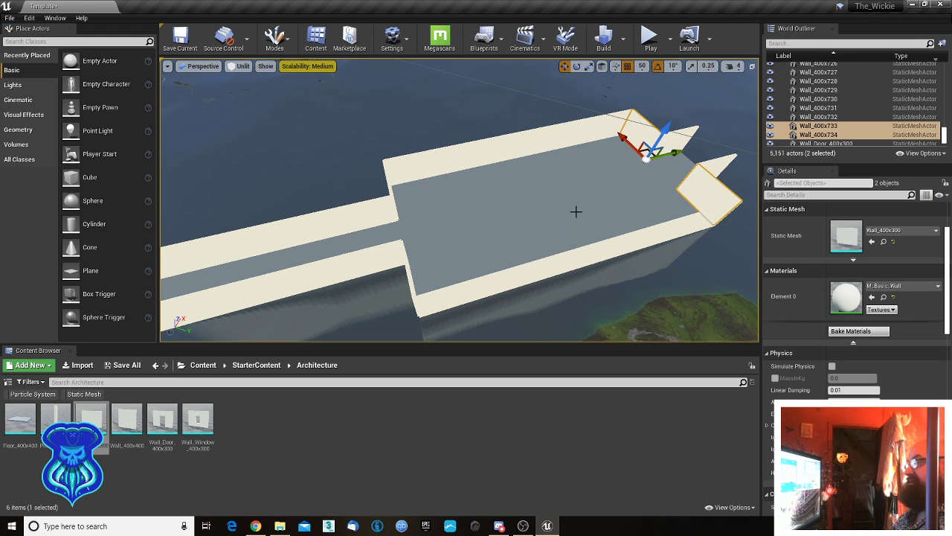
- Duplicate the walkway's floor tile beside the stone shaft upward onto the wall tops as the first ceiling tile
right_drag(576, 211, 595, 196)
click(485, 192)
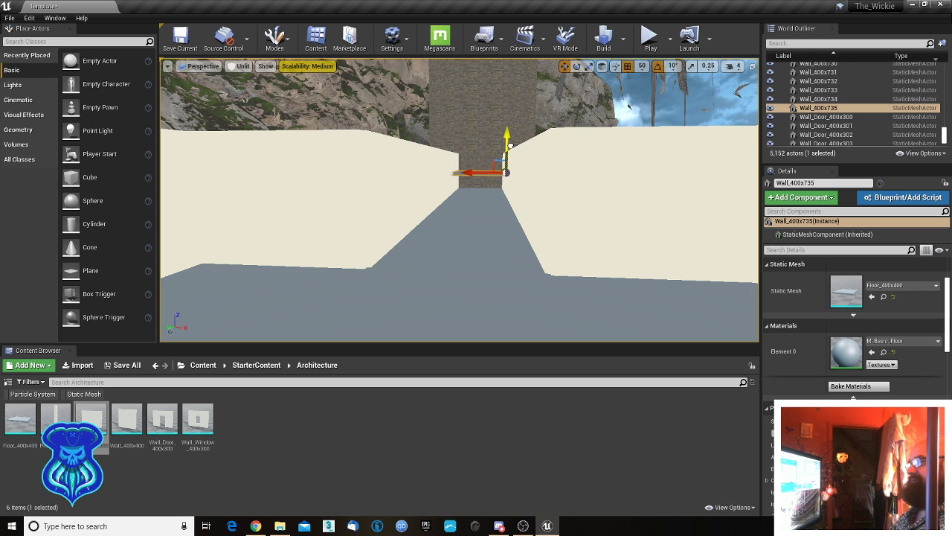
right_drag(532, 128, 531, 128)
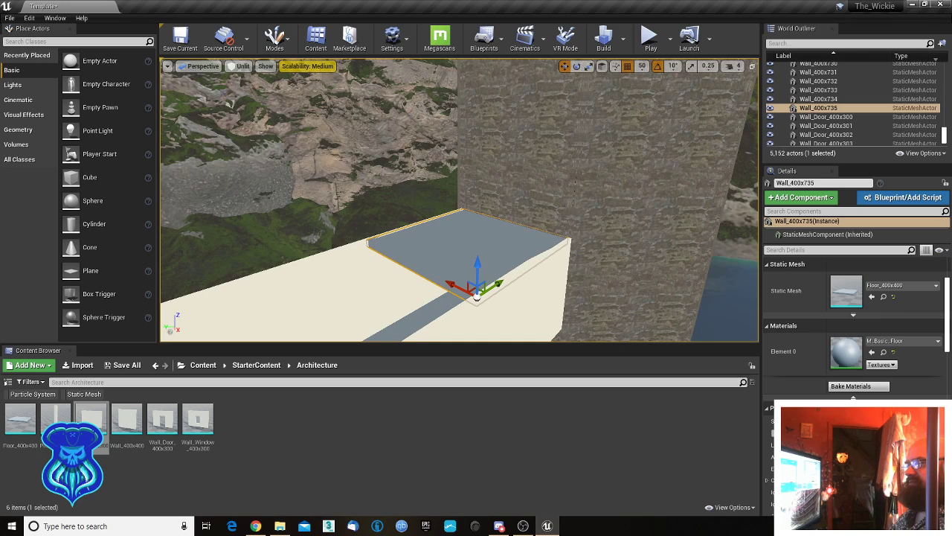
right_drag(503, 193, 502, 193)
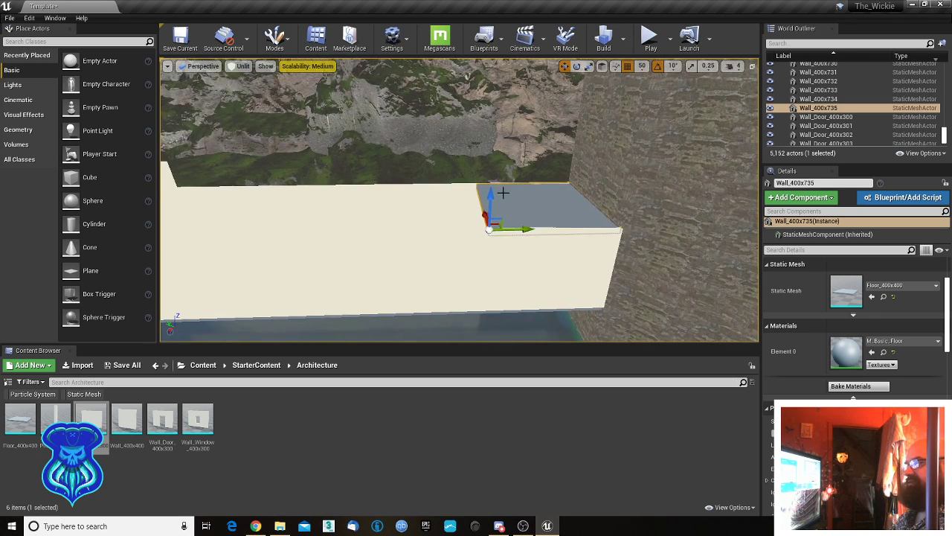
- Duplicate the ceiling tile repeatedly outward along the narrow walkway until it is roofed up to the wide platform
alt+drag(513, 228, 375, 227)
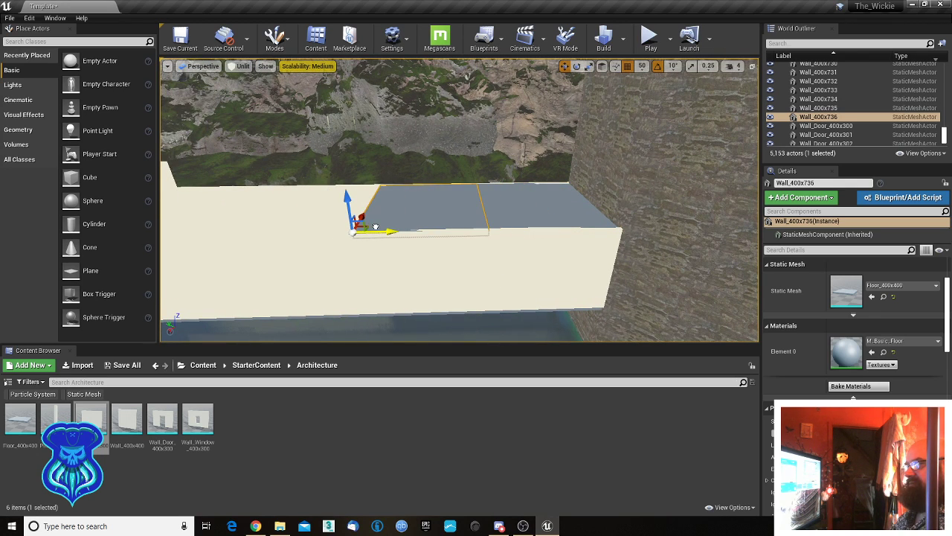
right_drag(474, 239, 474, 239)
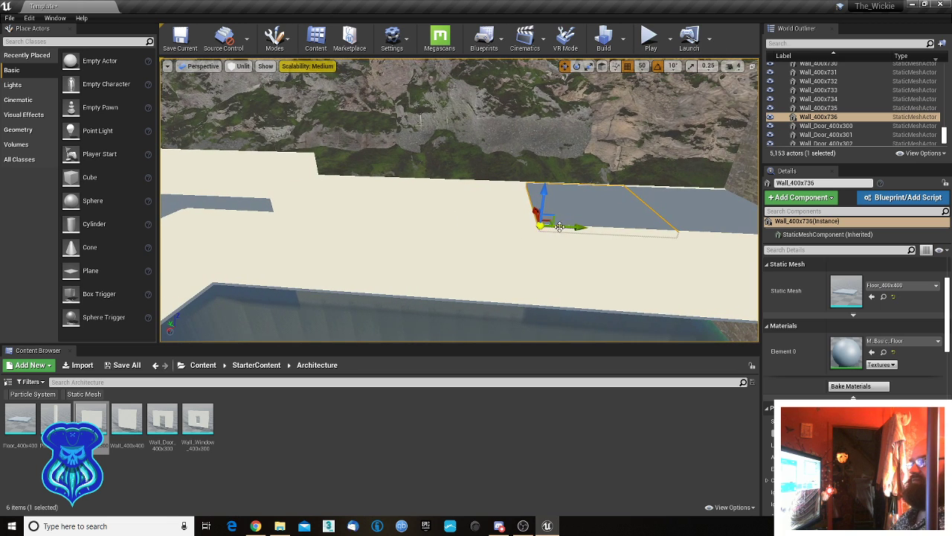
alt+drag(566, 228, 437, 223)
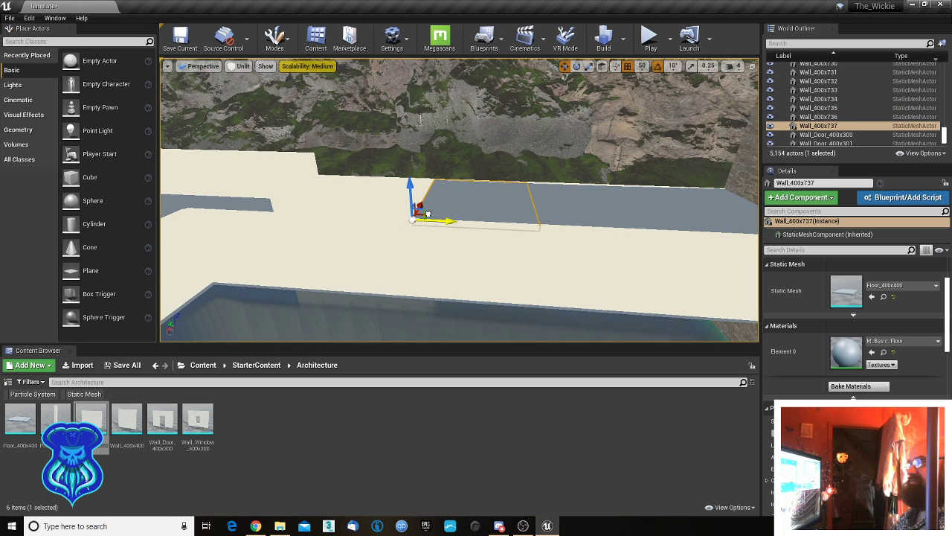
right_drag(436, 223, 437, 223)
right_drag(601, 217, 602, 217)
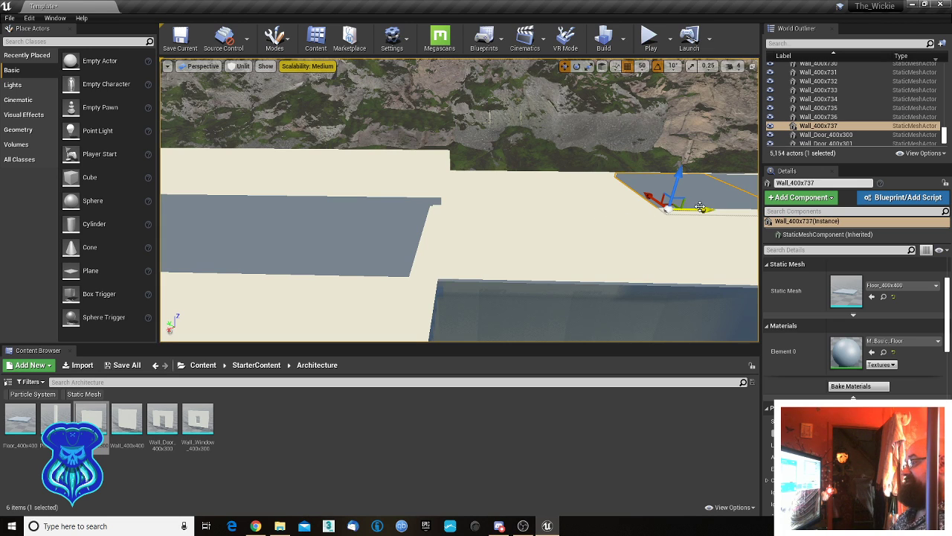
alt+drag(700, 209, 452, 211)
right_drag(465, 210, 465, 210)
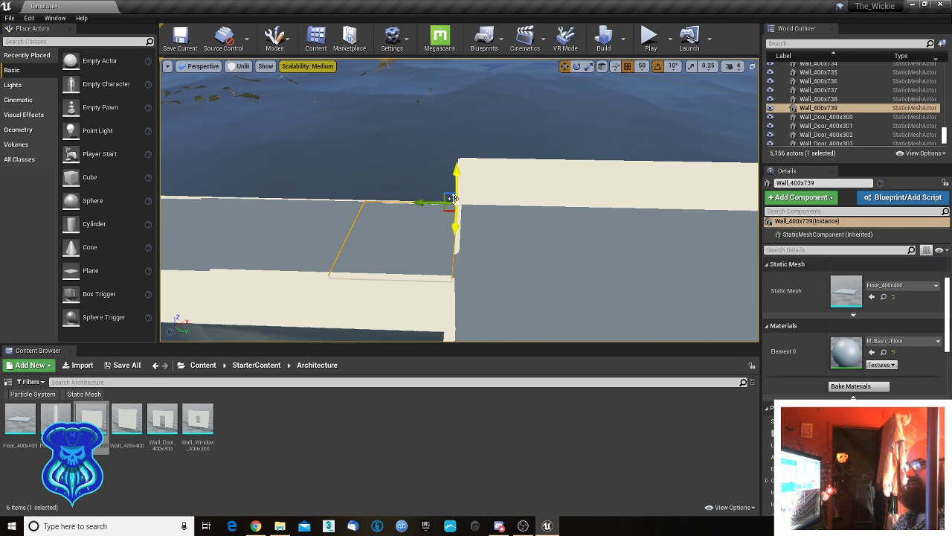
right_drag(495, 228, 495, 229)
click(431, 236)
ctrl+click(474, 235)
right_drag(472, 286, 471, 286)
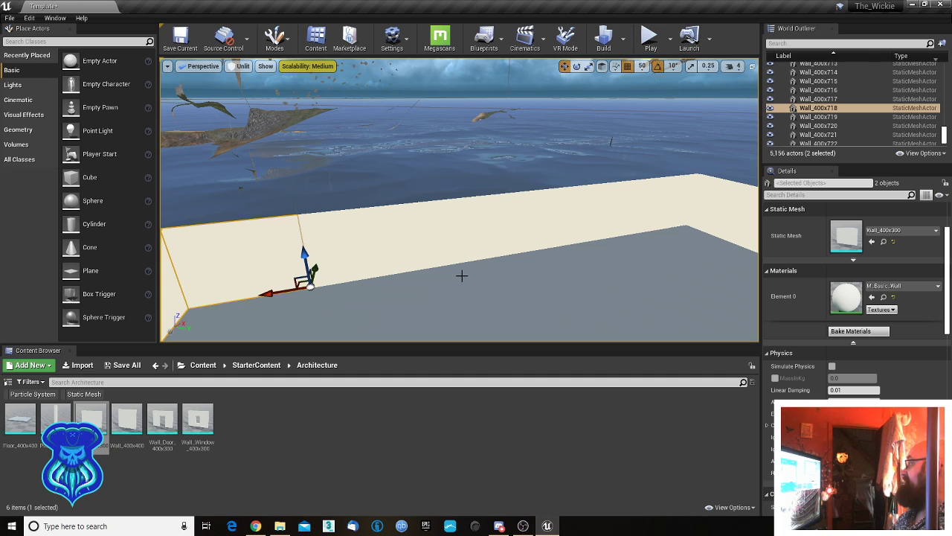
ctrl+click(373, 244)
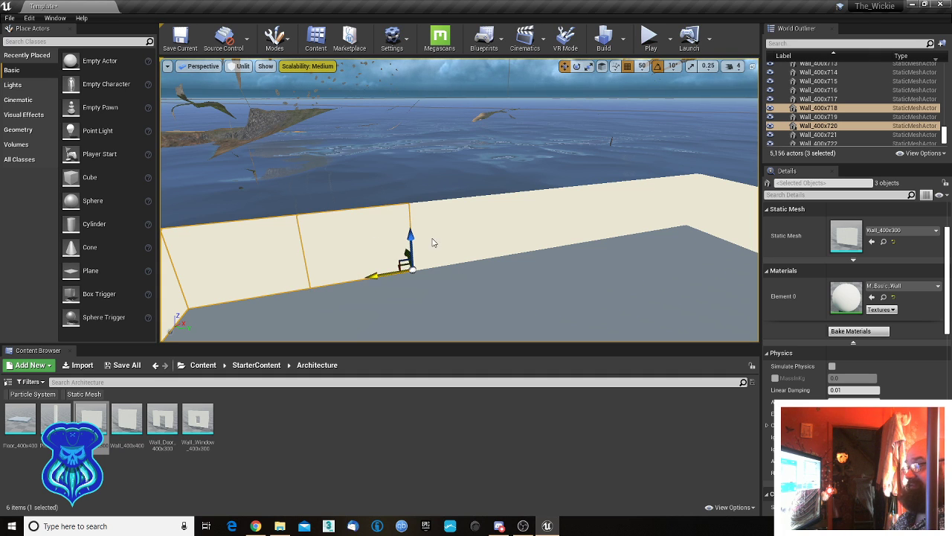
- Select all wall panels along one long side of the platform, its crosswise panel beside the walkway, and both crosswise panels at the far end
click(357, 270)
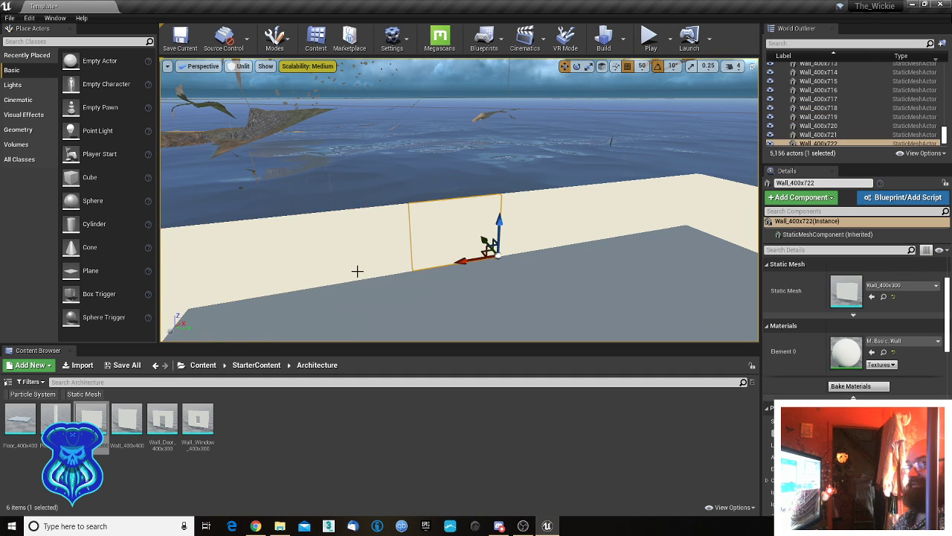
right_drag(357, 270, 357, 270)
ctrl+click(331, 264)
ctrl+click(482, 247)
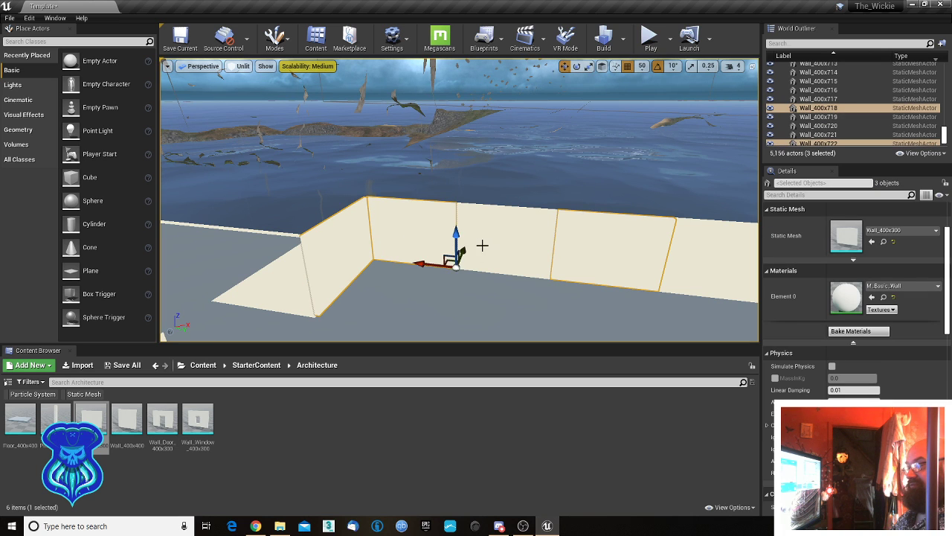
ctrl+click(535, 277)
right_drag(536, 279, 535, 279)
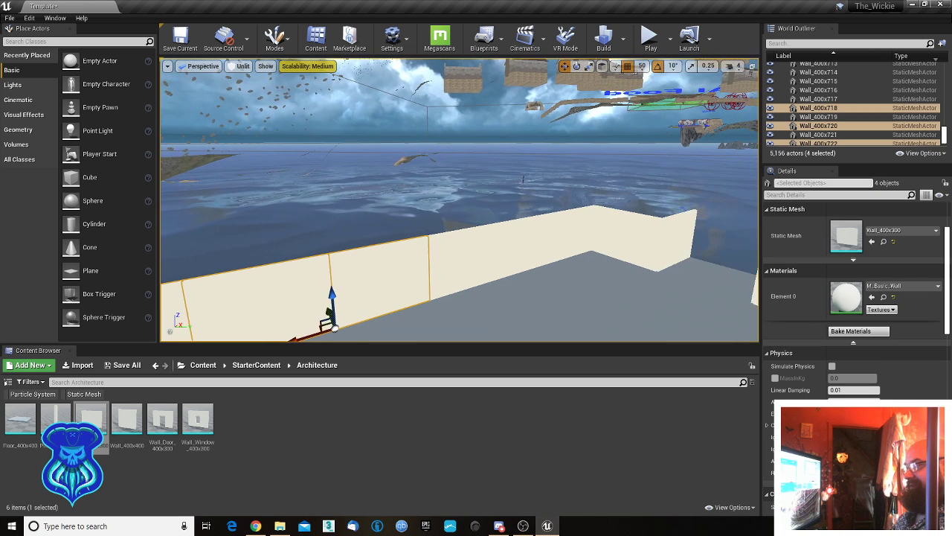
ctrl+click(480, 256)
ctrl+click(527, 246)
ctrl+click(568, 236)
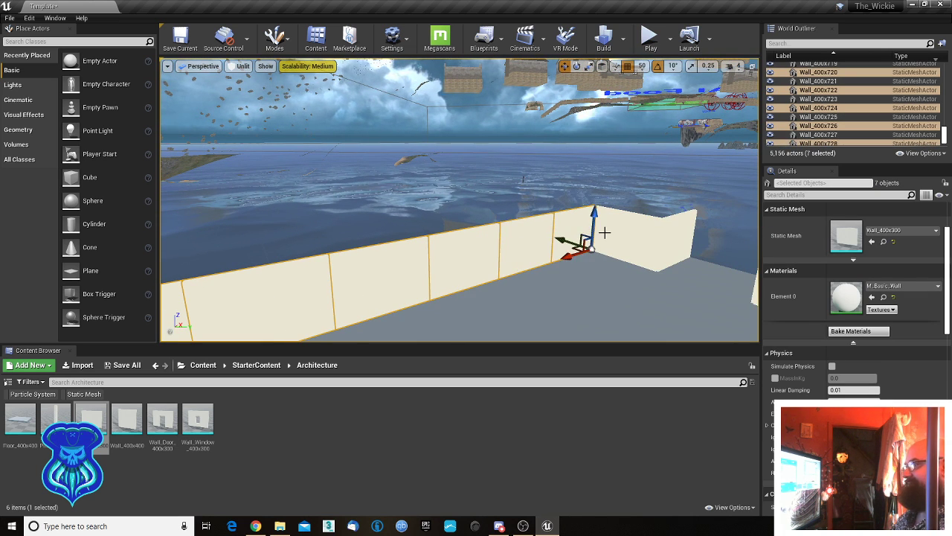
ctrl+click(609, 246)
right_drag(611, 246, 619, 239)
ctrl+click(525, 225)
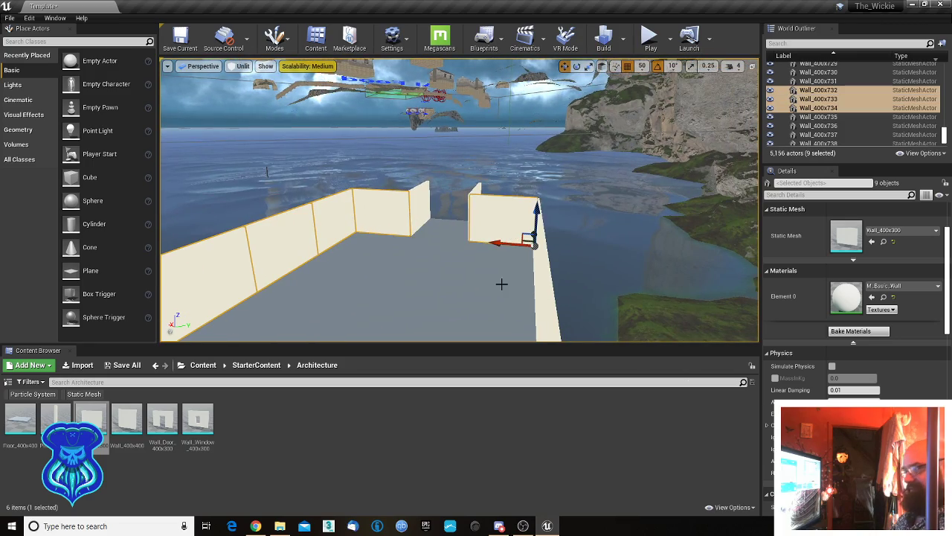
- Add the remaining crosswise panel beside the walkway and all wall panels along the platform's opposite long side to the selection
right_drag(501, 282, 501, 282)
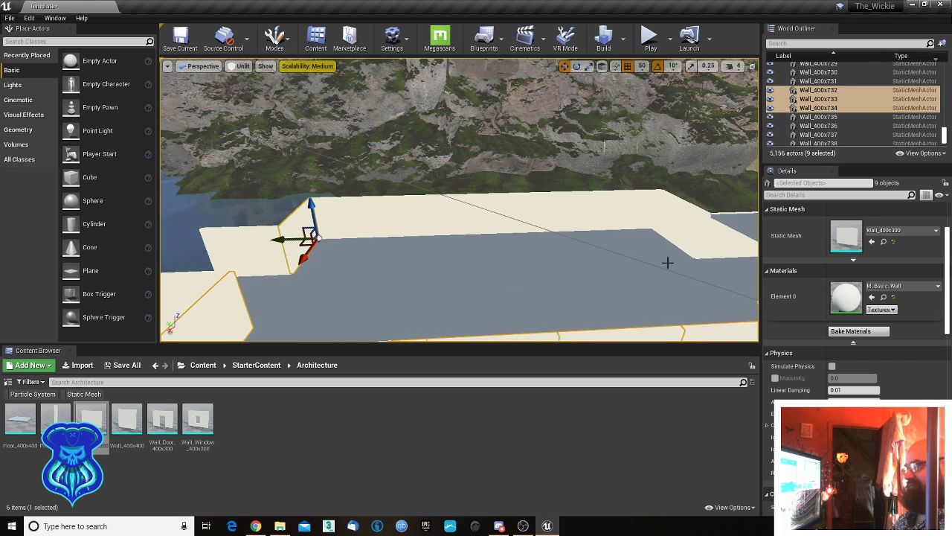
ctrl+click(686, 228)
ctrl+click(629, 212)
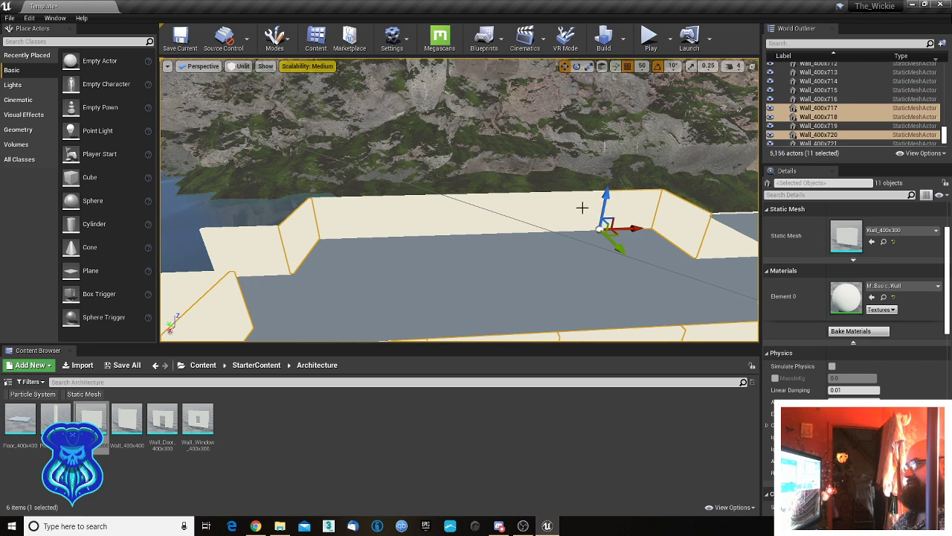
ctrl+click(558, 207)
ctrl+click(505, 215)
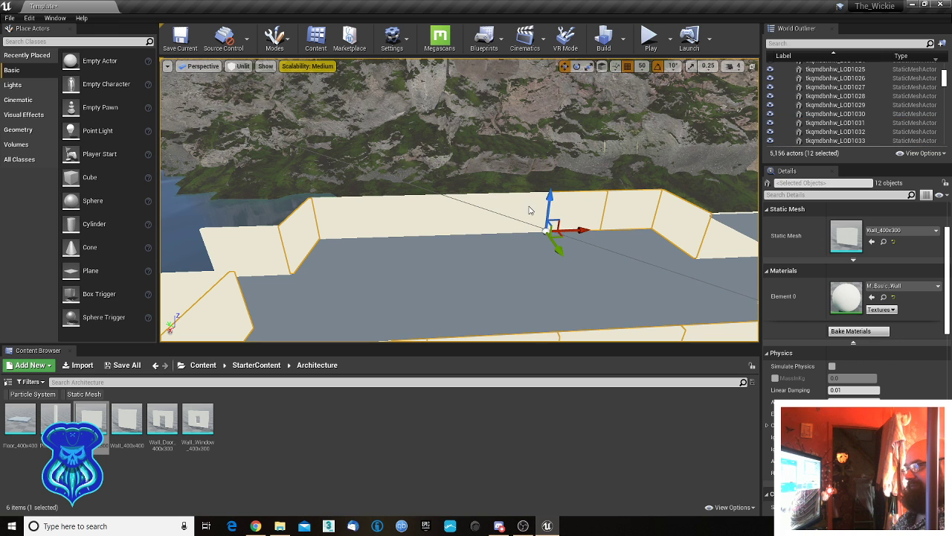
ctrl+click(409, 217)
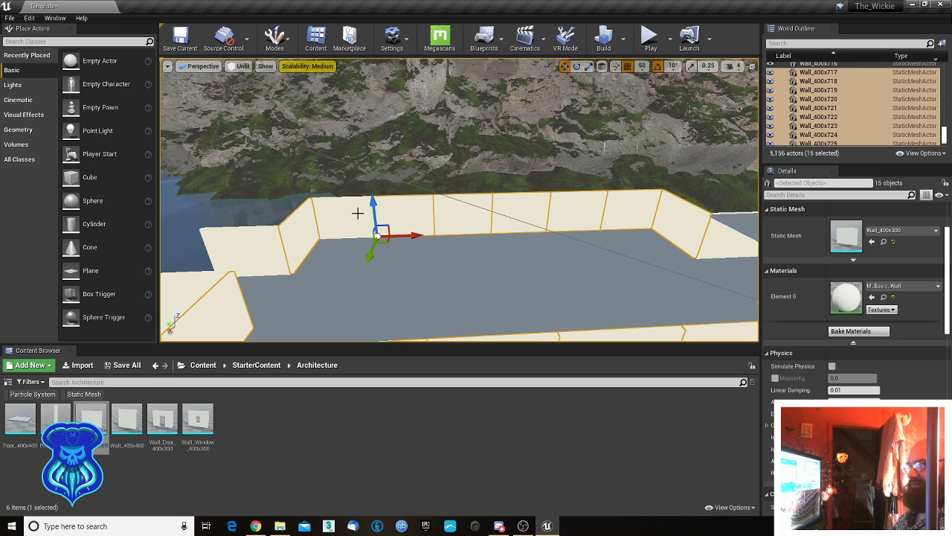
ctrl+click(357, 213)
right_drag(357, 213, 276, 199)
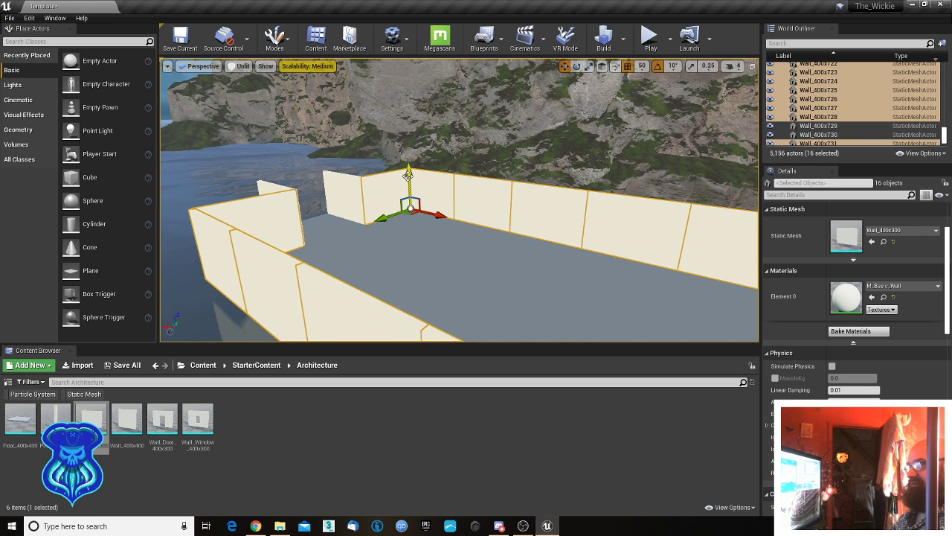
- Duplicate the selected wall panels around the wide platform upward to form a second wall tier
alt+drag(407, 174, 410, 148)
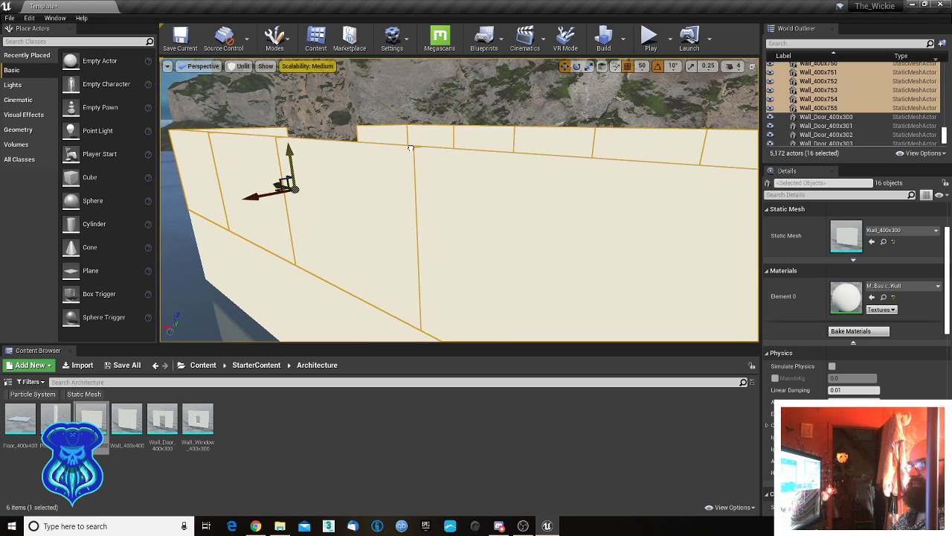
right_drag(430, 164, 574, 184)
- Select the row of three floor tiles across the platform's walkway end and duplicate it up onto the raised wall tops as ceiling
click(659, 274)
right_drag(292, 280, 291, 292)
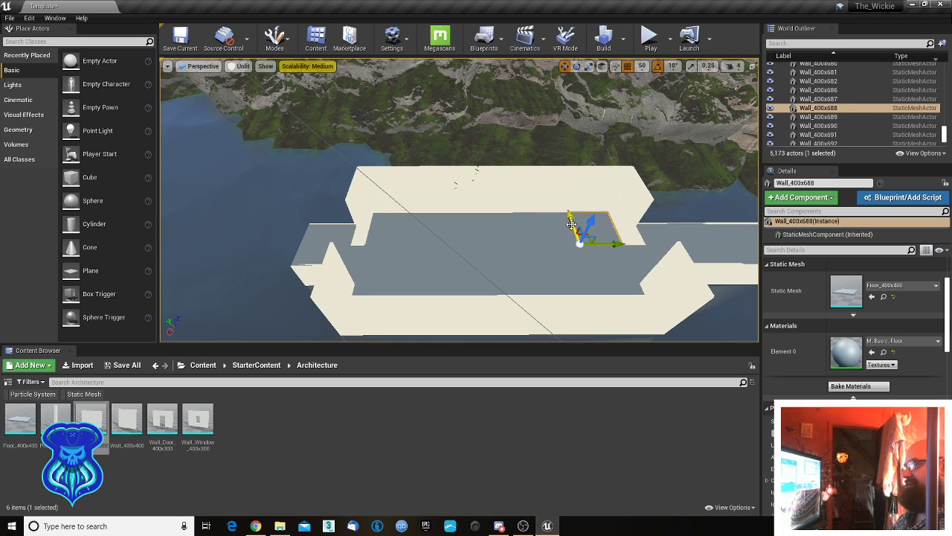
ctrl+click(619, 277)
ctrl+click(622, 292)
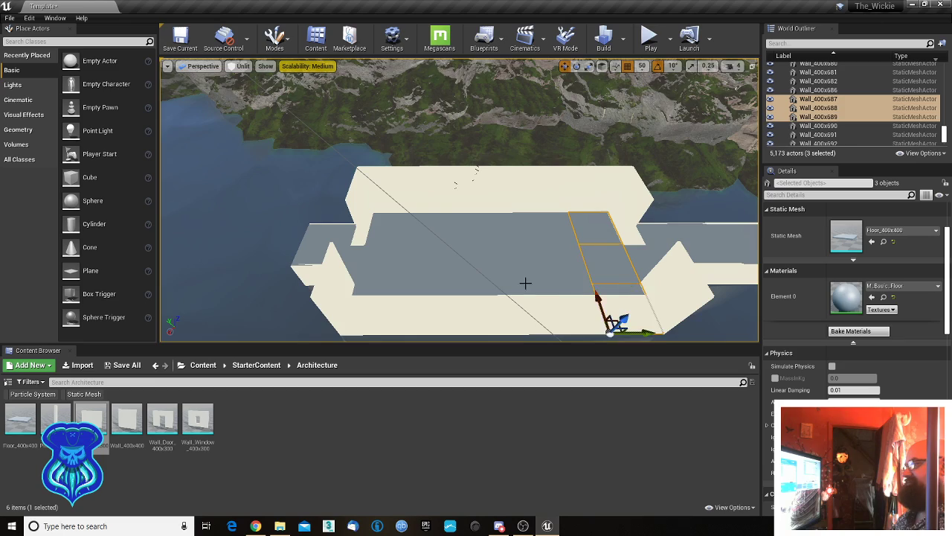
right_drag(525, 283, 618, 287)
right_drag(585, 250, 714, 247)
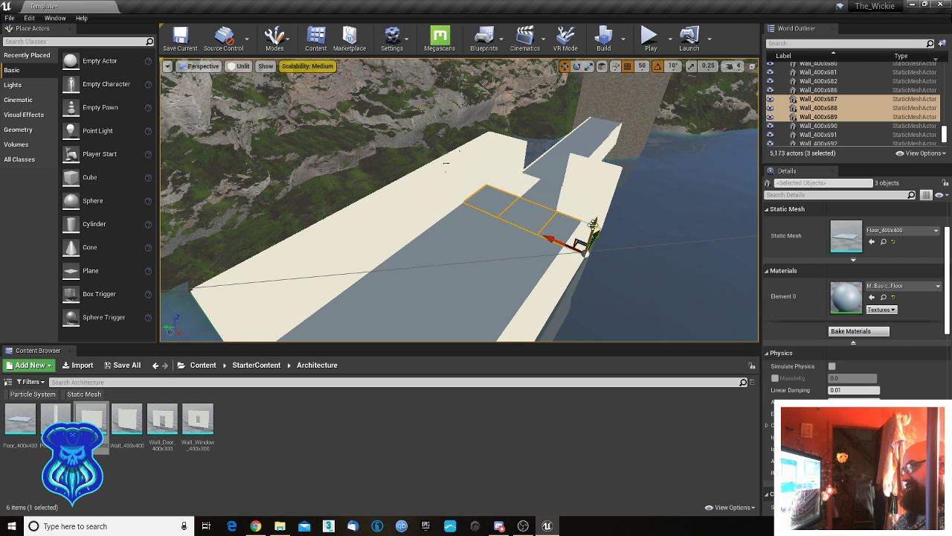
alt+drag(592, 224, 586, 142)
right_drag(473, 243, 549, 181)
- Duplicate the upper-tier wall panel beside the walkway entrance sideways to close the gap above the opening
click(585, 201)
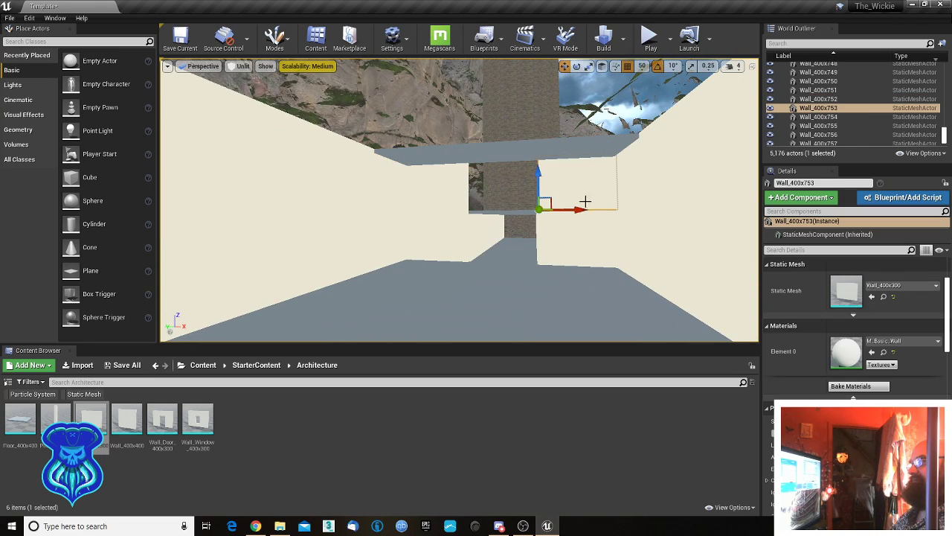
drag(569, 209, 502, 213)
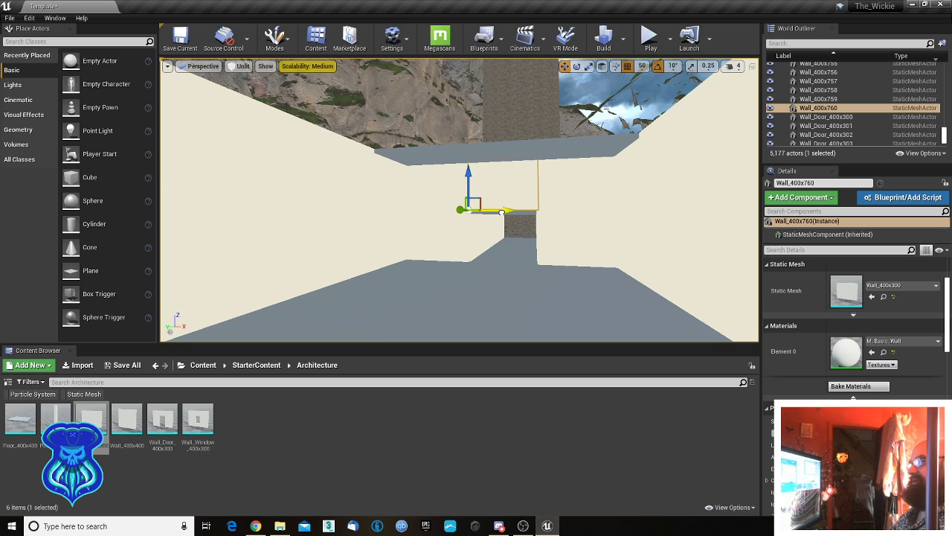
right_drag(514, 234, 423, 159)
- Select the three ceiling tiles spanning the platform's walkway end
click(463, 195)
right_drag(463, 195, 580, 198)
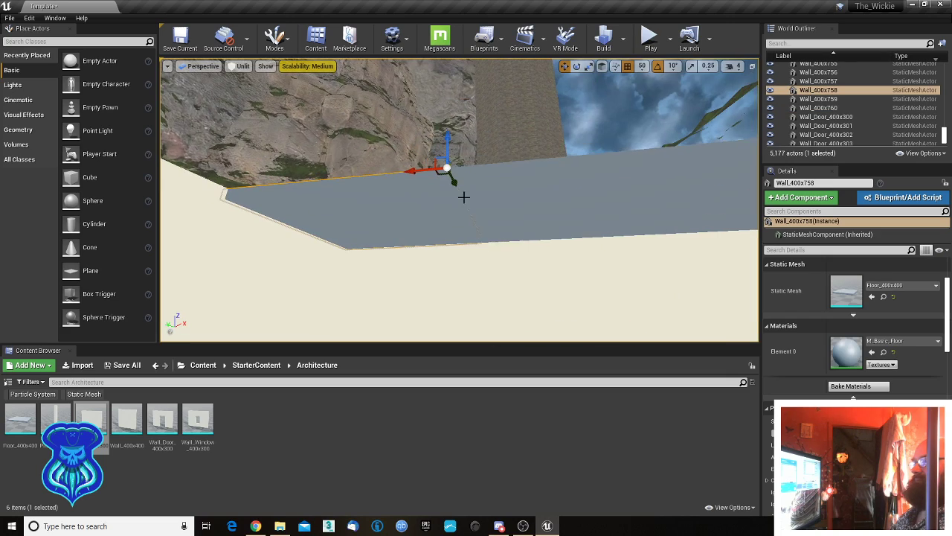
ctrl+click(502, 197)
right_drag(503, 198, 548, 214)
ctrl+click(570, 245)
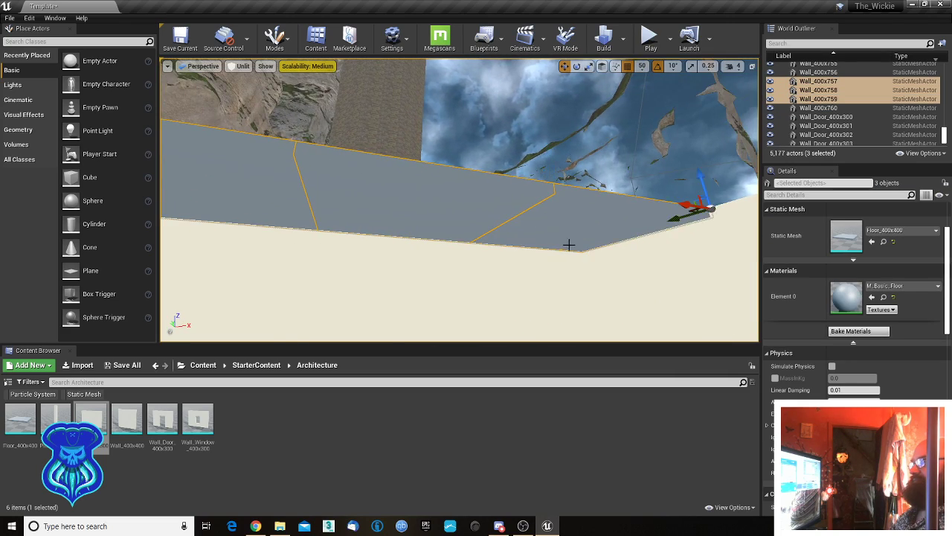
mouse_move(570, 245)
right_down()
mouse_move(550, 223)
mouse_move(491, 238)
mouse_move(577, 241)
right_up()
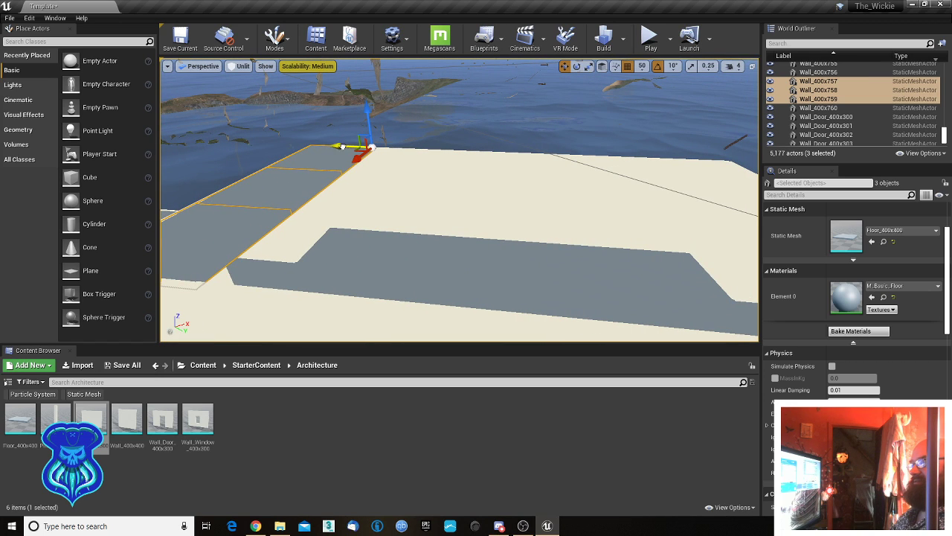
- Duplicate the three-tile ceiling row repeatedly along the platform until it is roofed over to the far end
alt+drag(342, 146, 421, 150)
drag(493, 156, 550, 154)
right_drag(497, 177, 521, 176)
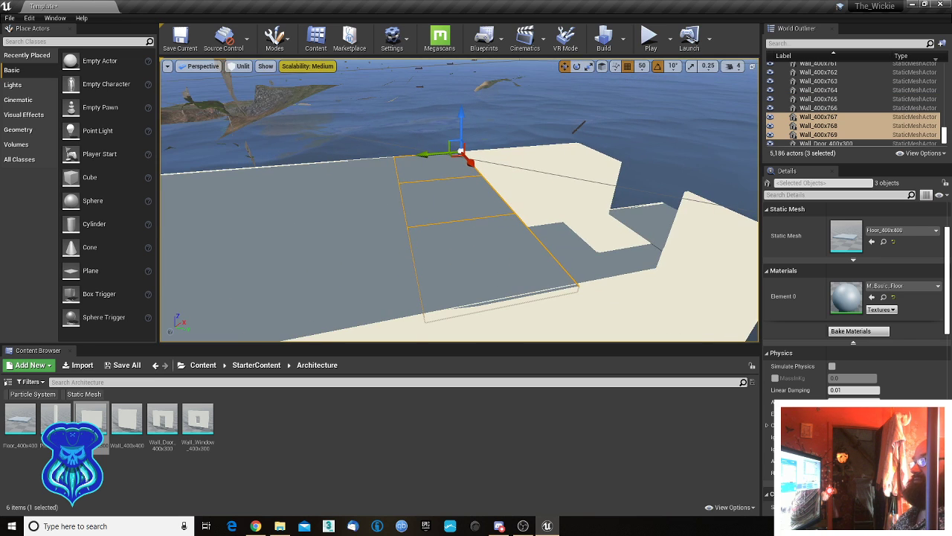
alt+drag(433, 154, 558, 139)
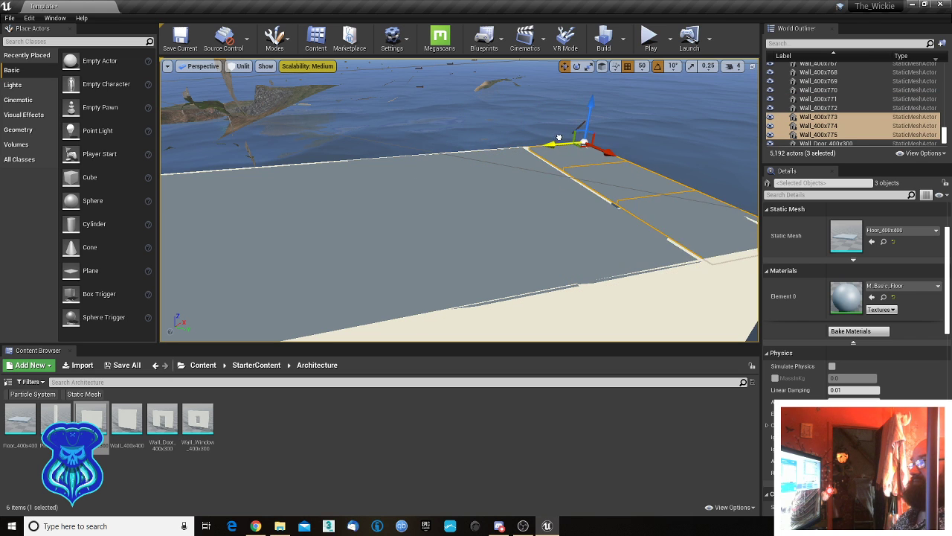
right_drag(507, 178, 468, 206)
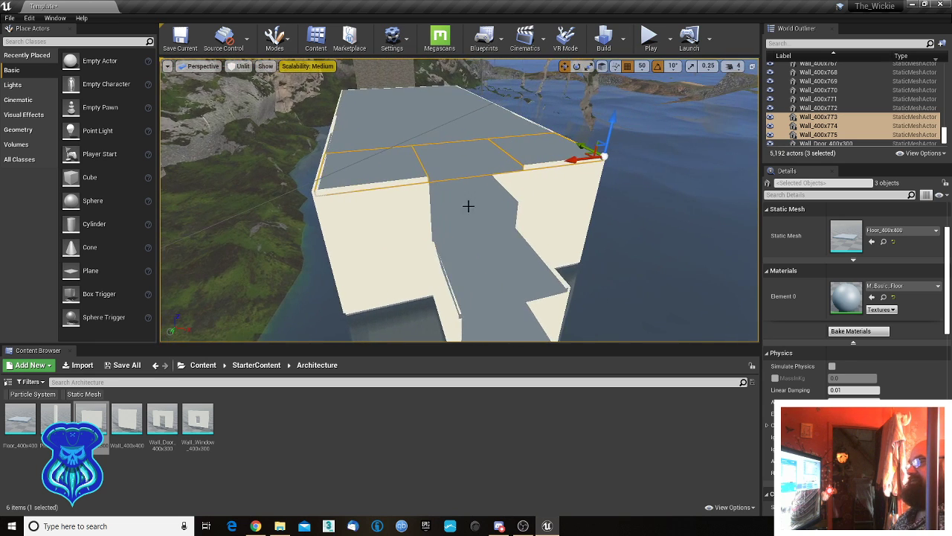
- Duplicate the upper wall panel at the platform's far end sideways to close the gap above that opening
click(344, 247)
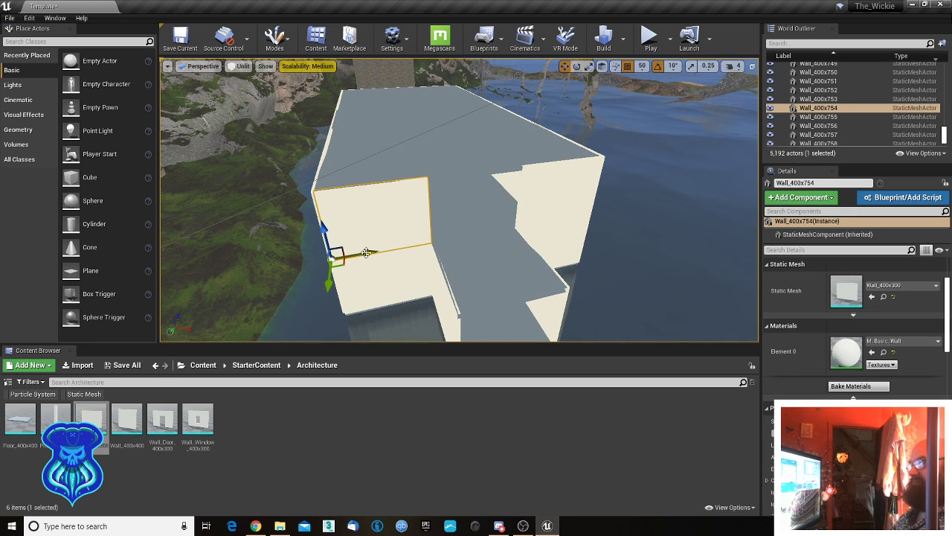
alt+drag(366, 253, 463, 237)
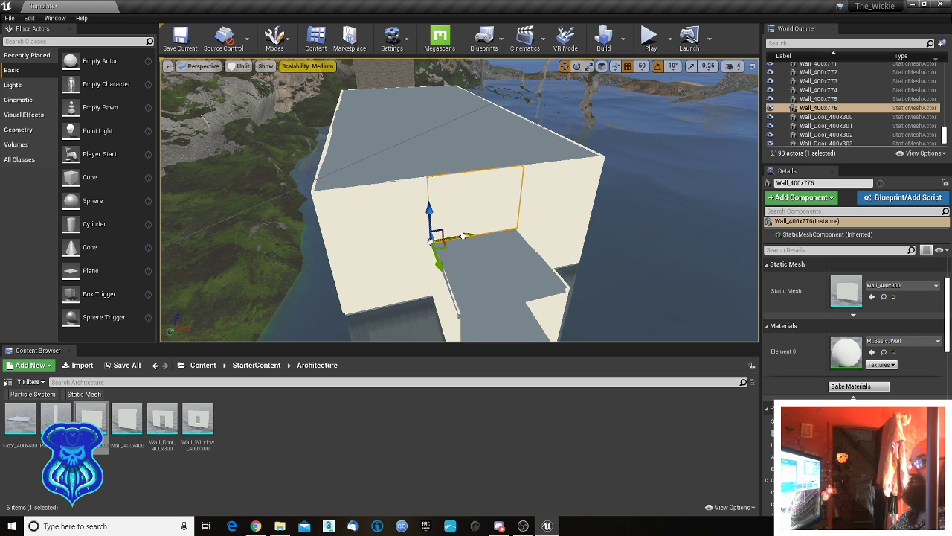
mouse_move(464, 237)
right_down()
mouse_move(410, 257)
mouse_move(476, 250)
mouse_move(476, 225)
right_up()
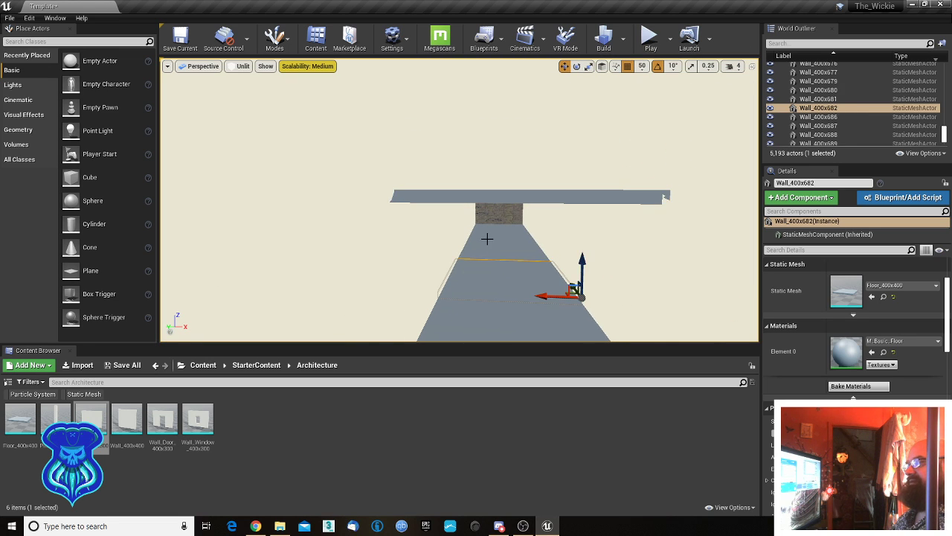
- Switch the viewport's view mode to Lit
click(244, 66)
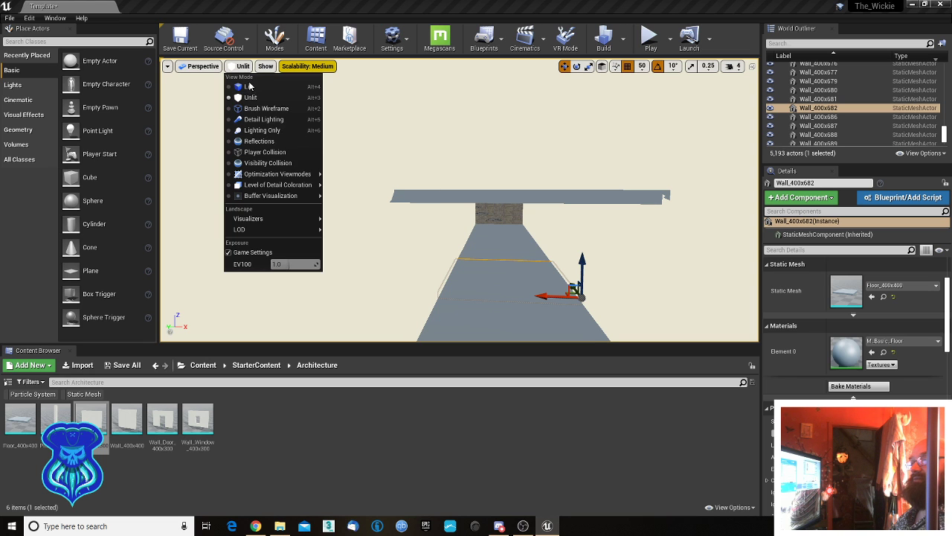
click(248, 84)
right_drag(252, 96, 373, 188)
- Select the four middle lower-tier wall panels along one long side of the room and move them outward to start a recess
click(465, 202)
right_drag(464, 203, 497, 204)
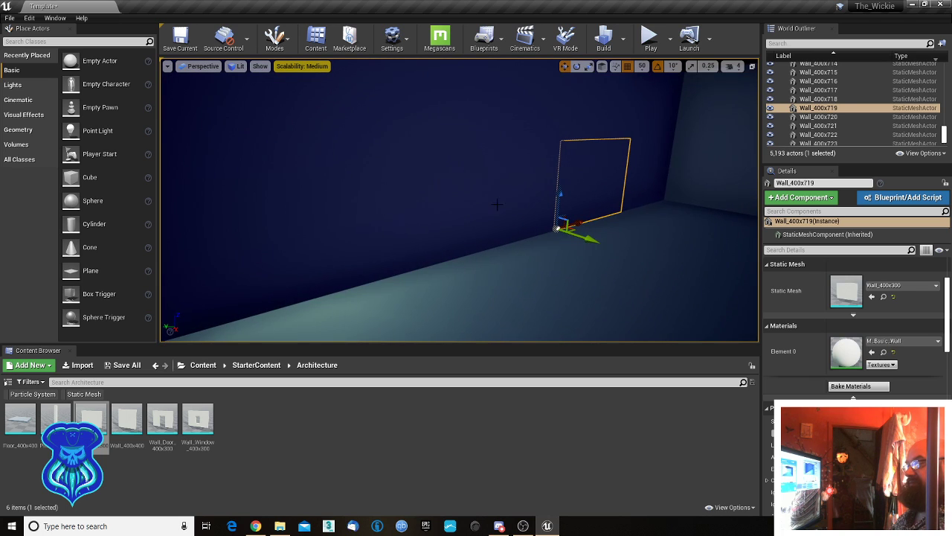
click(504, 204)
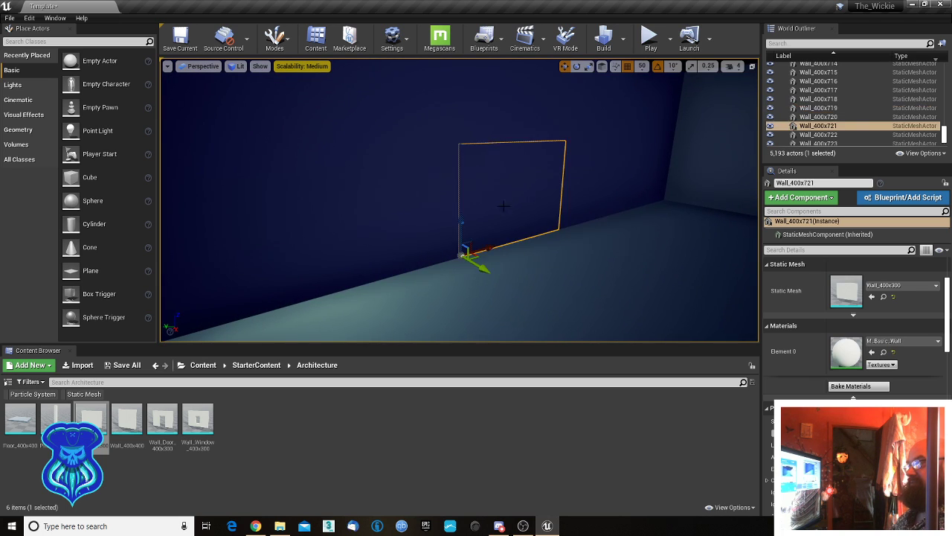
click(363, 242)
right_drag(350, 247, 489, 240)
click(349, 242)
ctrl+click(582, 191)
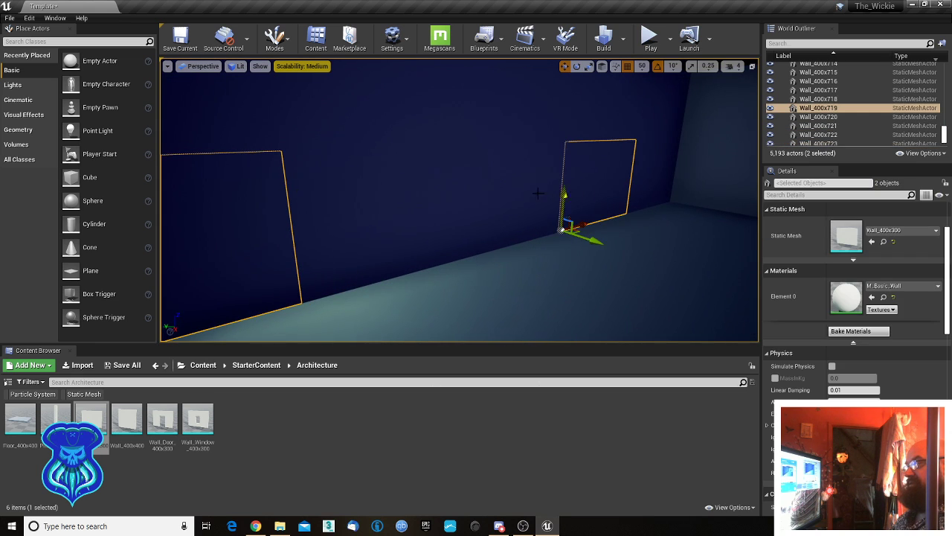
ctrl+click(518, 193)
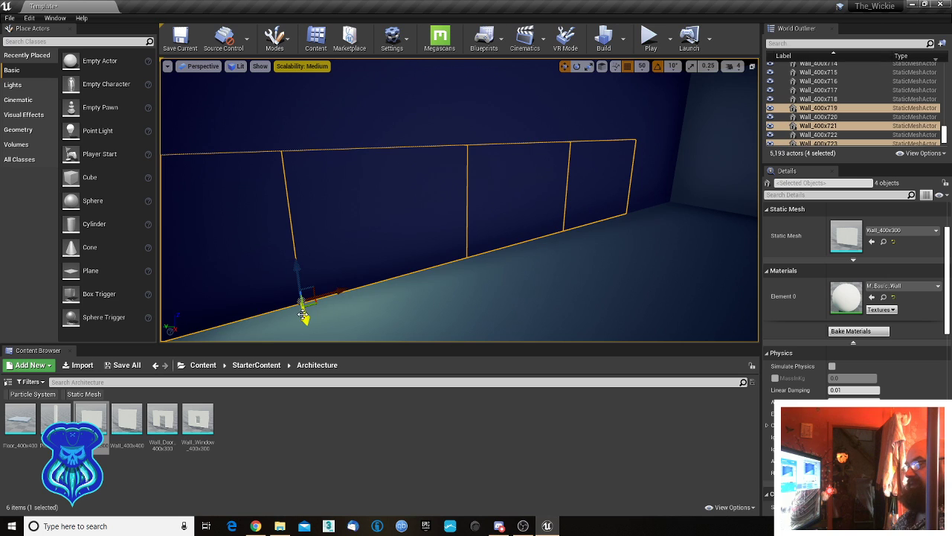
drag(303, 312, 293, 277)
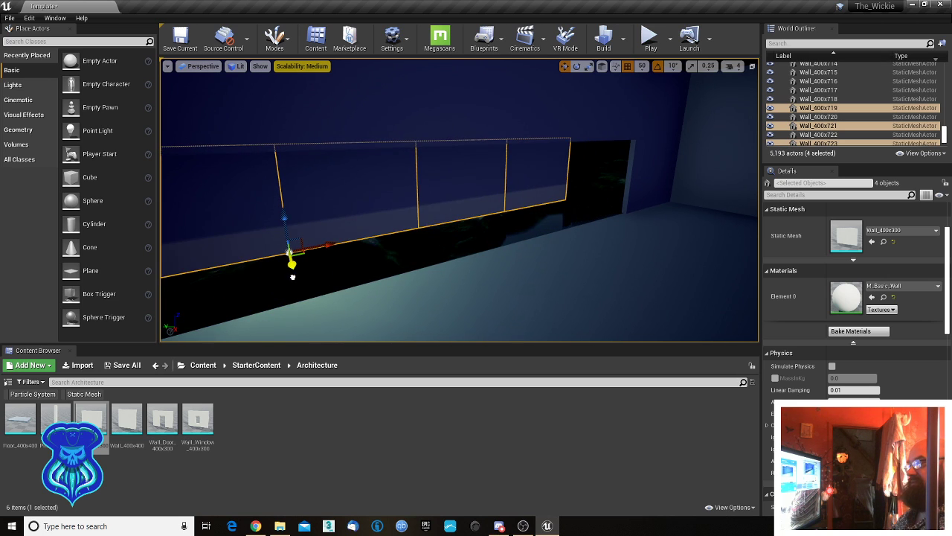
- Duplicate the floor tile beside the recess outward into one end of the gap
right_drag(467, 284, 543, 292)
key(s)
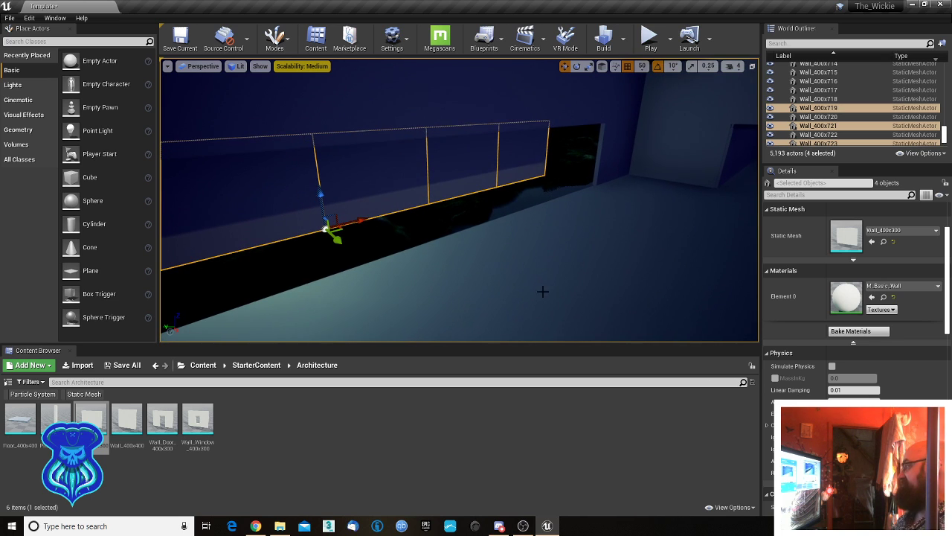
click(616, 207)
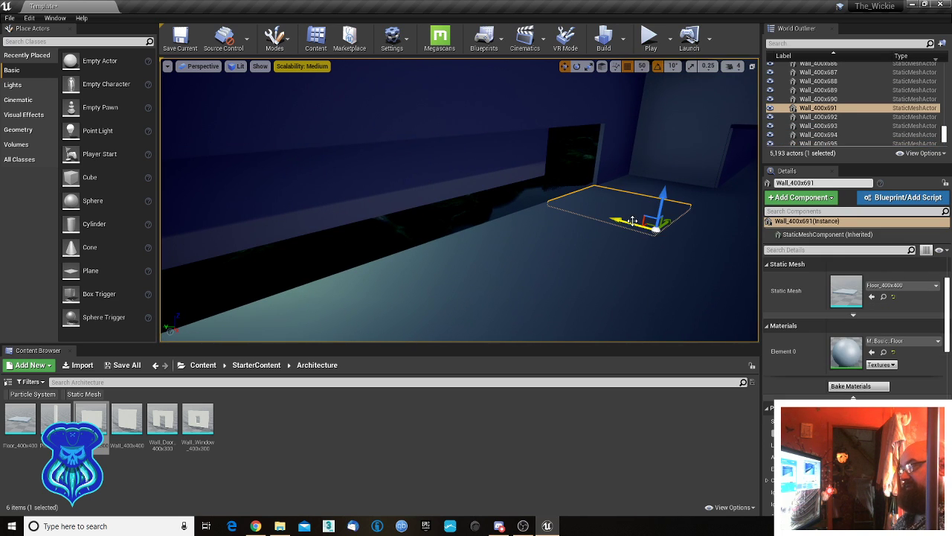
alt+drag(632, 222, 588, 206)
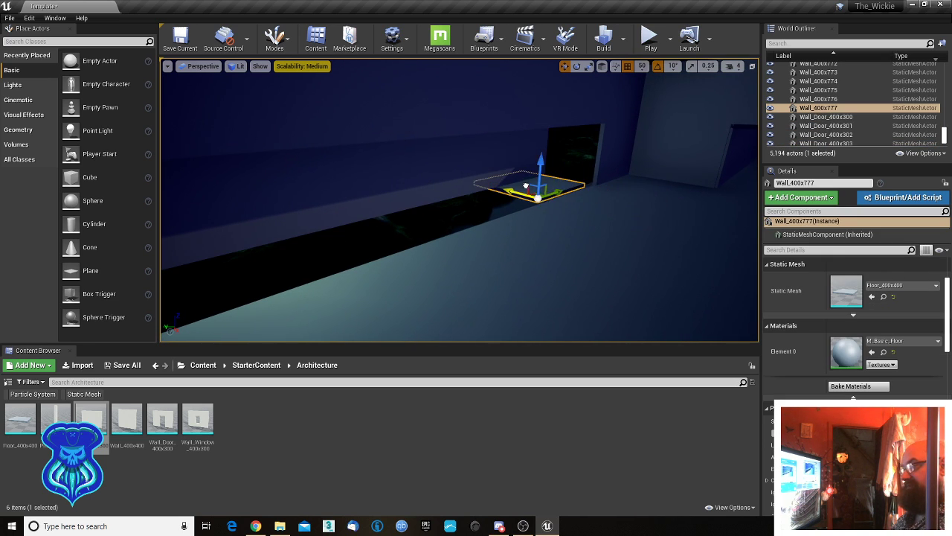
- Reselect the four recessed wall panels and move them farther outward to deepen the recess
click(501, 162)
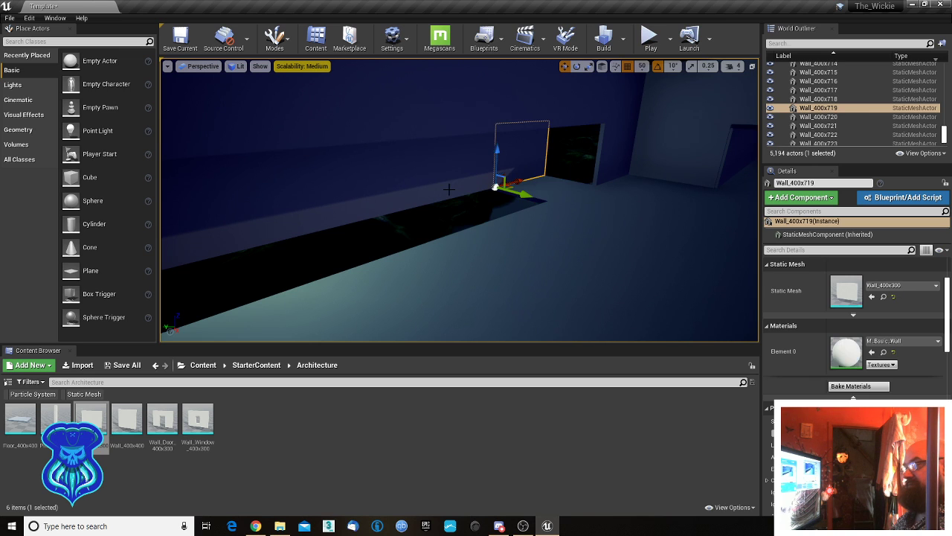
ctrl+click(450, 188)
right_drag(450, 187, 487, 211)
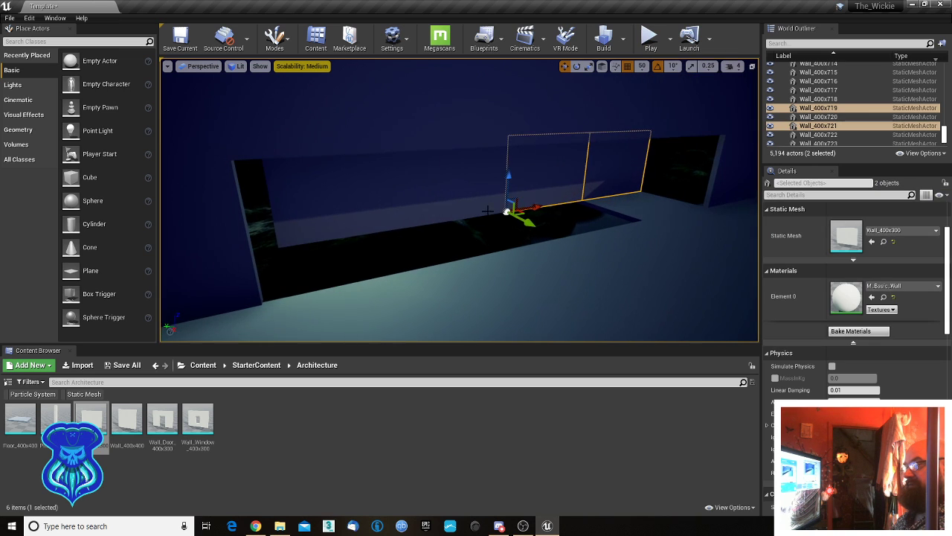
ctrl+click(389, 209)
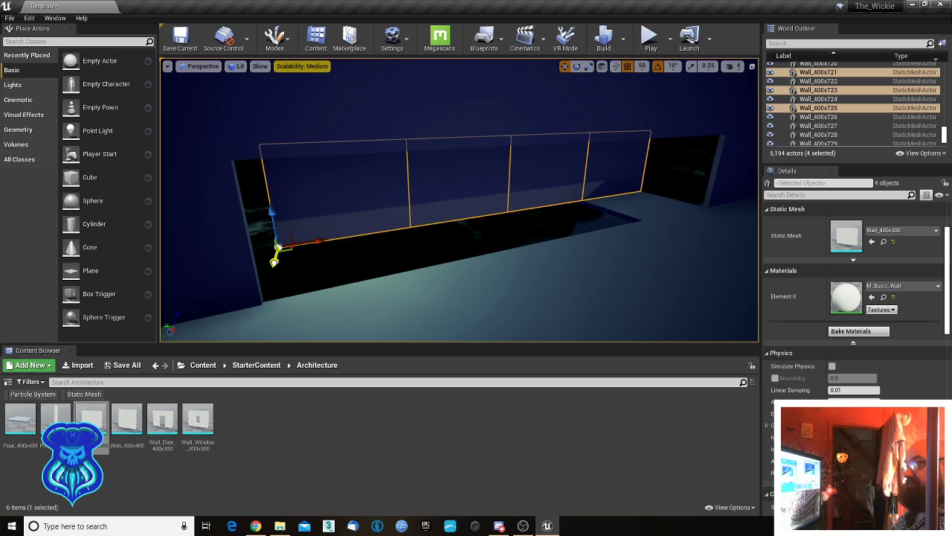
mouse_move(274, 261)
mouse_down()
mouse_move(271, 269)
mouse_move(281, 260)
mouse_up()
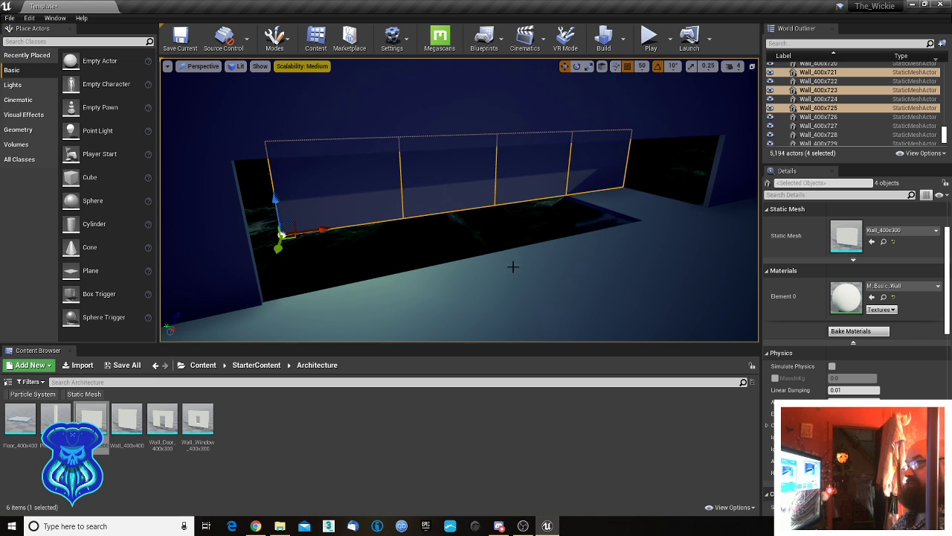
- Duplicate the recess's floor tile sideways along the gap to extend the recess floor
right_drag(513, 266, 576, 229)
click(566, 232)
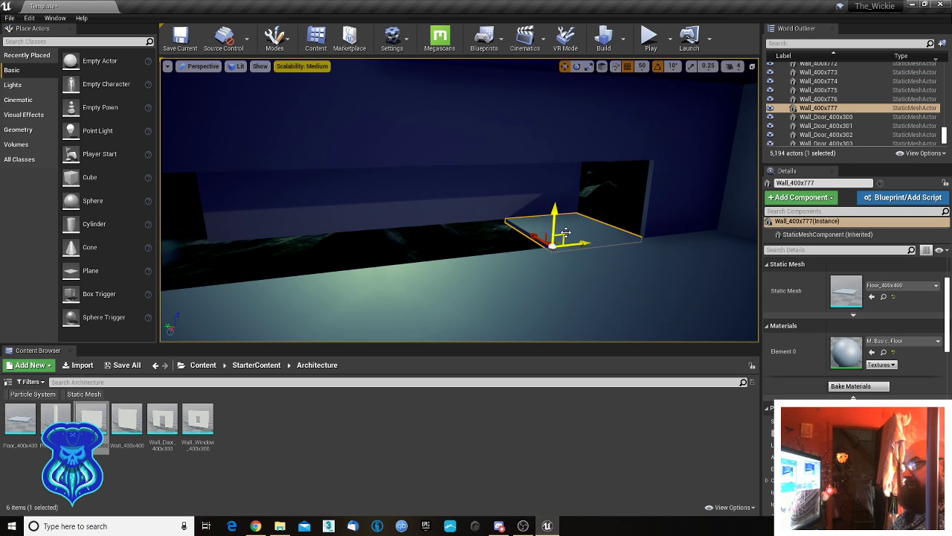
alt+drag(573, 244, 525, 246)
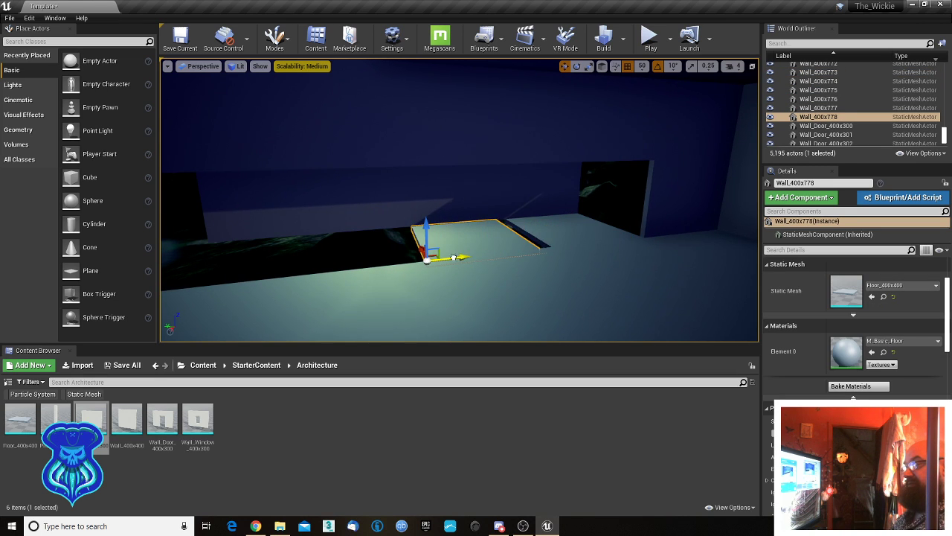
right_drag(465, 255, 424, 256)
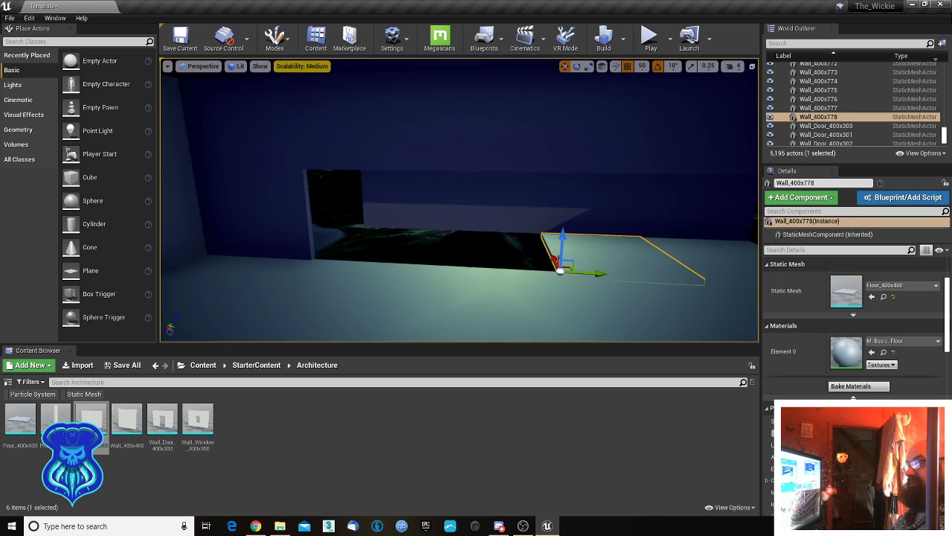
- Select four adjacent floor tiles along the room's opposite long wall and duplicate them outward beneath that wall
right_drag(506, 224, 607, 203)
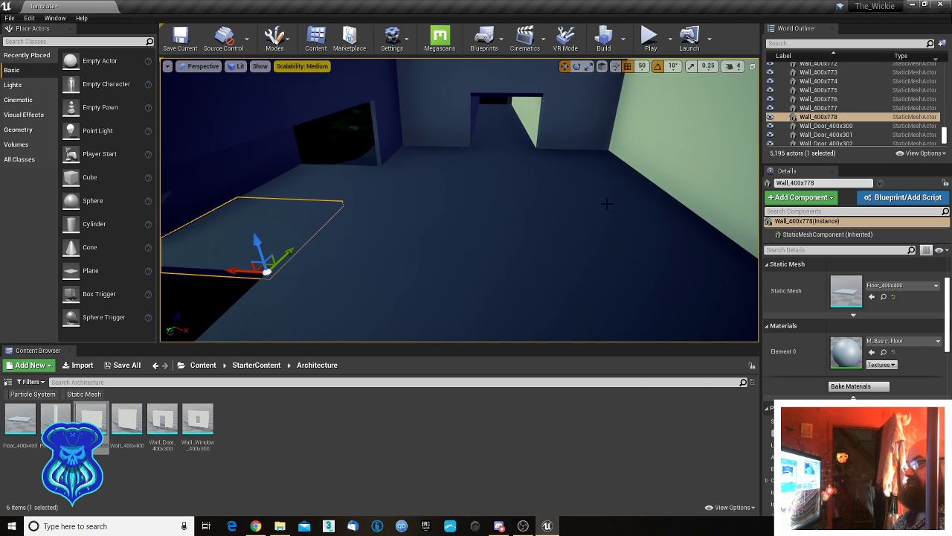
click(648, 208)
right_drag(693, 230, 844, 240)
ctrl+click(693, 231)
ctrl+click(474, 221)
ctrl+click(574, 236)
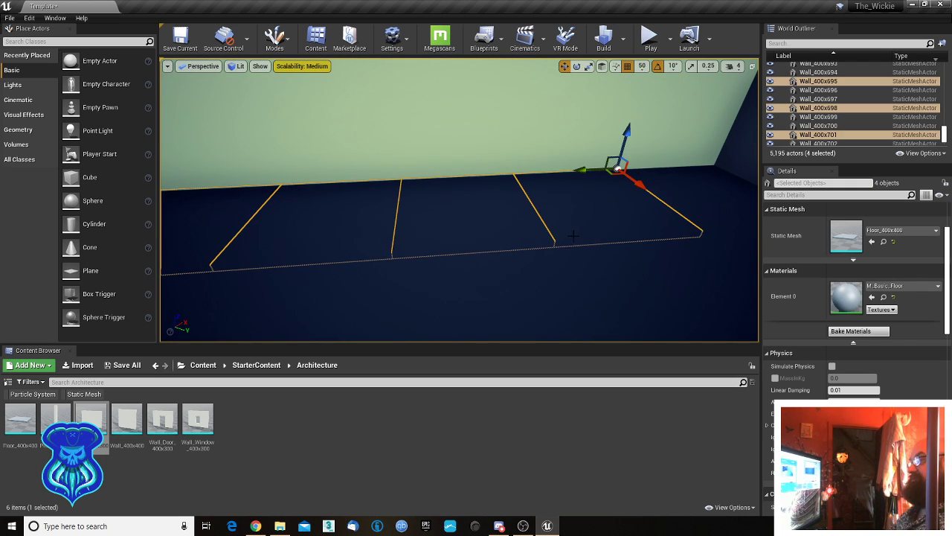
right_drag(550, 209, 580, 209)
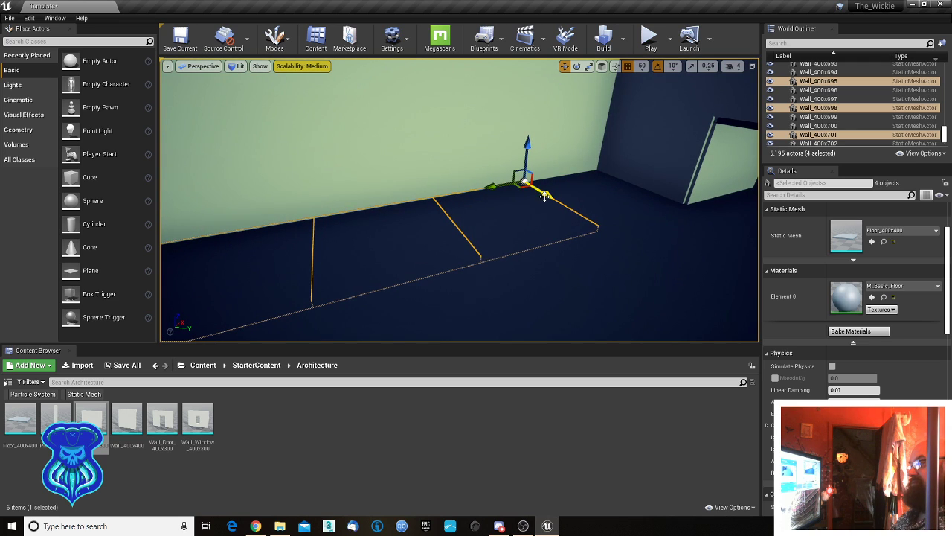
alt+drag(545, 193, 488, 174)
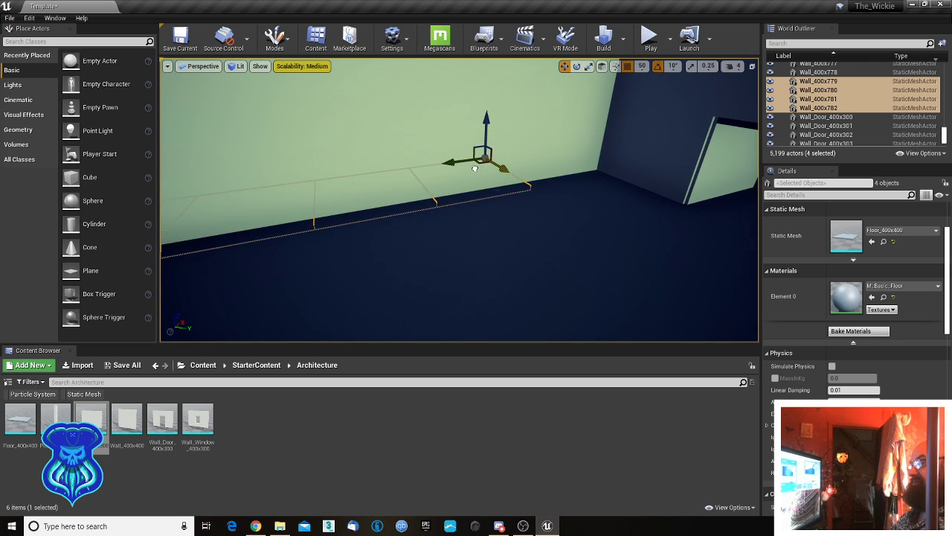
- Select the four lower wall panels beside the duplicated floor tiles and move them outward to form the second recess
right_drag(505, 182, 416, 185)
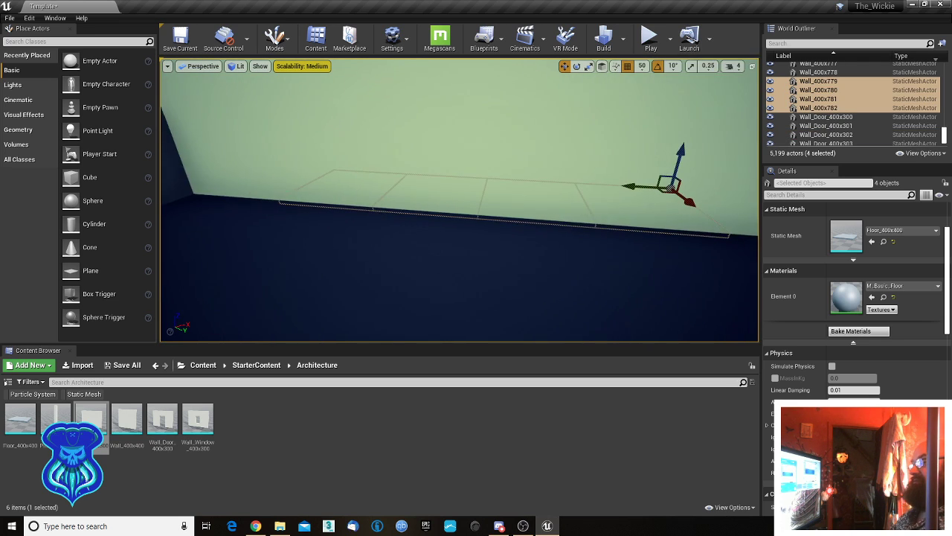
click(359, 177)
ctrl+click(437, 179)
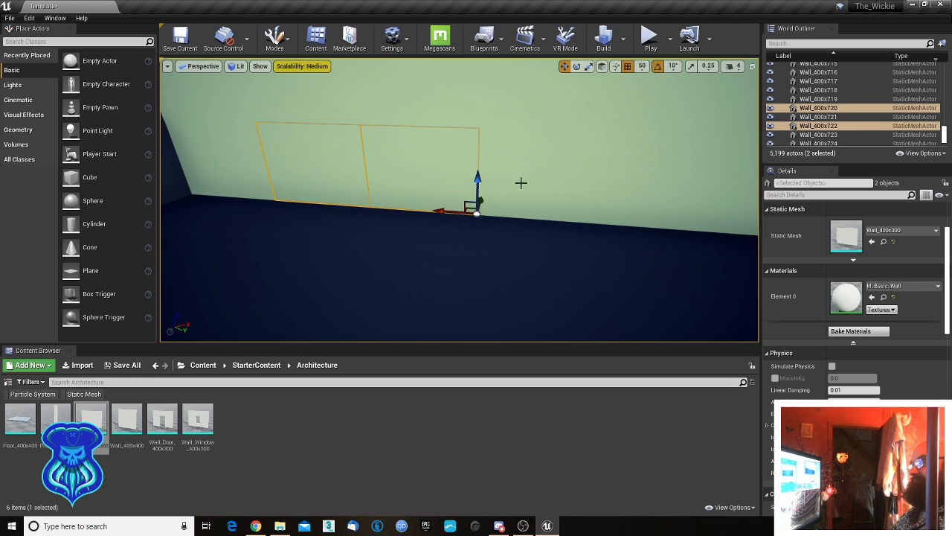
ctrl+click(626, 188)
right_drag(626, 188, 683, 190)
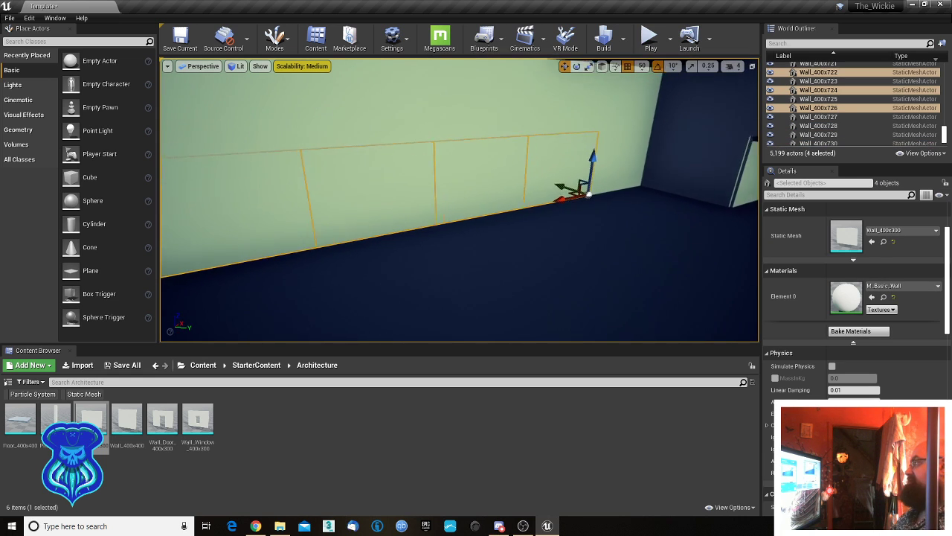
right_drag(411, 242, 433, 227)
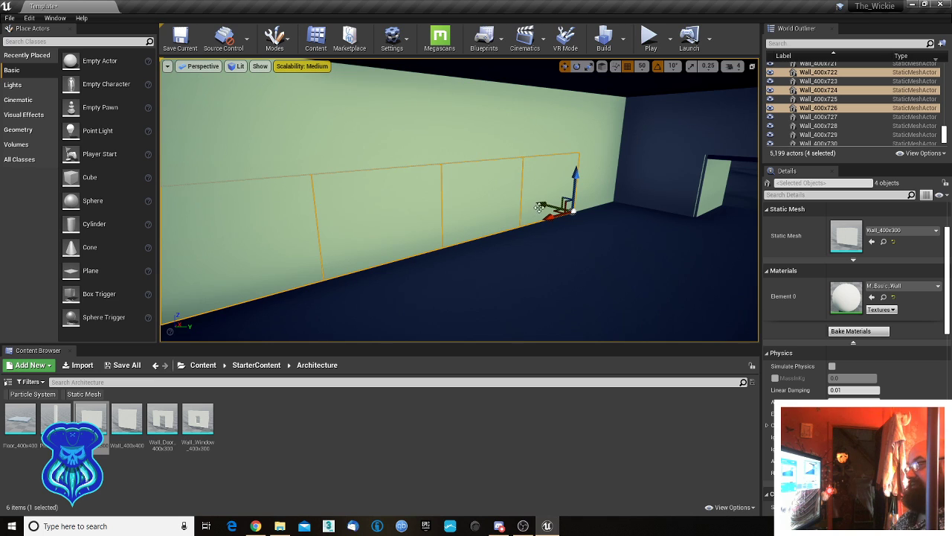
drag(545, 205, 496, 192)
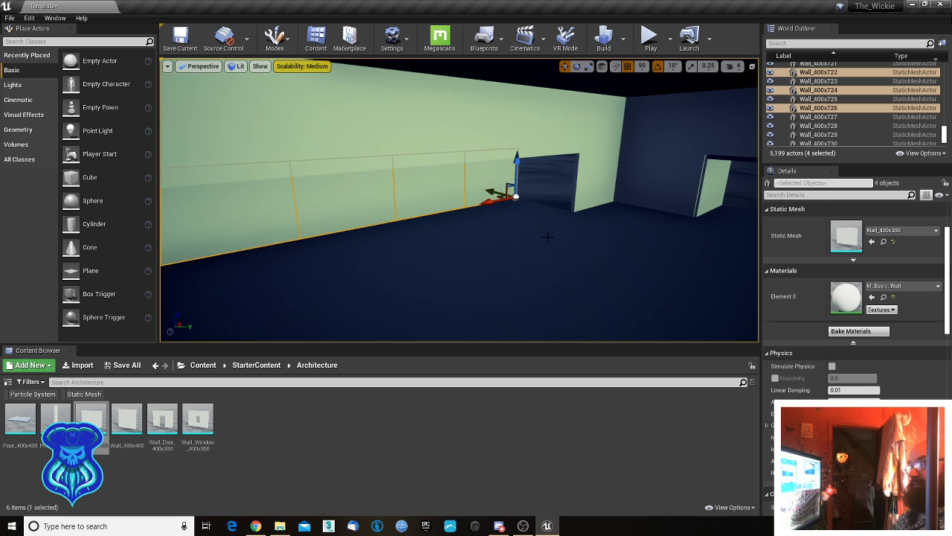
- Delete two adjacent floor tiles at one end of the new recess to open a pit in its floor
mouse_move(516, 229)
right_down()
mouse_move(669, 229)
mouse_move(516, 229)
right_up()
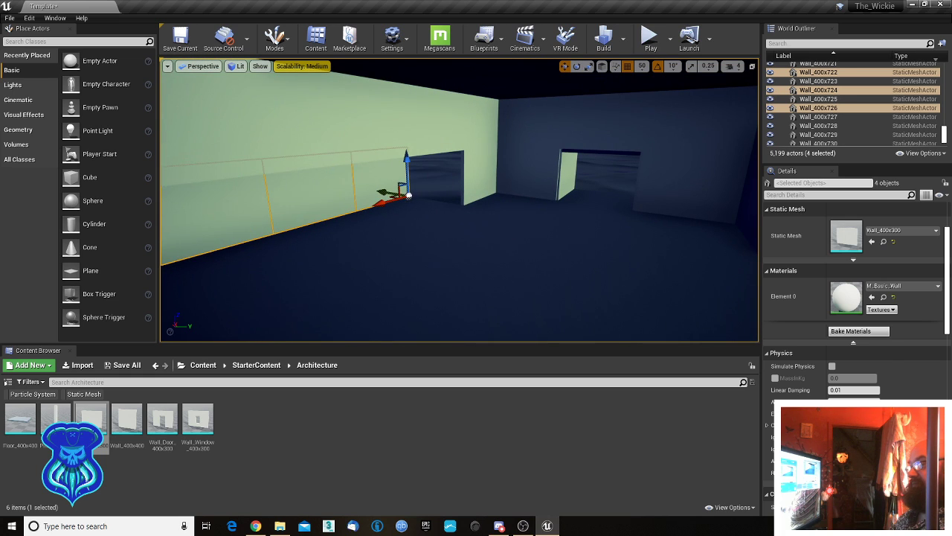
click(412, 212)
key(Delete)
click(367, 231)
key(Delete)
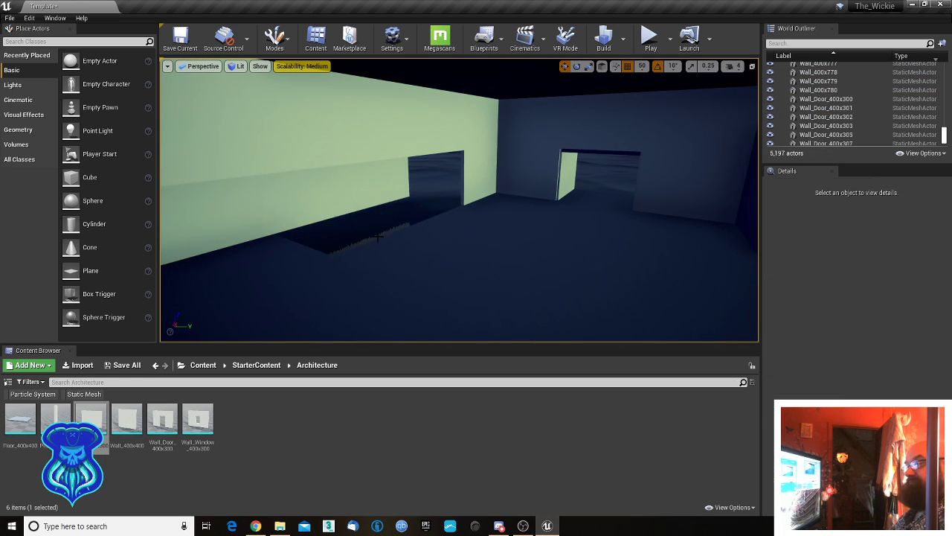
- Duplicate the two recessed wall panels behind the pit straight down to line its outer side
right_drag(378, 238, 273, 232)
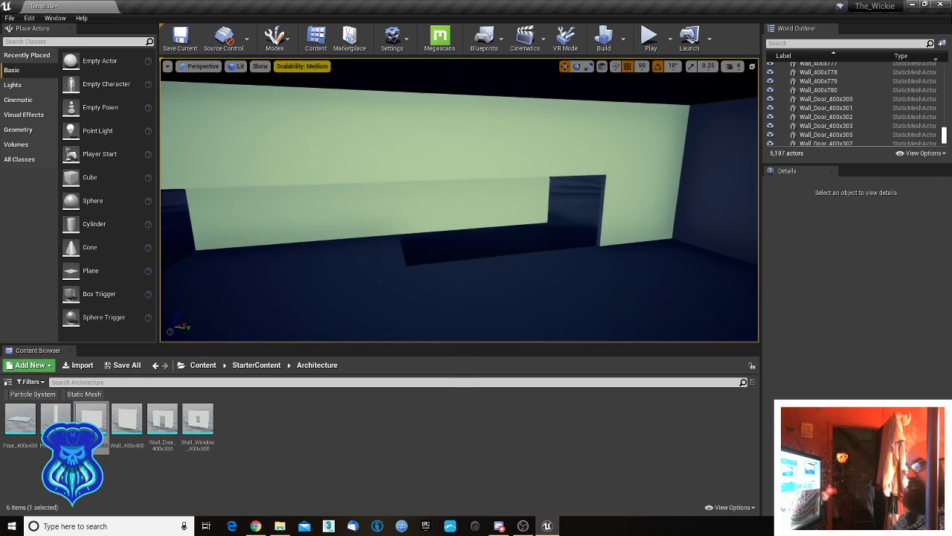
mouse_move(366, 208)
right_down()
mouse_move(313, 208)
mouse_move(366, 209)
right_up()
click(418, 219)
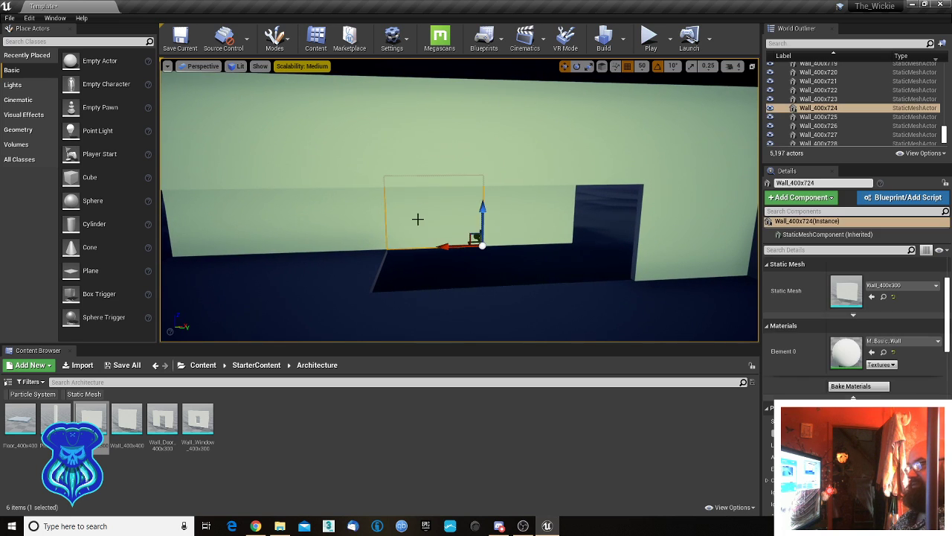
ctrl+click(525, 229)
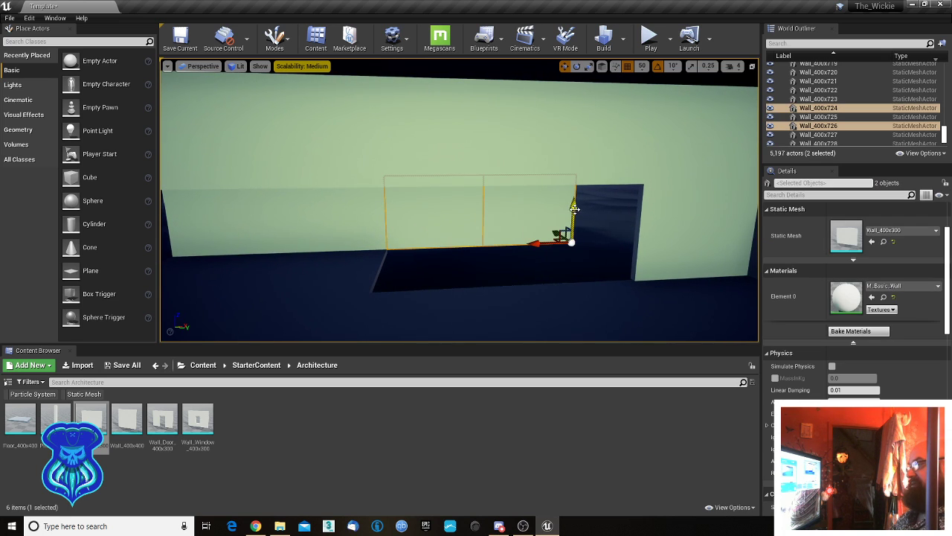
alt+drag(574, 208, 556, 280)
- Duplicate the two back wall panels above the opposite recess's pit straight down to line that pit's outer side
right_drag(508, 275, 755, 271)
click(534, 262)
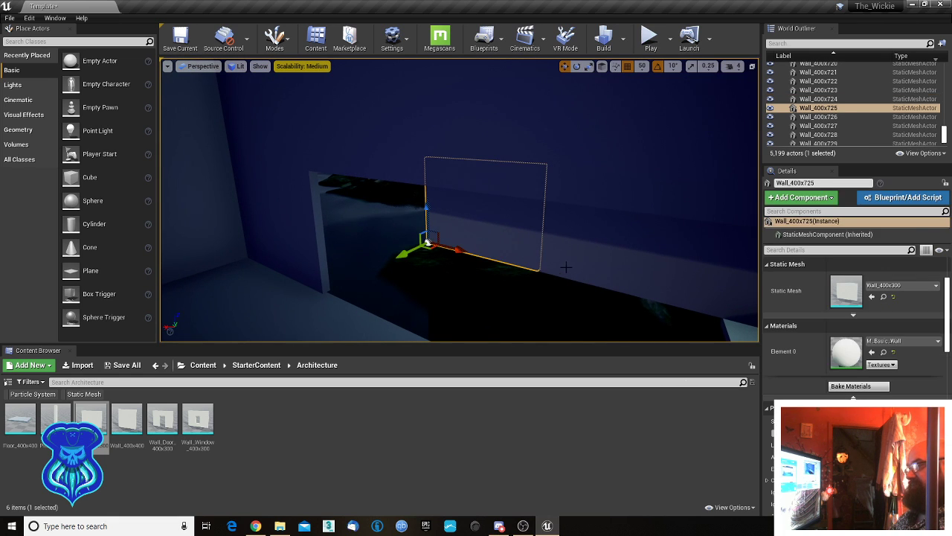
ctrl+click(569, 266)
right_drag(569, 267, 633, 305)
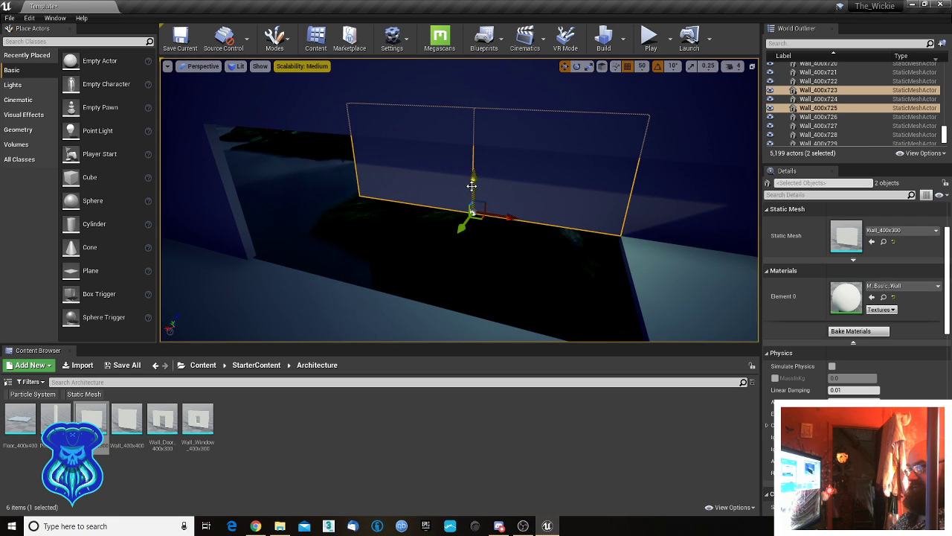
alt+drag(472, 185, 461, 272)
mouse_move(461, 272)
right_down()
mouse_move(520, 291)
mouse_move(446, 271)
right_up()
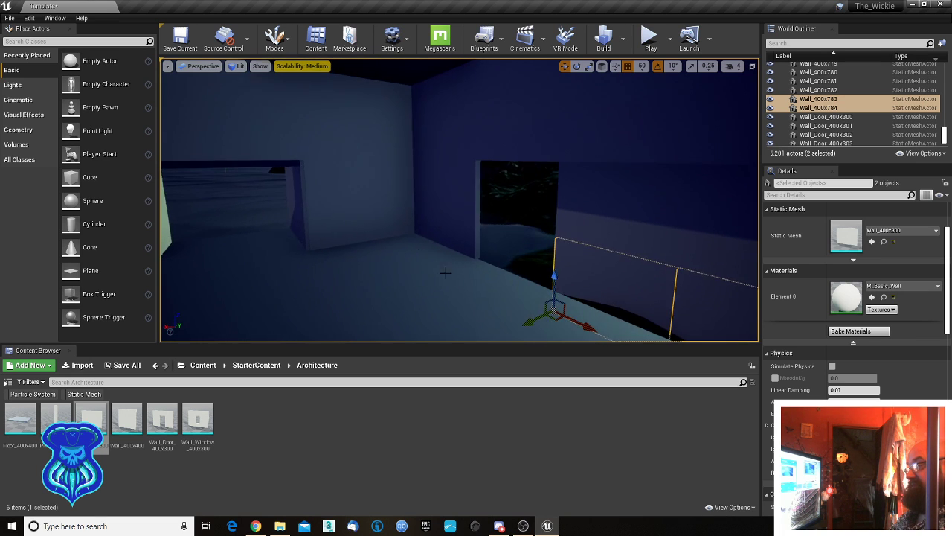
- Duplicate the room's end wall panel sideways to close the recess's open end, and duplicate that copy down into the pit
click(369, 224)
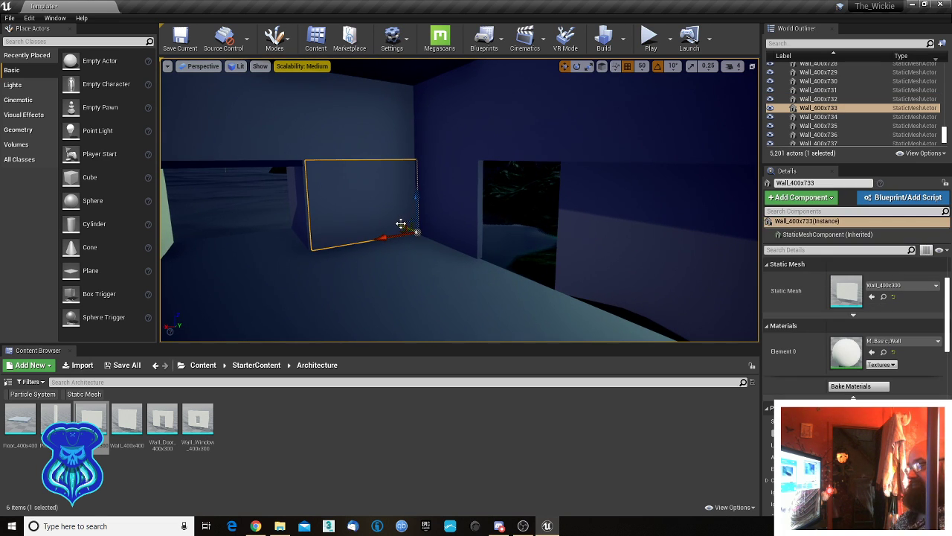
alt+drag(400, 223, 533, 249)
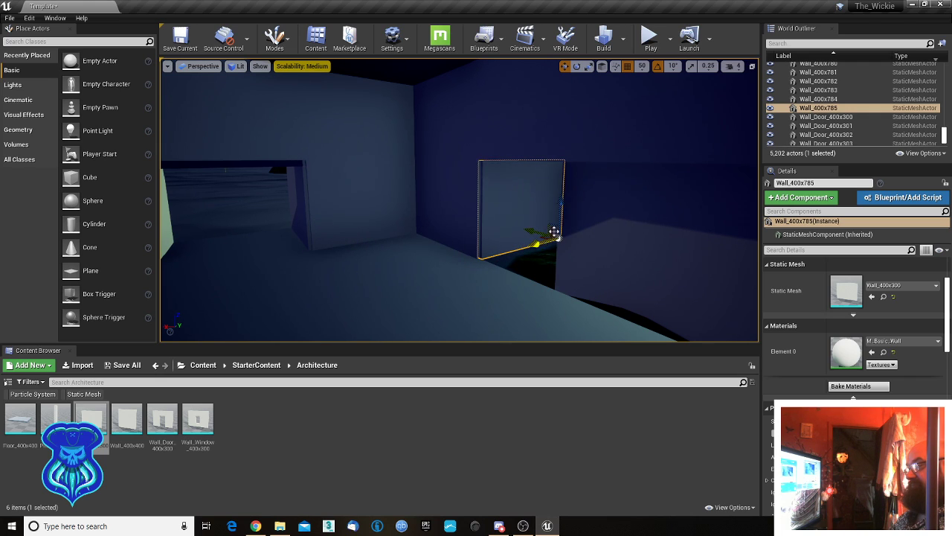
alt+drag(559, 216, 563, 282)
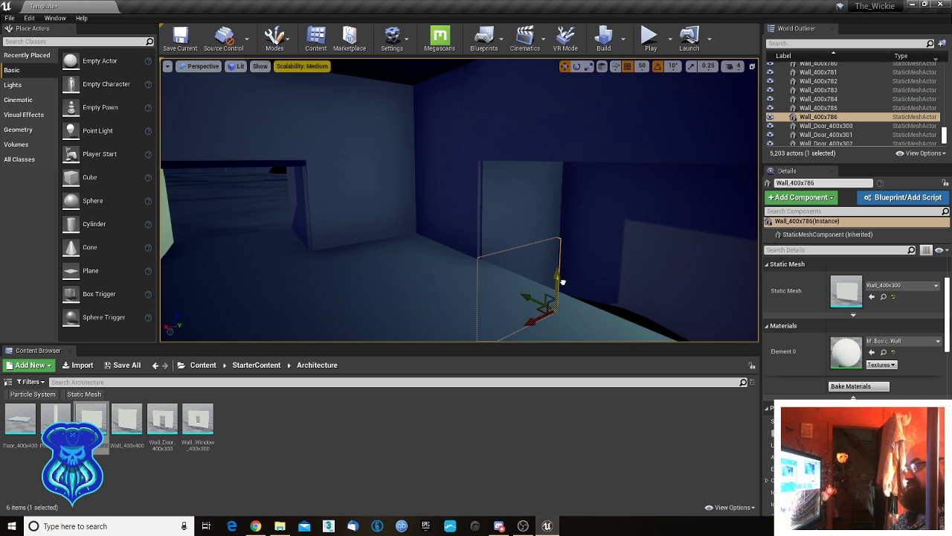
right_drag(616, 274, 645, 313)
click(396, 243)
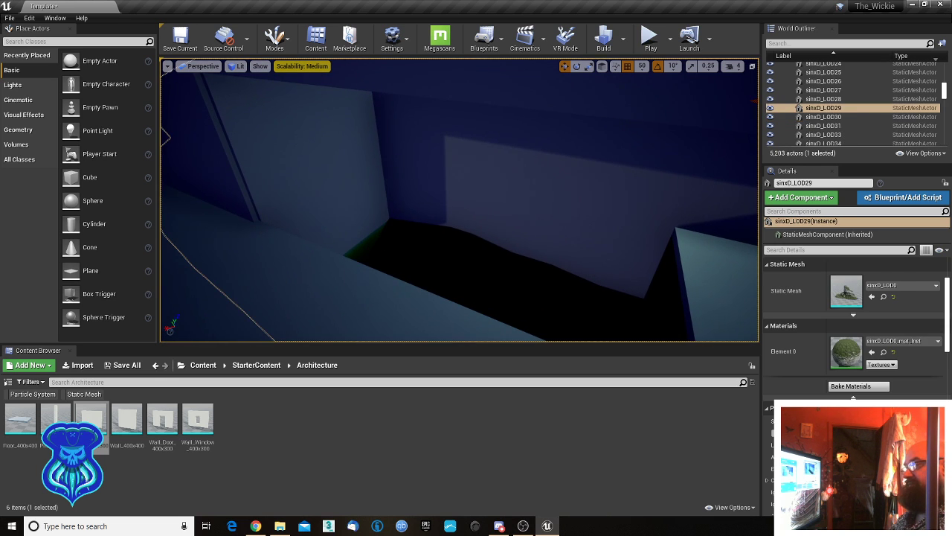
right_drag(396, 244, 469, 208)
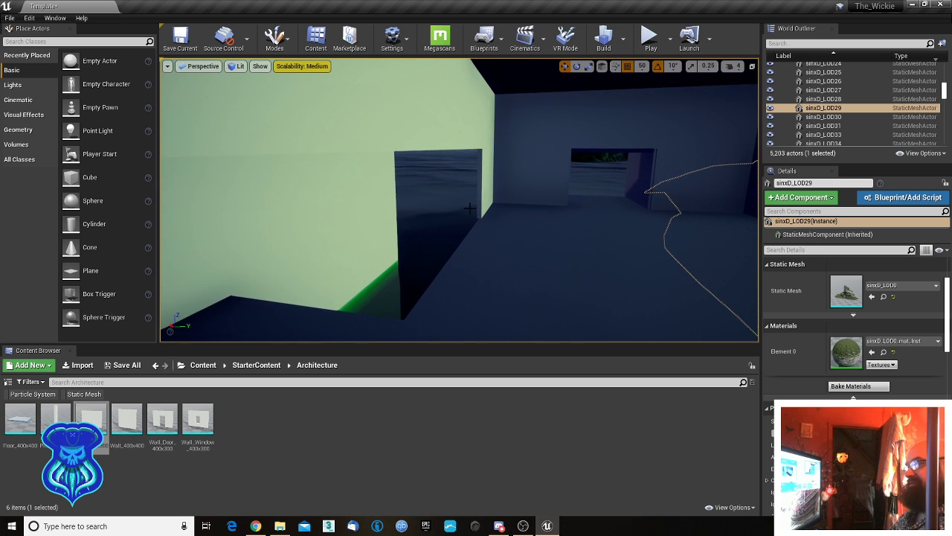
- Close the matching end of the other recess with a duplicated wall panel and duplicate it downward into the pit
click(529, 187)
mouse_move(529, 187)
right_down()
mouse_move(516, 171)
mouse_move(531, 169)
right_up()
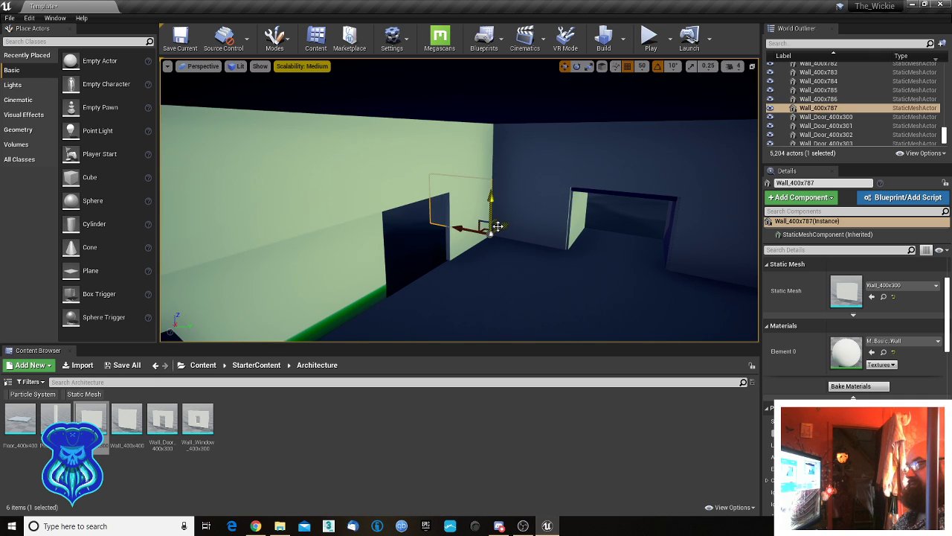
drag(500, 227, 450, 253)
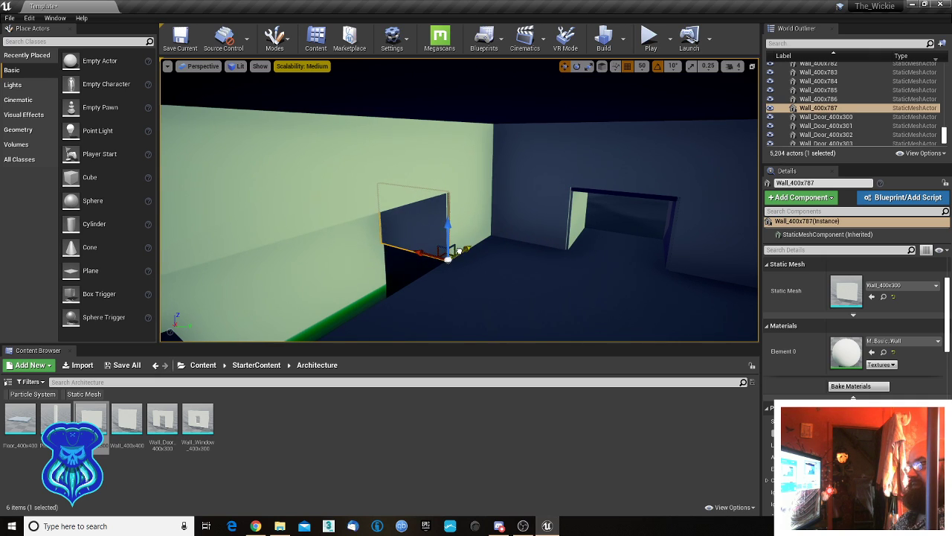
right_drag(459, 252, 448, 262)
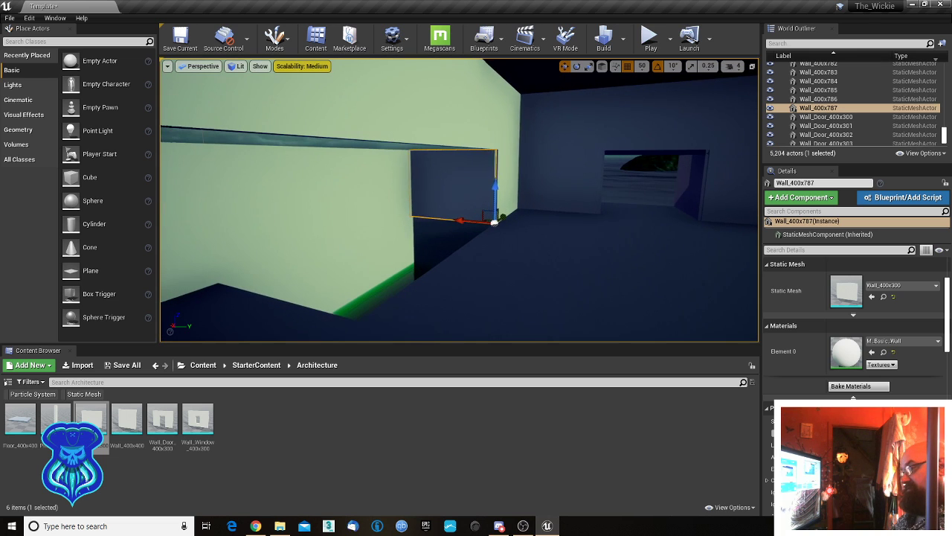
alt+drag(496, 194, 493, 203)
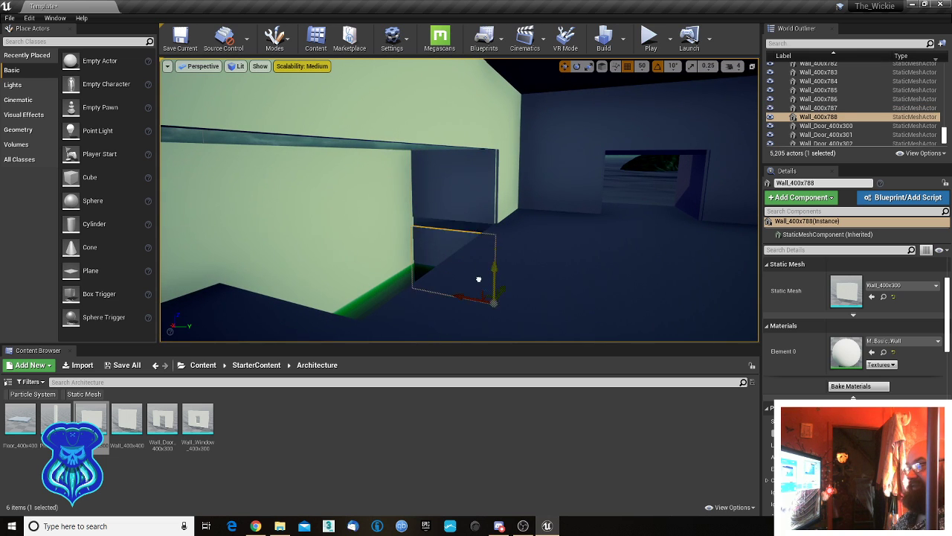
- Duplicate the pit's lower end panel along the recess to the pit's opposite end, beneath the remaining floor's edge
right_drag(468, 270, 449, 261)
right_drag(533, 291, 538, 307)
right_drag(598, 286, 598, 297)
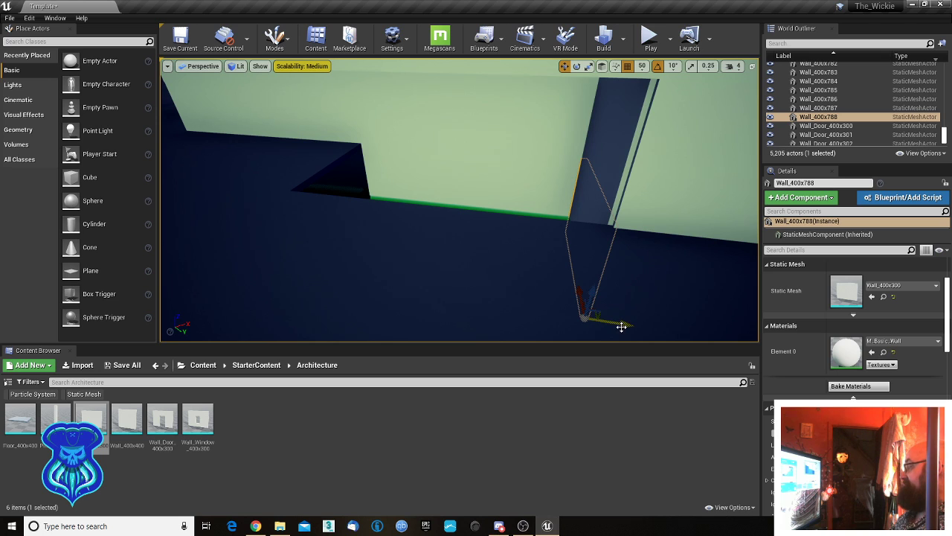
alt+drag(619, 322, 343, 290)
right_drag(415, 258, 403, 259)
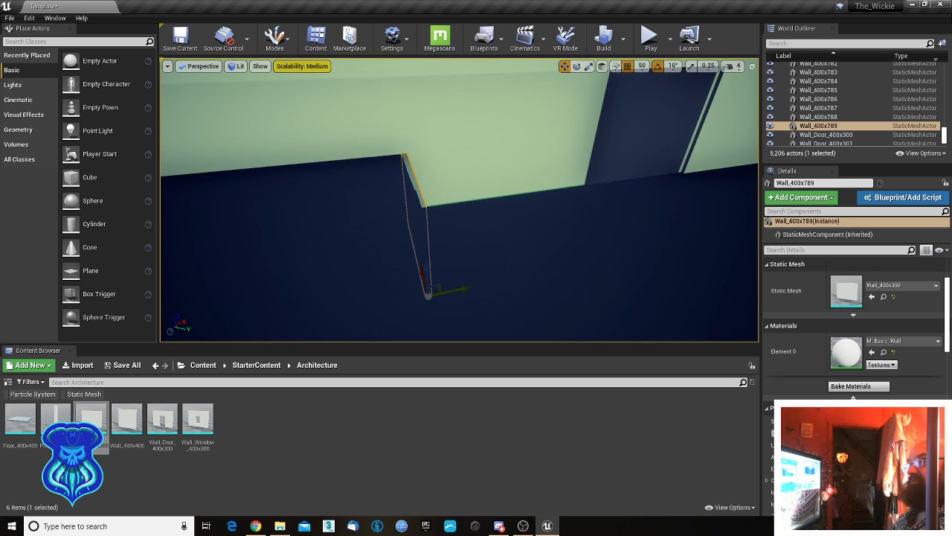
- Duplicate the lower end panel in the opposite recess's pit across to the far end of that pit
right_drag(428, 295, 512, 292)
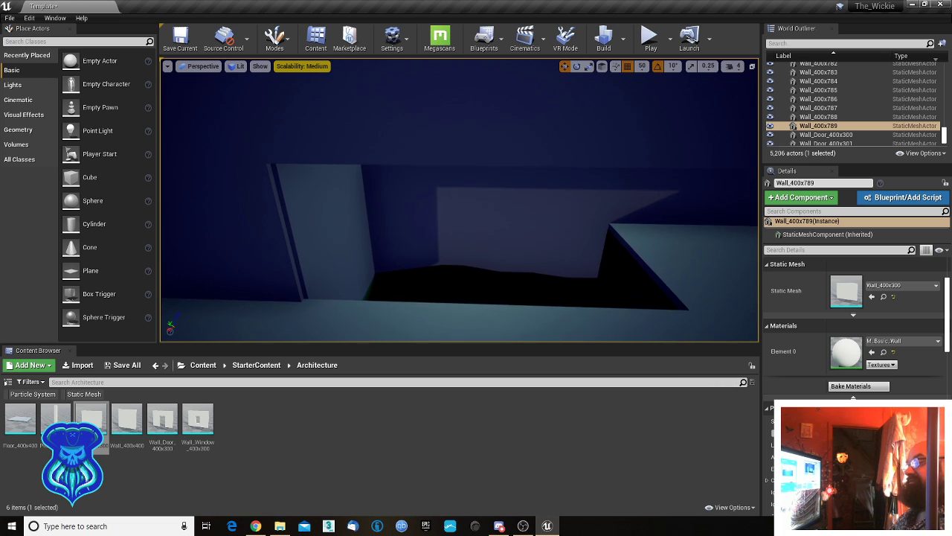
click(364, 273)
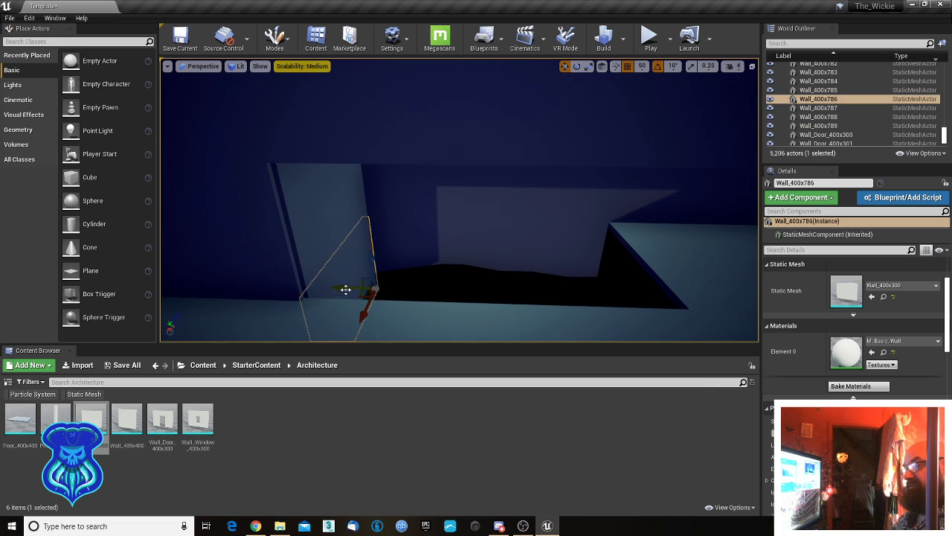
alt+drag(347, 288, 564, 286)
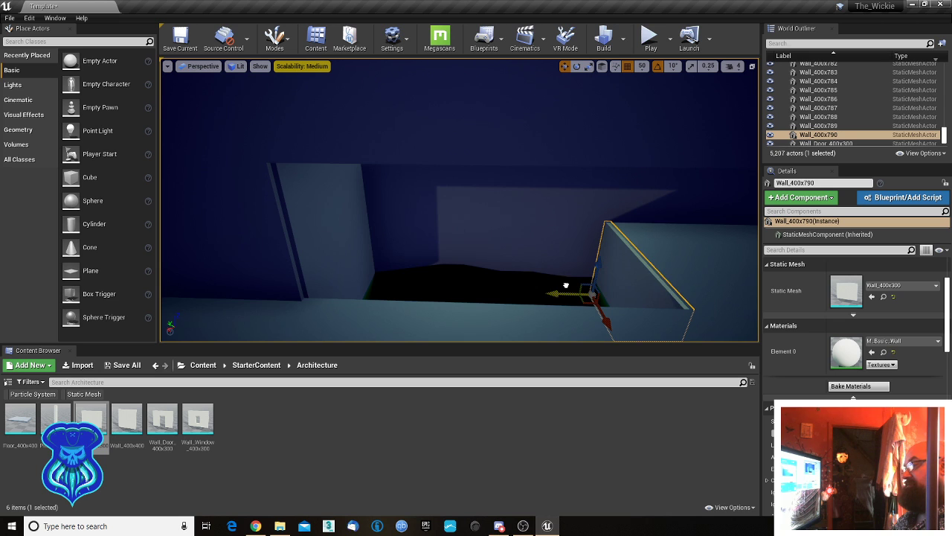
right_drag(565, 285, 545, 268)
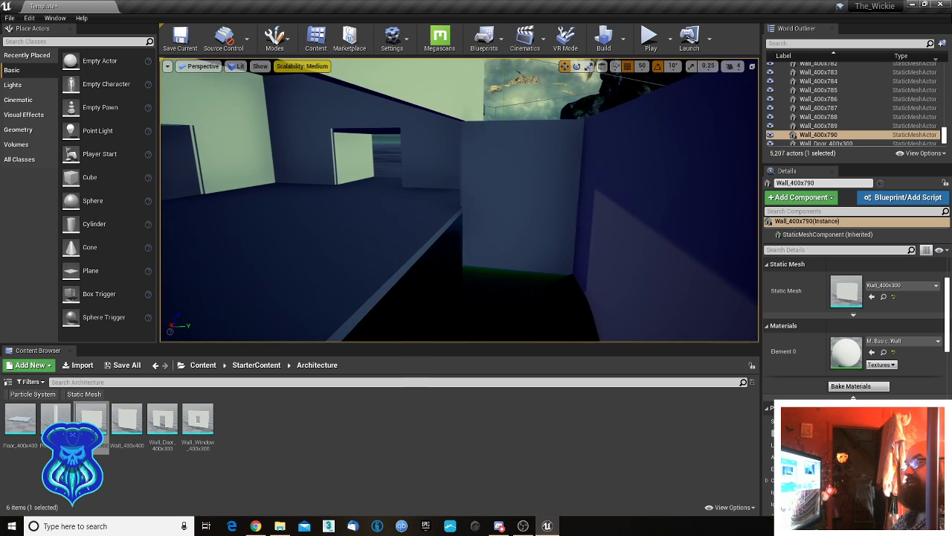
- Duplicate the two upper wall panels over this pit's room-side edge straight down to line its inner side
click(456, 111)
ctrl+click(436, 113)
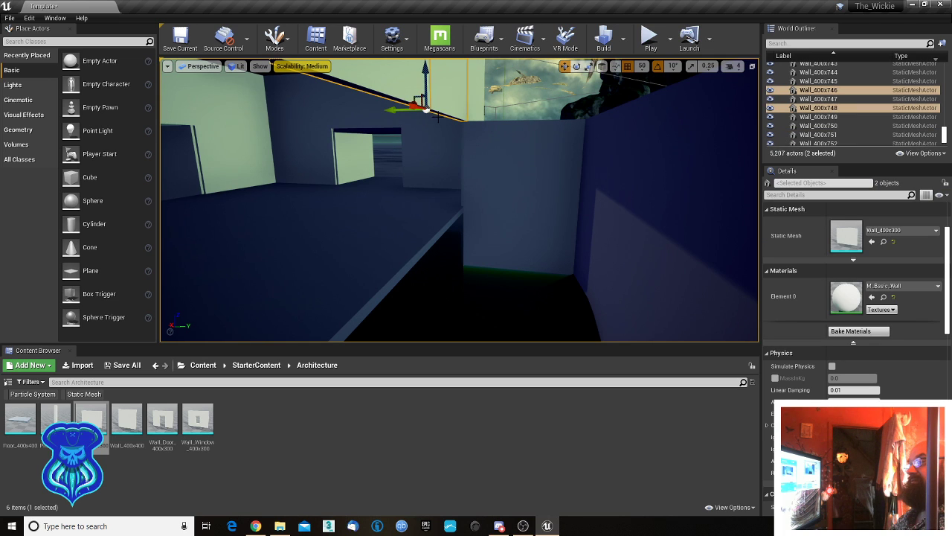
alt+drag(421, 84, 430, 271)
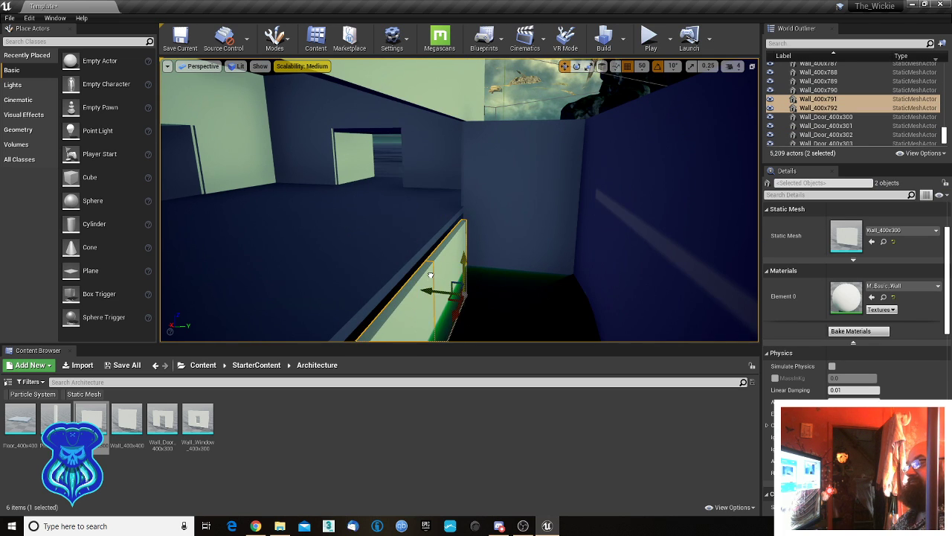
right_drag(430, 269, 398, 136)
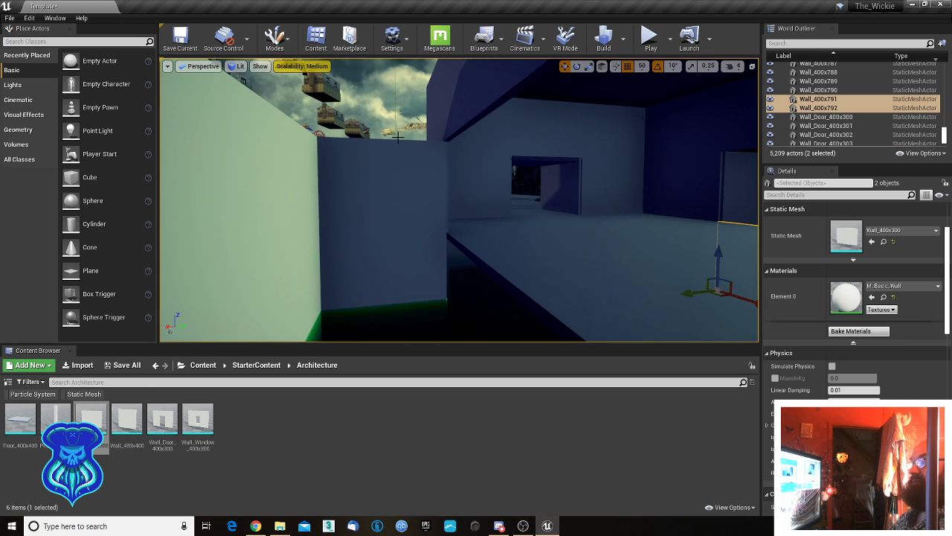
- Duplicate the two upper wall panels above the other recess's opening downward to line the inner side of its pit
click(462, 113)
ctrl+click(503, 89)
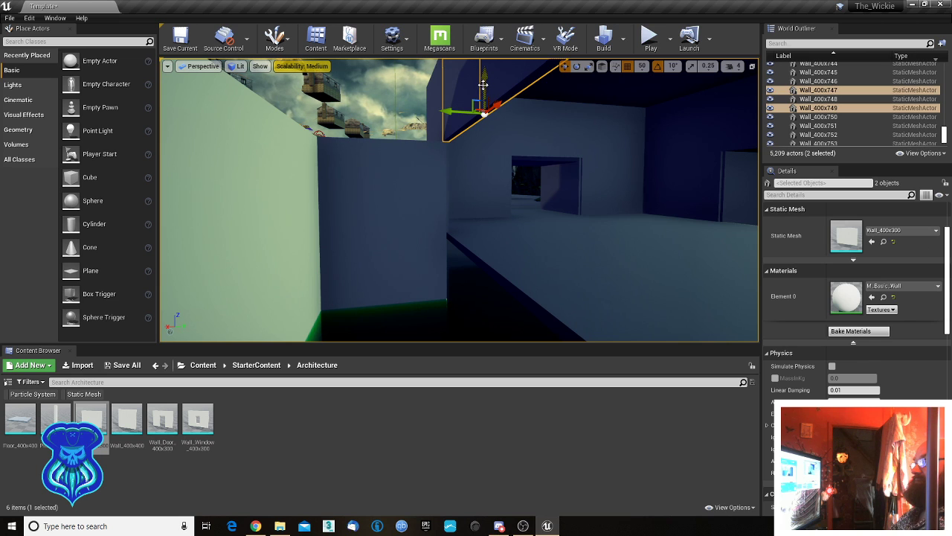
alt+drag(482, 87, 459, 308)
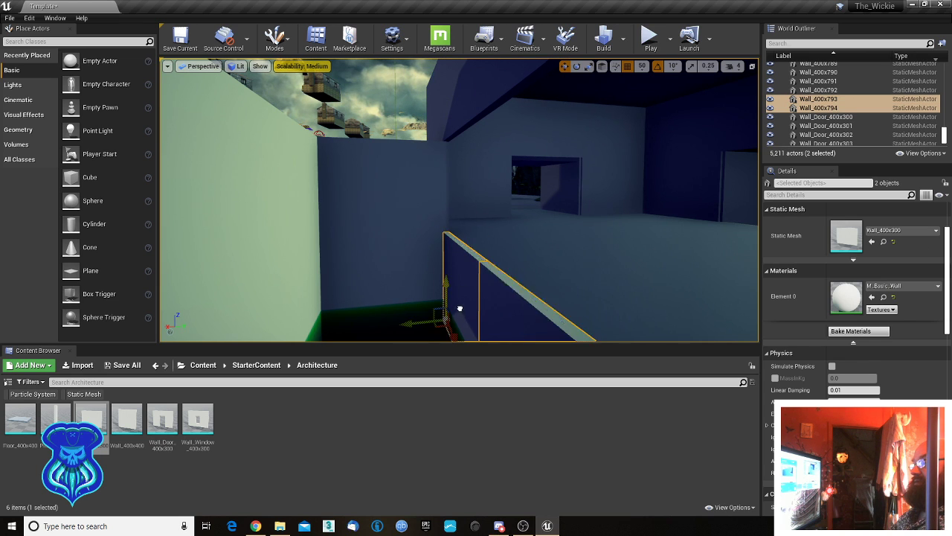
right_drag(460, 308, 394, 301)
right_drag(460, 200, 536, 226)
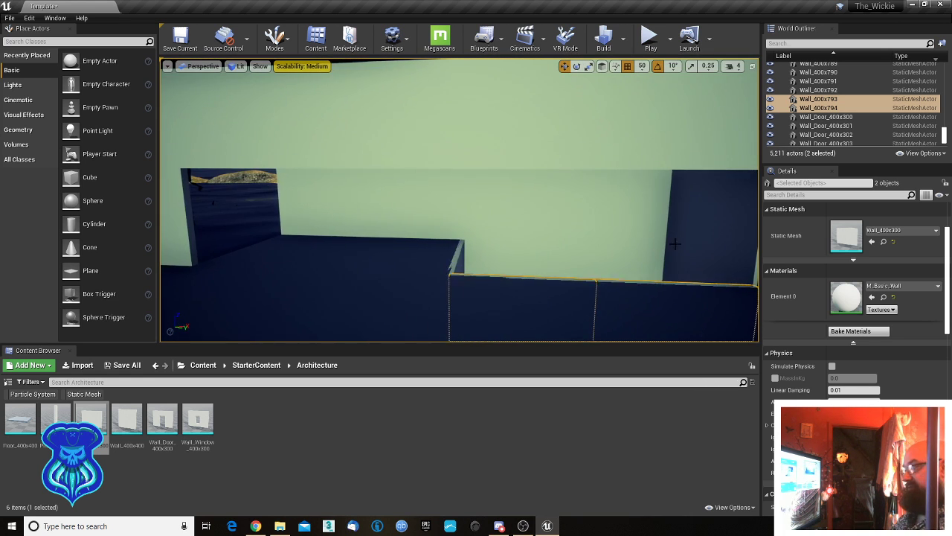
- Duplicate the recess's end wall panel along its length to close the open far end facing the sea
click(705, 221)
right_drag(729, 288, 744, 287)
alt+drag(756, 281, 190, 312)
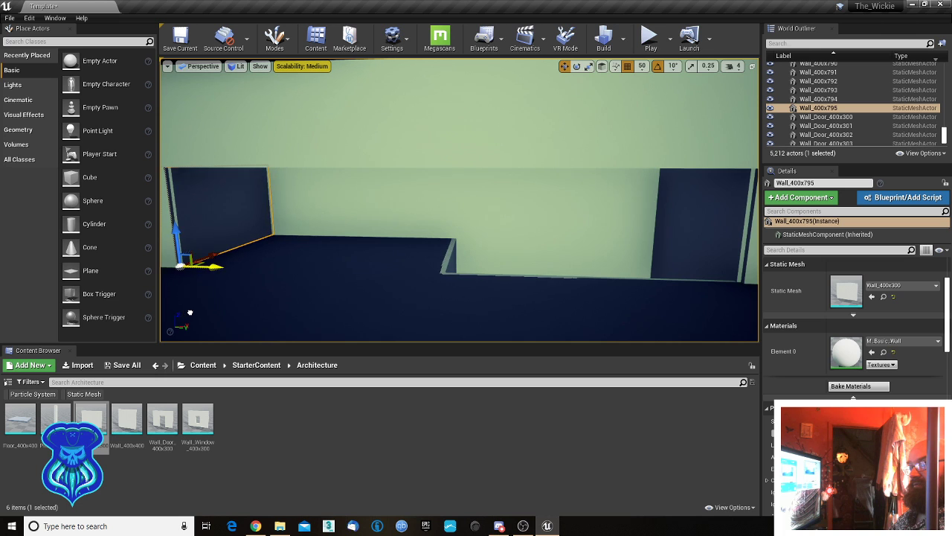
- Duplicate the end wall panel of this recess along its length to close the recess's opposite end
right_drag(296, 283, 461, 292)
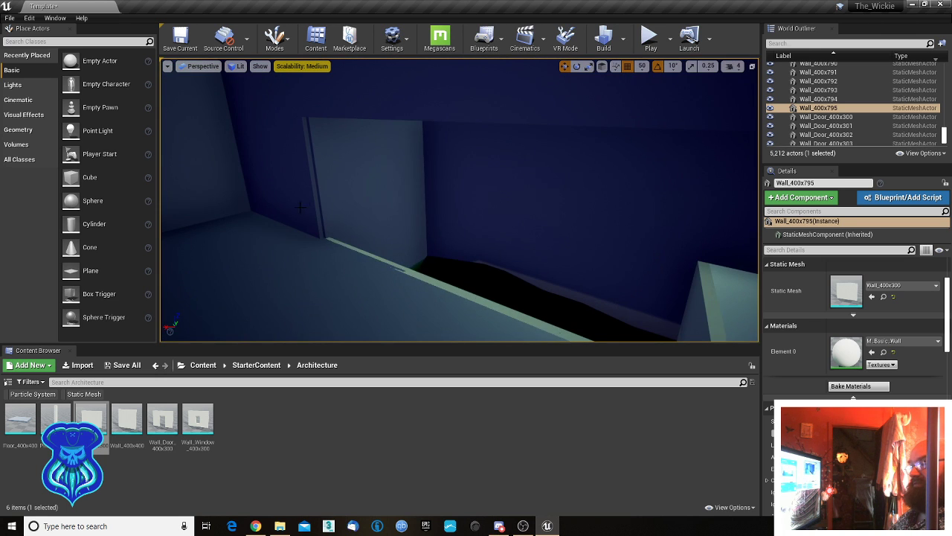
click(353, 173)
right_drag(353, 173, 476, 186)
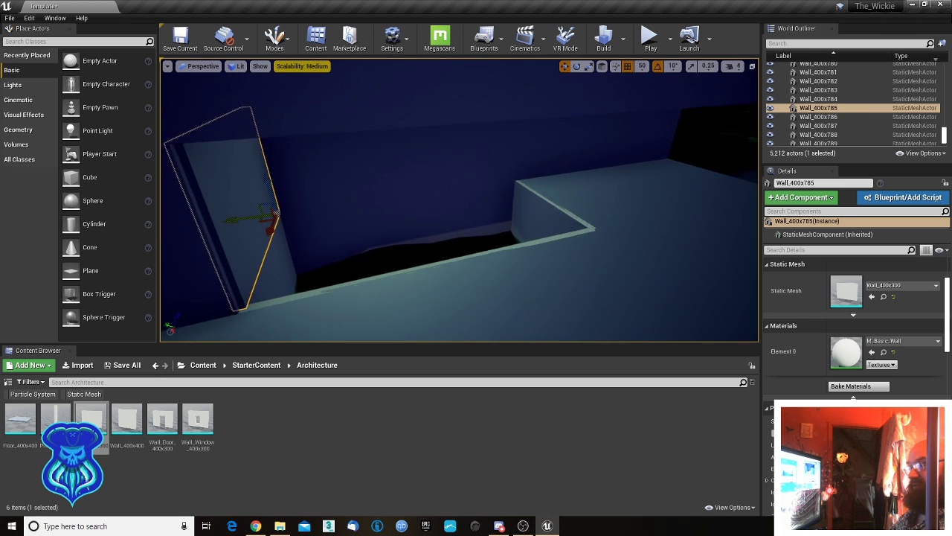
alt+drag(237, 220, 663, 151)
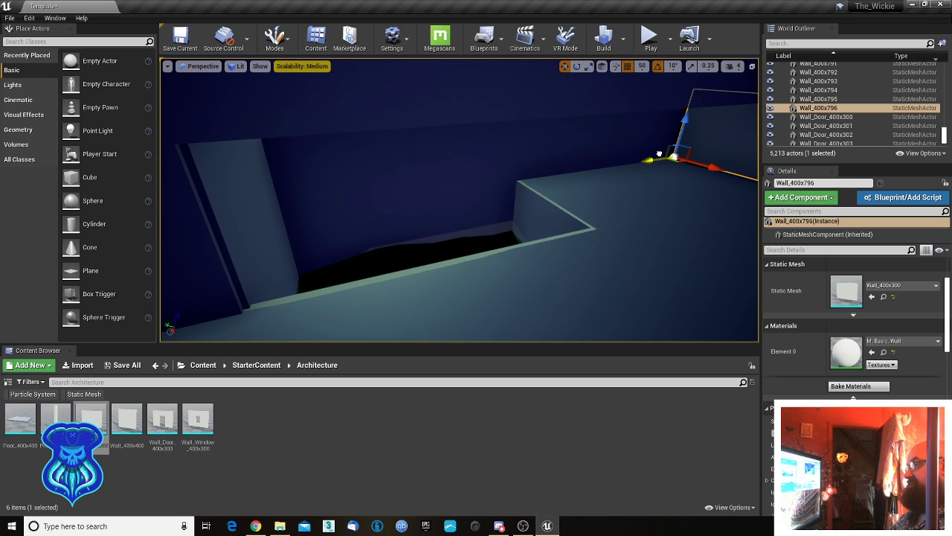
key(f)
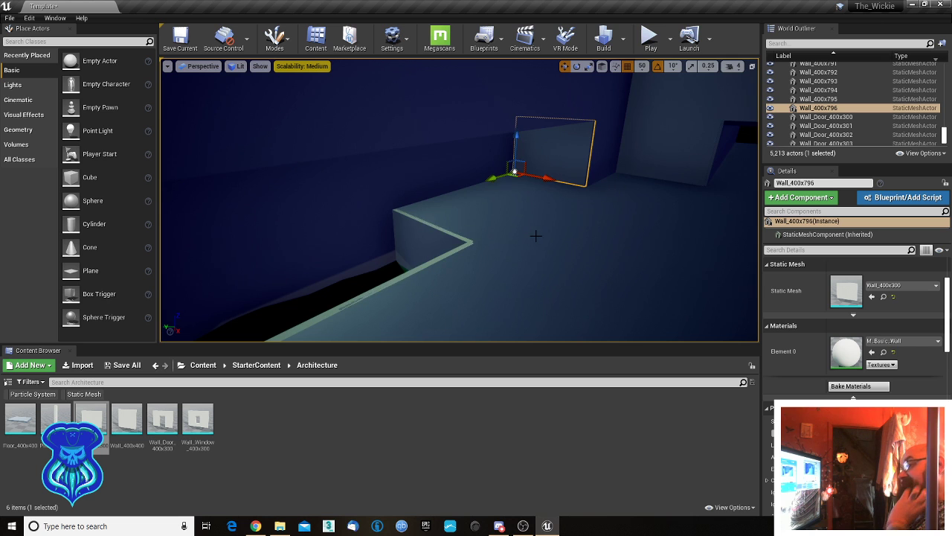
right_drag(535, 235, 640, 160)
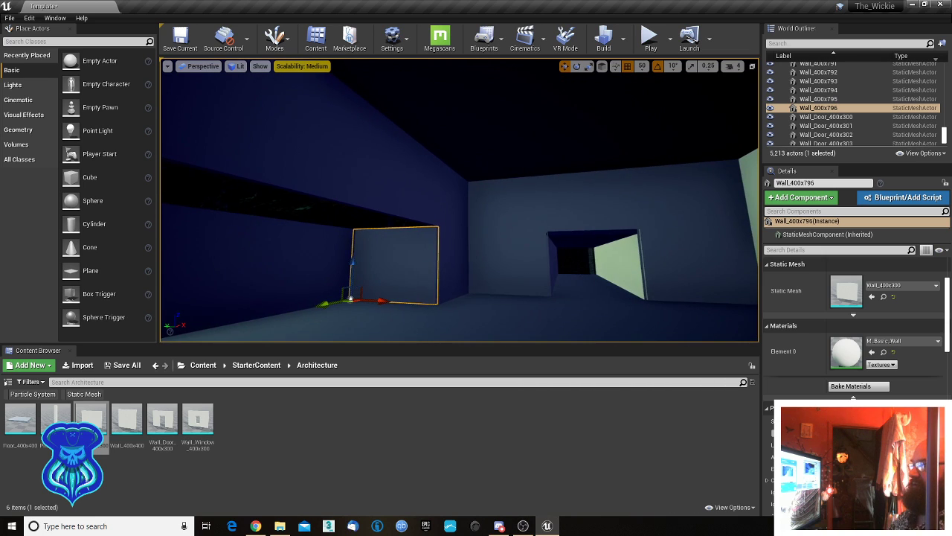
- Duplicate the doorway's ceiling floor tile over to this recess and repeat it along the length as a four-tile ceiling
click(604, 237)
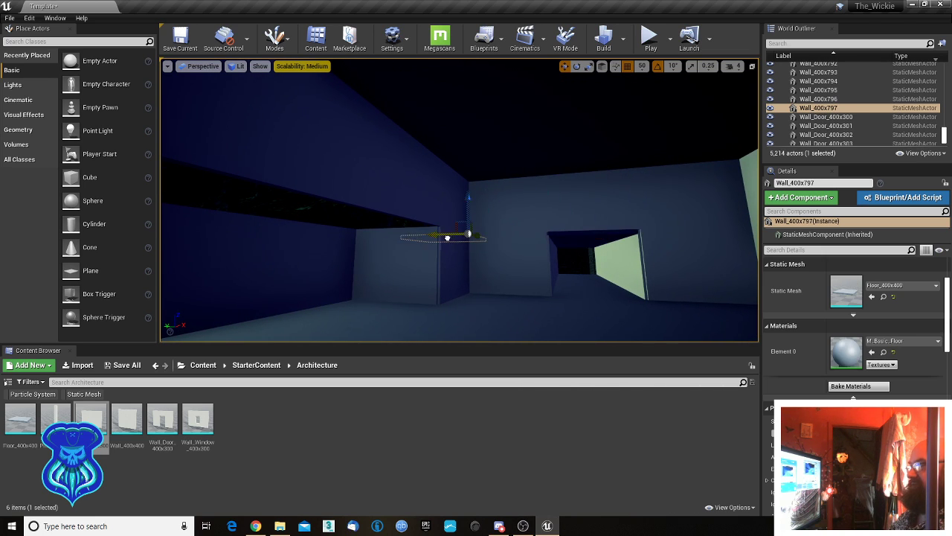
drag(473, 235, 398, 241)
right_drag(415, 240, 515, 228)
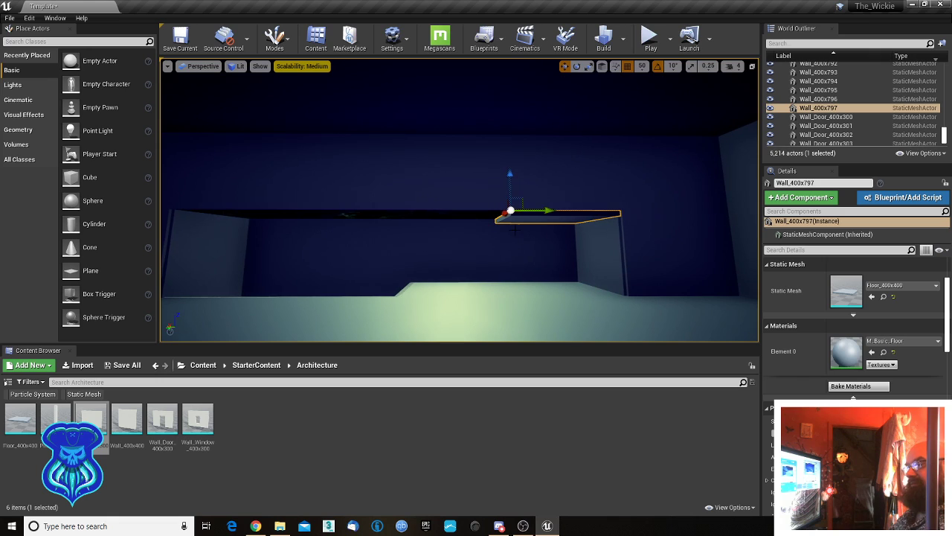
alt+drag(530, 210, 376, 210)
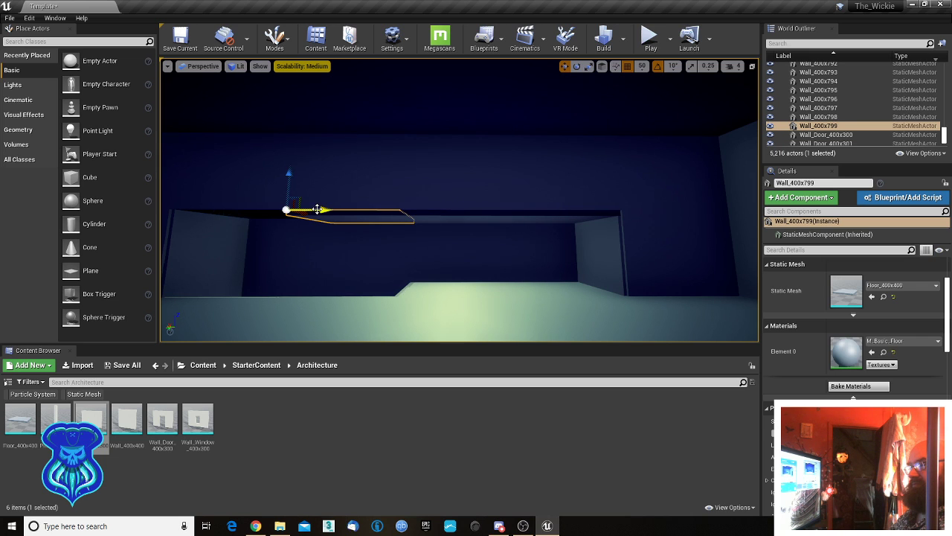
alt+drag(317, 209, 191, 211)
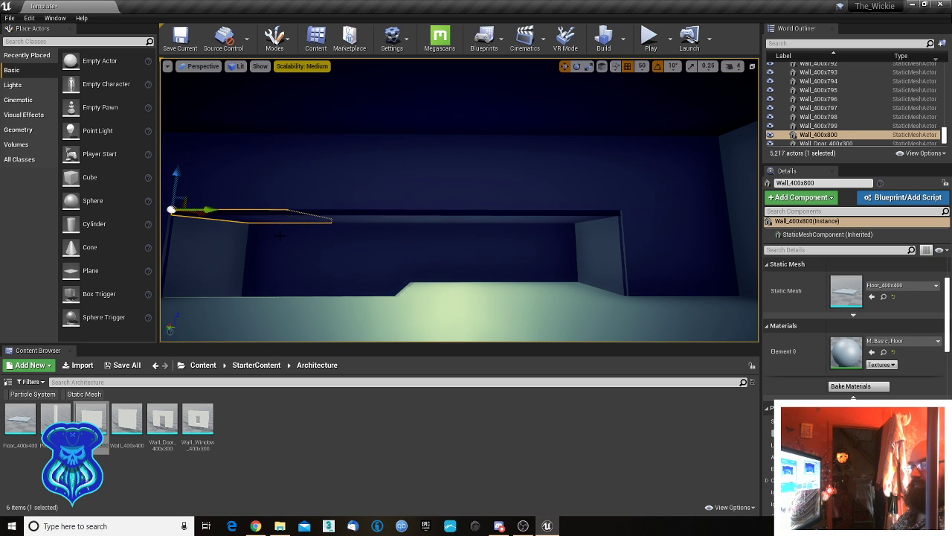
- Duplicate the recess's four ceiling tiles together across the room to roof the opposite recess
mouse_move(280, 235)
right_down()
mouse_move(190, 241)
mouse_move(272, 239)
right_up()
ctrl+click(291, 185)
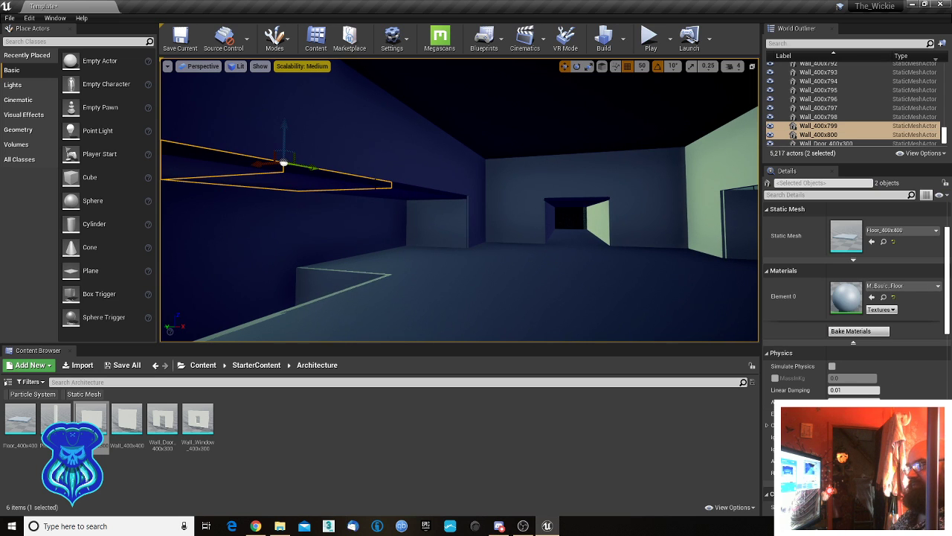
ctrl+click(394, 181)
ctrl+click(440, 191)
key(f)
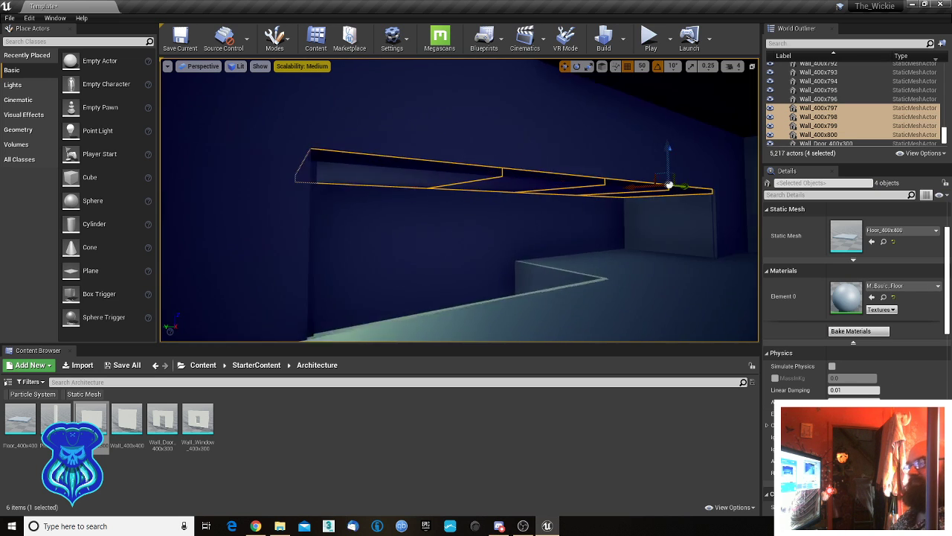
right_drag(439, 191, 554, 196)
key(a)
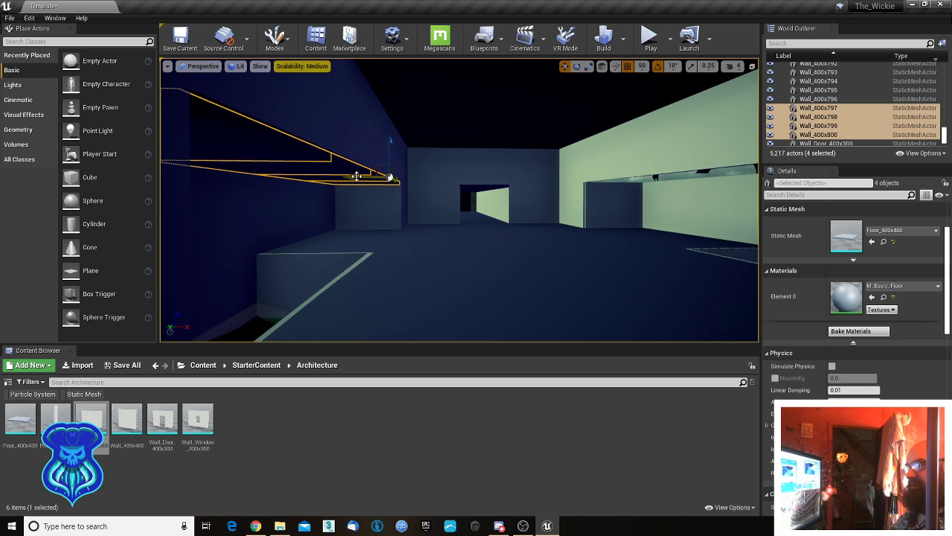
alt+drag(357, 176, 725, 177)
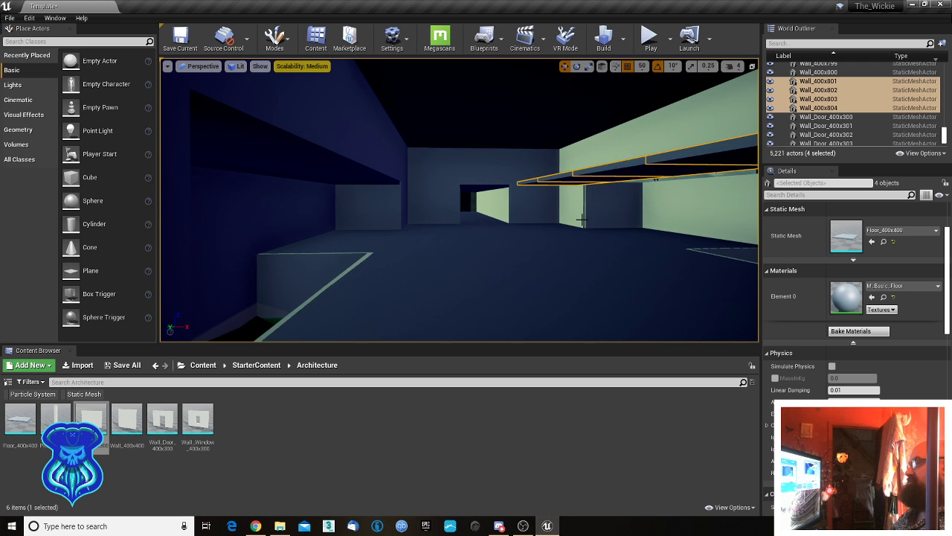
key(d)
right_drag(582, 219, 675, 203)
key(q)
drag(537, 155, 660, 171)
right_drag(421, 232, 361, 248)
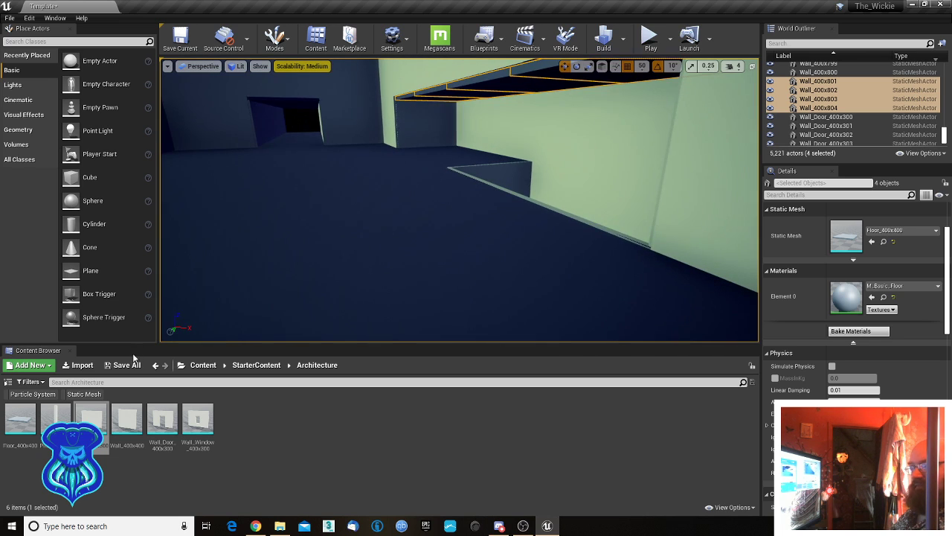
drag(56, 421, 330, 250)
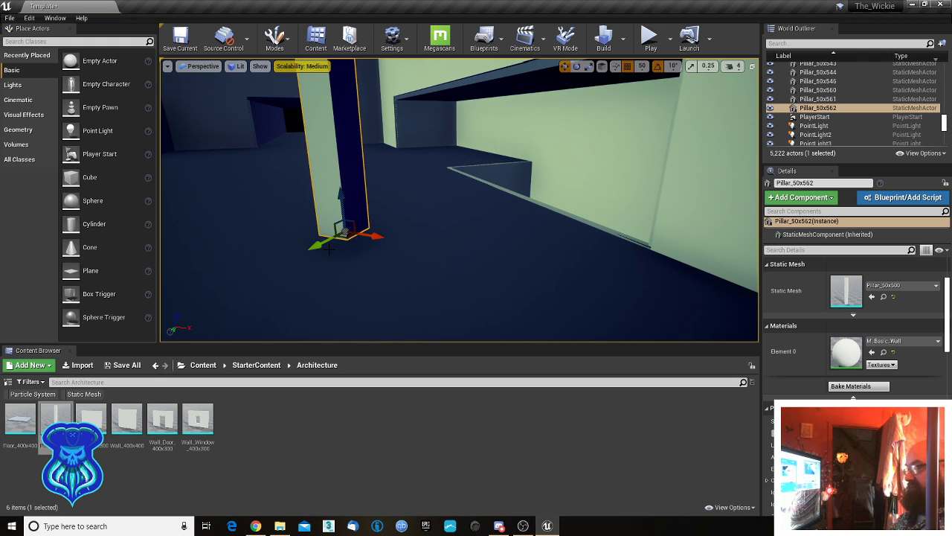
key(Delete)
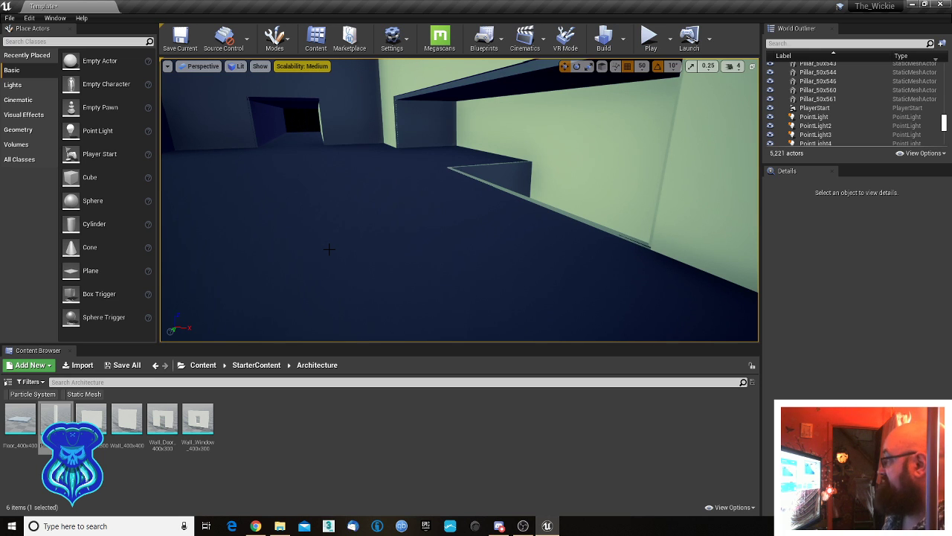
- Lower the three floor tiles along the room's centre together to form a sunken central pit
mouse_move(403, 229)
right_down()
mouse_move(320, 220)
mouse_move(327, 211)
mouse_move(312, 207)
mouse_move(314, 197)
mouse_move(341, 189)
mouse_move(297, 195)
mouse_move(328, 193)
mouse_move(399, 225)
right_up()
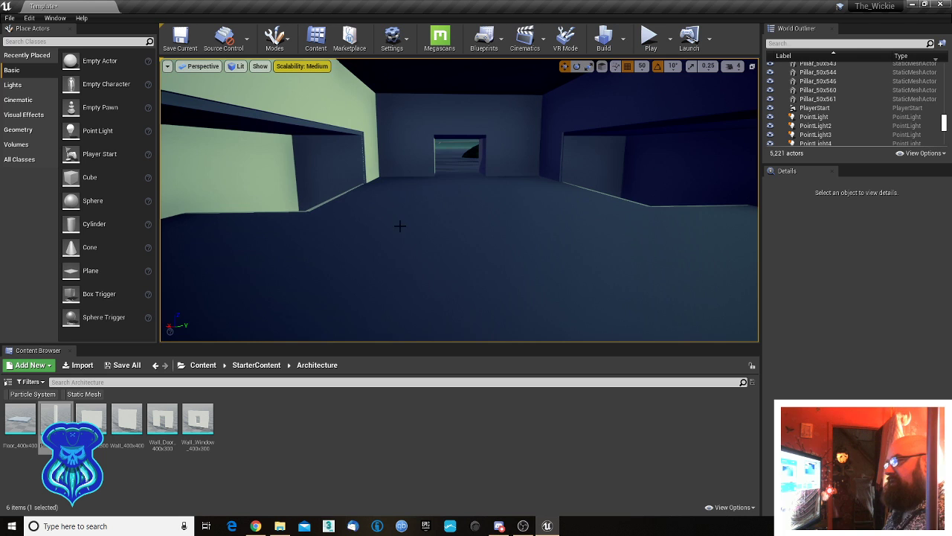
click(458, 194)
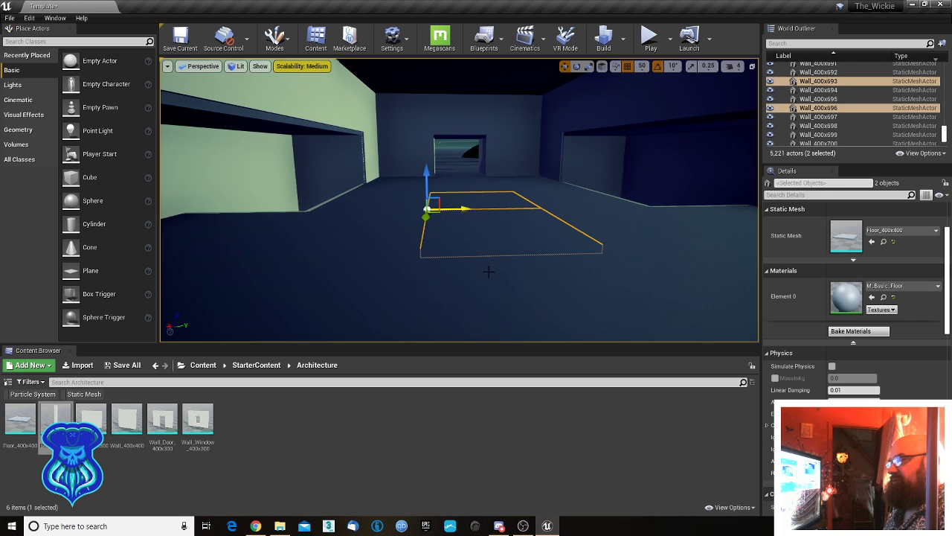
ctrl+click(489, 272)
right_drag(488, 272, 469, 268)
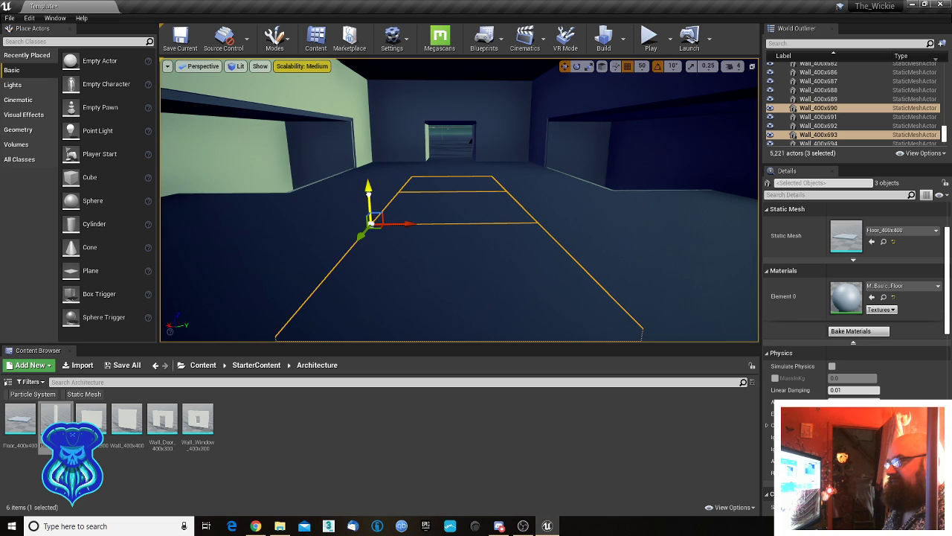
drag(368, 194, 363, 230)
right_drag(448, 232, 369, 157)
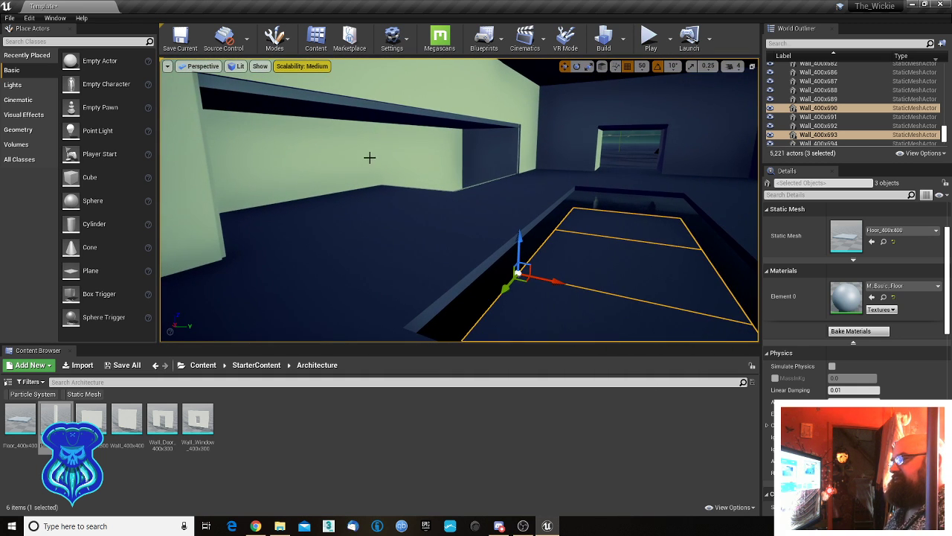
- Duplicate a recess wall panel to the central pit's edge, sink it flush with the floor, and repeat it to line that long side
click(370, 157)
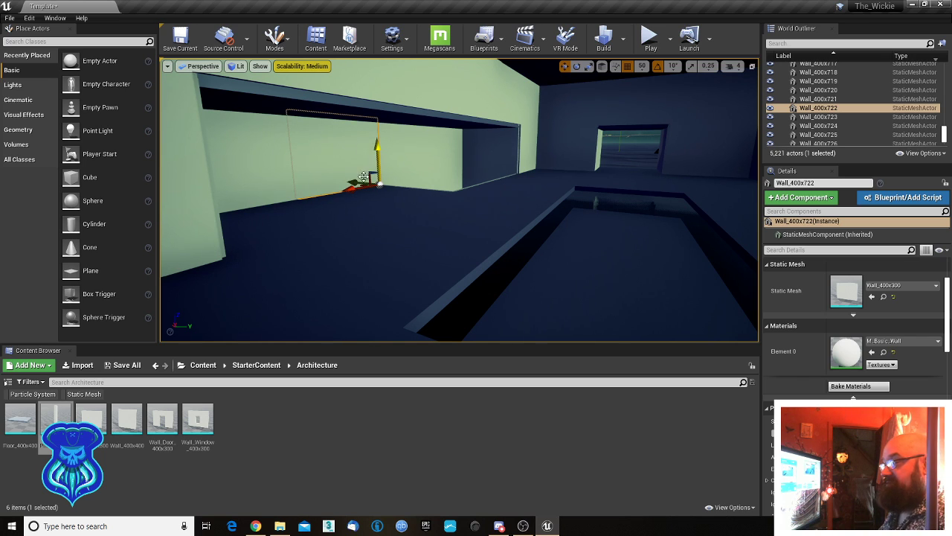
alt+drag(353, 183, 510, 229)
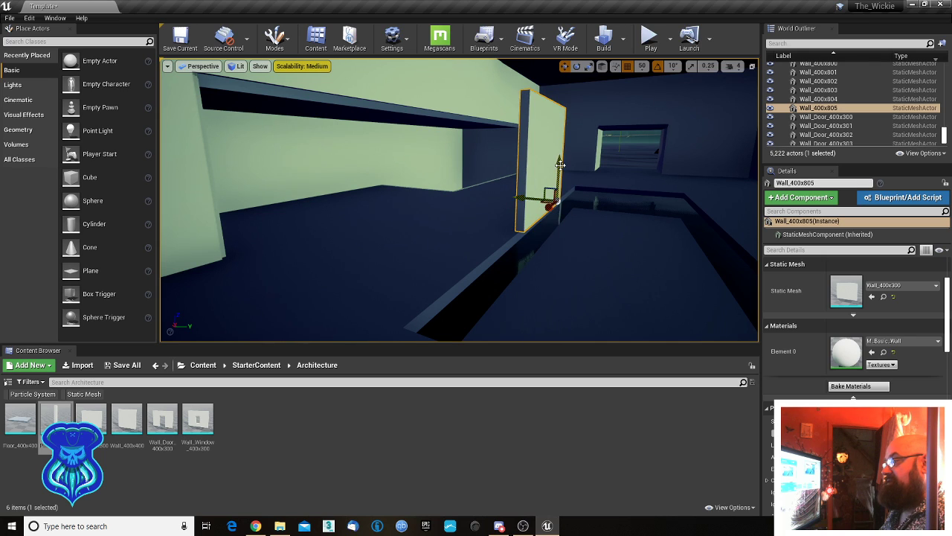
drag(560, 164, 554, 257)
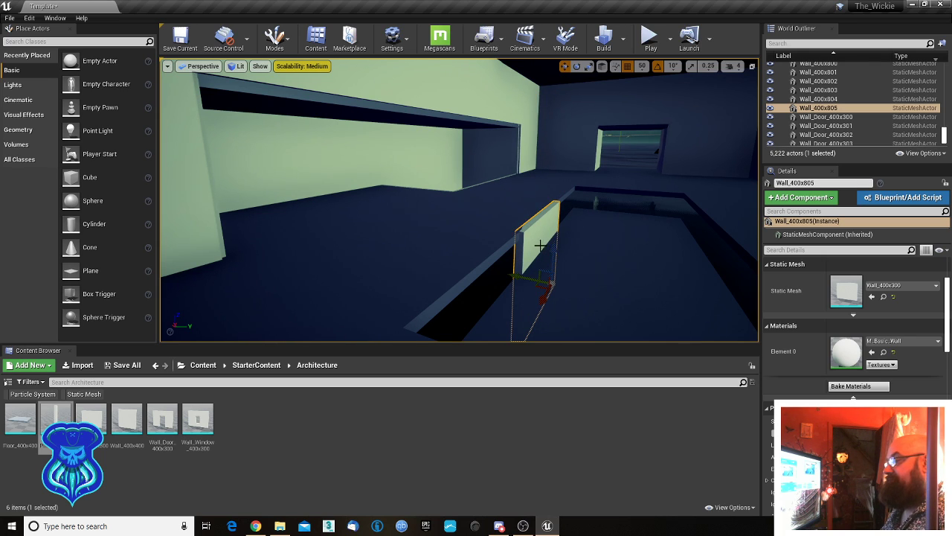
alt+drag(541, 301, 560, 283)
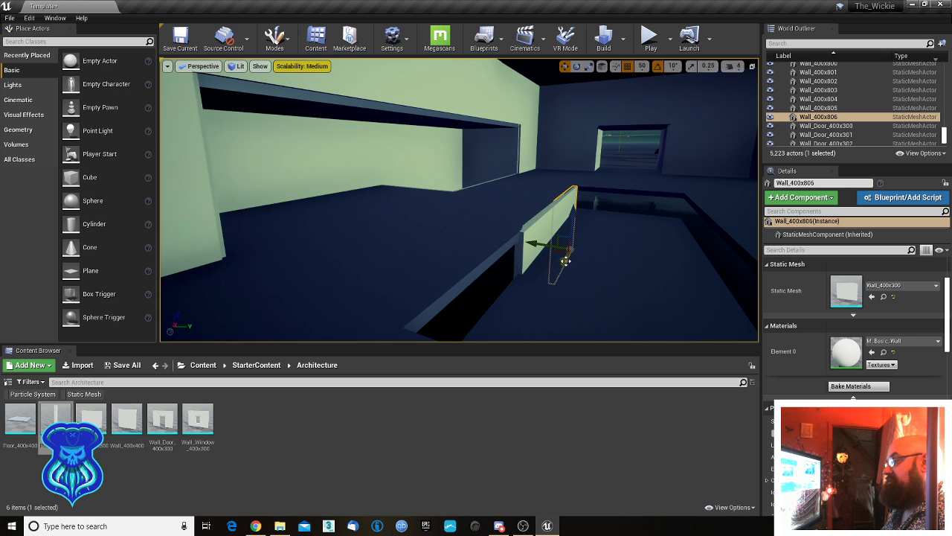
alt+drag(565, 260, 488, 346)
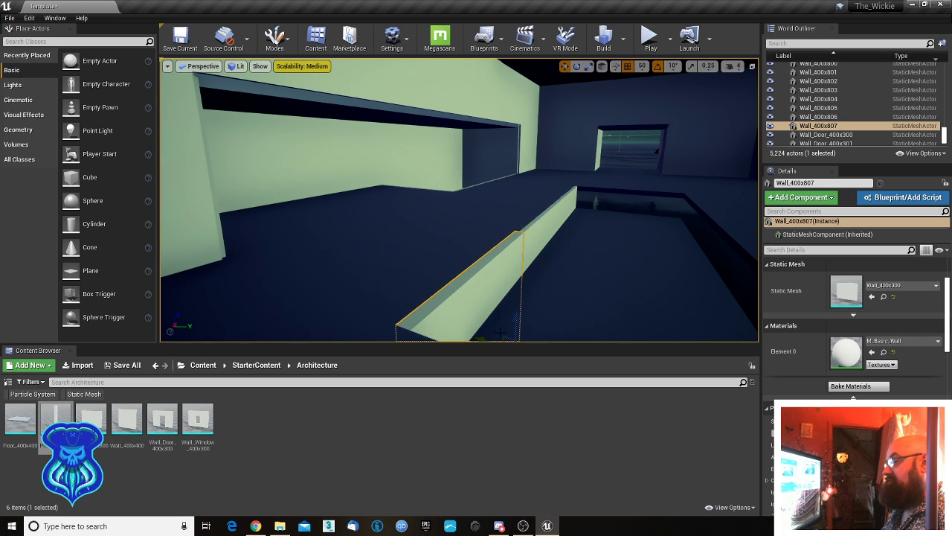
- Duplicate the three lining panels together across to the central pit's opposite long side
right_drag(501, 332, 487, 223)
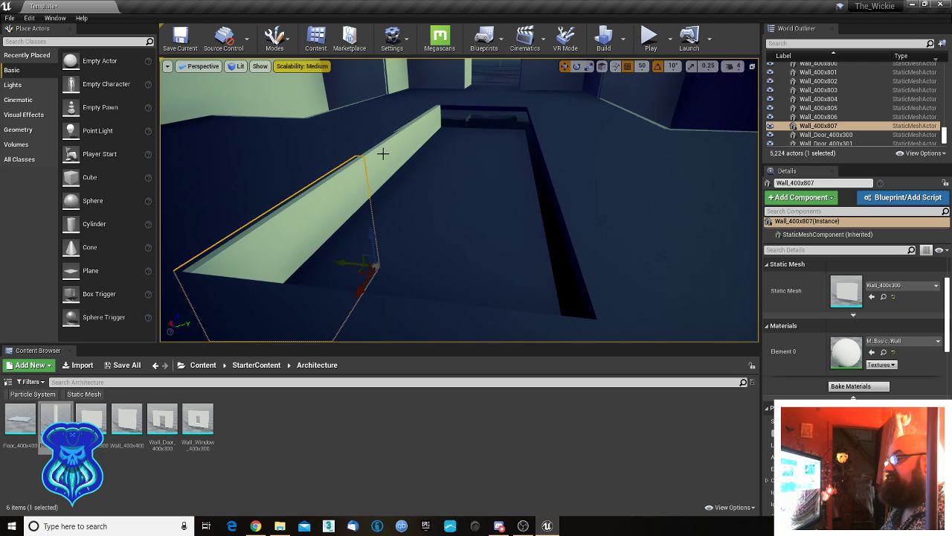
ctrl+click(417, 127)
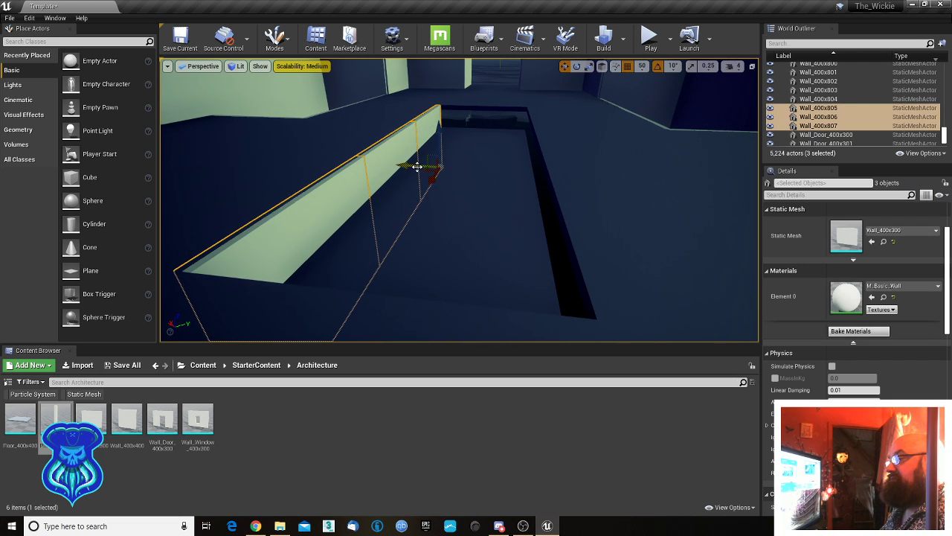
alt+drag(417, 166, 481, 175)
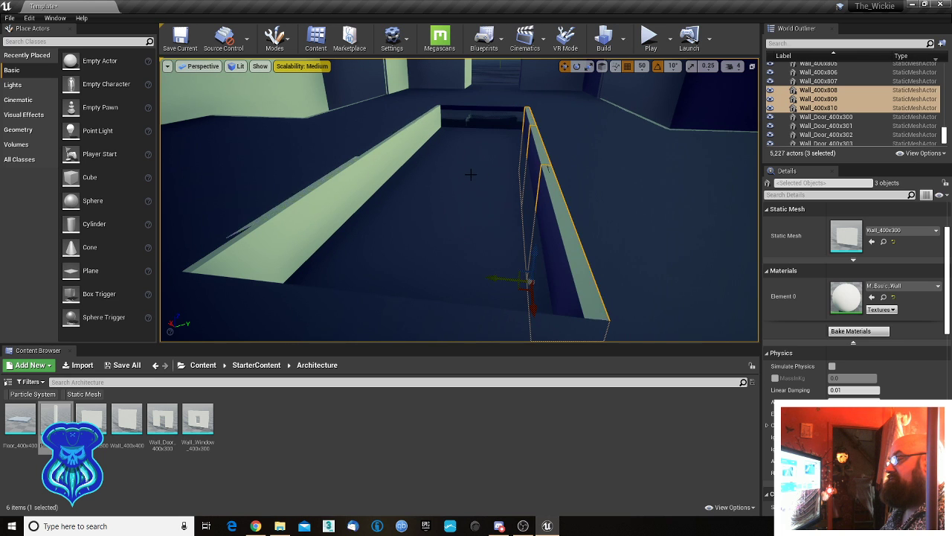
- Duplicate the end panel of the pit's long side while rotating it perpendicular to close one short end
mouse_move(470, 175)
right_down()
mouse_move(595, 216)
mouse_move(452, 169)
right_up()
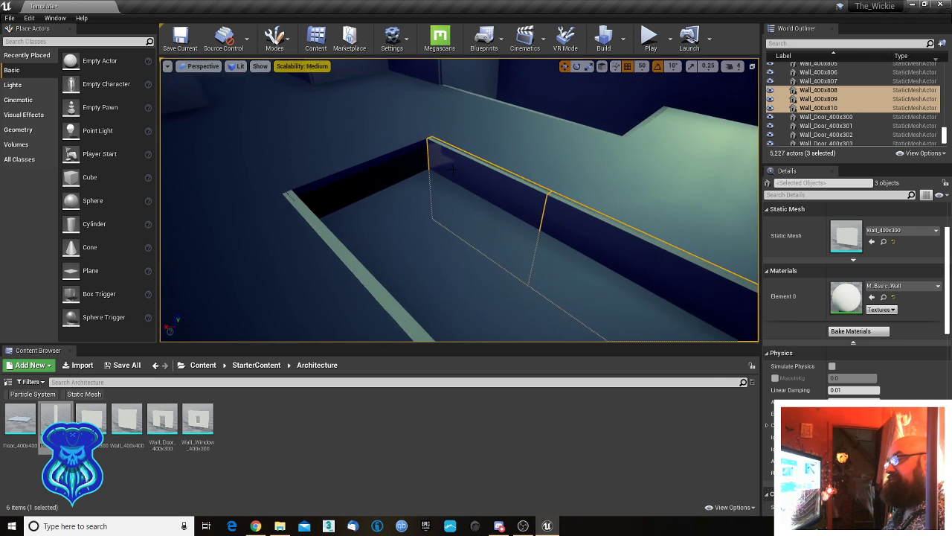
click(457, 165)
key(e)
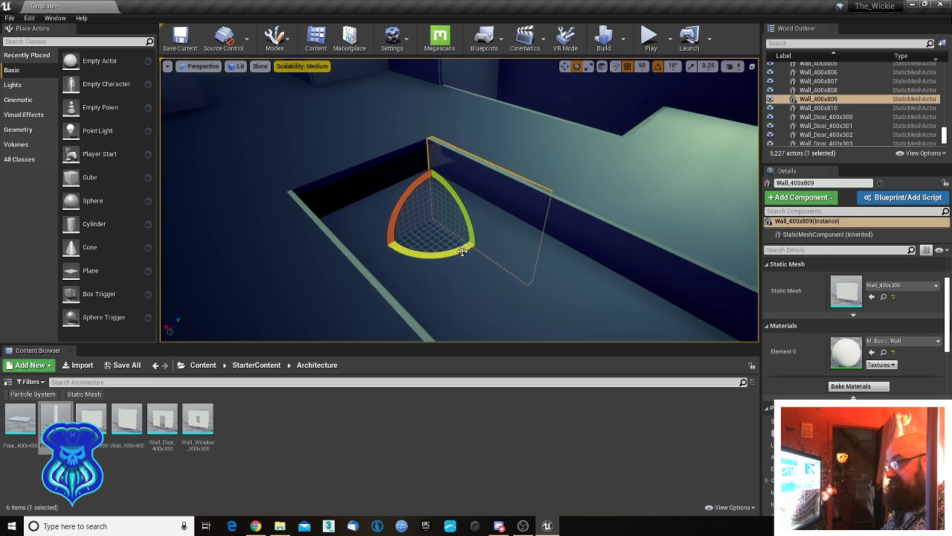
alt+drag(473, 252, 368, 257)
- Duplicate the central pit's short end panel along the pit to close its opposite end
right_drag(432, 234, 570, 274)
click(580, 223)
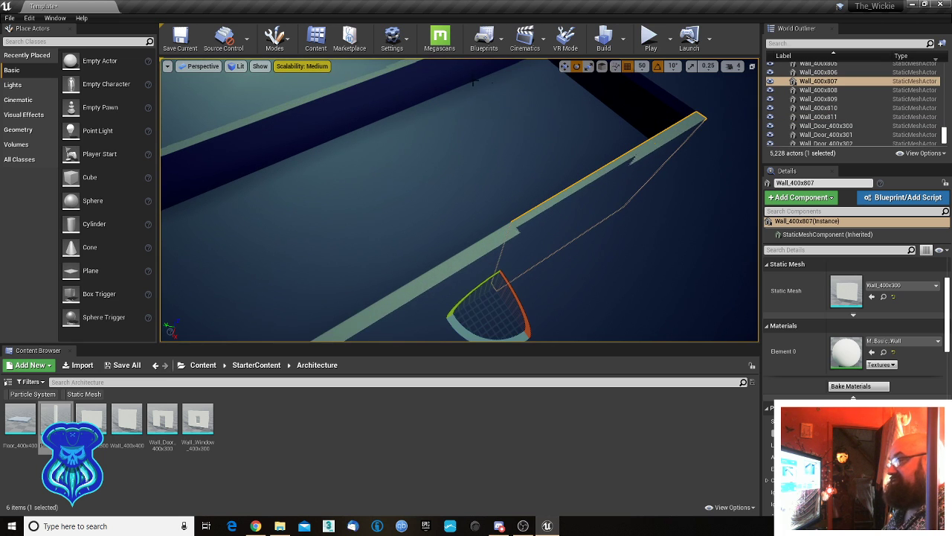
click(453, 94)
right_drag(453, 93, 313, 184)
click(280, 155)
key(w)
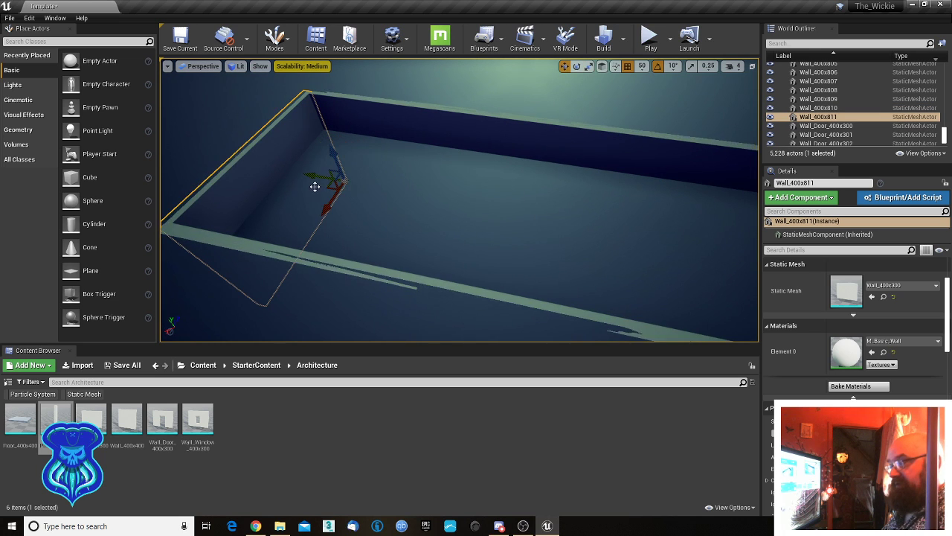
alt+drag(313, 185, 614, 236)
right_drag(614, 236, 699, 236)
drag(484, 182, 571, 167)
right_drag(604, 157, 592, 100)
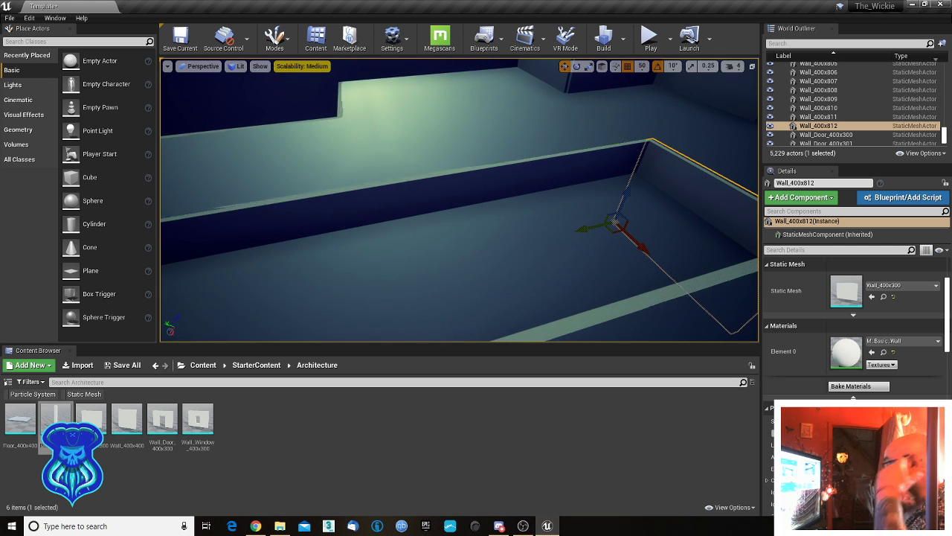
right_drag(476, 201, 223, 160)
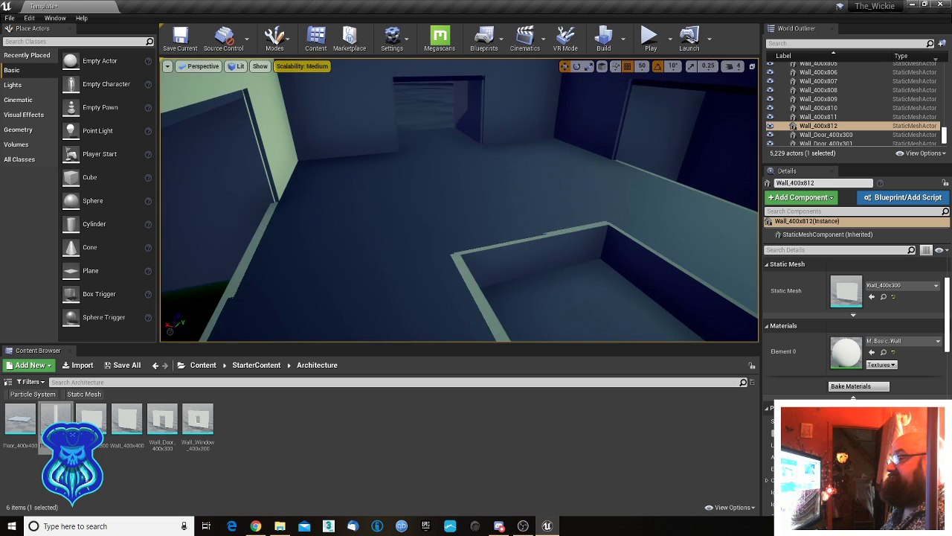
right_drag(563, 207, 588, 187)
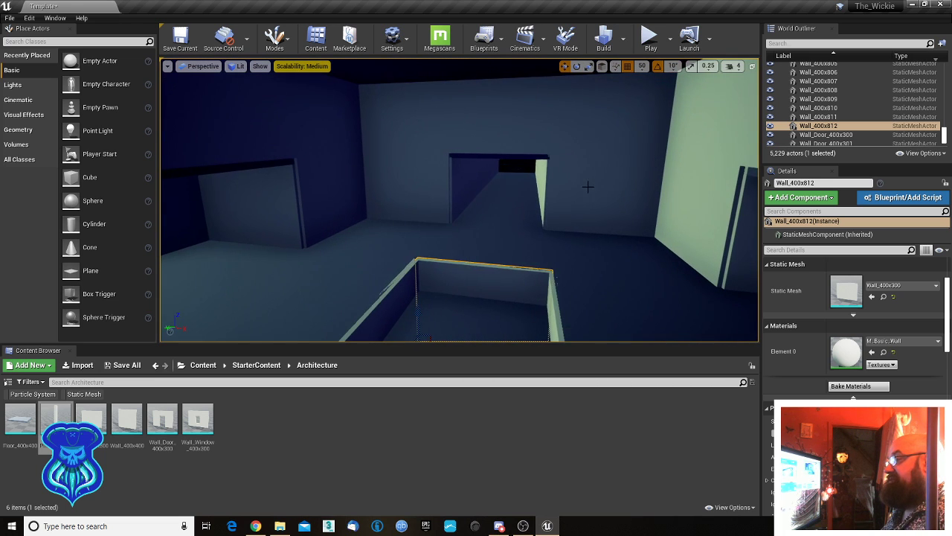
- Select the walkway and sea room pieces from Wall_400x679 through Wall_400x812 and put them in a new outliner folder named temple
click(516, 175)
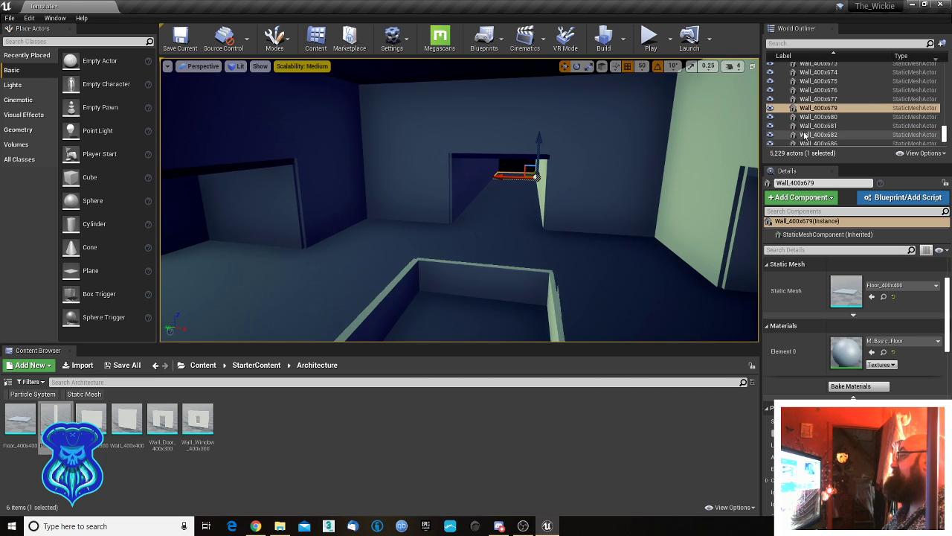
scroll(805, 130, down, 10)
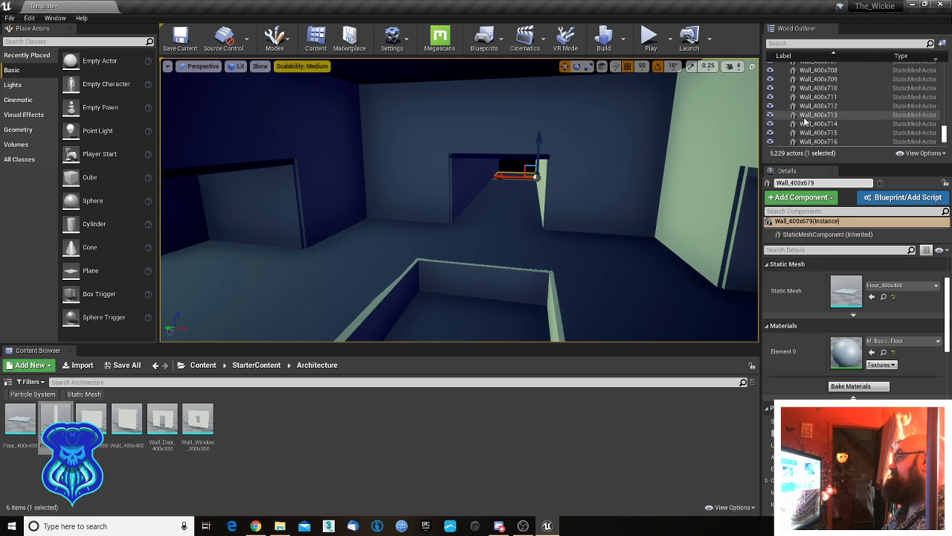
scroll(805, 121, down, 12)
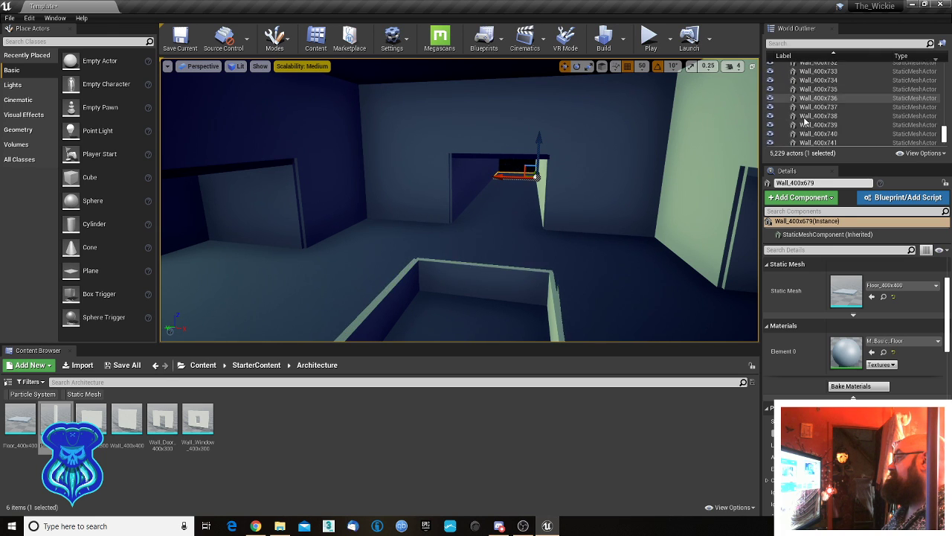
scroll(805, 121, down, 15)
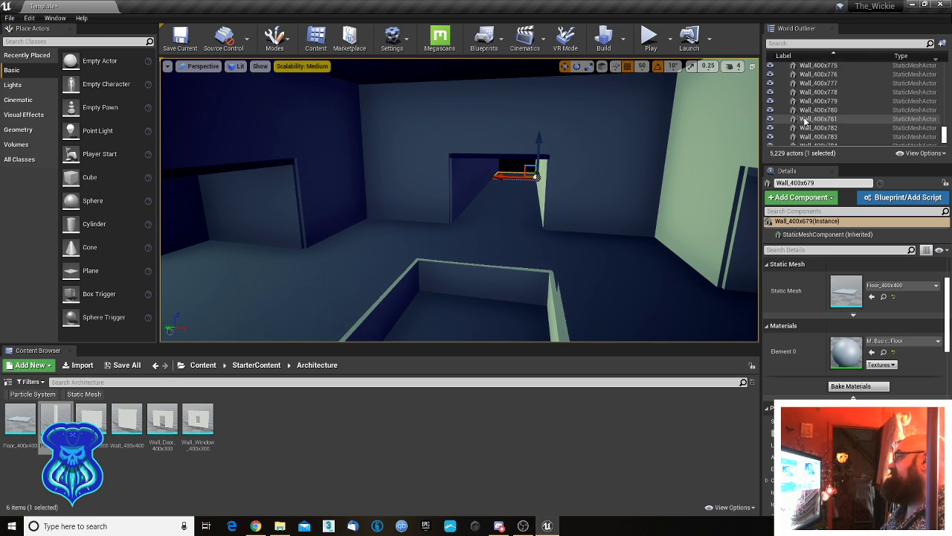
scroll(805, 121, down, 10)
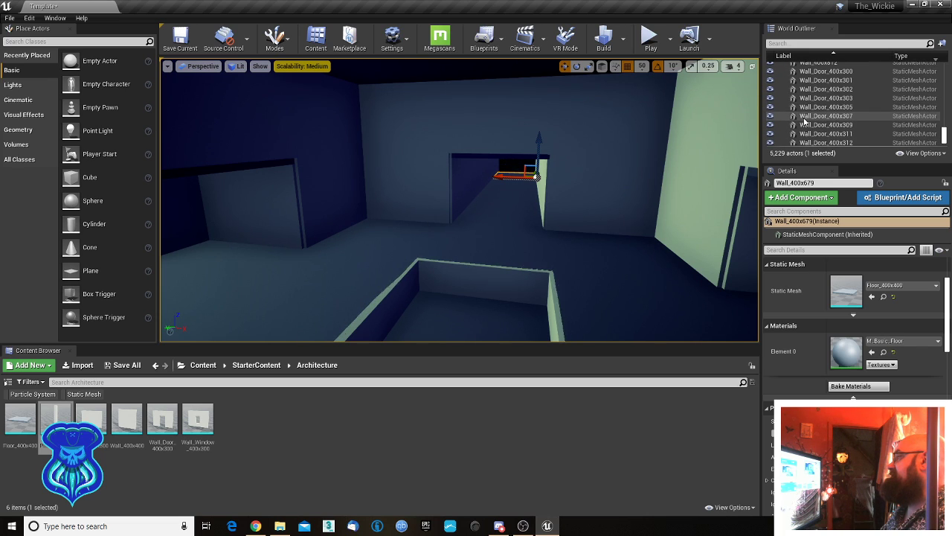
scroll(805, 121, up, 2)
shift+click(818, 93)
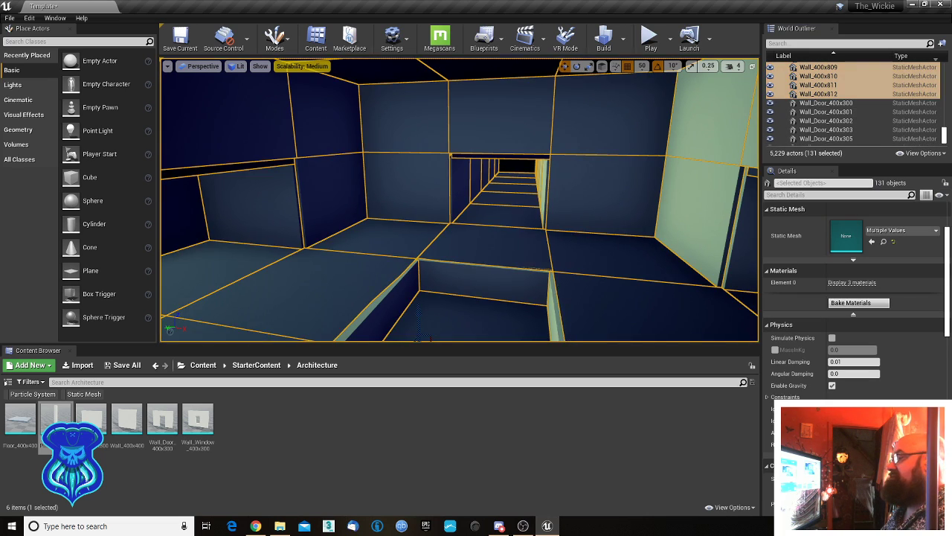
right_drag(460, 201, 669, 182)
key(w)
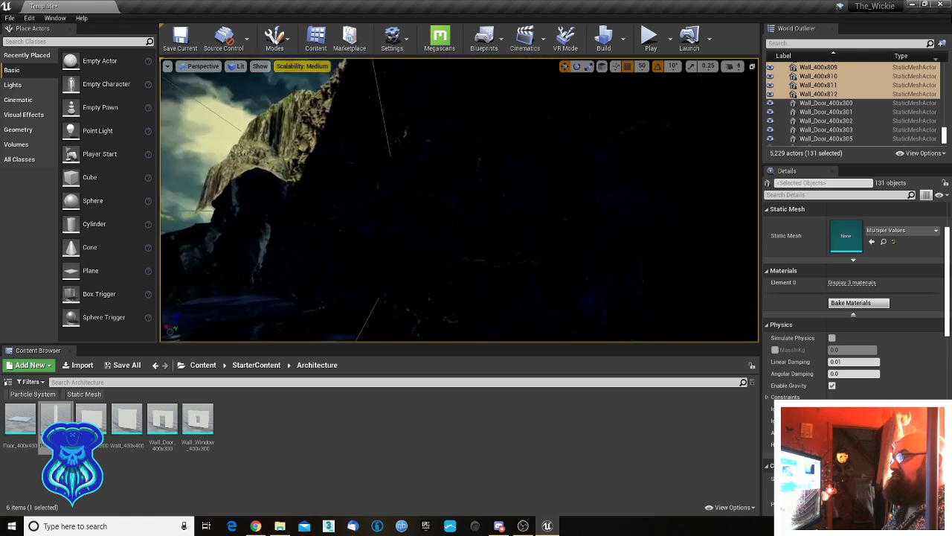
right_drag(500, 195, 651, 172)
key(s)
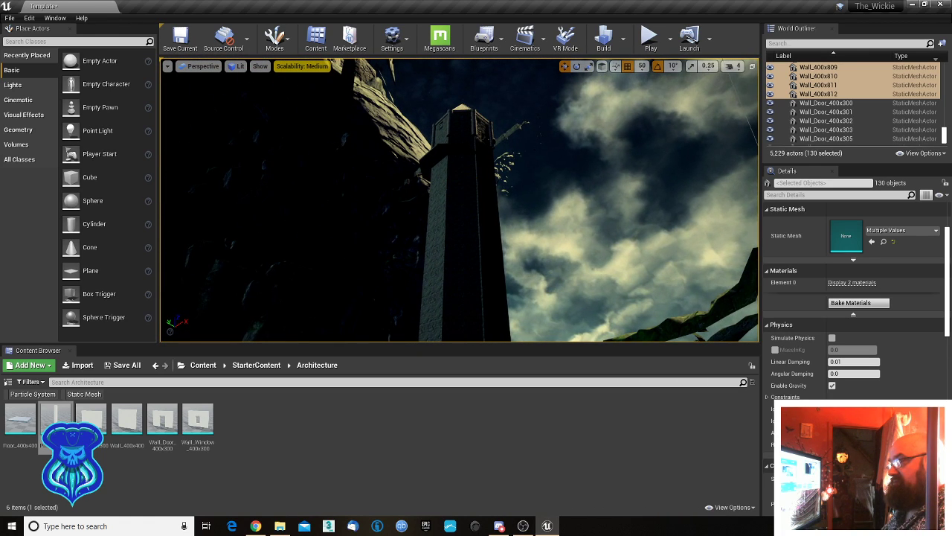
right_drag(476, 186, 541, 181)
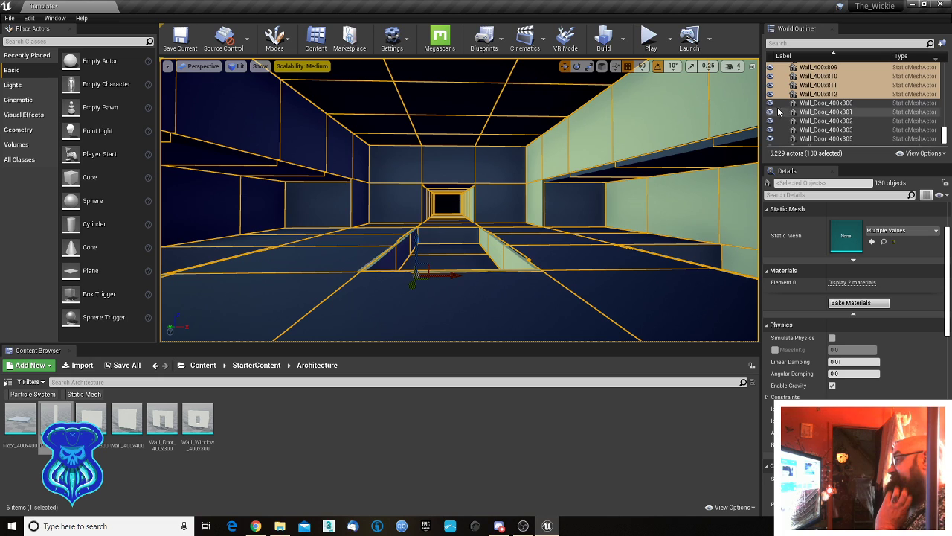
click(941, 43)
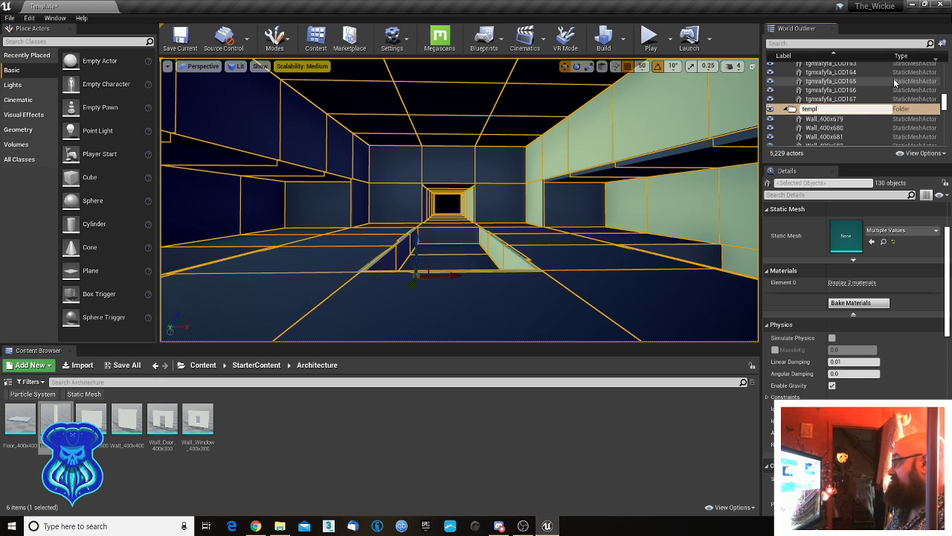
text(temple)
key(Return)
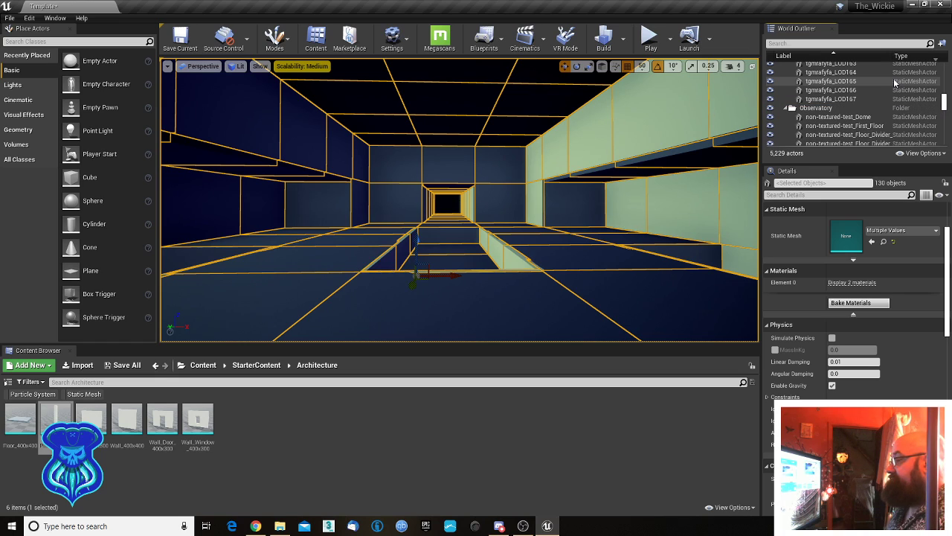
mouse_move(576, 189)
right_down()
mouse_move(447, 190)
mouse_move(563, 186)
right_up()
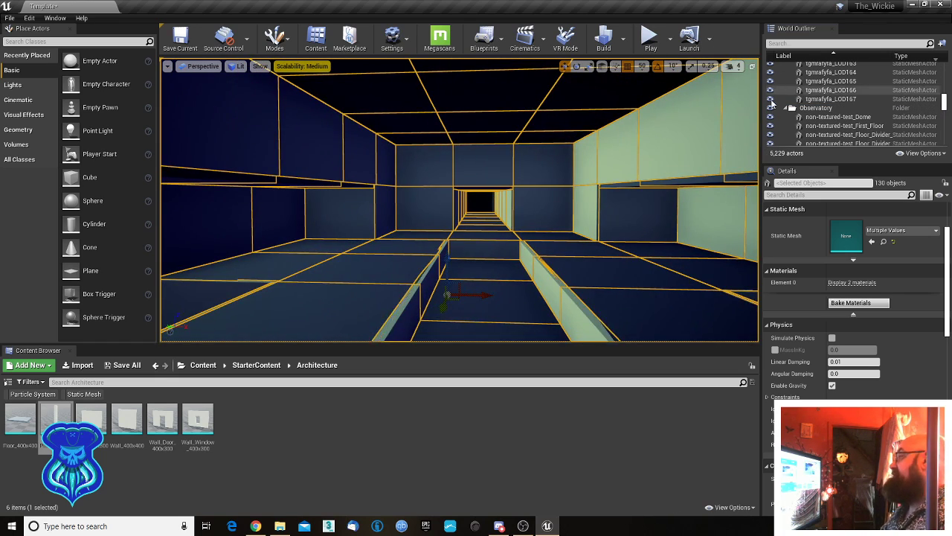
click(786, 109)
- Set the position grid snap to 10 and lower the central pit's eight lining walls together slightly, to floor level
right_drag(569, 248, 547, 269)
click(569, 248)
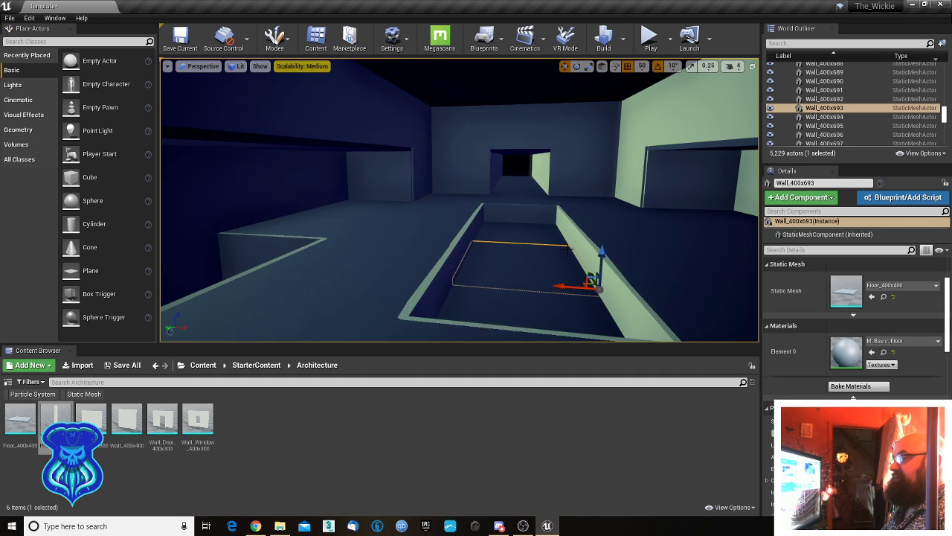
click(642, 67)
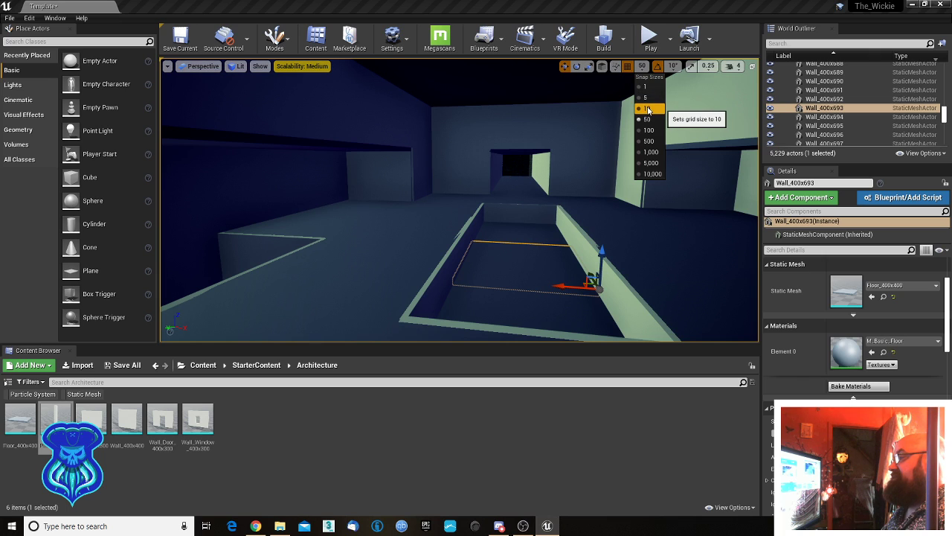
click(648, 108)
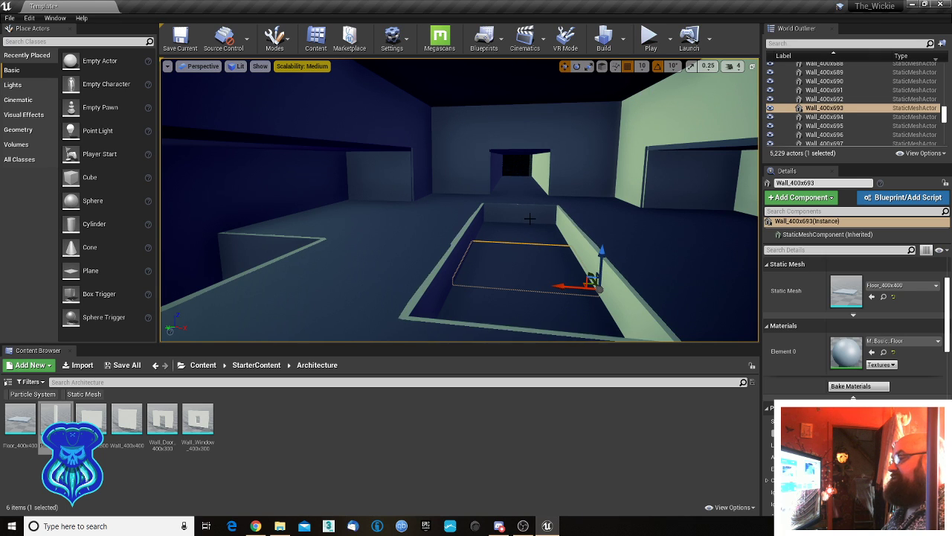
click(529, 217)
ctrl+click(476, 229)
ctrl+click(454, 269)
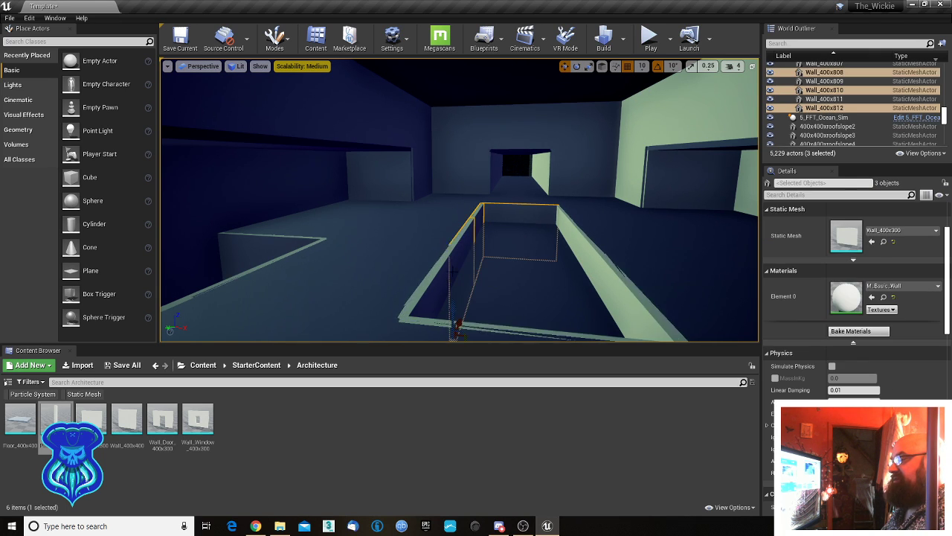
ctrl+click(433, 298)
right_drag(433, 298, 747, 323)
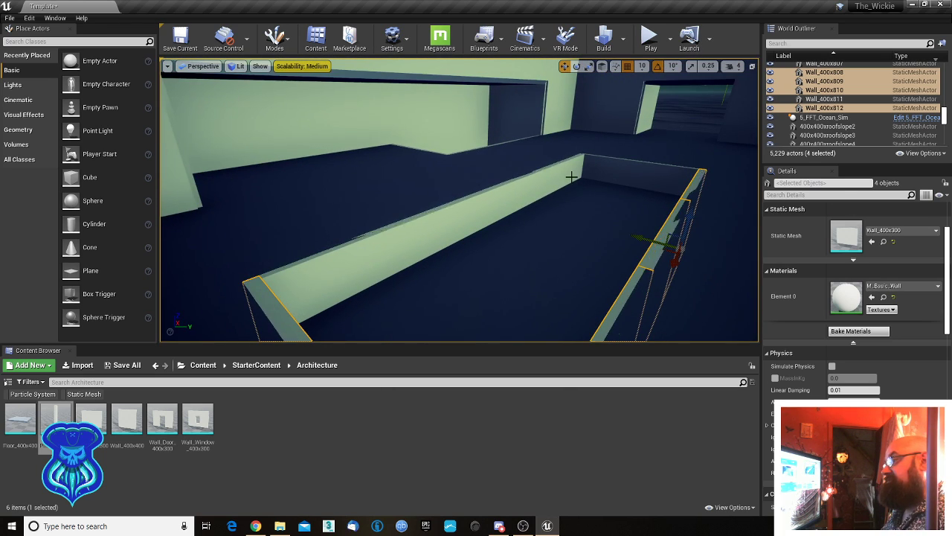
ctrl+click(536, 187)
ctrl+click(515, 202)
ctrl+click(373, 266)
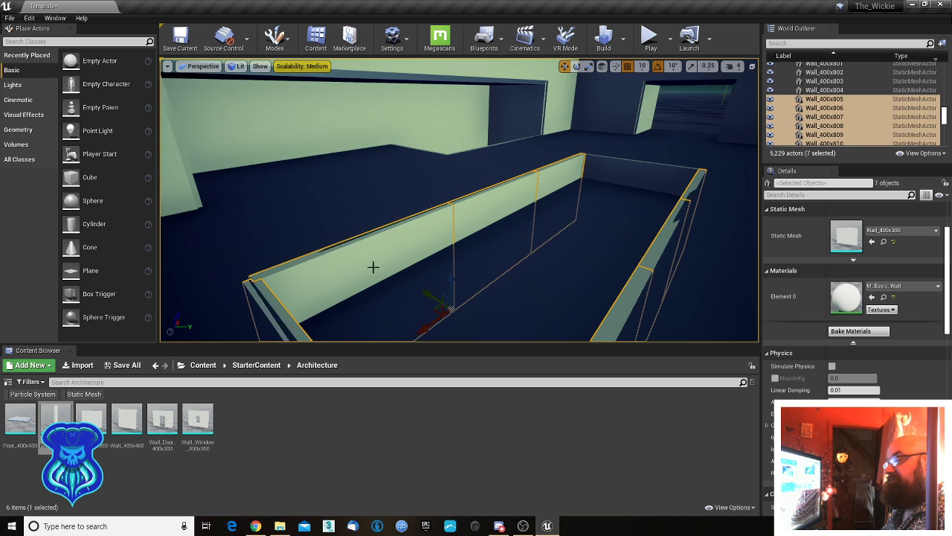
ctrl+click(697, 212)
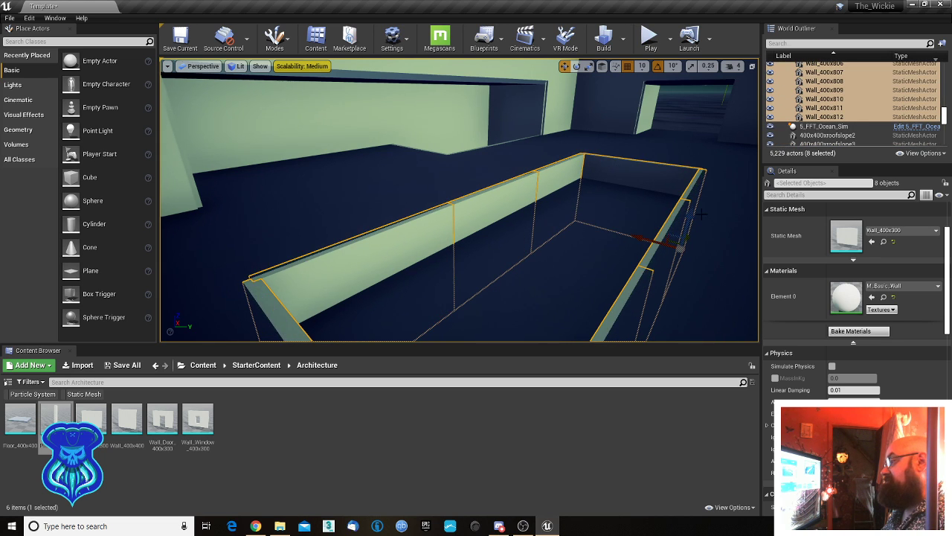
drag(692, 213, 691, 216)
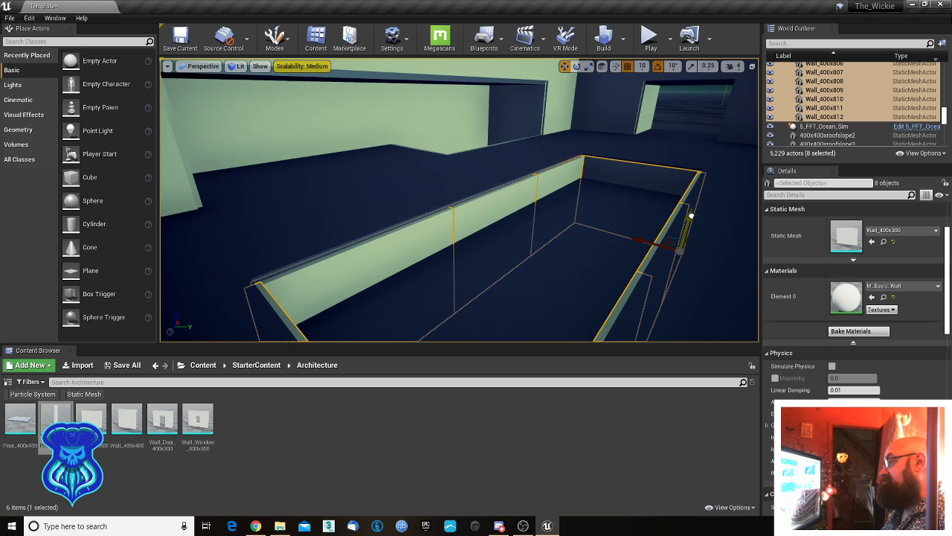
- Lower the three lining walls of one side floor pit together slightly, to the level of the surrounding floor
click(385, 145)
right_drag(386, 145, 454, 170)
click(459, 222)
ctrl+click(438, 236)
ctrl+click(434, 158)
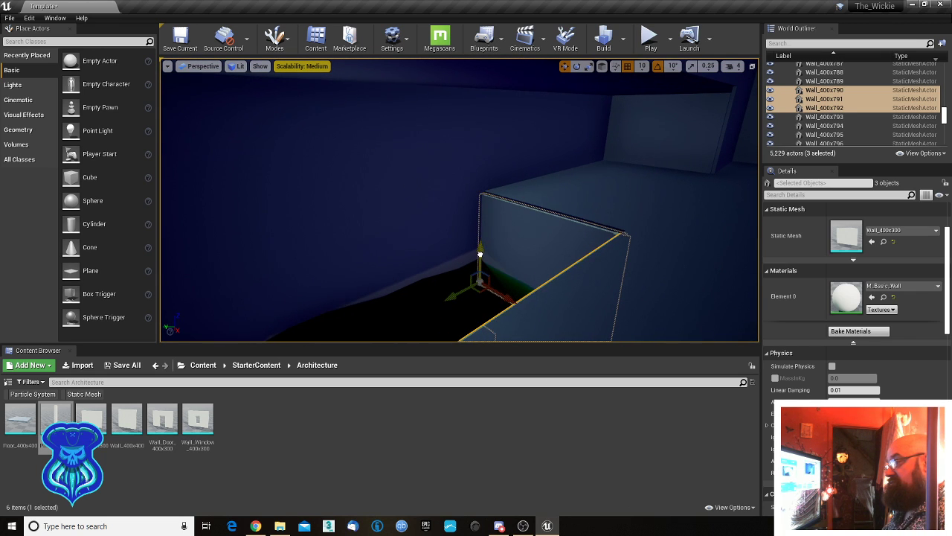
- Lower the three lining walls of the other side floor pit by the same slight amount
right_drag(480, 255, 387, 227)
click(452, 219)
ctrl+click(445, 235)
ctrl+click(511, 250)
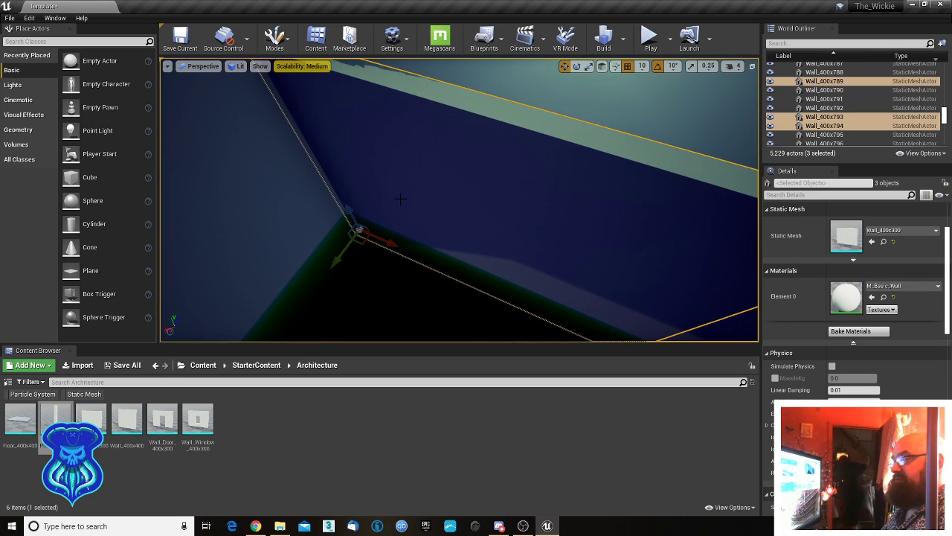
drag(352, 218, 352, 221)
- Raise three of the walkway's roof panels together, starting with the one at the doorway, to clear the wall above the opening
right_drag(353, 222, 563, 118)
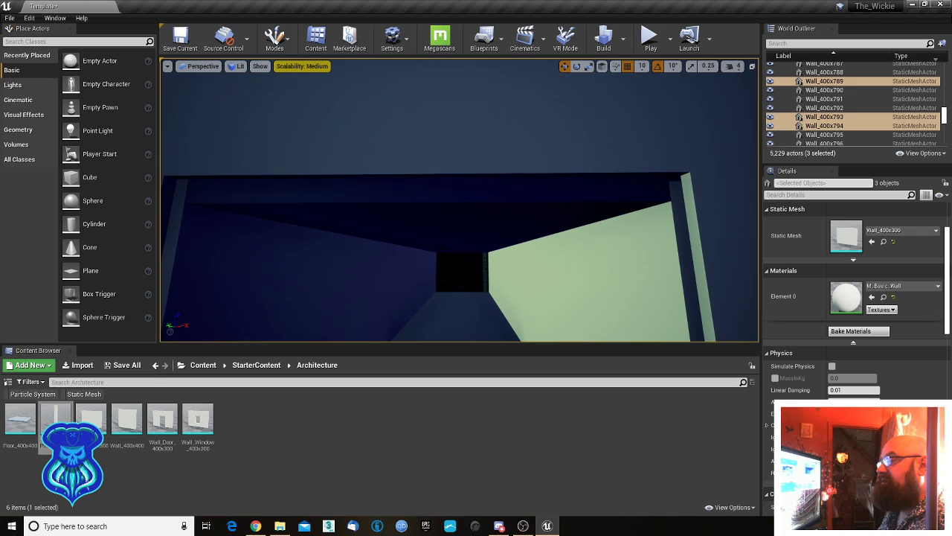
click(441, 249)
ctrl+click(446, 235)
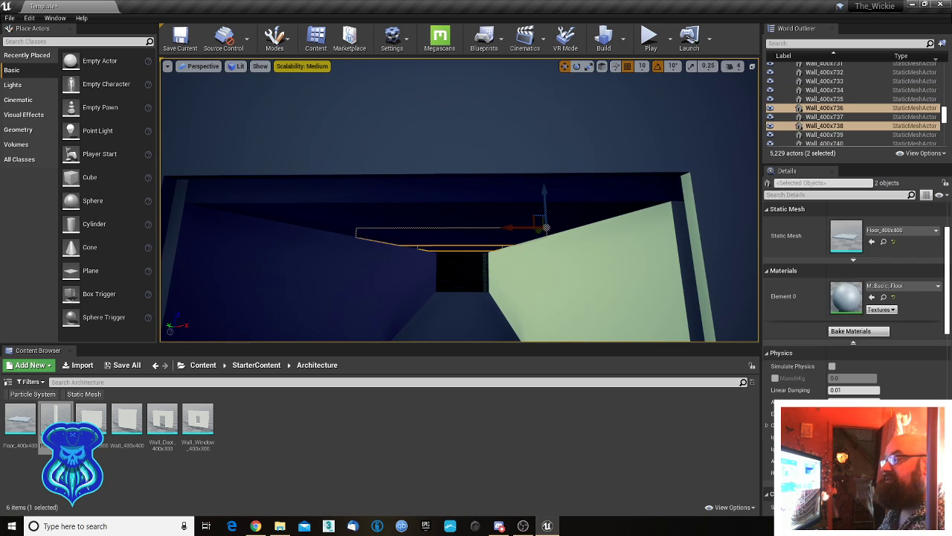
ctrl+click(451, 191)
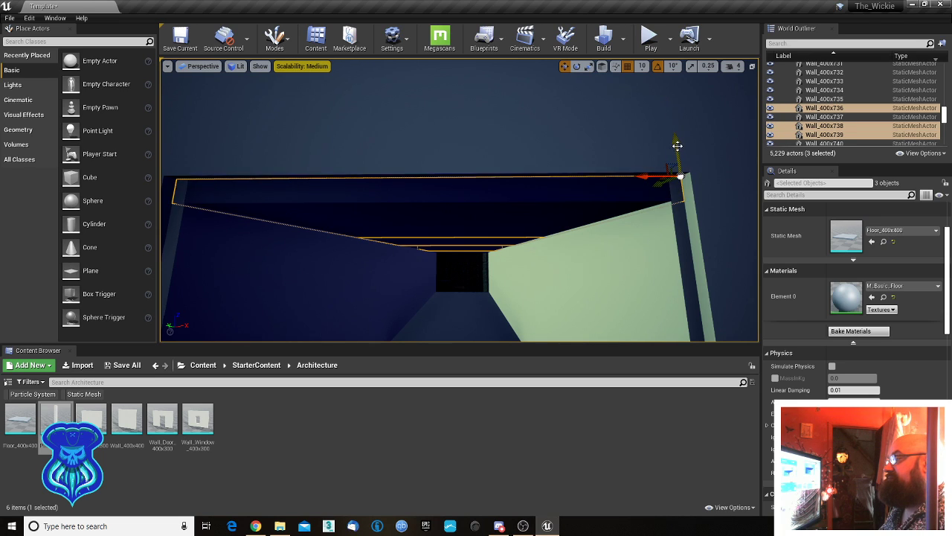
drag(676, 140, 672, 127)
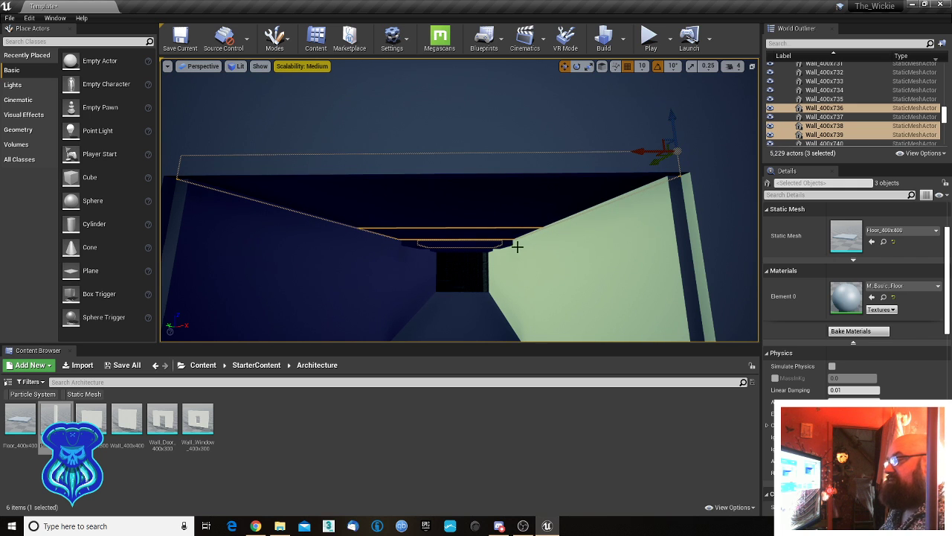
- Raise the two remaining low roof panels farther along the walkway to line up with the raised ones
key(w)
right_drag(494, 266, 483, 249)
key(s)
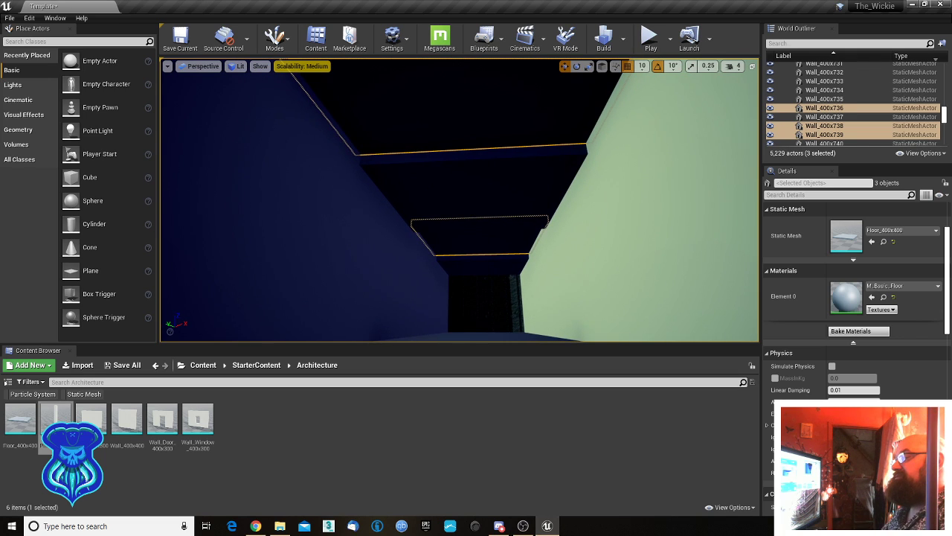
click(525, 258)
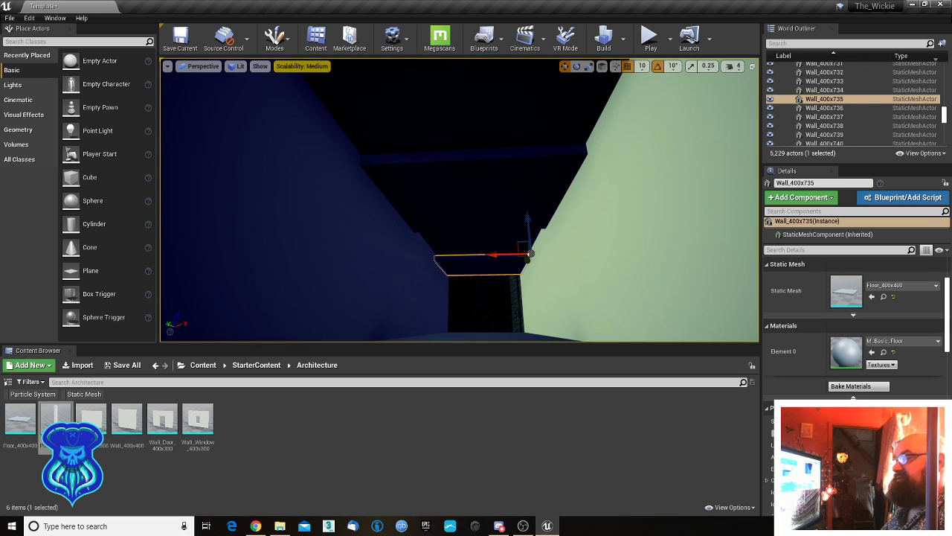
click(588, 146)
ctrl+click(528, 254)
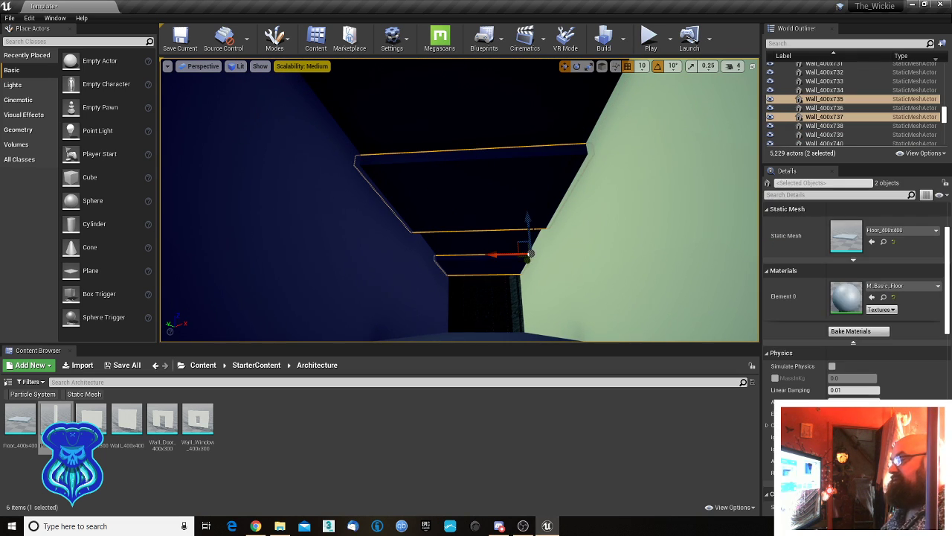
drag(527, 226, 528, 224)
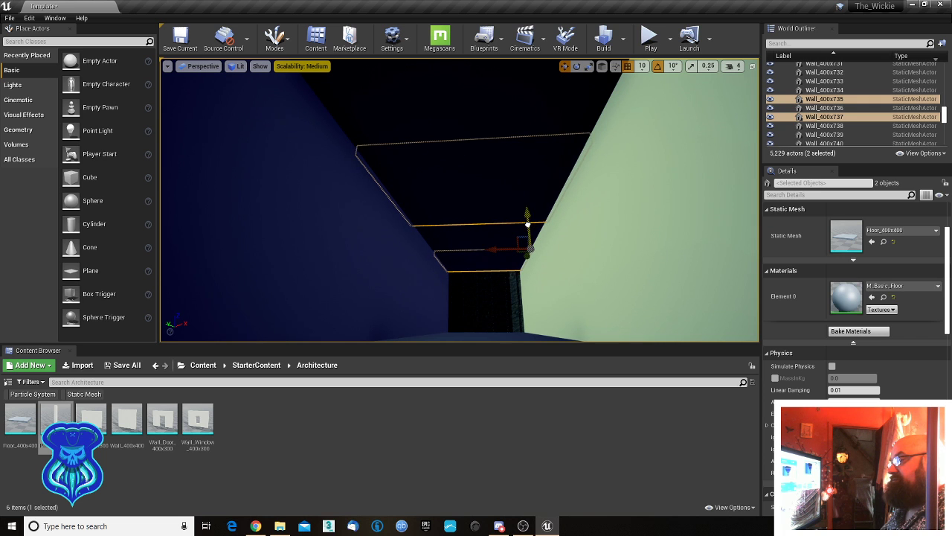
- Raise the roof panel over the opening that faces the sea slightly
right_drag(550, 268, 162, 275)
key(w)
right_drag(537, 246, 536, 260)
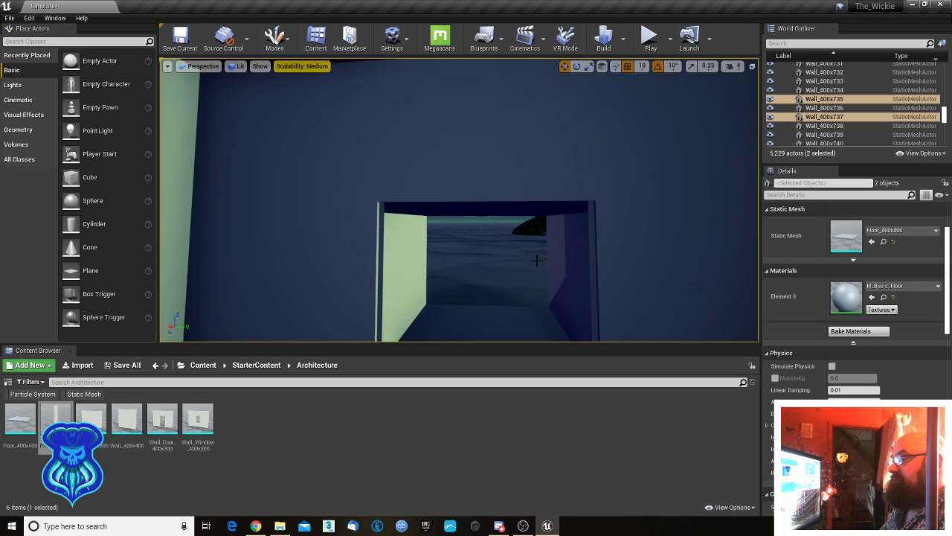
click(517, 206)
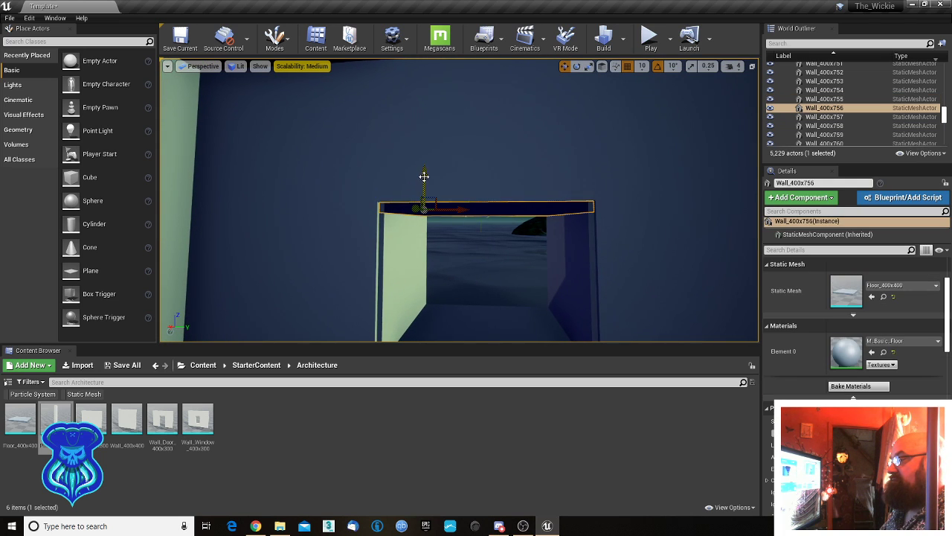
drag(424, 176, 426, 169)
- Shift the three lining walls along the shaded long side of the central pit slightly outward, under the floor edge
right_drag(512, 218, 418, 313)
right_drag(500, 222, 448, 198)
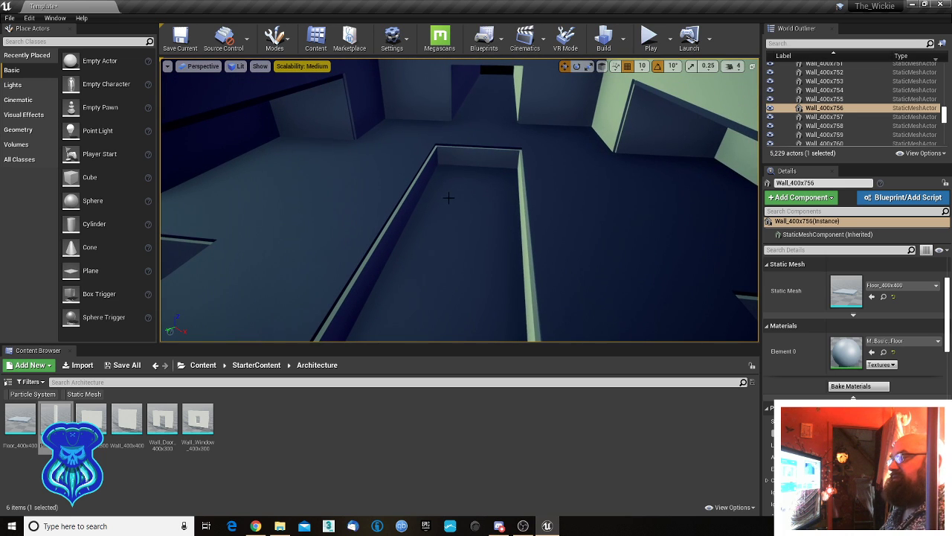
click(427, 172)
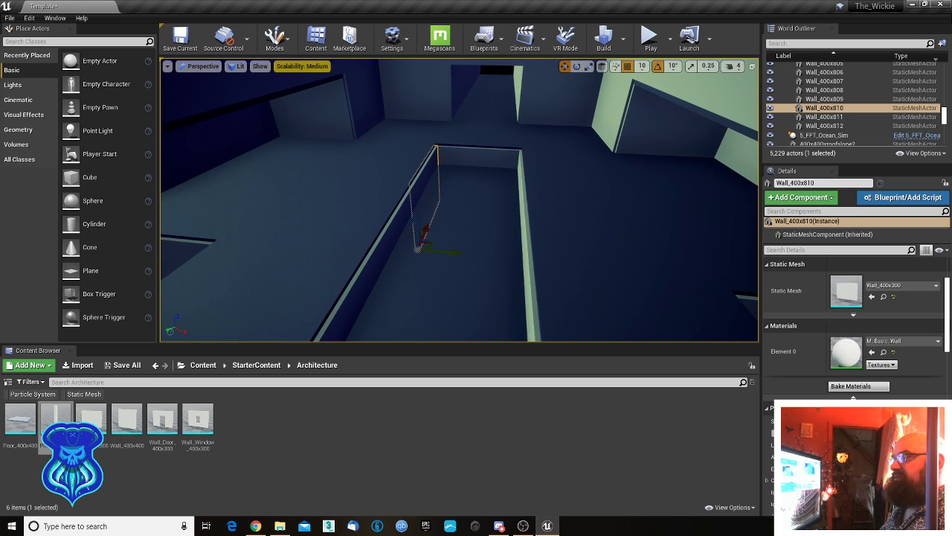
right_drag(455, 147, 414, 205)
ctrl+click(421, 171)
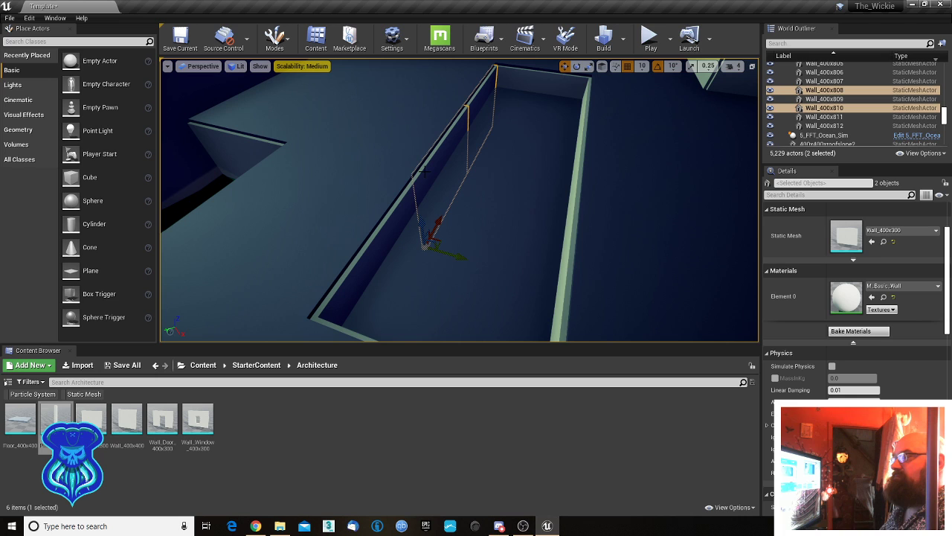
ctrl+click(405, 232)
right_drag(415, 282, 398, 286)
drag(405, 288, 402, 288)
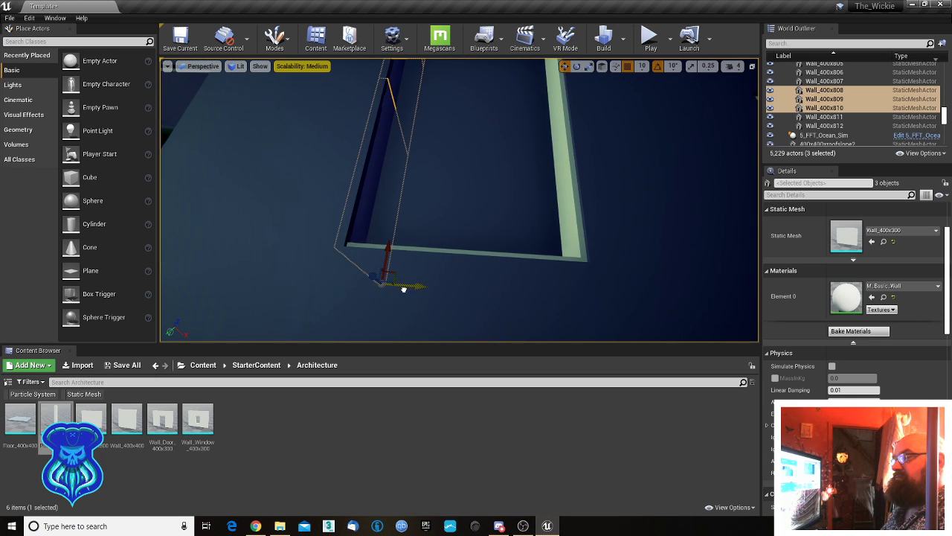
- Nudge the three lining walls along the pit's opposite, pale long side slightly outward together
right_drag(476, 240, 487, 206)
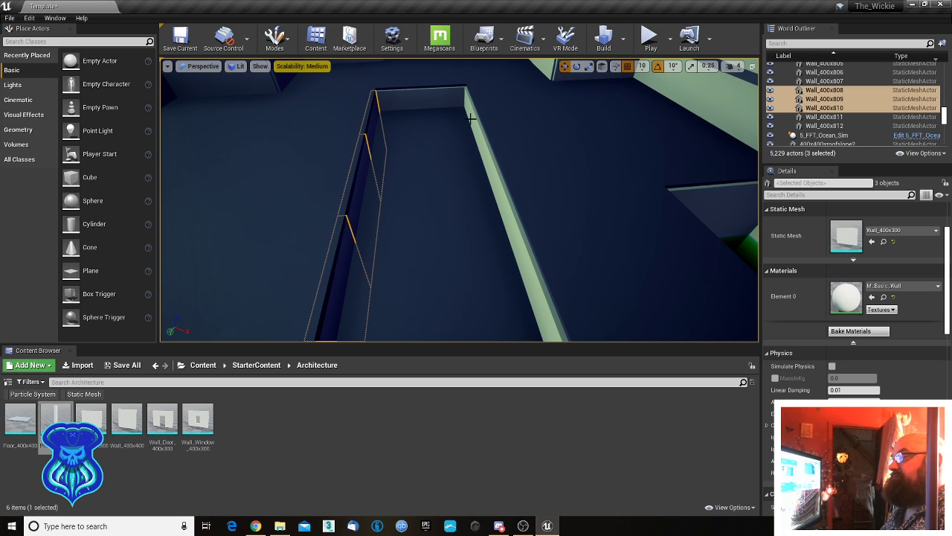
click(478, 154)
ctrl+click(503, 196)
right_drag(503, 196, 517, 225)
ctrl+click(519, 221)
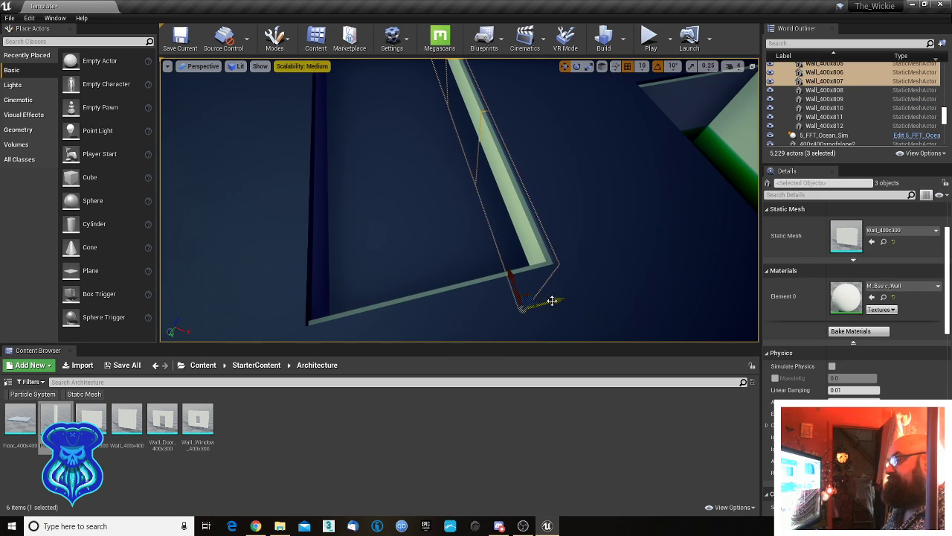
drag(552, 300, 552, 301)
- Push the central pit's sea-side end wall slightly outward, under the floor edge
right_drag(532, 286, 474, 224)
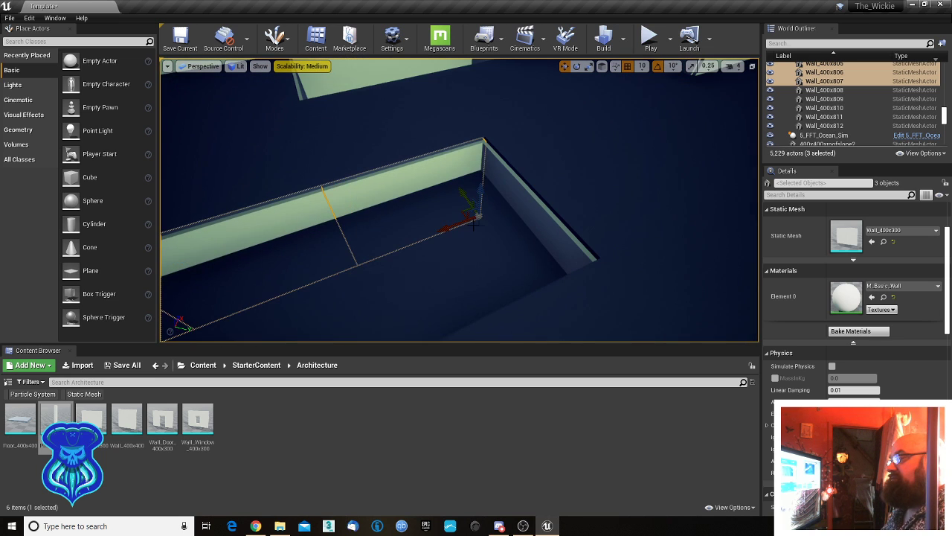
click(531, 209)
drag(583, 313, 586, 313)
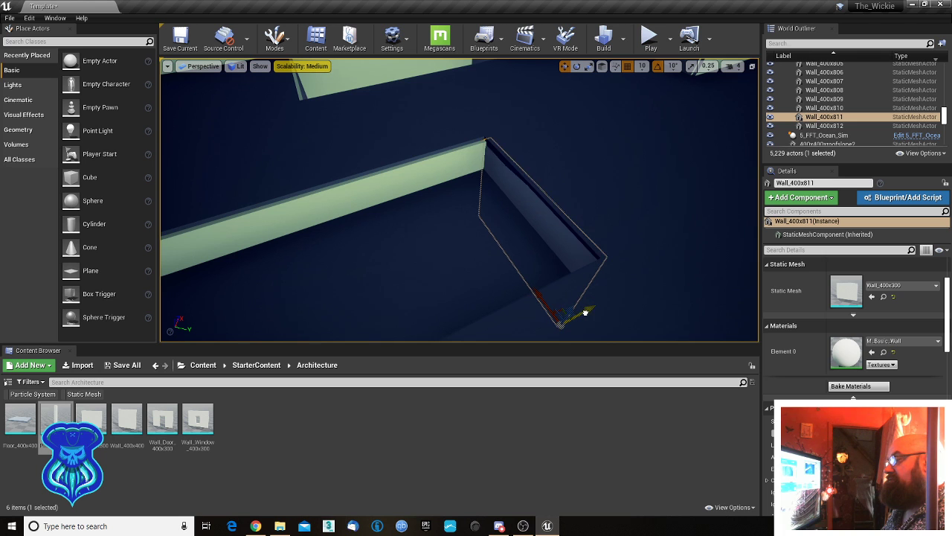
- Shift the pale-side lining wall nearest the pit's sea-side end slightly farther outward
right_drag(526, 180, 654, 134)
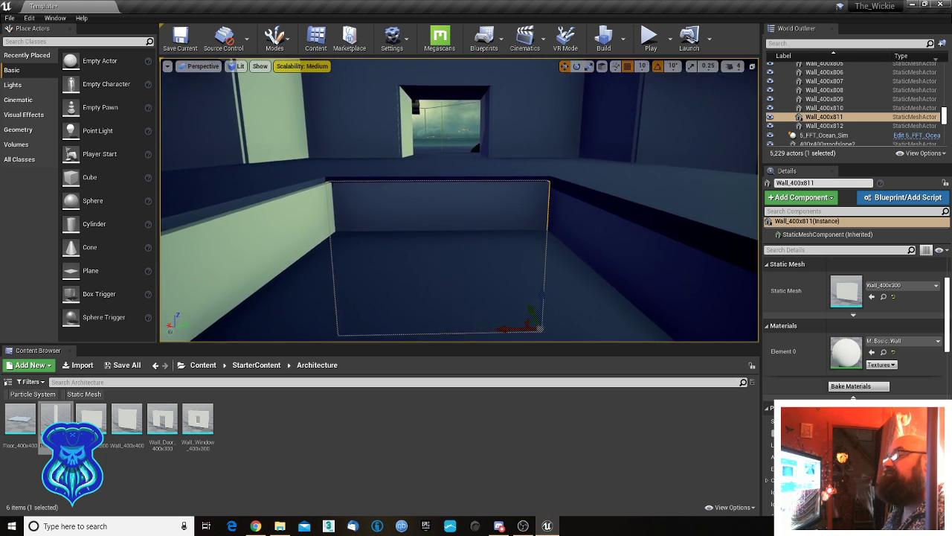
key(w)
right_drag(483, 194, 293, 196)
key(s)
click(409, 247)
right_drag(409, 247, 348, 297)
drag(497, 217, 491, 216)
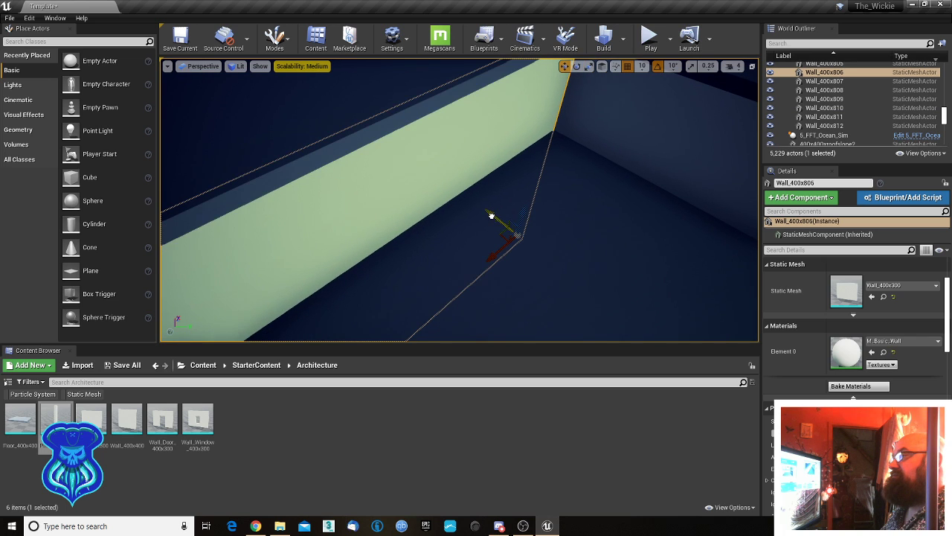
mouse_move(585, 237)
right_down()
mouse_move(569, 250)
mouse_move(575, 230)
right_up()
click(580, 197)
key(Delete)
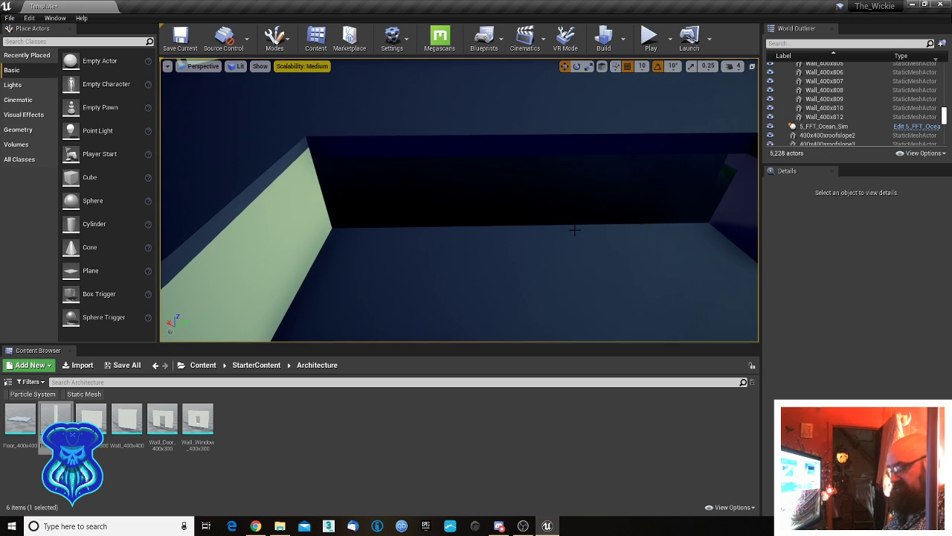
key(ctrl+z)
- Fine-tune the position of the central pit's sea-side end wall with a slight nudge
right_drag(497, 241, 497, 241)
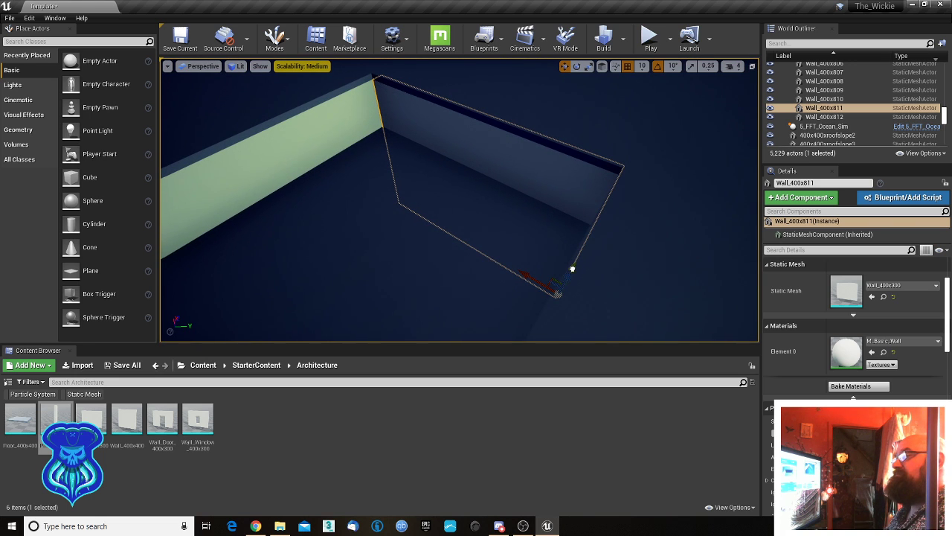
drag(572, 269, 570, 271)
right_drag(571, 271, 571, 272)
- Shift the other two pale-side lining walls outward together to line up with the one already moved
right_drag(377, 209, 377, 209)
click(437, 222)
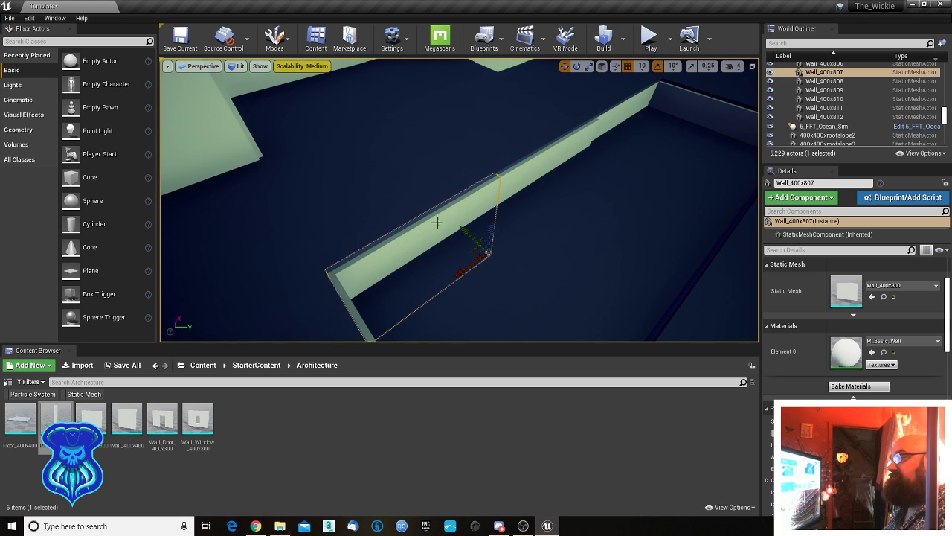
ctrl+click(513, 179)
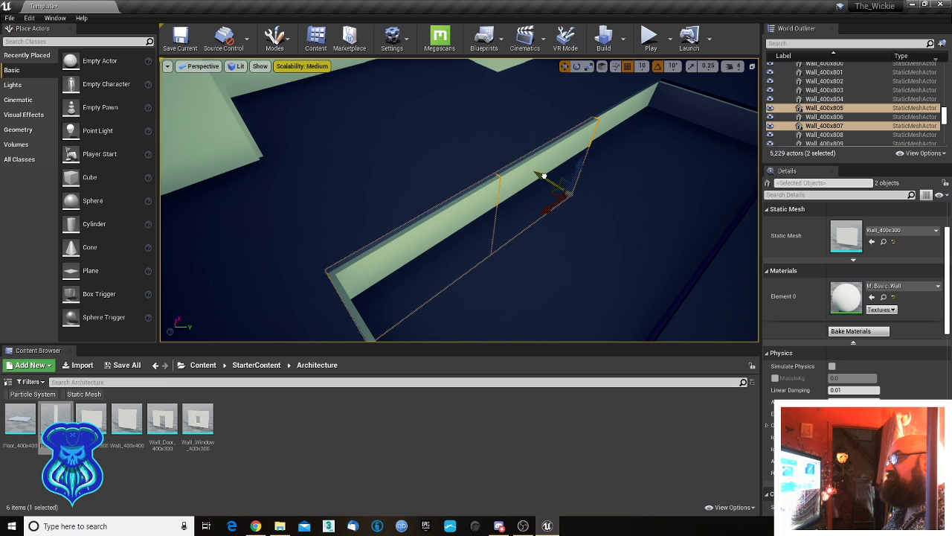
drag(544, 177, 540, 174)
- Push the end wall opposite the sea side slightly outward under the floor edge and lower it slightly
right_drag(580, 205, 372, 212)
click(498, 197)
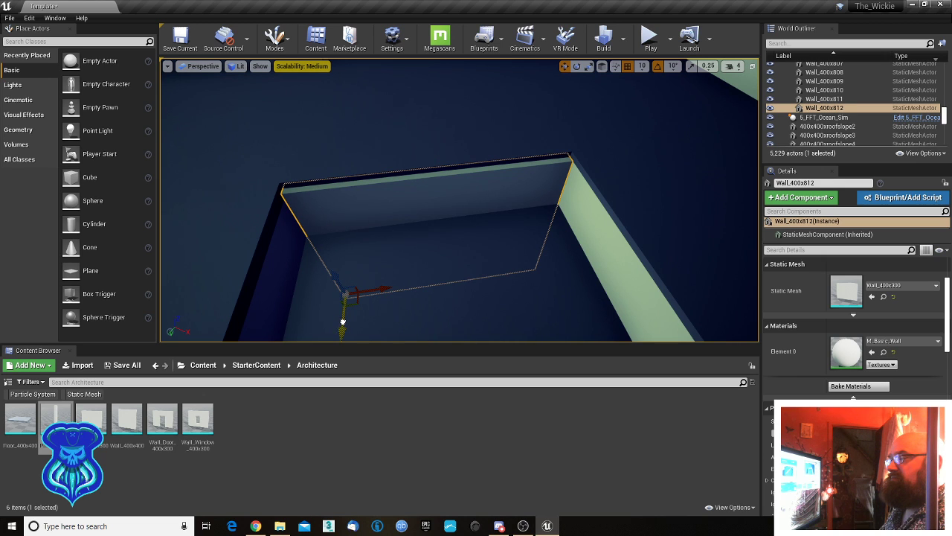
drag(342, 322, 343, 320)
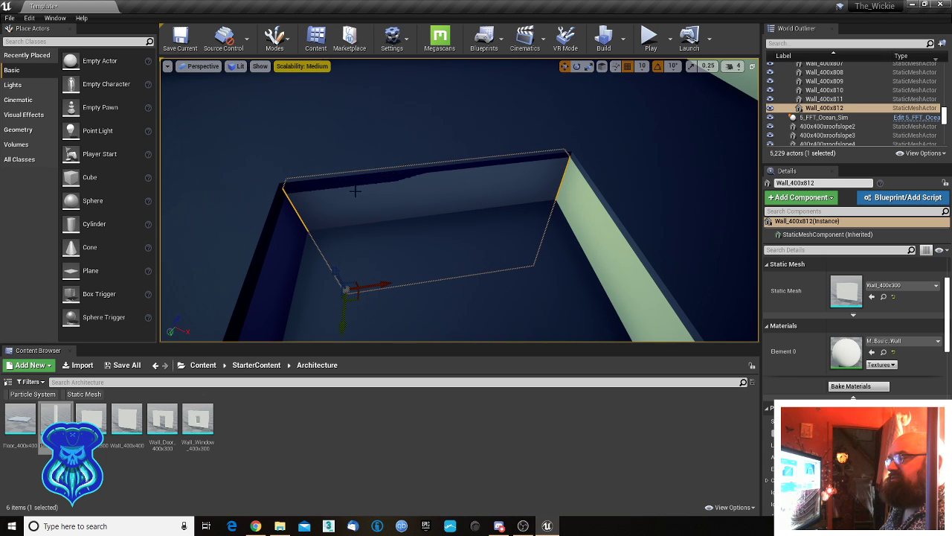
right_drag(402, 313, 394, 292)
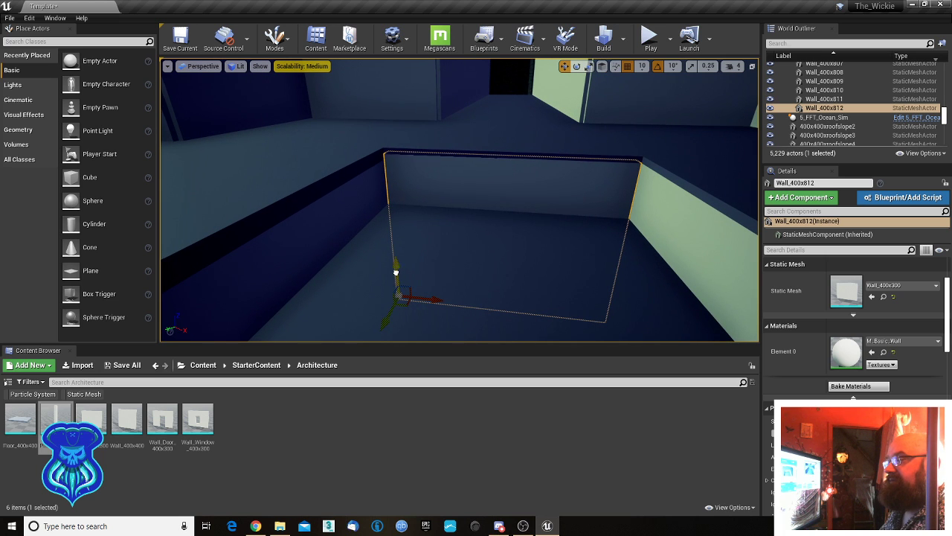
drag(396, 272, 395, 277)
- Move the central pit's sea-side end wall outward again to tuck its top edge under the floor
right_drag(395, 276, 421, 242)
click(413, 262)
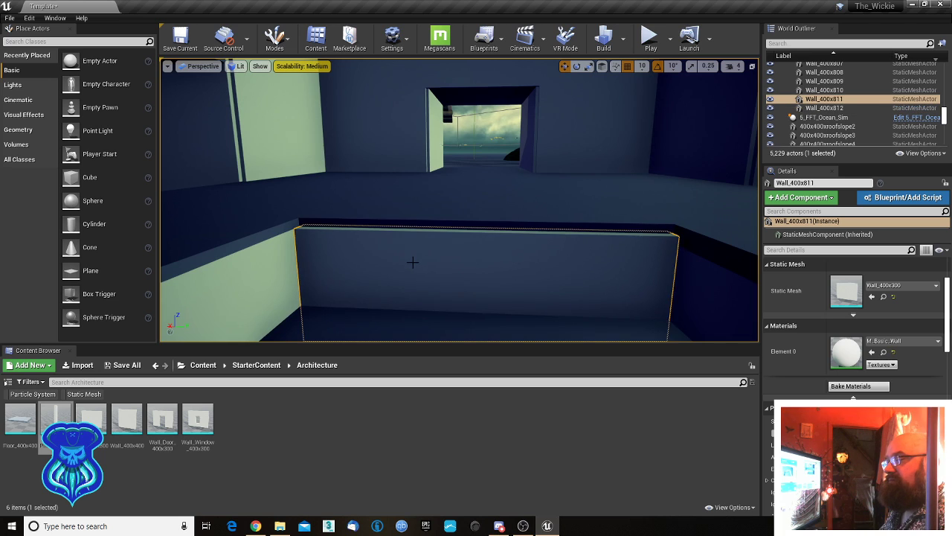
right_drag(482, 256, 468, 305)
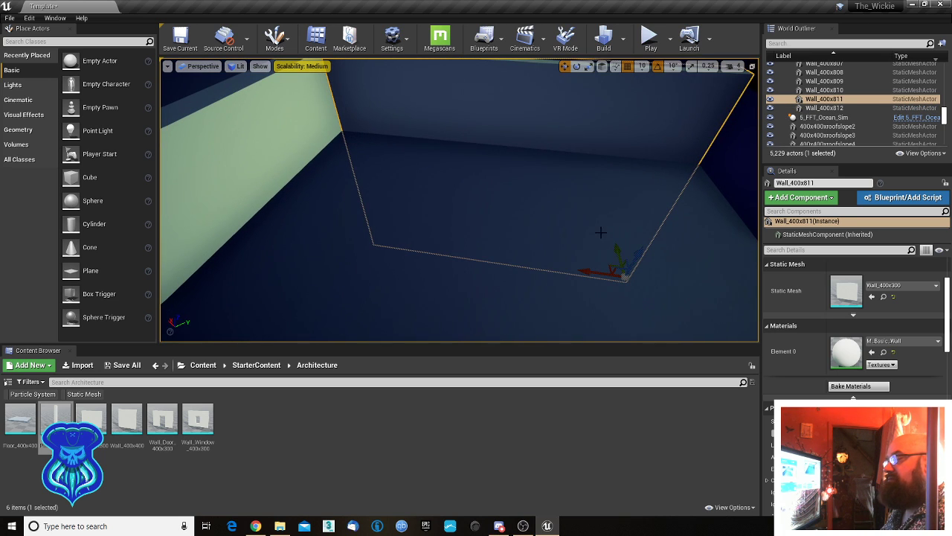
drag(618, 253, 617, 249)
- Lower the central pit's sea-side end wall slightly below the floor edge
right_drag(524, 211, 553, 178)
click(608, 105)
click(556, 237)
right_drag(556, 237, 573, 256)
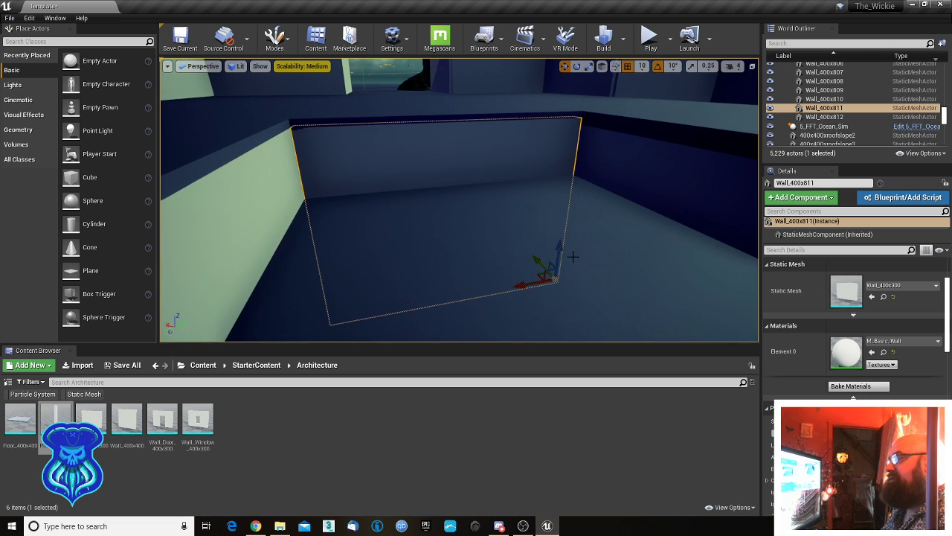
drag(559, 253, 559, 255)
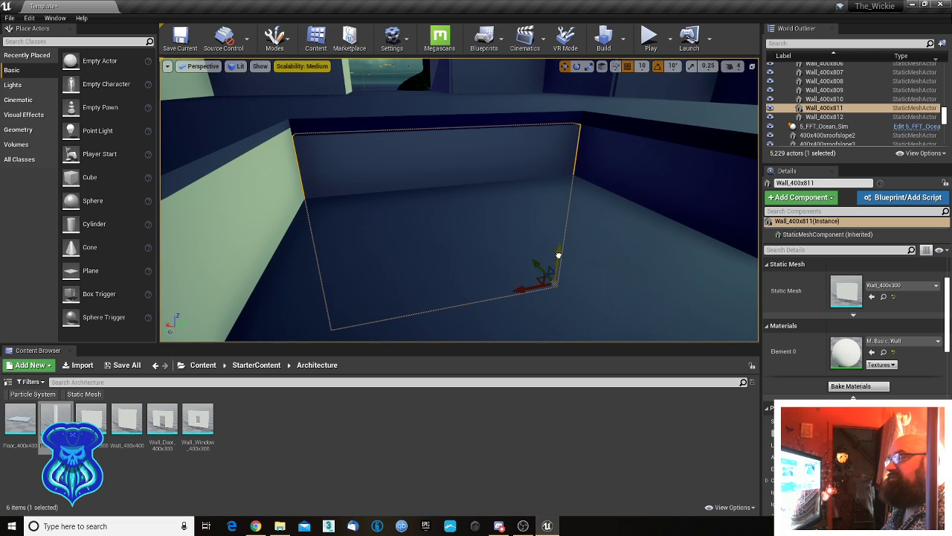
- Select the three lining walls along the central pit's pale long side together
click(626, 166)
right_drag(626, 166, 543, 217)
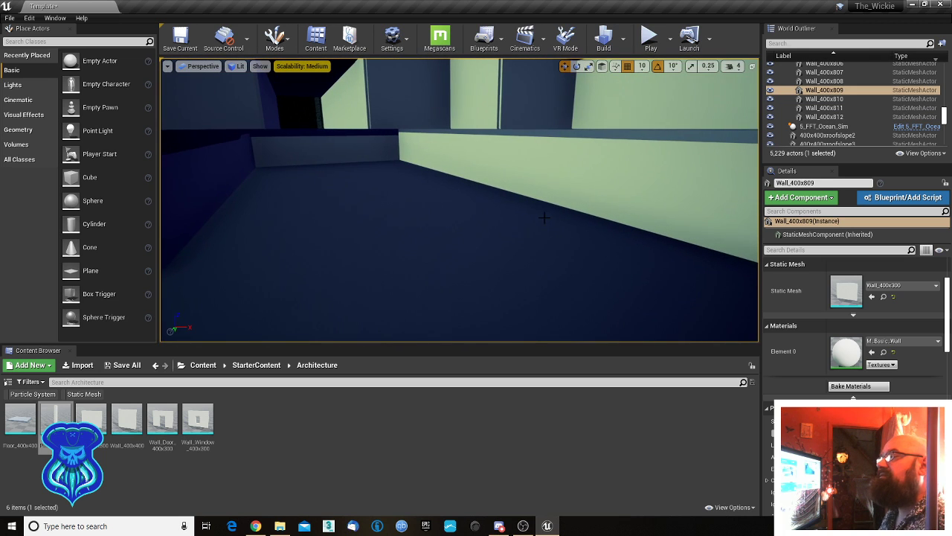
click(436, 158)
ctrl+click(501, 172)
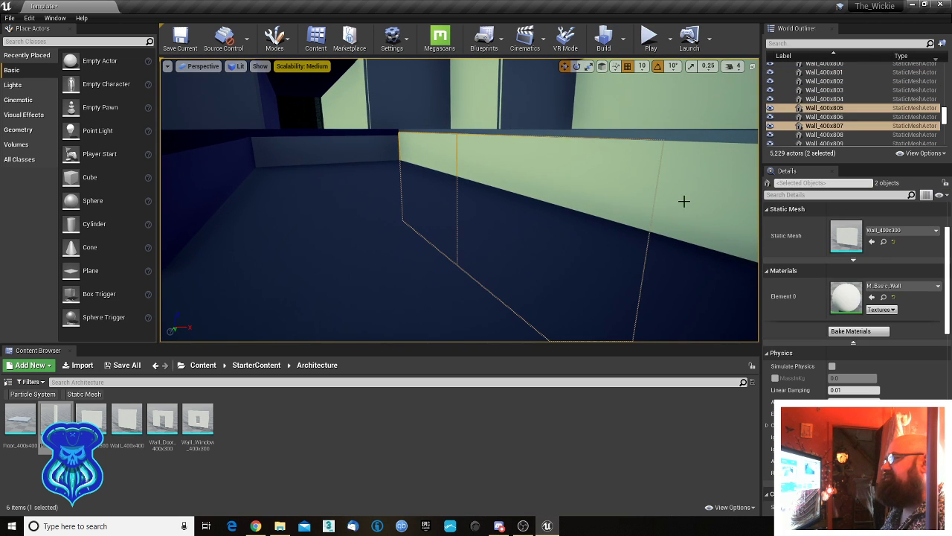
ctrl+click(612, 215)
right_drag(612, 215, 563, 203)
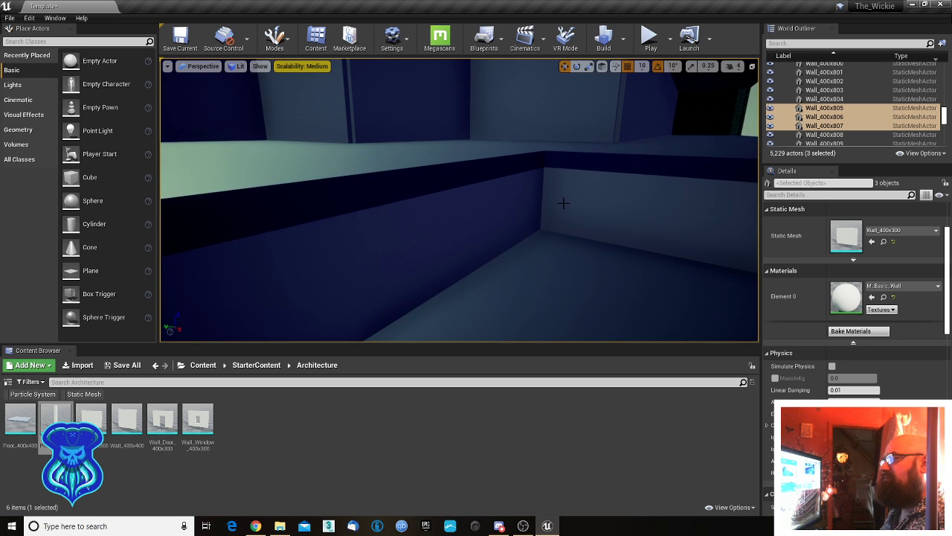
- Lower the three lining walls along the central pit's shaded long side together by a slight amount
click(526, 196)
right_drag(451, 197, 451, 197)
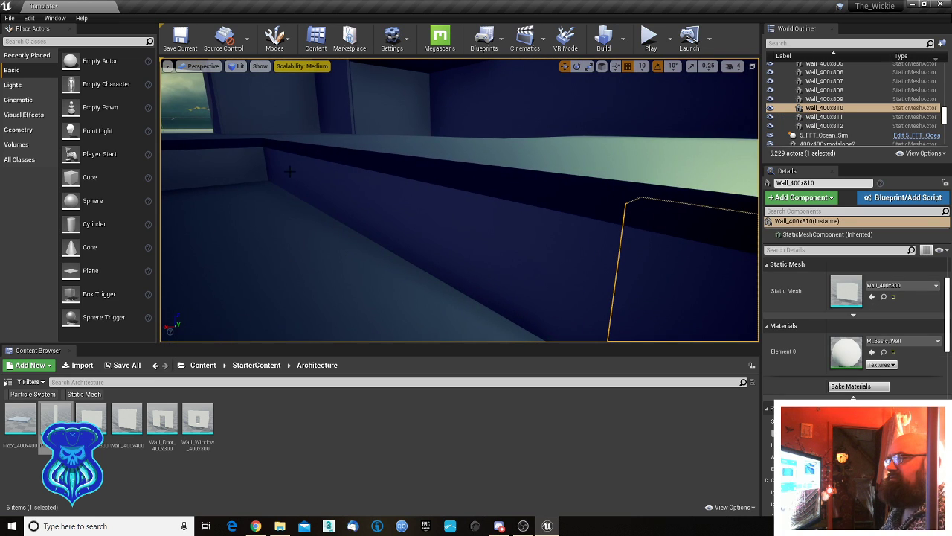
ctrl+click(292, 173)
ctrl+click(423, 217)
right_drag(371, 280, 371, 280)
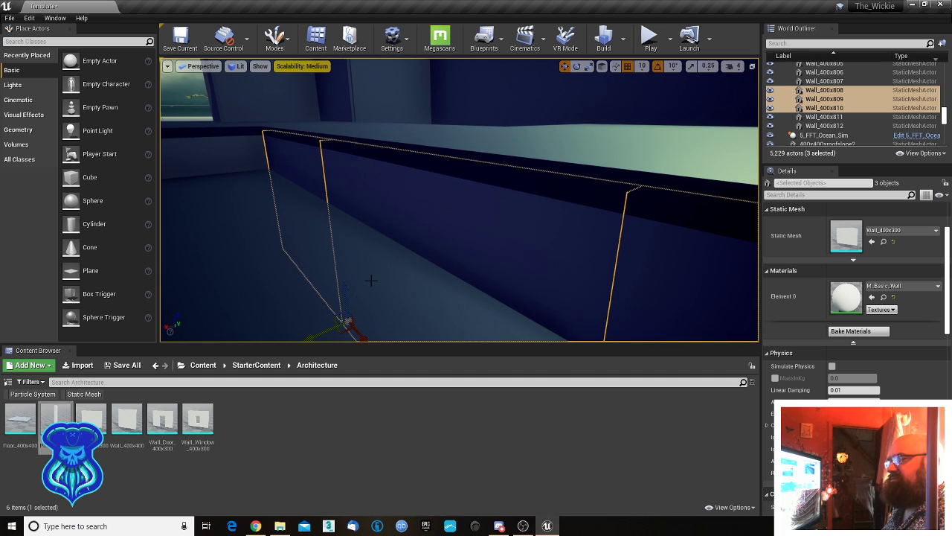
drag(345, 299, 344, 302)
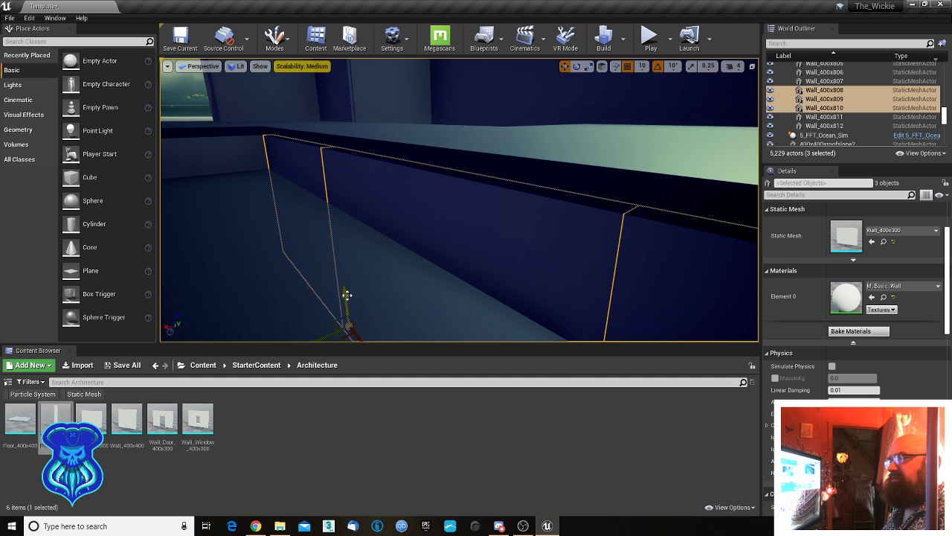
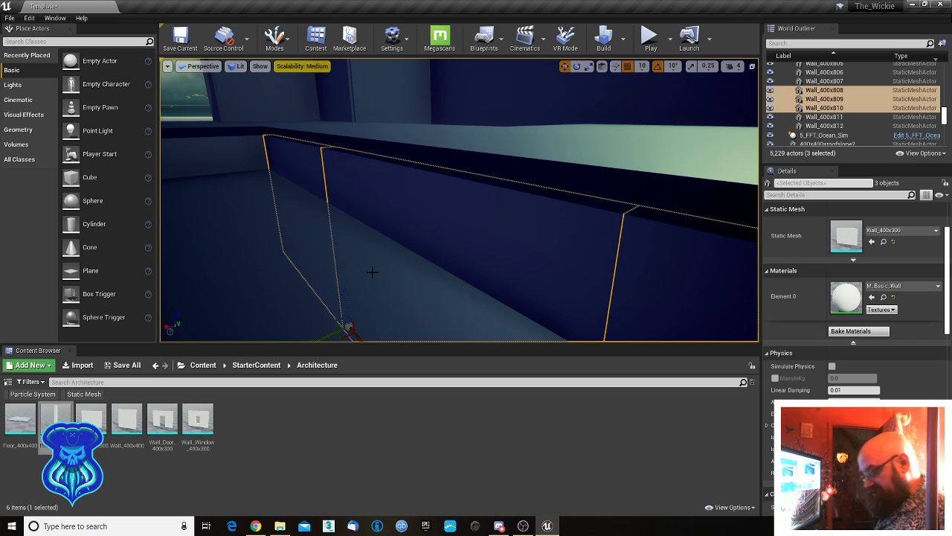
- Lower the end lining wall of the side floor pit slightly and push it outward under the floor edge
click(398, 236)
right_drag(406, 270, 329, 249)
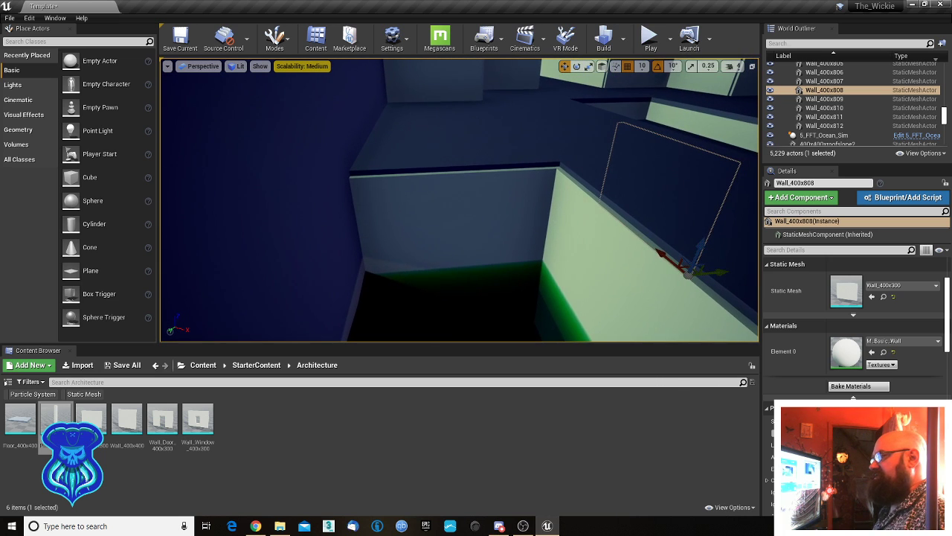
click(442, 230)
right_drag(442, 229, 443, 223)
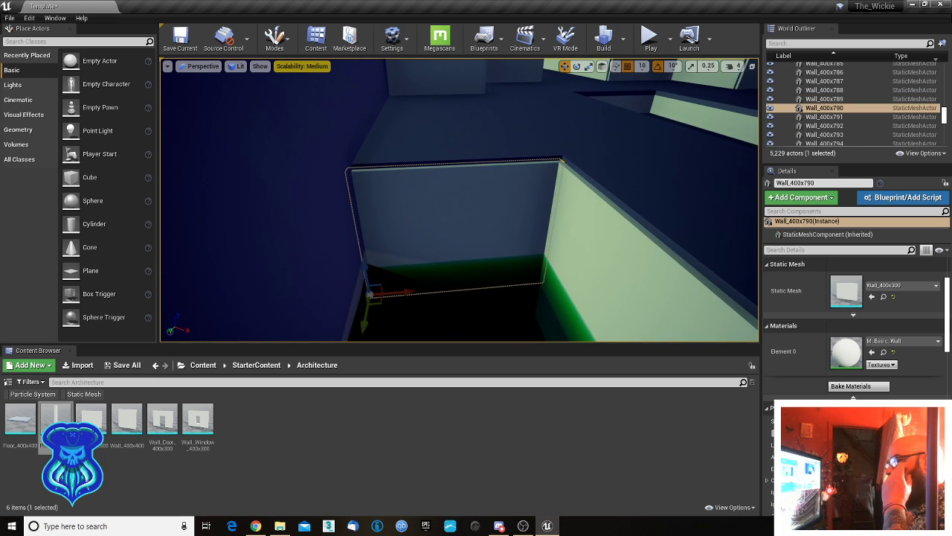
drag(366, 273, 365, 275)
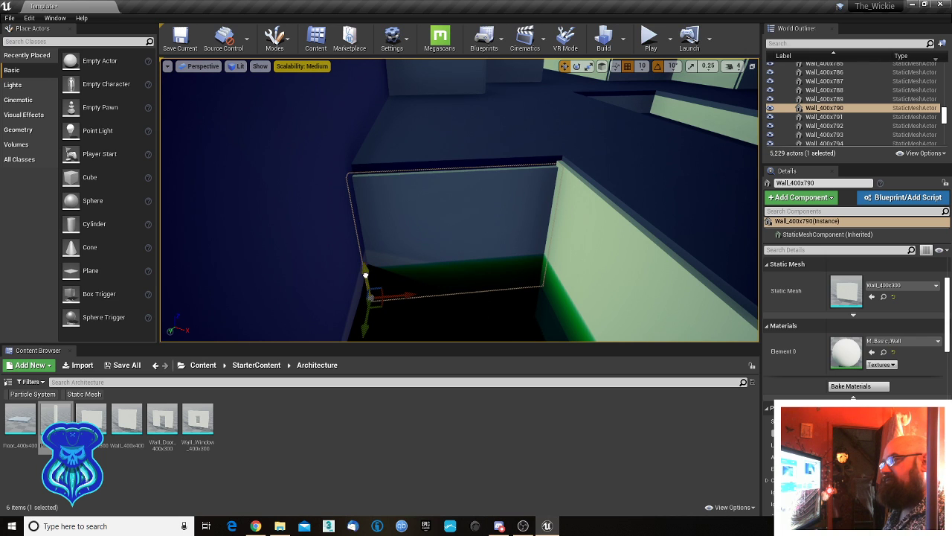
drag(365, 329, 366, 327)
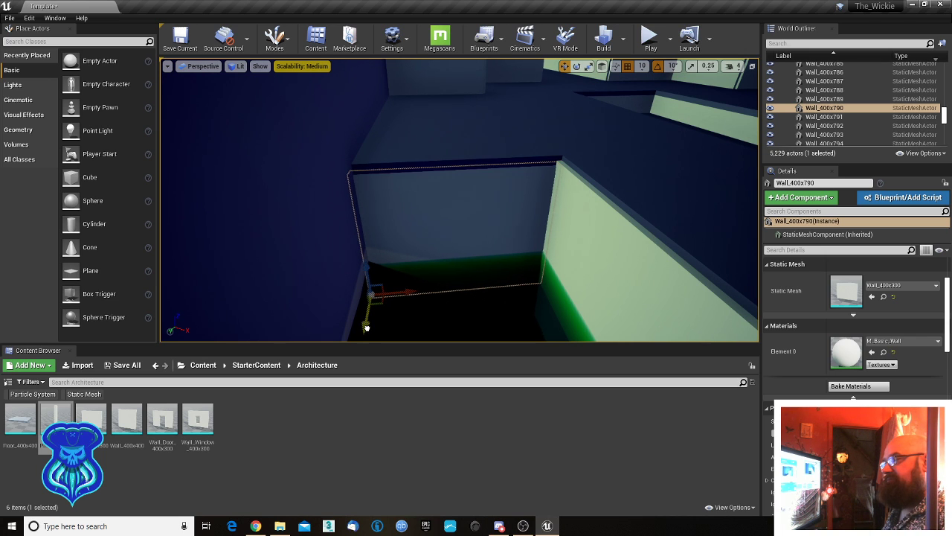
- Adjust the side pit's two long pale lining walls together so they tuck under the floor edge
right_drag(449, 264, 449, 264)
click(448, 264)
ctrl+click(368, 235)
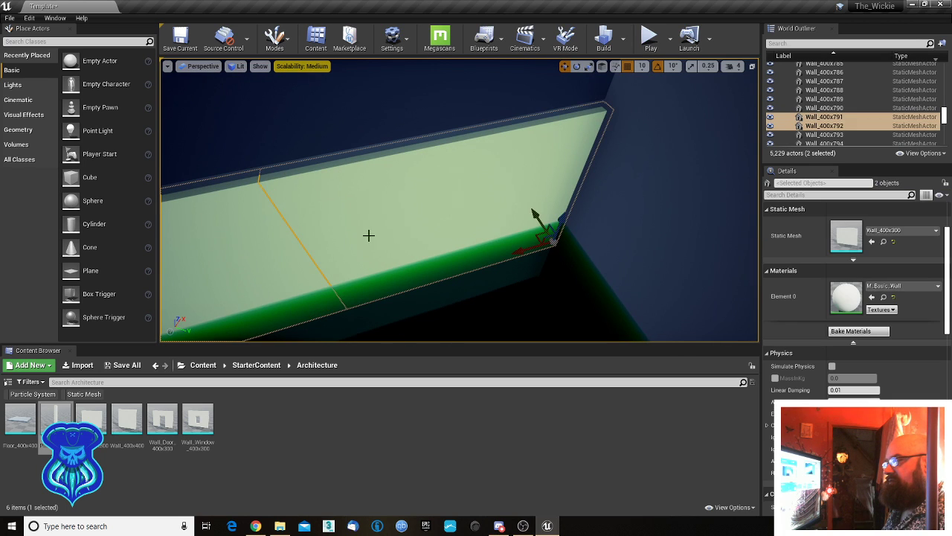
drag(559, 226, 532, 215)
right_drag(533, 215, 532, 215)
- Lower the end lining wall at the far side of the floor pit slightly so it sits below the floor edge
right_drag(428, 185, 427, 184)
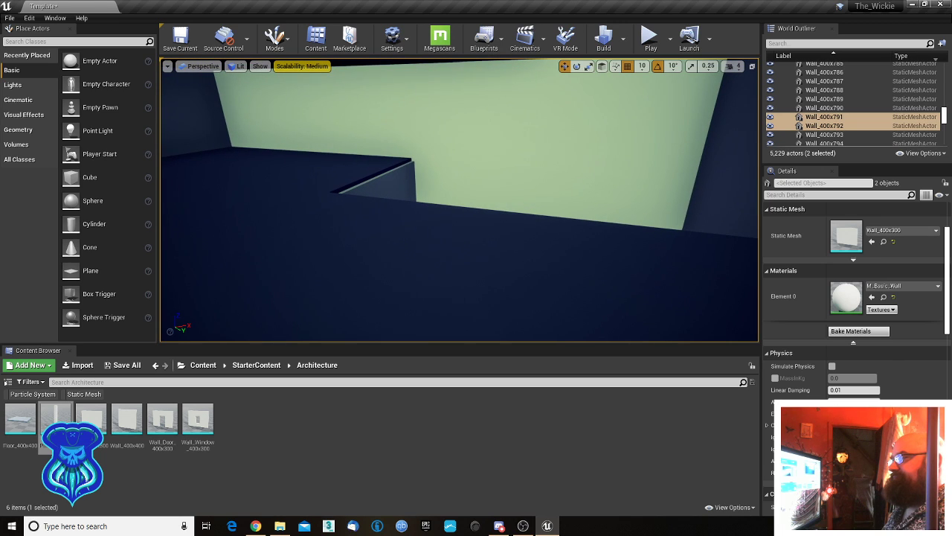
click(395, 179)
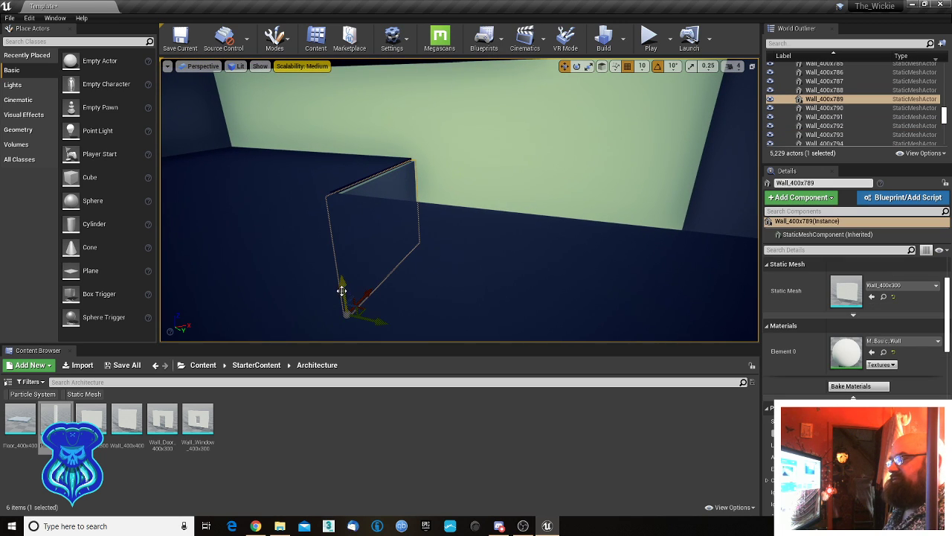
drag(341, 292, 339, 295)
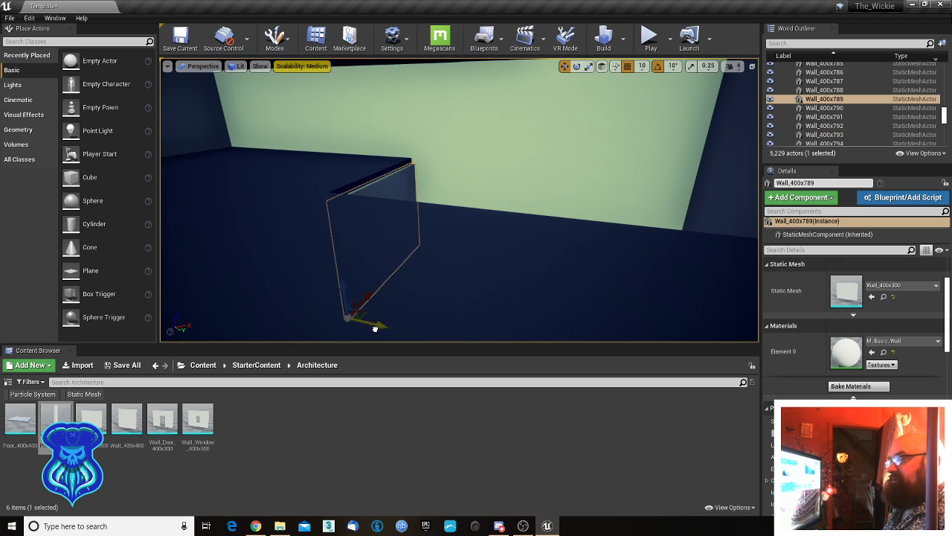
- Select the side pit's two dark long lining walls together and push them outward under the floor edge
right_drag(372, 326, 372, 325)
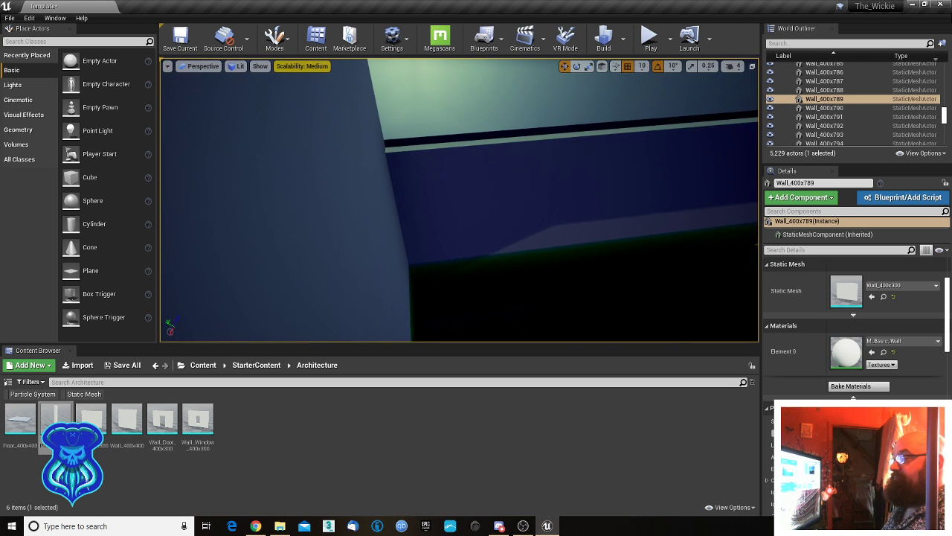
click(476, 208)
right_drag(476, 208, 476, 208)
ctrl+click(521, 182)
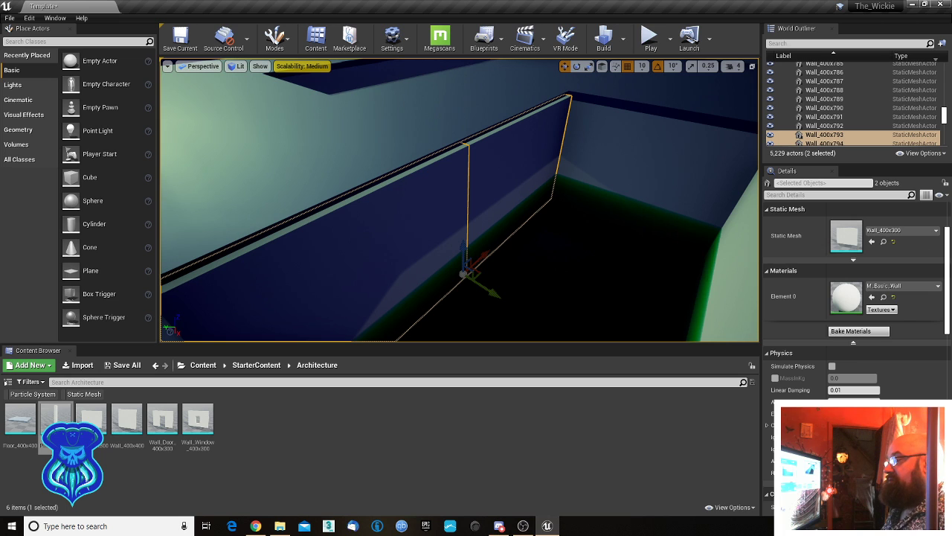
drag(485, 290, 456, 259)
- Select three wall panels along the narrow passage's dark side and shift them together slightly outward into the room wall
right_drag(456, 258, 465, 240)
click(435, 240)
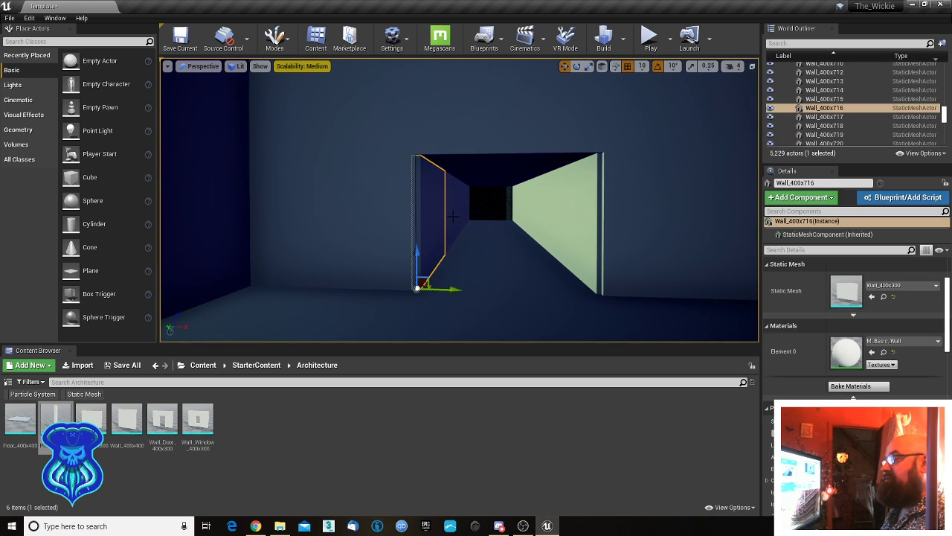
ctrl+click(467, 206)
ctrl+click(456, 214)
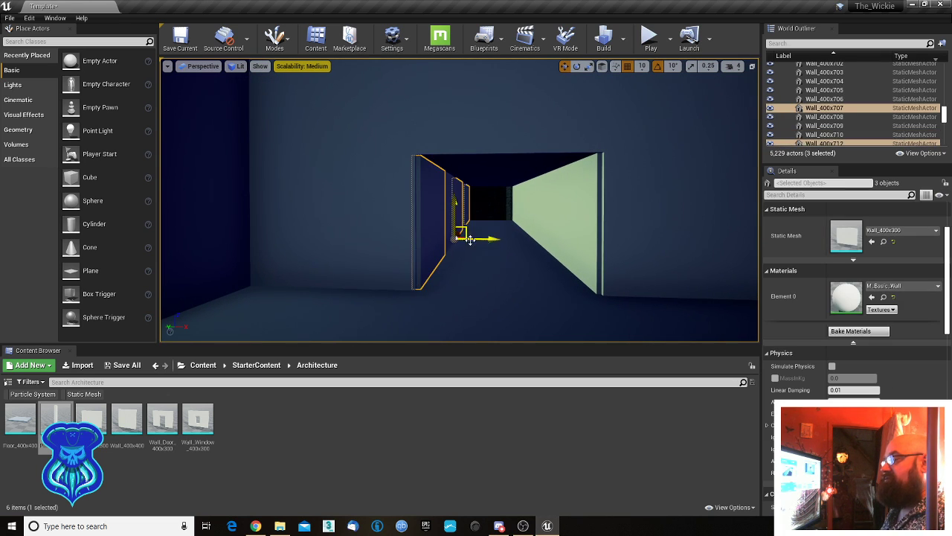
drag(478, 240, 475, 239)
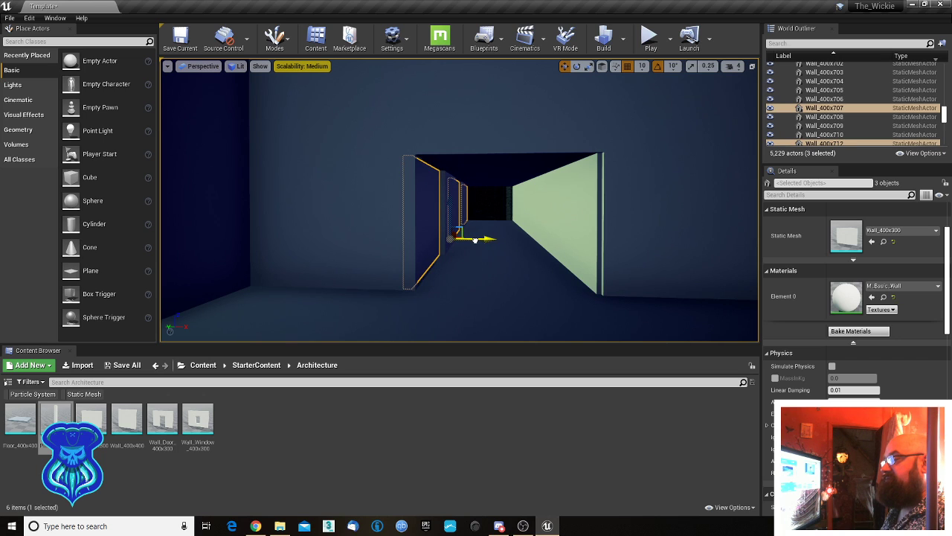
- Select the five pale wall panels along the passage's opposite side and shift them together slightly outward
click(517, 211)
ctrl+click(540, 225)
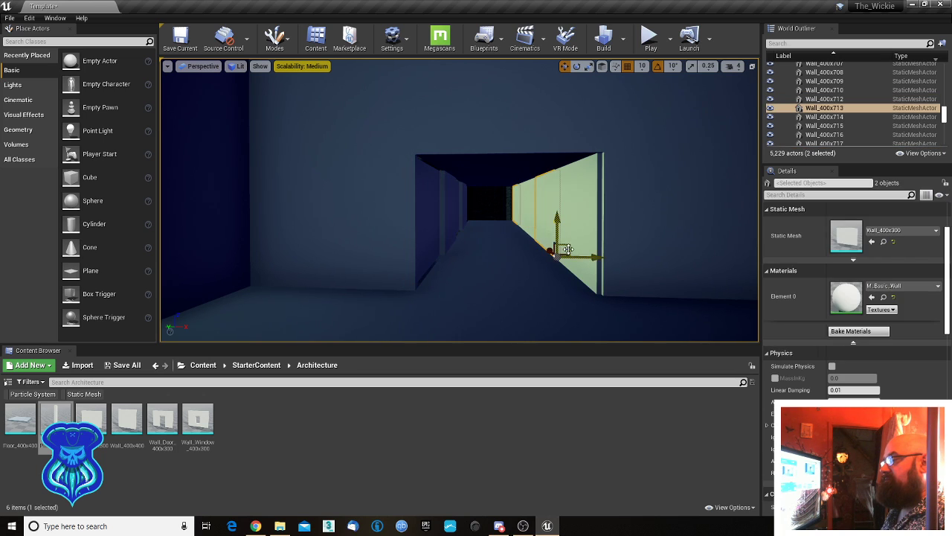
ctrl+click(528, 216)
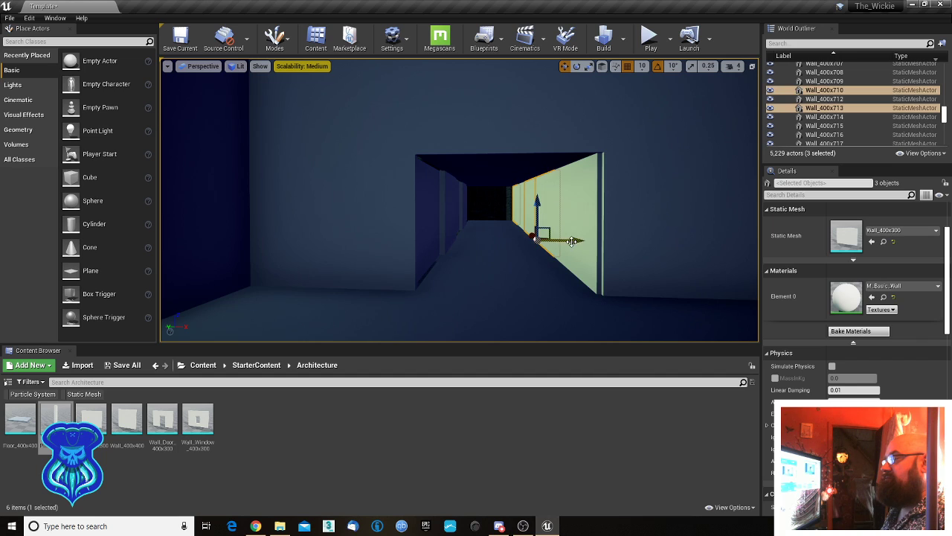
ctrl+click(521, 215)
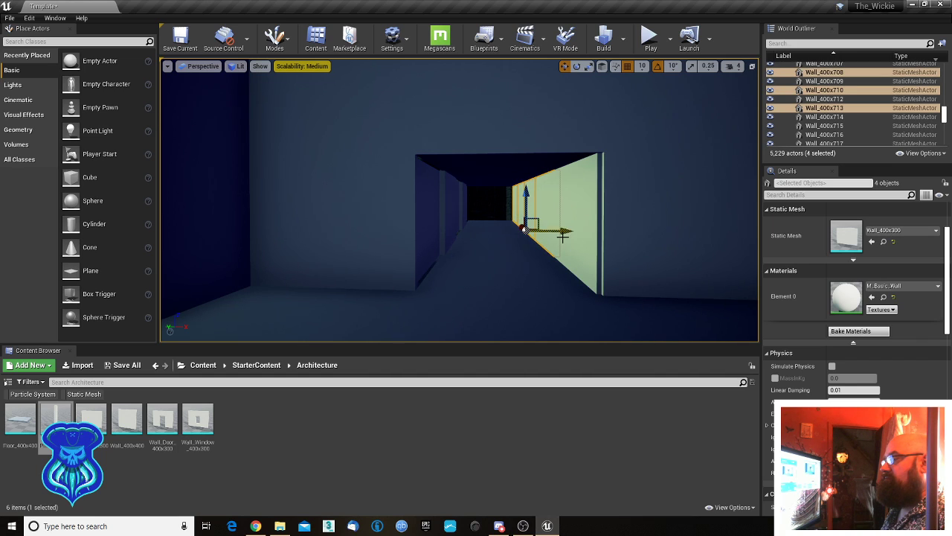
ctrl+click(578, 256)
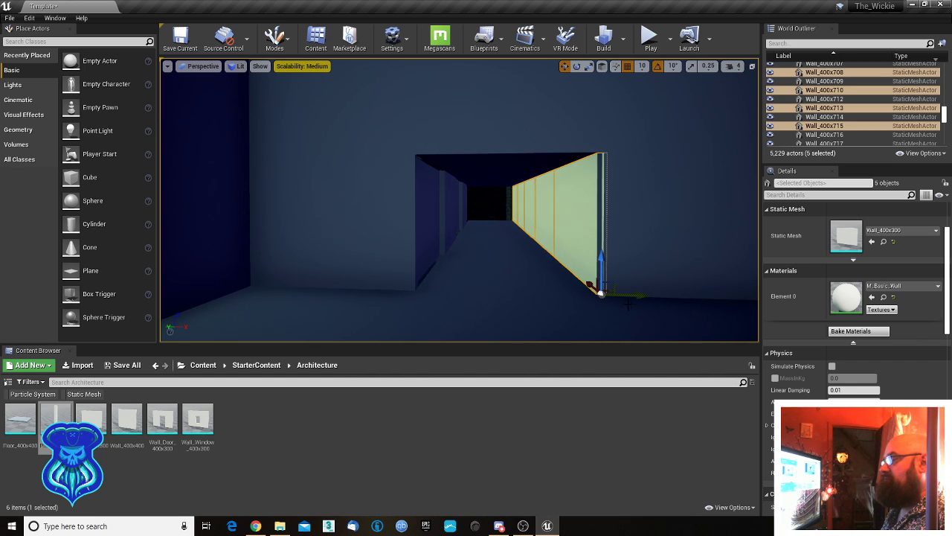
drag(619, 294, 625, 295)
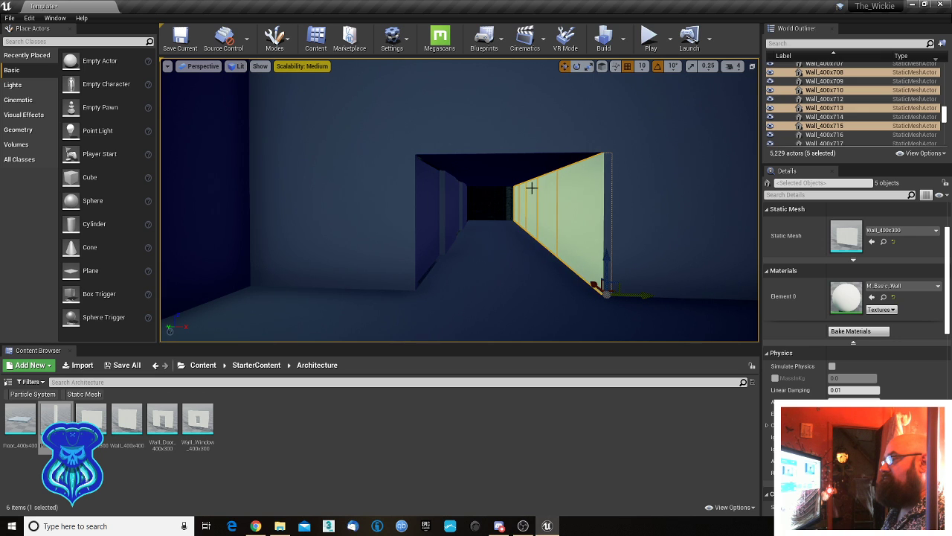
- Nudge the individual panels along the passage's dark side sideways so they line up flush with one another
key(w)
right_drag(455, 215, 428, 241)
click(458, 216)
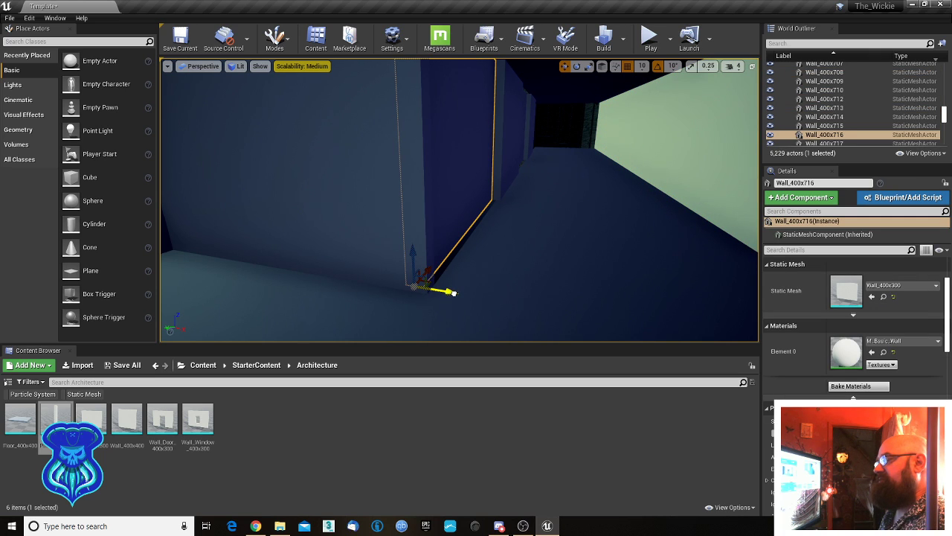
drag(454, 292, 457, 293)
click(506, 170)
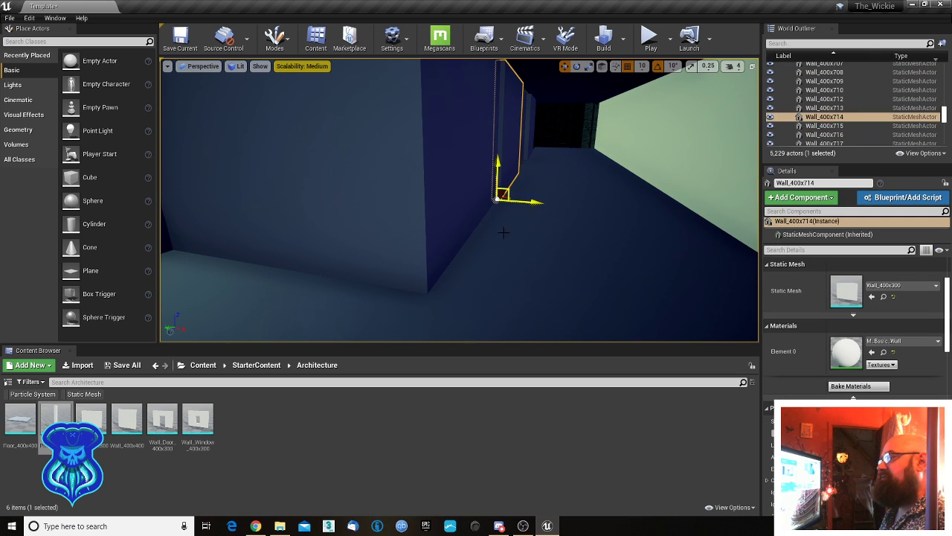
drag(516, 200, 546, 159)
click(521, 147)
click(528, 134)
key(f)
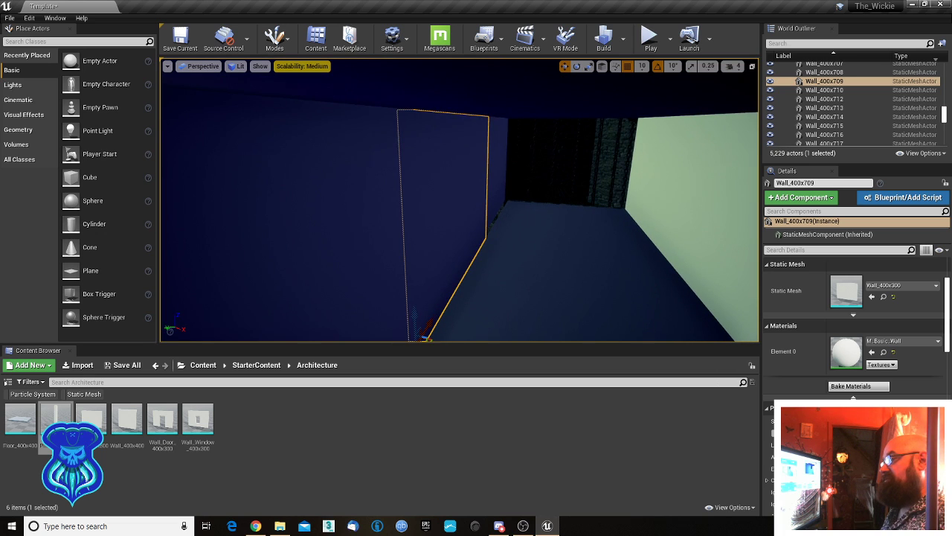
click(499, 184)
drag(516, 242, 519, 243)
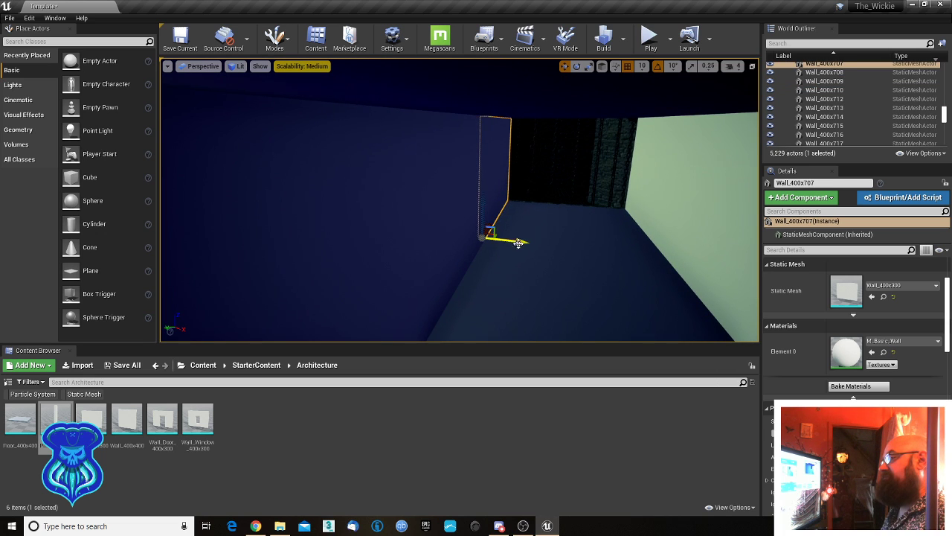
- Nudge the dark end wall of the wide recess in the pale room wall outward, flush with the opening
right_drag(558, 232, 592, 211)
key(w)
right_drag(446, 332, 389, 331)
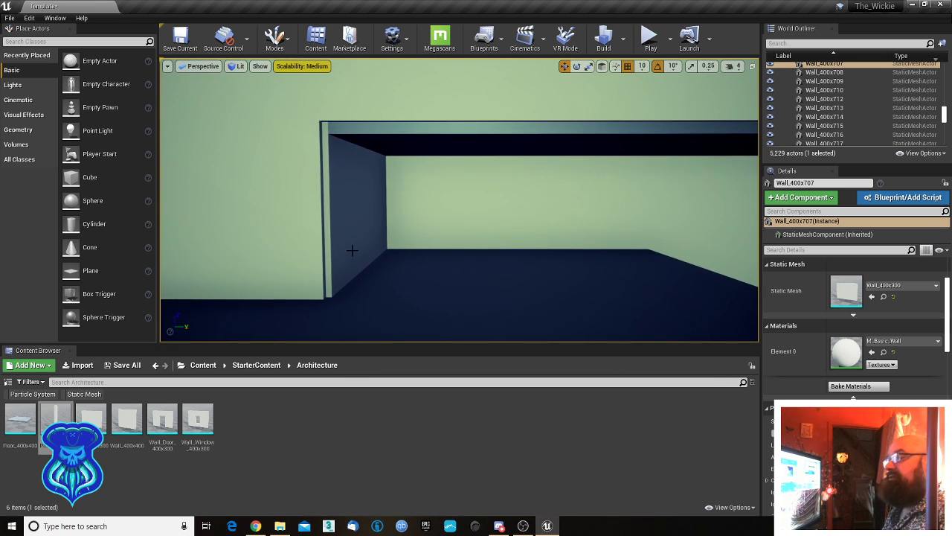
click(368, 246)
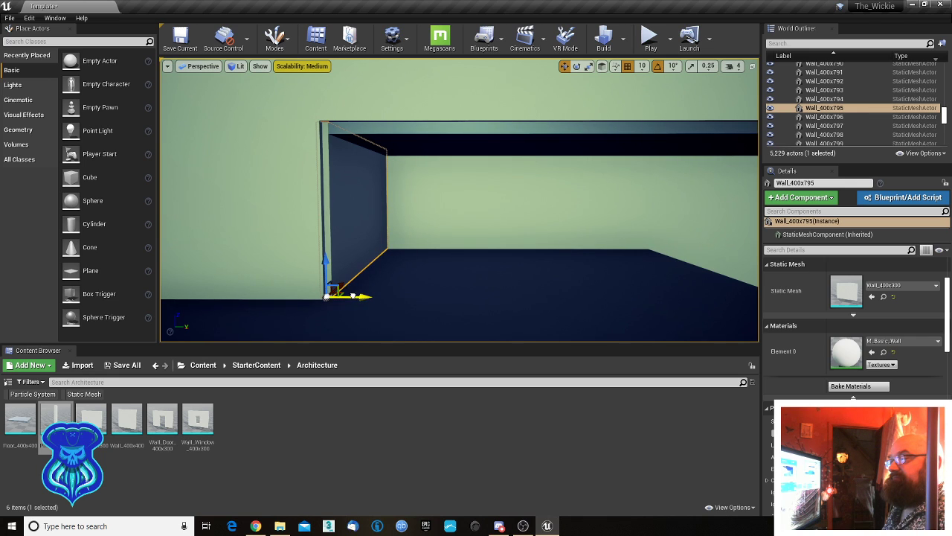
drag(354, 296, 350, 296)
- Select the four ceiling slabs over the wide recess in the pale wall and raise them together slightly
click(457, 143)
right_drag(468, 167, 494, 165)
ctrl+click(487, 144)
ctrl+click(612, 153)
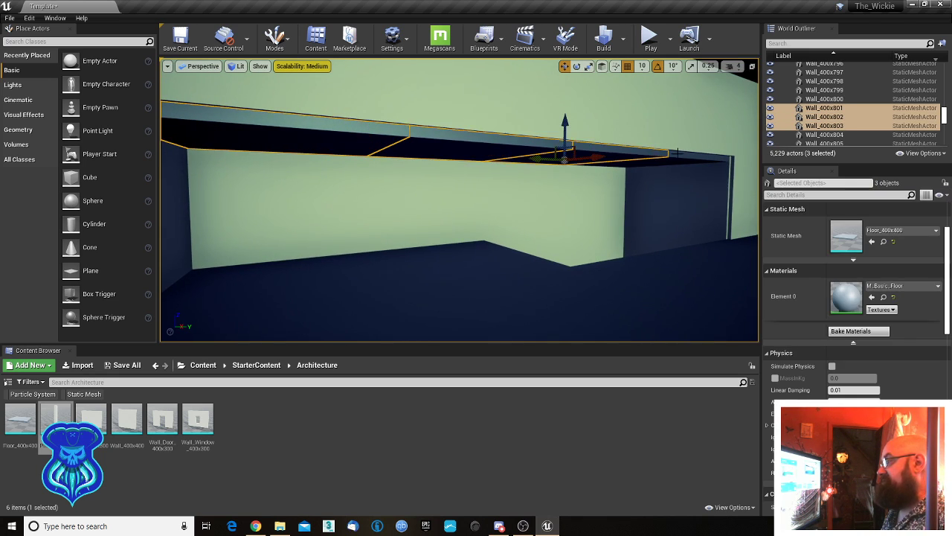
ctrl+click(677, 155)
drag(626, 131, 627, 126)
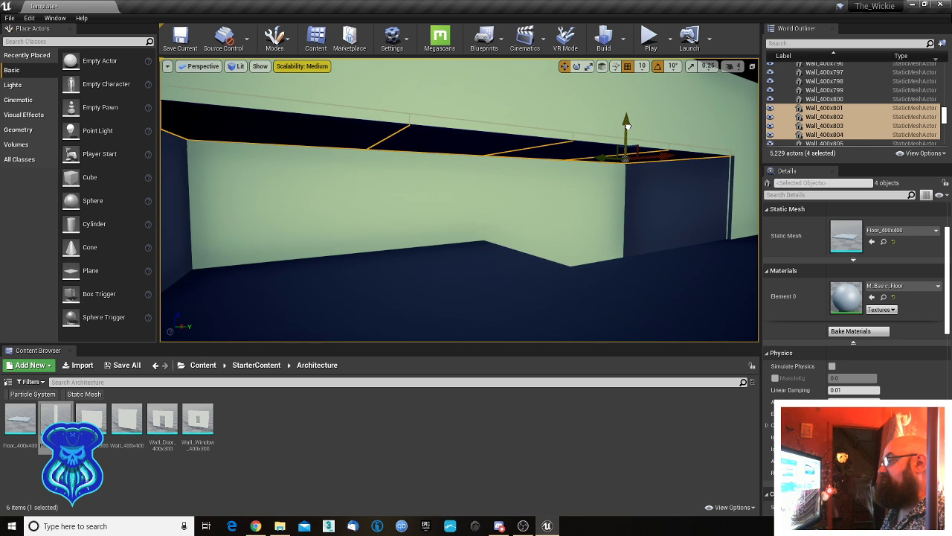
click(627, 127)
- Select the two stacked end walls of the pale-sided recess beside the floor pit and push them outward together
right_drag(628, 127, 645, 194)
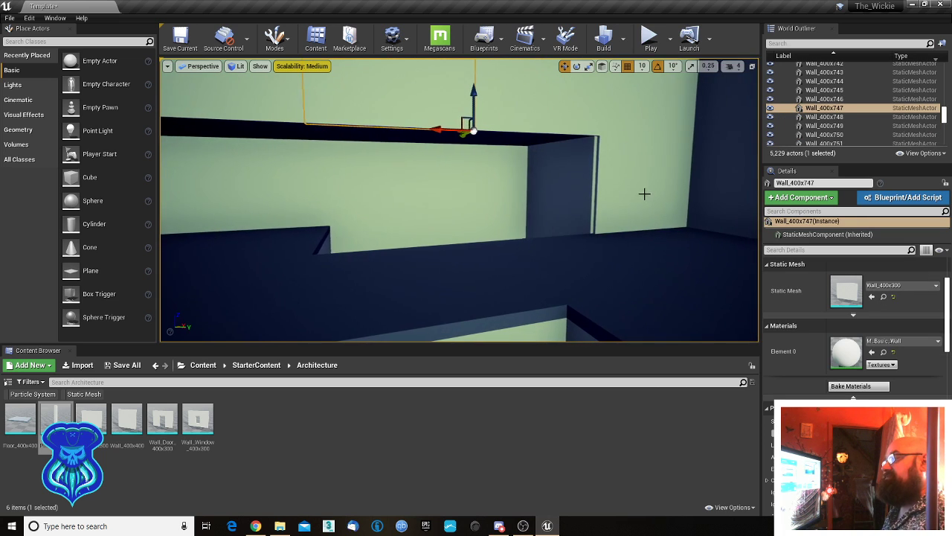
click(558, 212)
right_drag(557, 212, 563, 222)
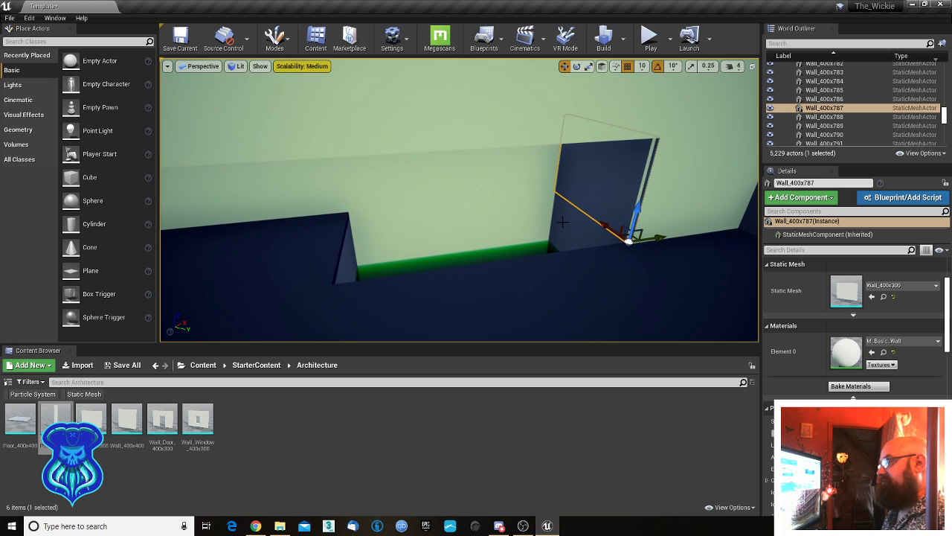
ctrl+click(623, 289)
drag(631, 316, 634, 315)
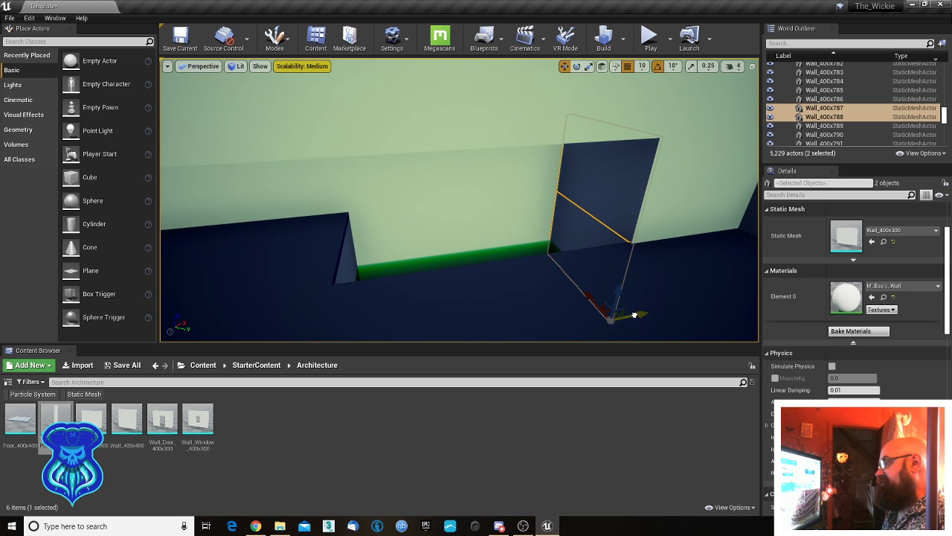
- Push the two stacked end walls of the pit recess on the dark side outward together
right_drag(520, 261, 671, 262)
right_drag(397, 267, 386, 283)
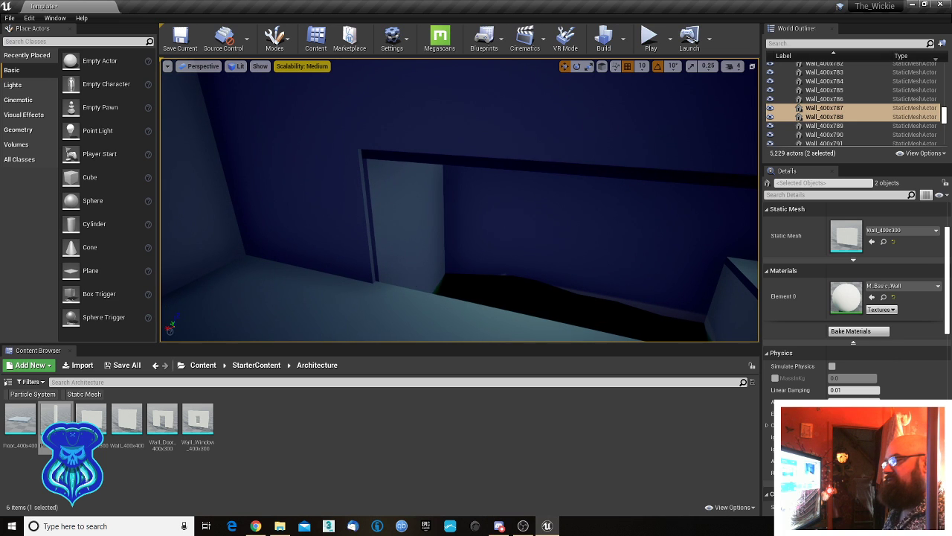
click(408, 253)
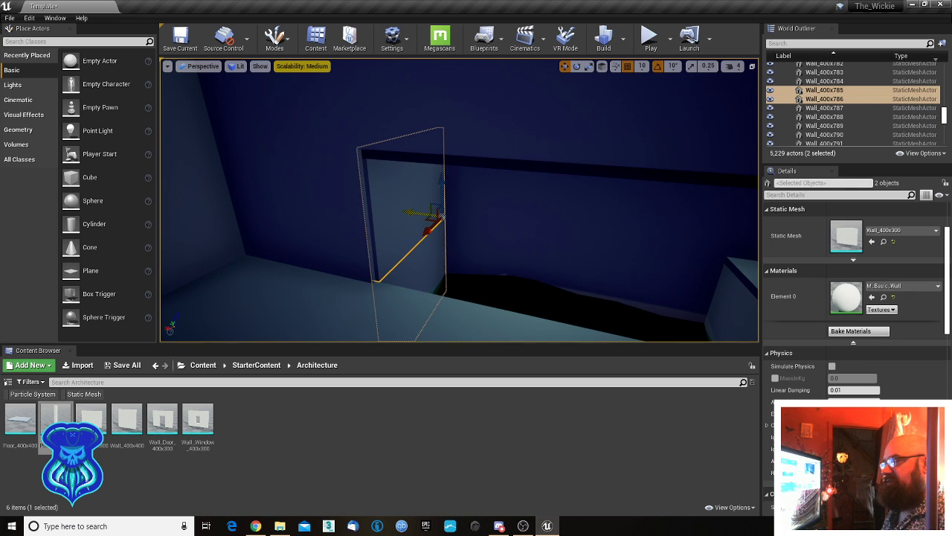
drag(409, 213, 411, 213)
- Select the four ceiling slabs over the dark wall's recess and raise them together slightly into the wall above
right_drag(416, 223, 472, 262)
click(692, 179)
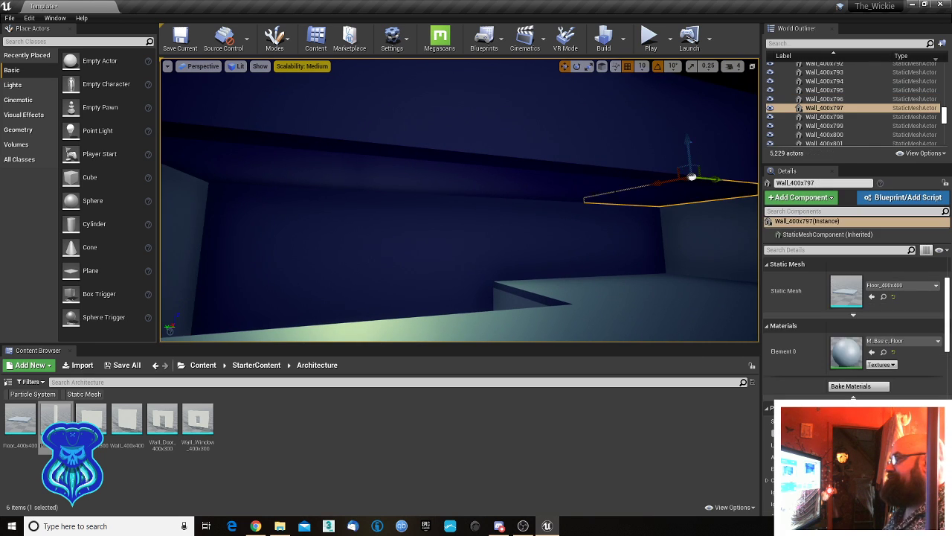
ctrl+click(583, 193)
right_drag(582, 193, 580, 194)
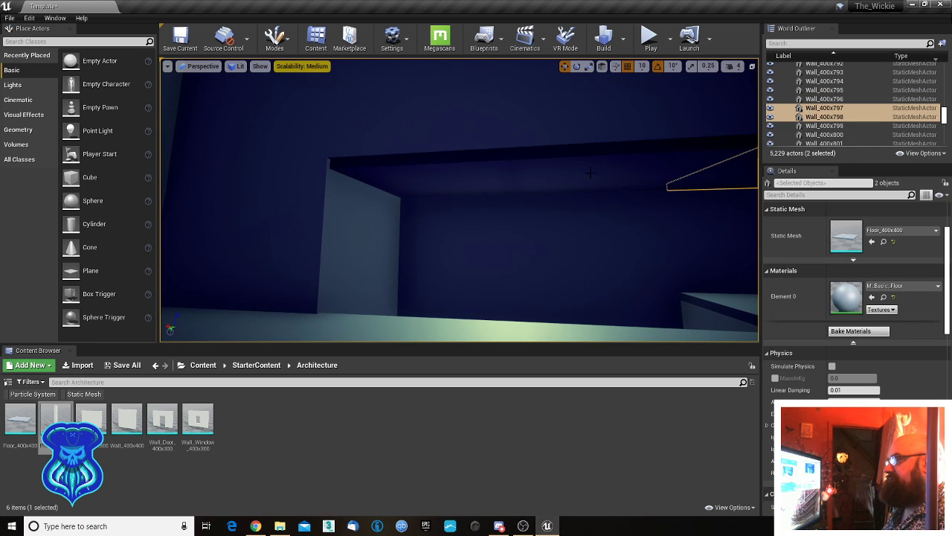
ctrl+click(589, 172)
ctrl+click(465, 179)
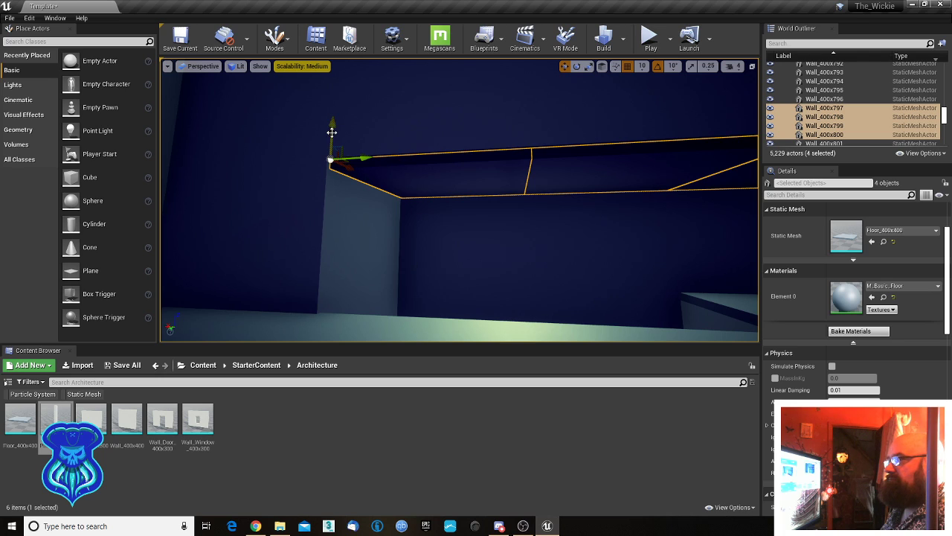
drag(332, 131, 332, 123)
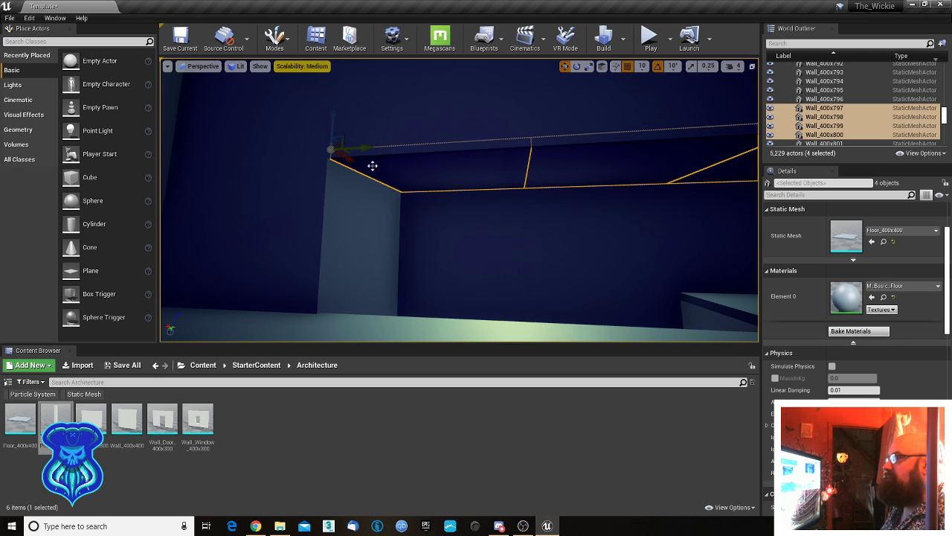
- Select the end wall of the dark wall's recess
right_drag(373, 166, 487, 227)
click(518, 265)
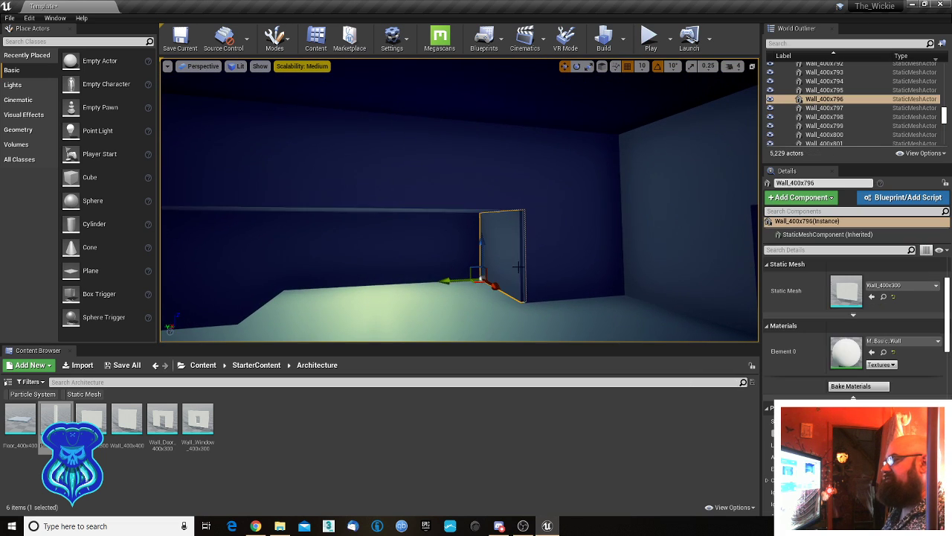
- Nudge the doorway's side wall along Y, and duplicate the outer opening's side wall, rotating the copy about the vertical axis to close that opening
drag(454, 280, 457, 280)
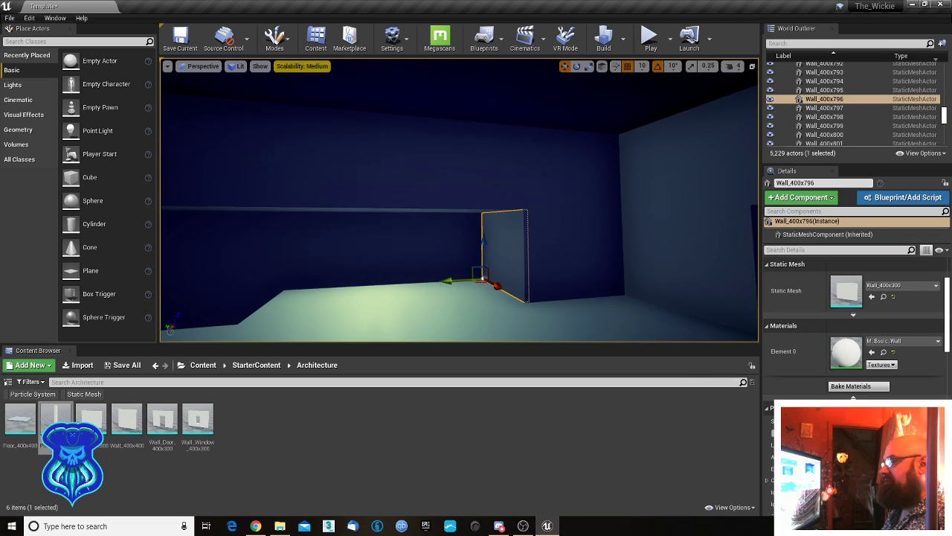
mouse_move(457, 281)
right_down()
mouse_move(268, 279)
mouse_move(472, 283)
right_up()
key(w)
click(487, 254)
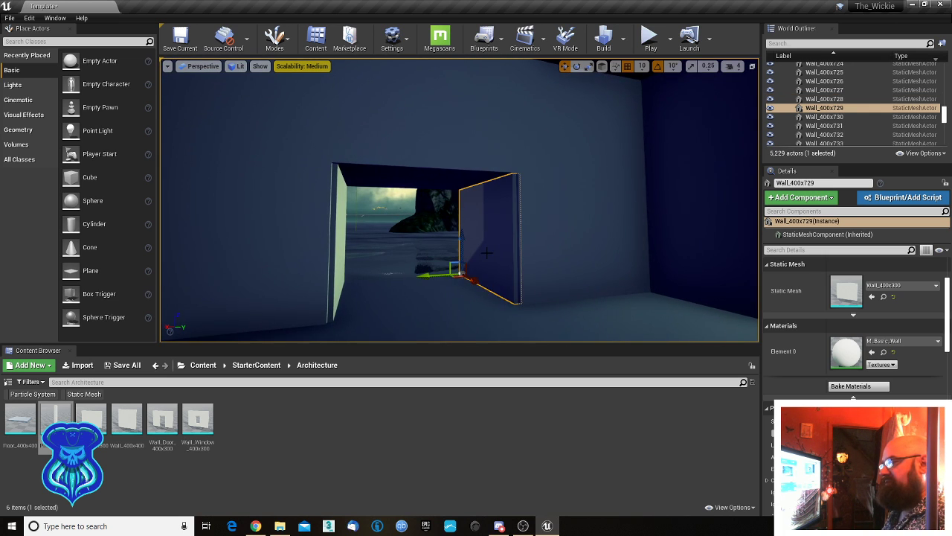
key(e)
alt+drag(452, 283, 484, 285)
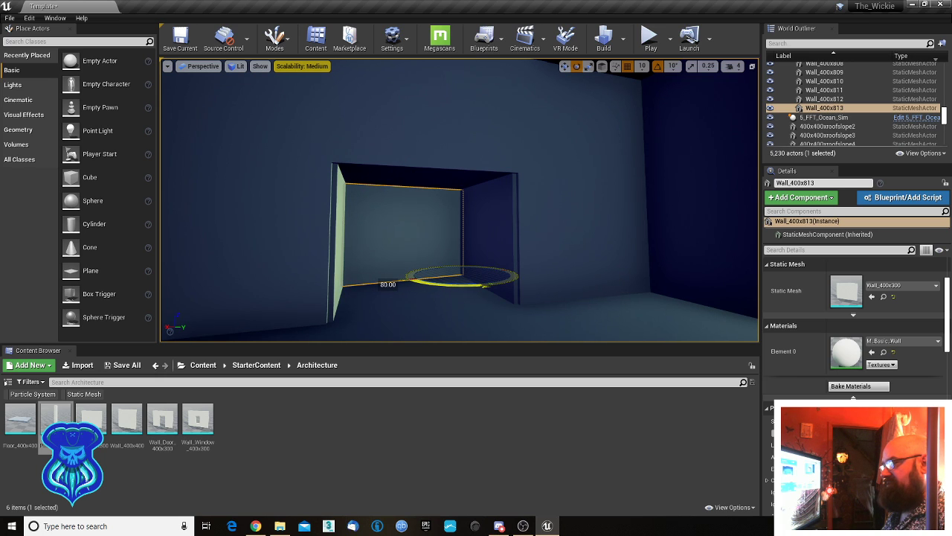
alt+drag(484, 285, 490, 285)
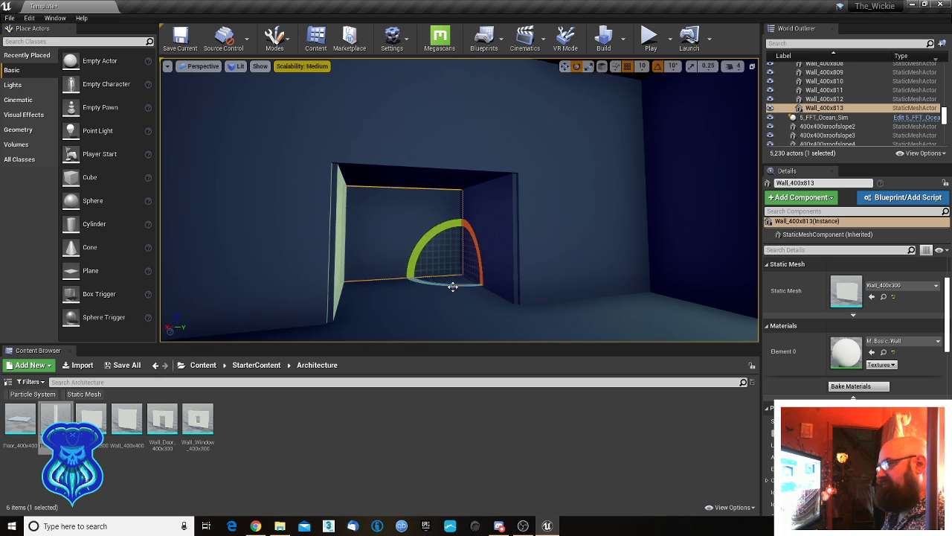
- Select the floor tile at the bottom of the sunken pit in the long room
right_drag(451, 286, 587, 292)
key(d)
key(a)
right_drag(438, 274, 160, 260)
key(s)
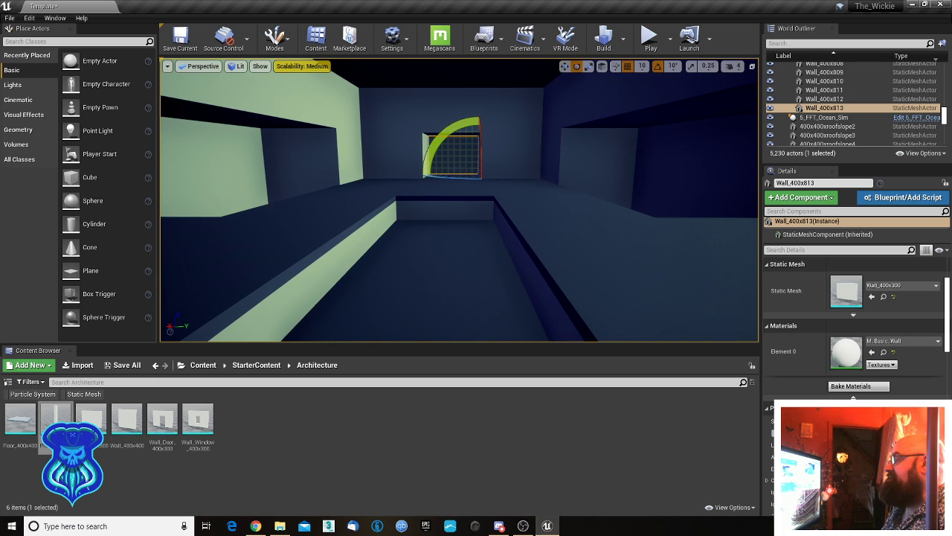
click(437, 255)
right_drag(436, 254, 387, 318)
key(w)
- Apply the Roman_Mosaic_Floor_3x3_M_00_inst material from the Megascans Surfaces folder to the pit floor tile beside the selected one
click(201, 366)
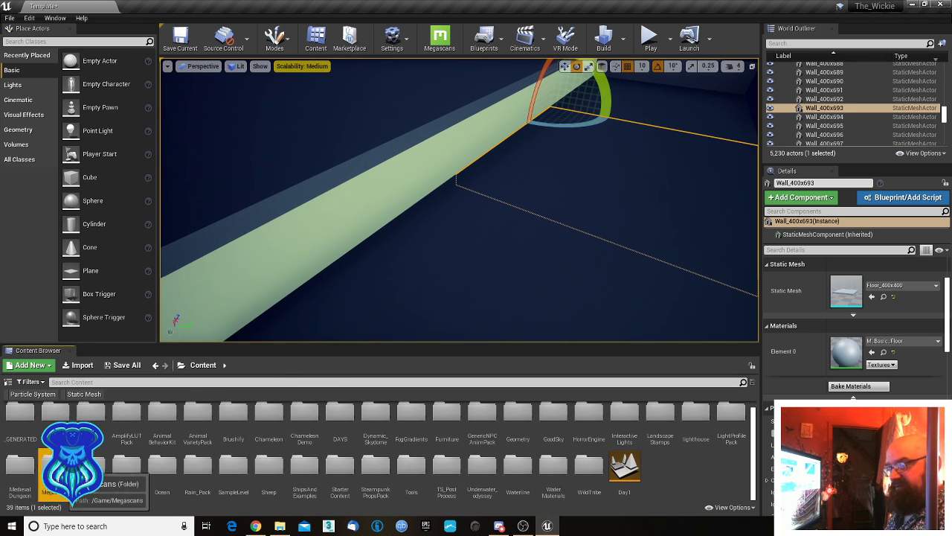
double_click(60, 465)
click(95, 422)
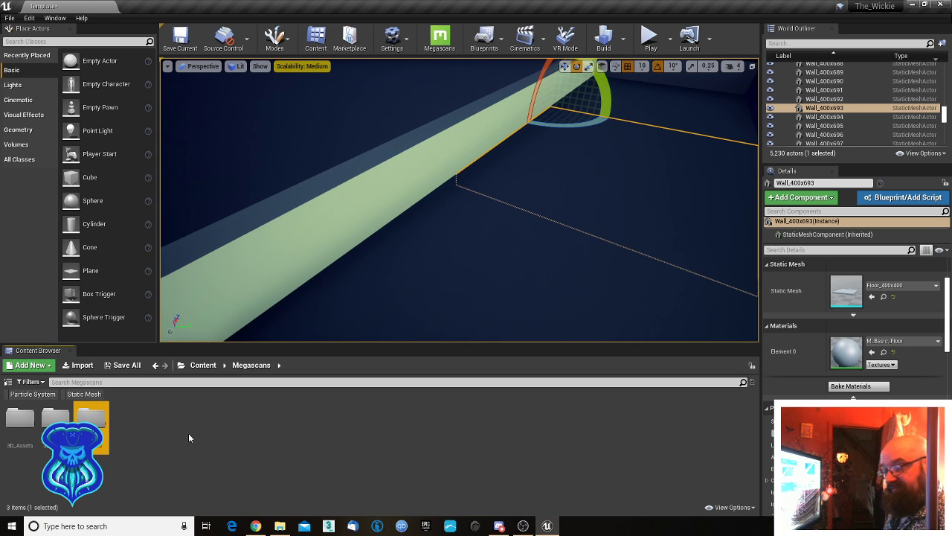
double_click(96, 424)
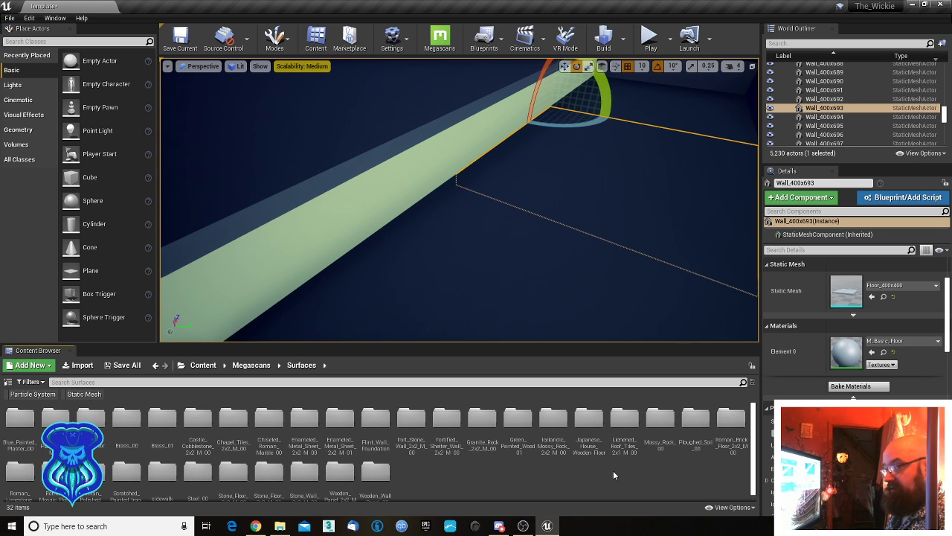
scroll(613, 470, down, 1)
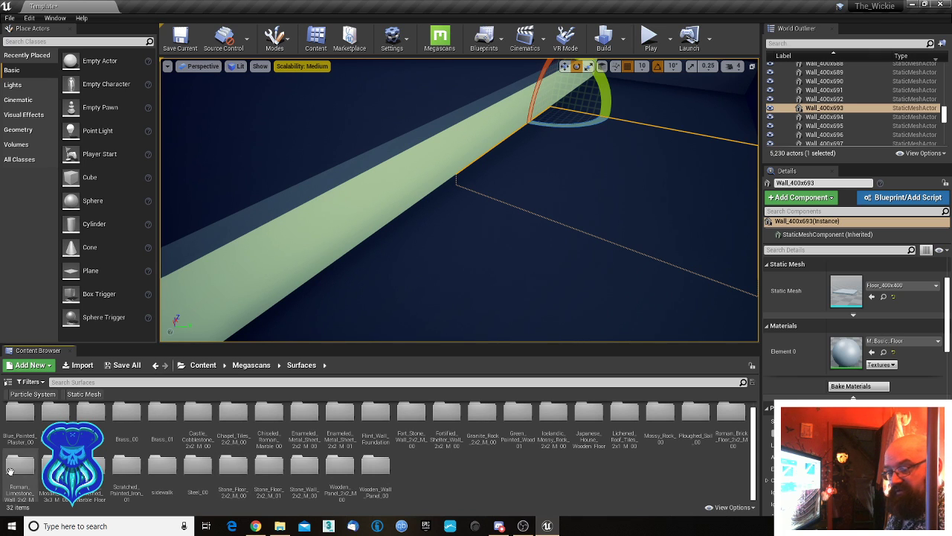
double_click(60, 470)
click(20, 421)
drag(21, 421, 349, 320)
right_drag(408, 320, 497, 321)
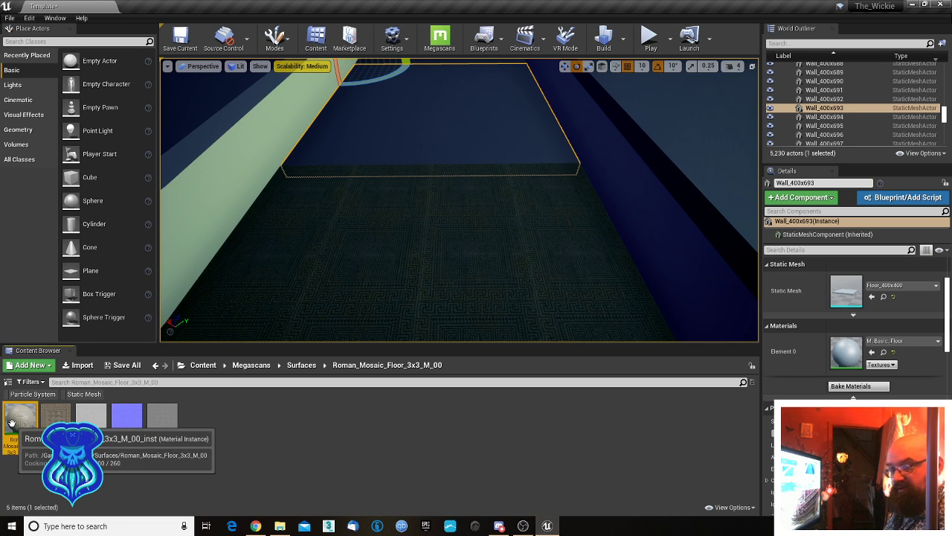
- Duplicate the Roman mosaic floor material instance and apply the copy to the mosaic-covered pit tile
key(ctrl+shift+w)
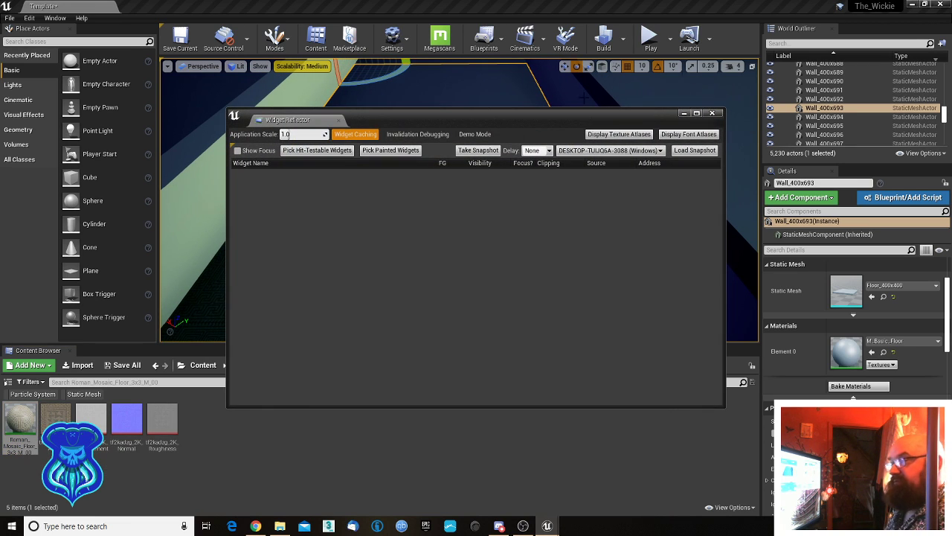
click(714, 114)
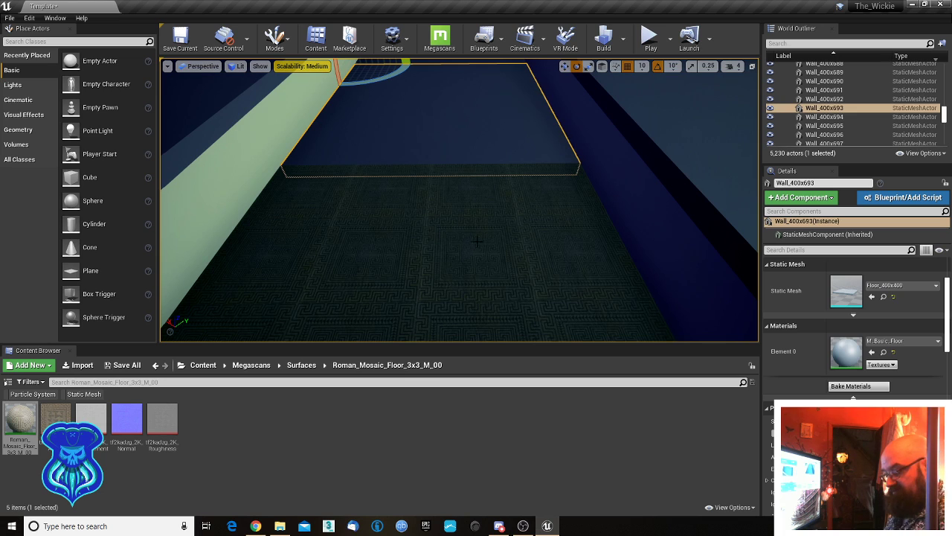
key(ctrl+w)
click(13, 416)
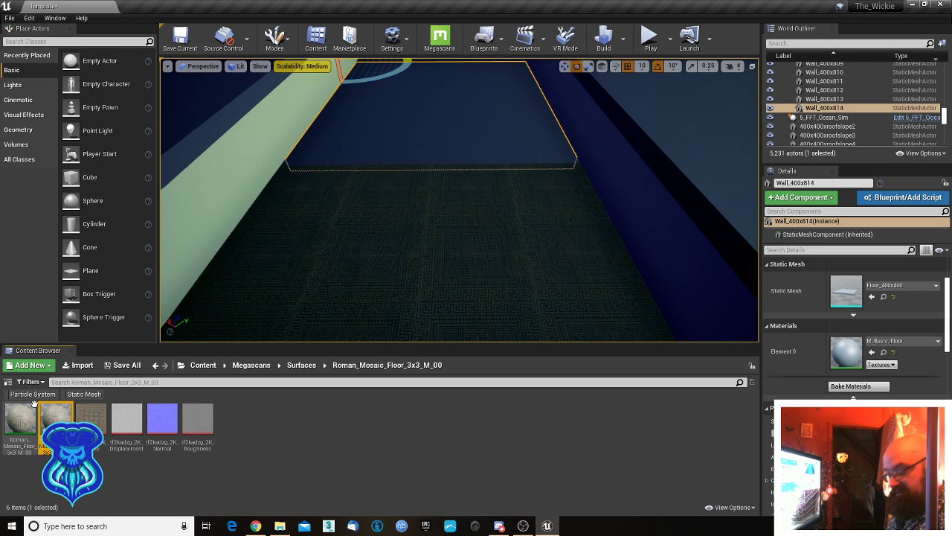
drag(59, 417, 344, 252)
- Open the duplicated mosaic material instance and enlarge its tiling pattern on the pit floor
double_click(60, 418)
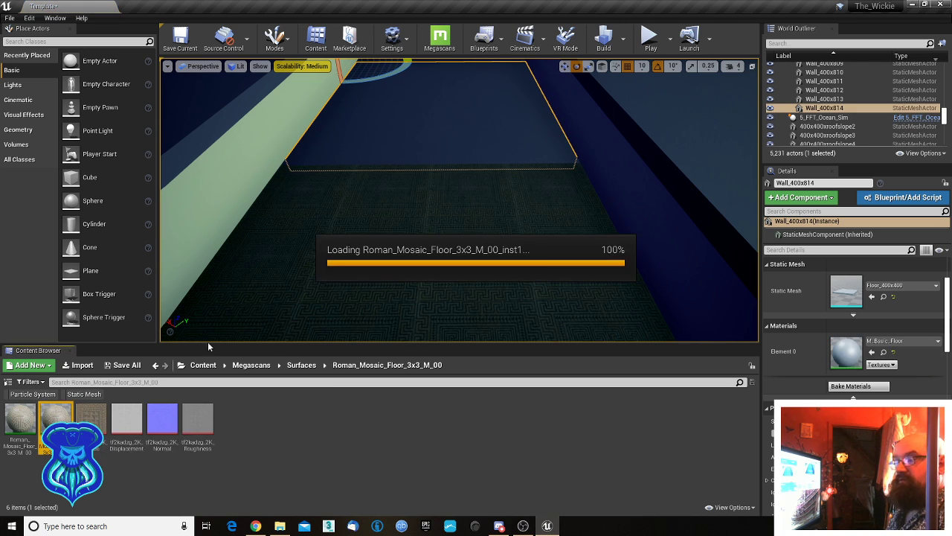
drag(464, 99, 951, 249)
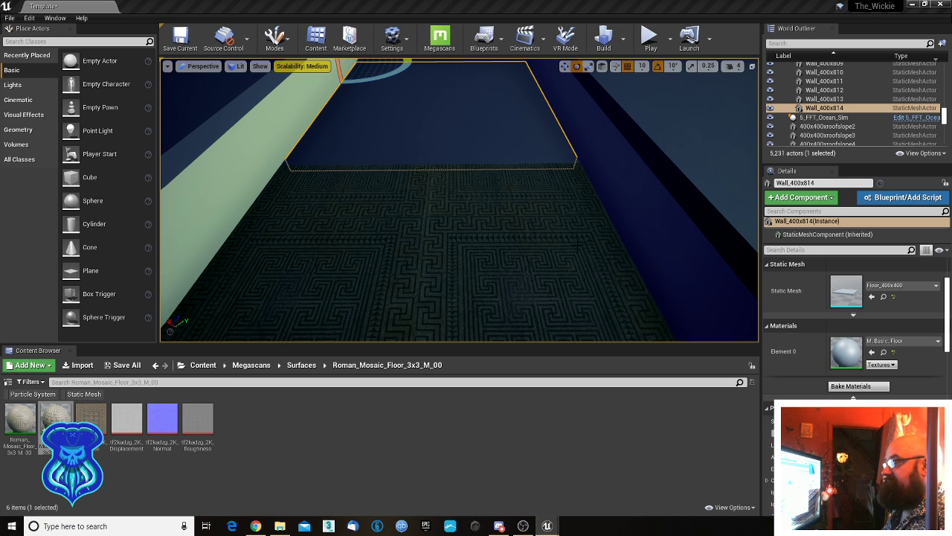
right_drag(578, 245, 560, 206)
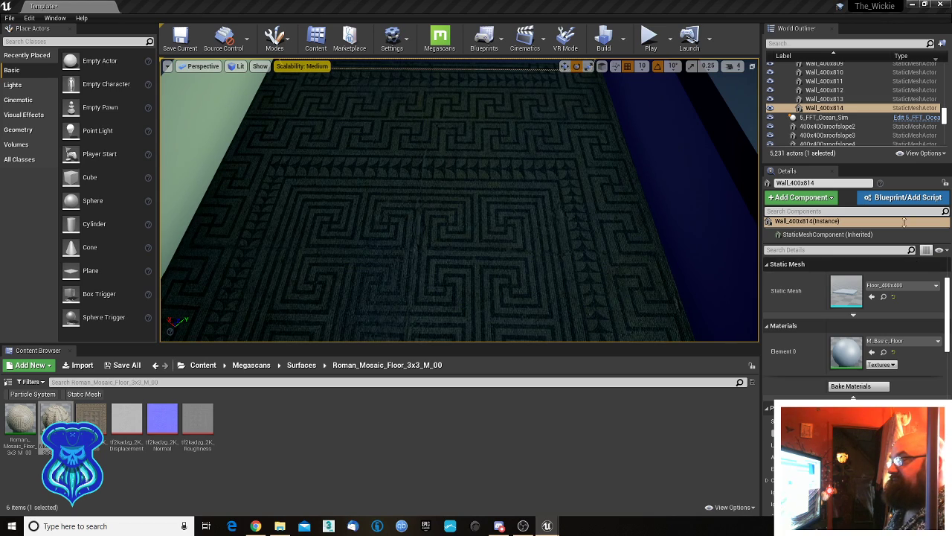
right_drag(461, 201, 218, 205)
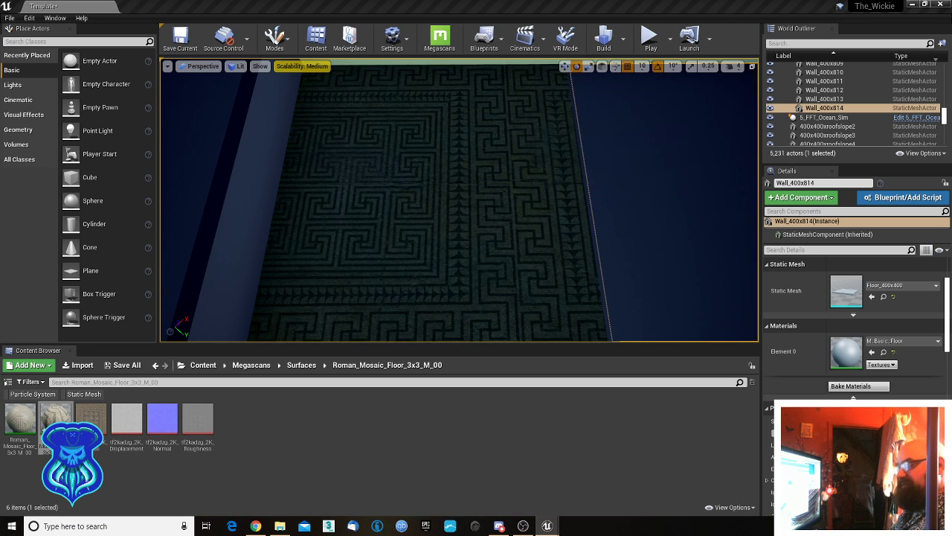
- Apply the duplicated mosaic material to the adjacent pit floor tile and delete the plain tile overlapping it
drag(944, 116, 944, 78)
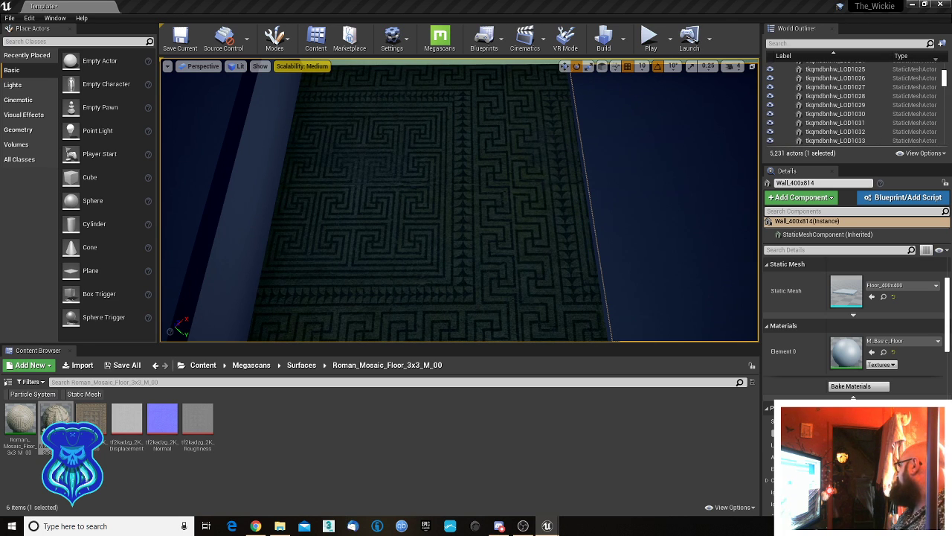
right_drag(459, 201, 697, 189)
drag(57, 421, 299, 229)
right_drag(300, 230, 320, 289)
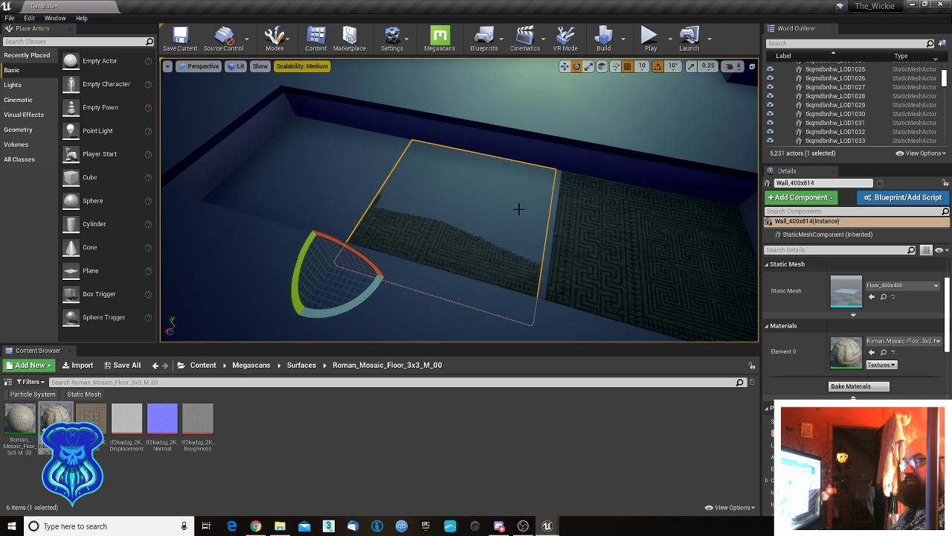
click(548, 238)
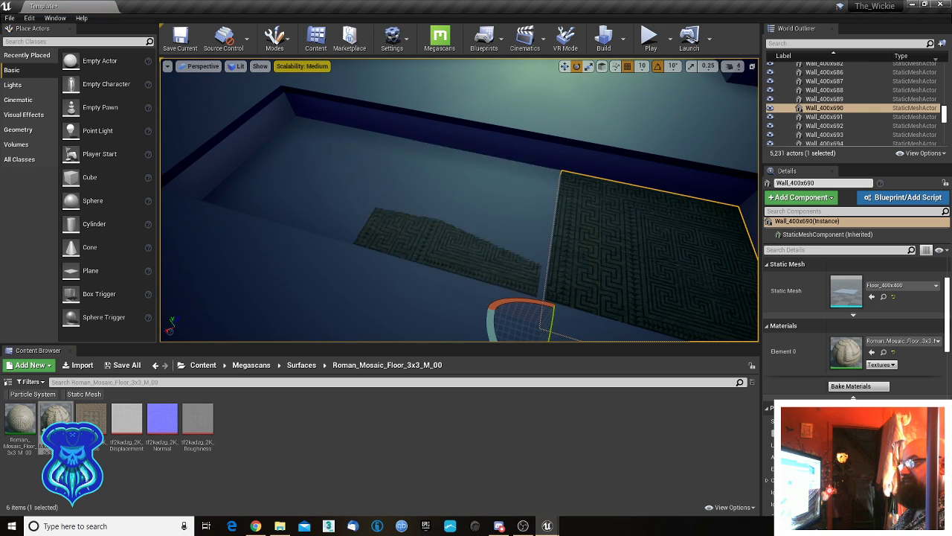
click(541, 238)
key(Delete)
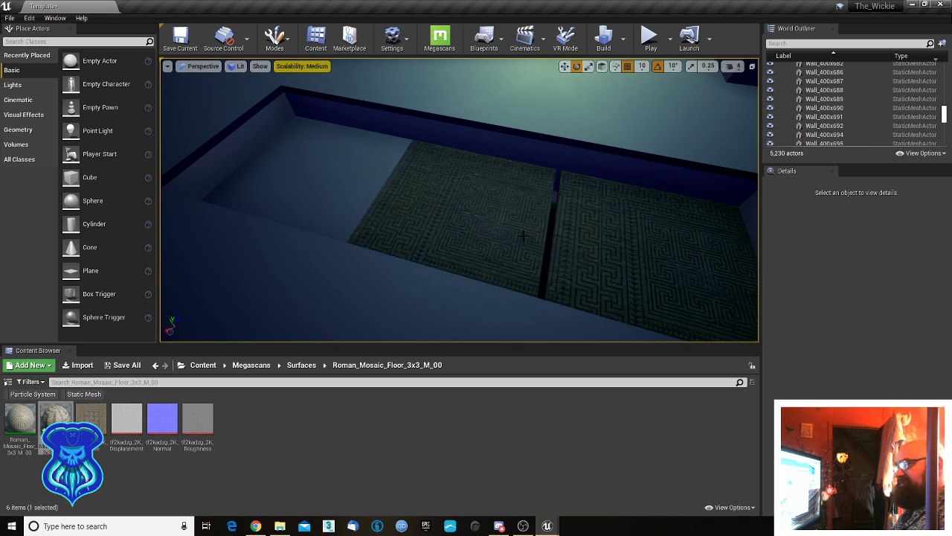
- Move the middle mosaic tile along Y against the neighbouring mosaic tile to close the gap between them
click(496, 234)
key(w)
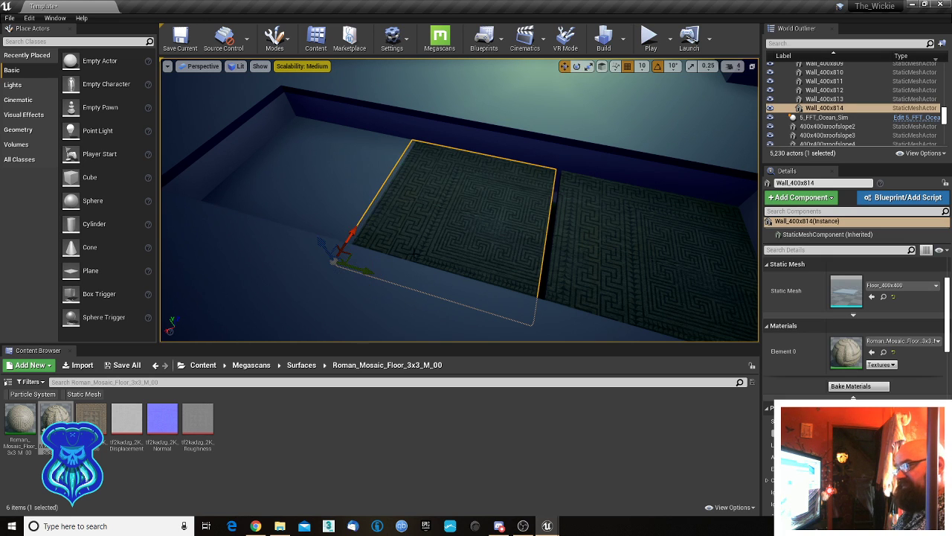
drag(361, 269, 364, 271)
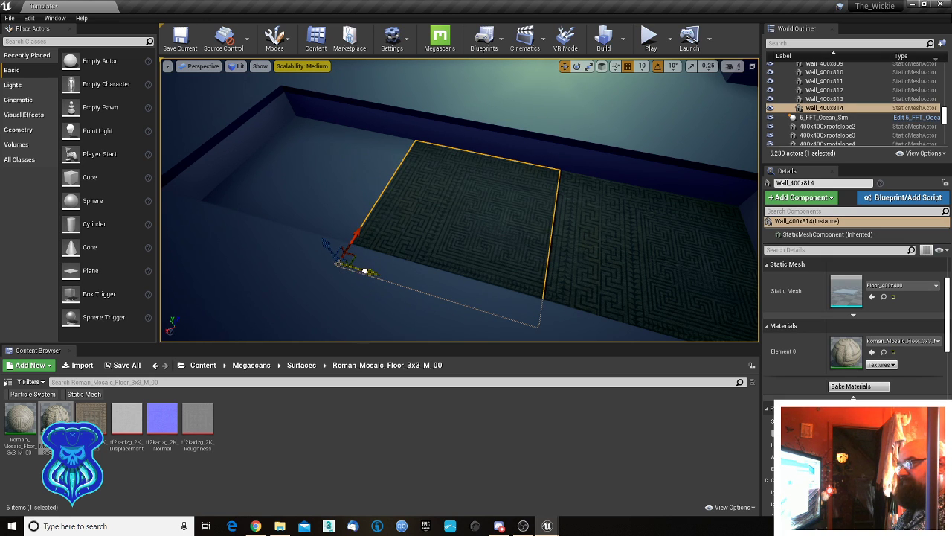
- Apply the mosaic material to the remaining plain pit tile and shift all three mosaic tiles together along Y toward that tile's end
drag(20, 420, 318, 217)
mouse_move(364, 217)
right_down()
mouse_move(402, 218)
mouse_move(364, 218)
right_up()
ctrl+click(364, 218)
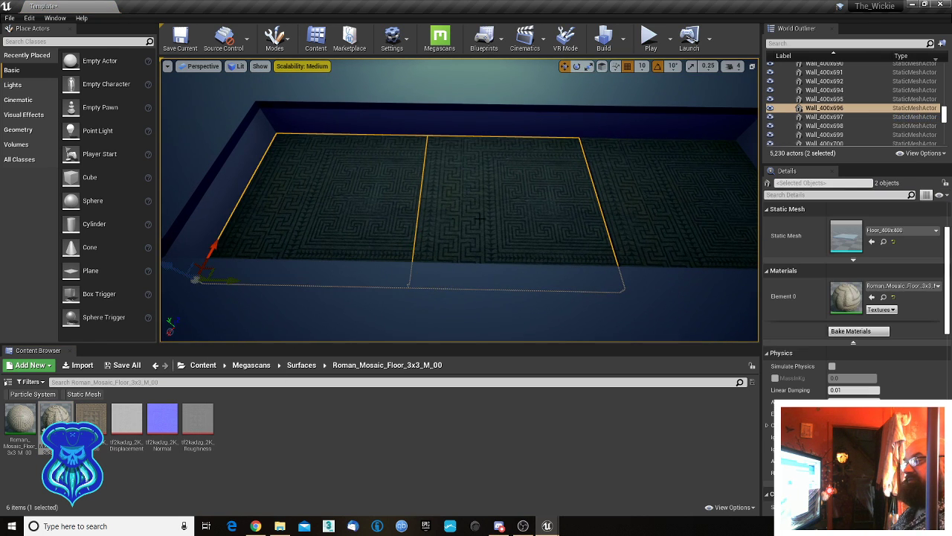
ctrl+click(644, 206)
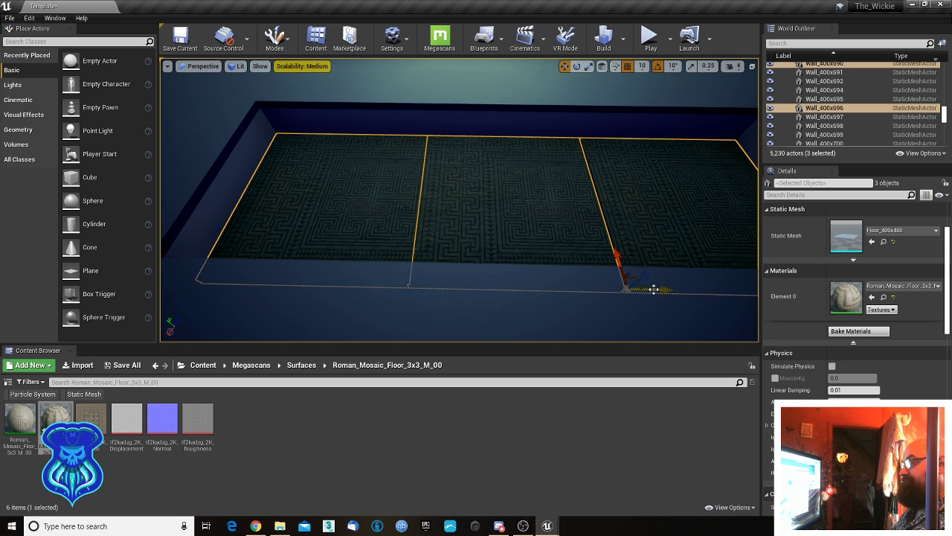
drag(654, 289, 576, 298)
- Duplicate the end mosaic tile along Y to cover the uncovered end of the pit
right_drag(597, 274, 561, 178)
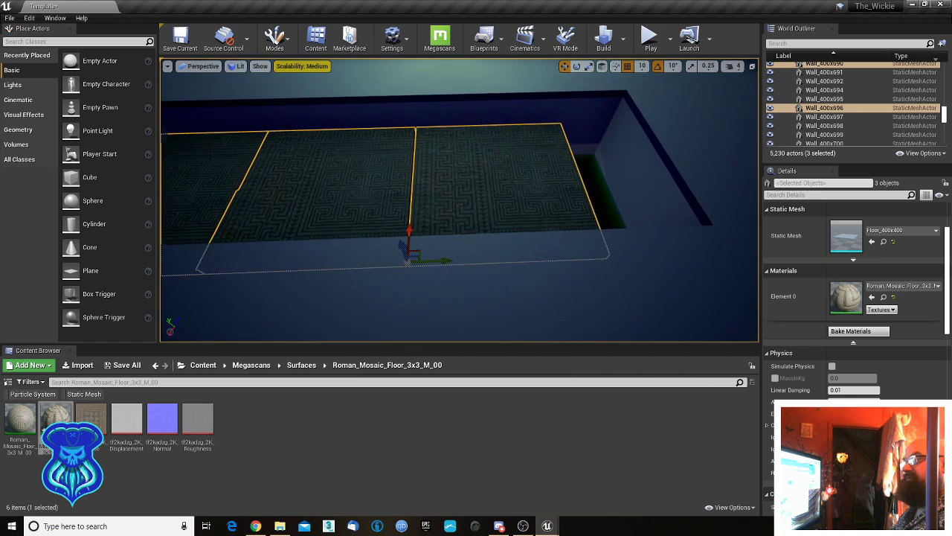
click(528, 183)
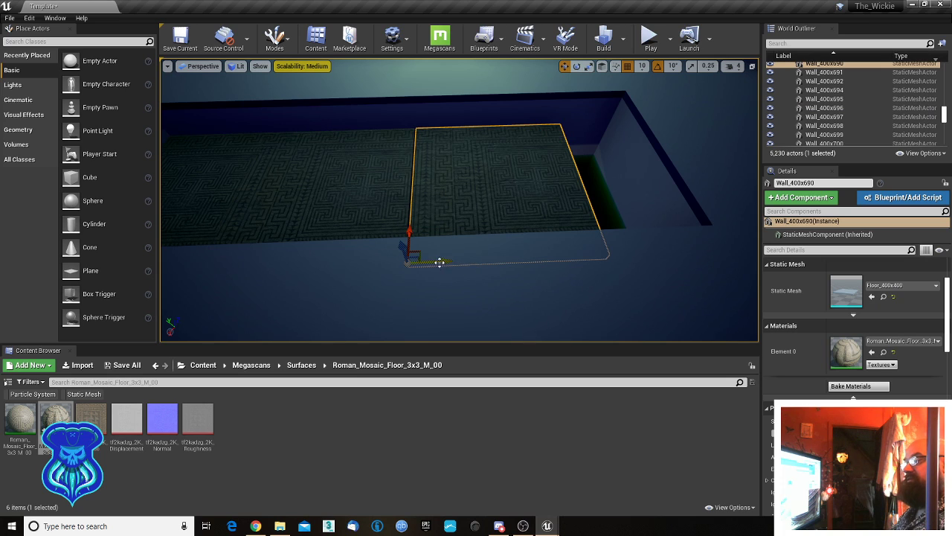
alt+drag(438, 262, 646, 247)
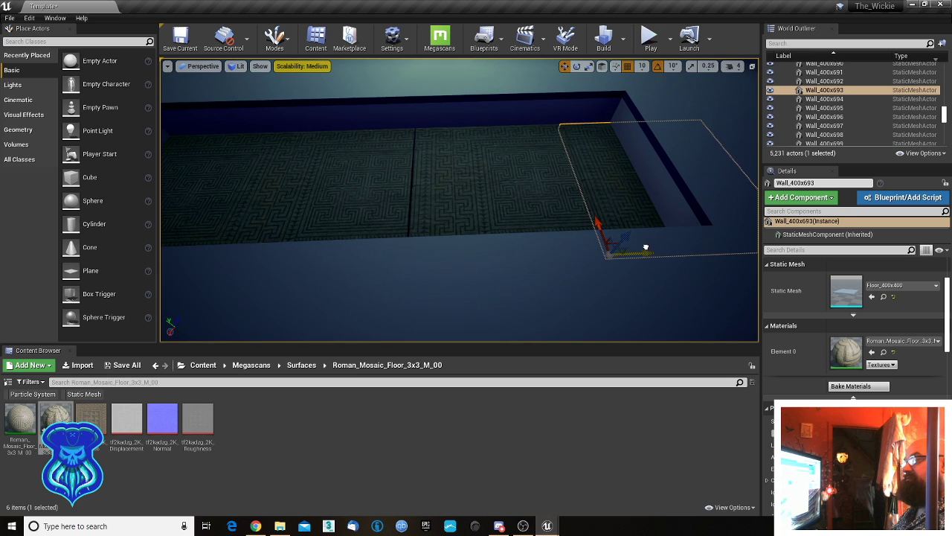
- Inspect the seam between the middle mosaic tile and the neighbouring tile up close
click(439, 208)
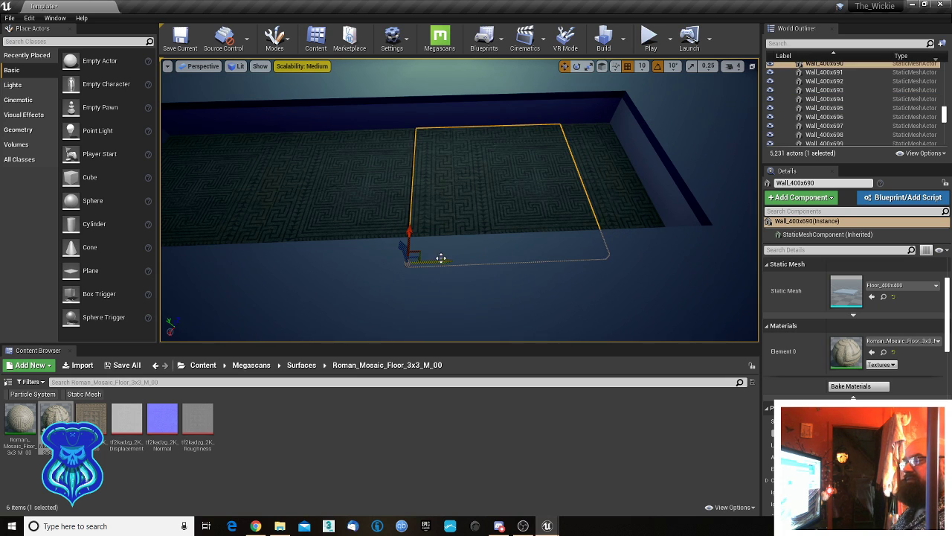
click(328, 196)
click(595, 185)
right_drag(595, 184, 555, 188)
key(w)
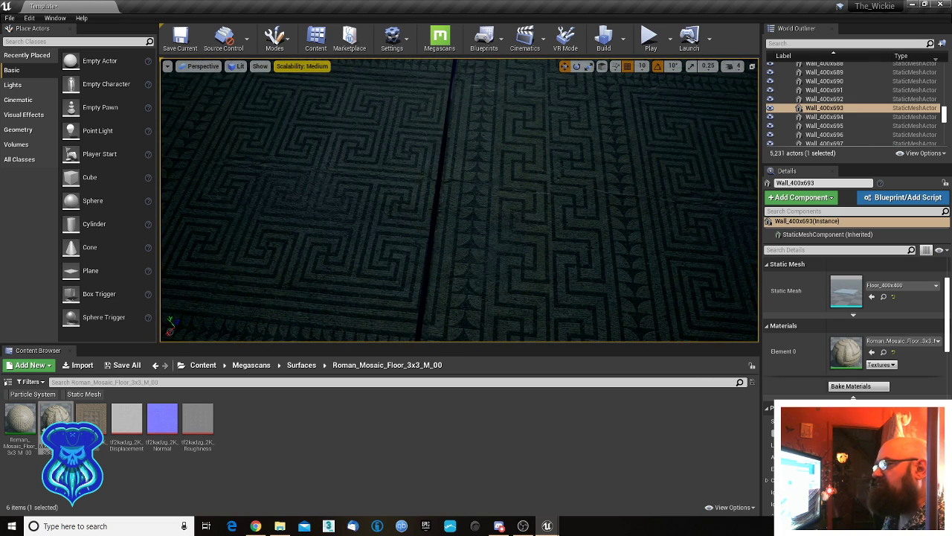
click(434, 210)
click(453, 204)
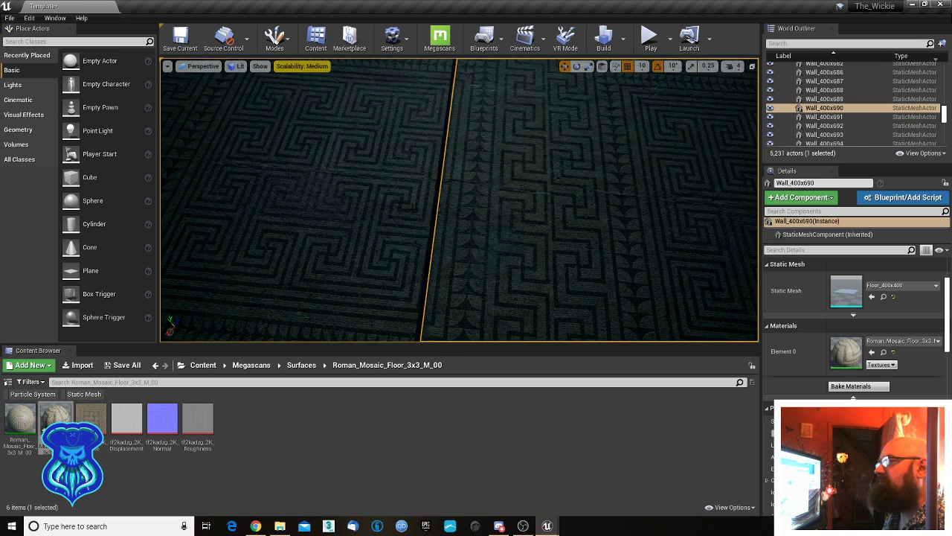
key(f)
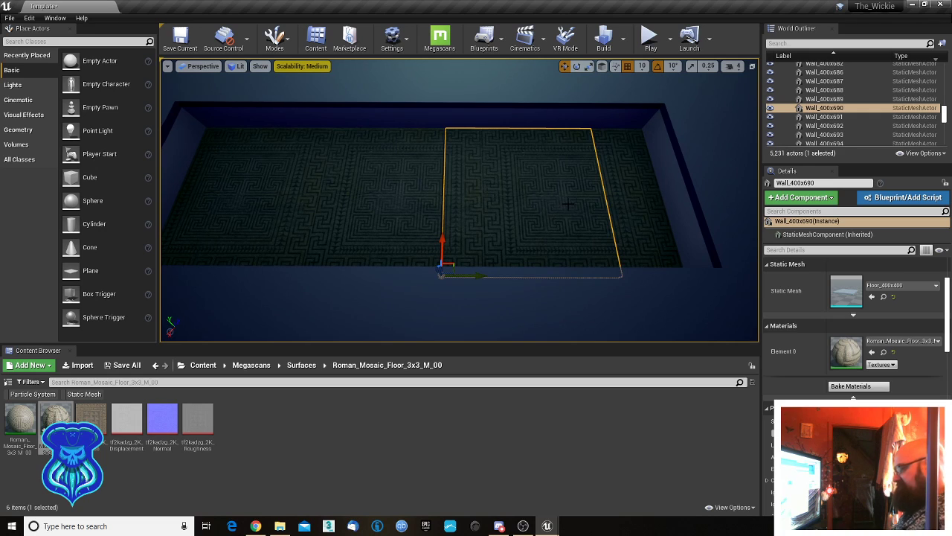
- Delete the two mosaic tiles beyond the seam and duplicate the middle mosaic tile twice along Y to refill the pit floor
key(Delete)
click(620, 189)
key(Delete)
click(417, 217)
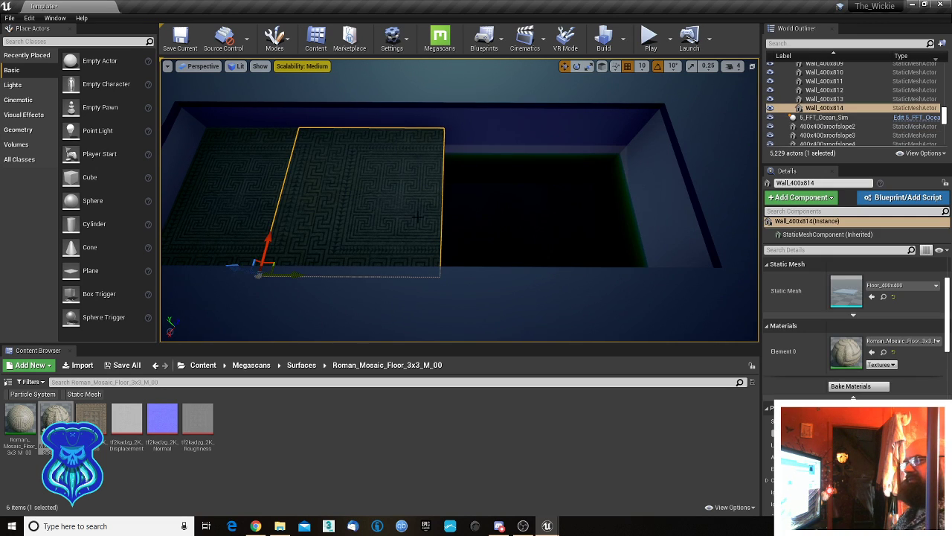
alt+drag(286, 276, 652, 270)
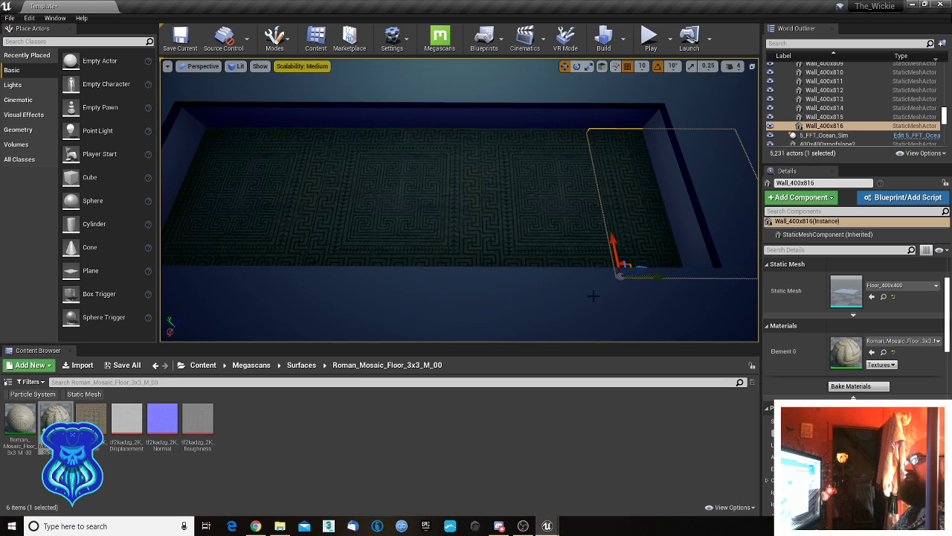
mouse_move(593, 296)
right_down()
mouse_move(473, 292)
mouse_move(532, 272)
mouse_move(552, 283)
mouse_move(506, 272)
mouse_move(563, 294)
right_up()
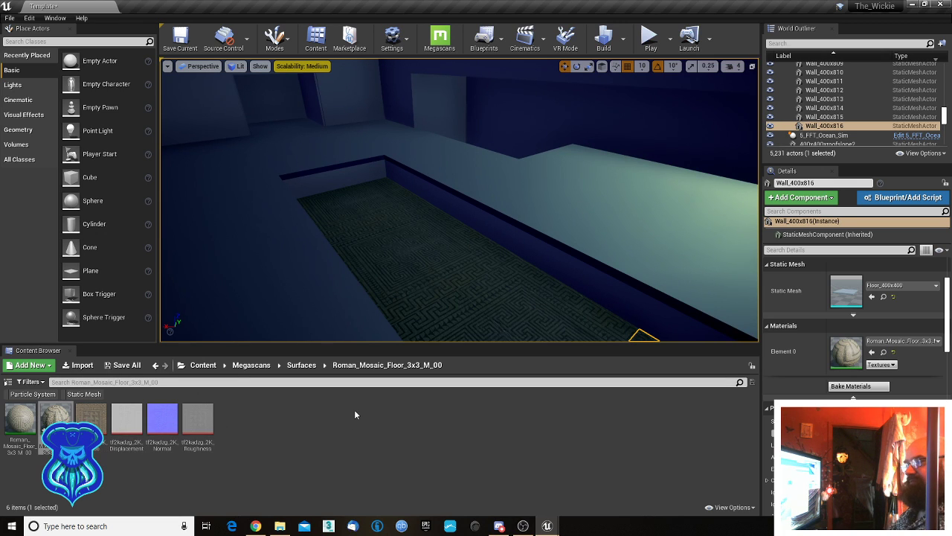
- Apply the Roman_Polished_Marble_Floor_2x2_M_00_inst1 material to the plain floor tile beside the mosaic pit
click(340, 442)
key(alt+Left)
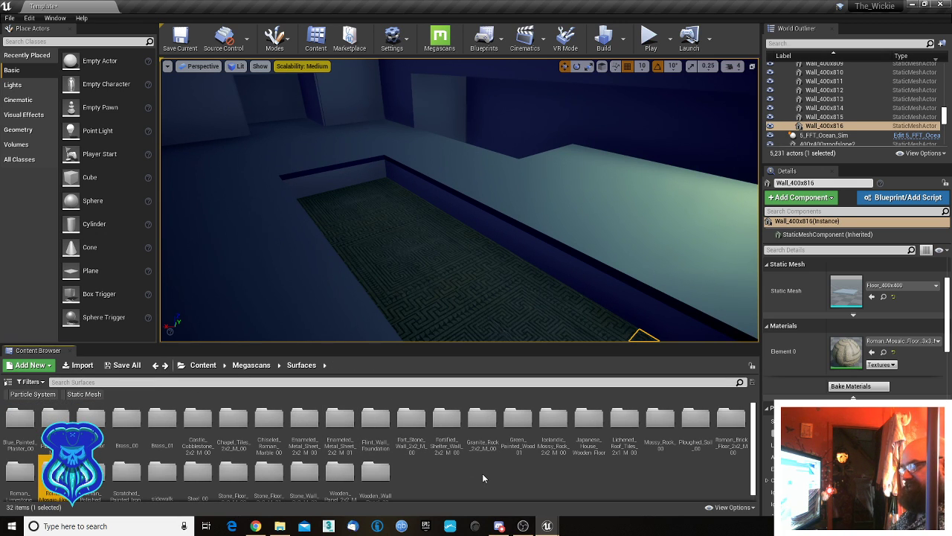
click(482, 476)
scroll(342, 469, down, 1)
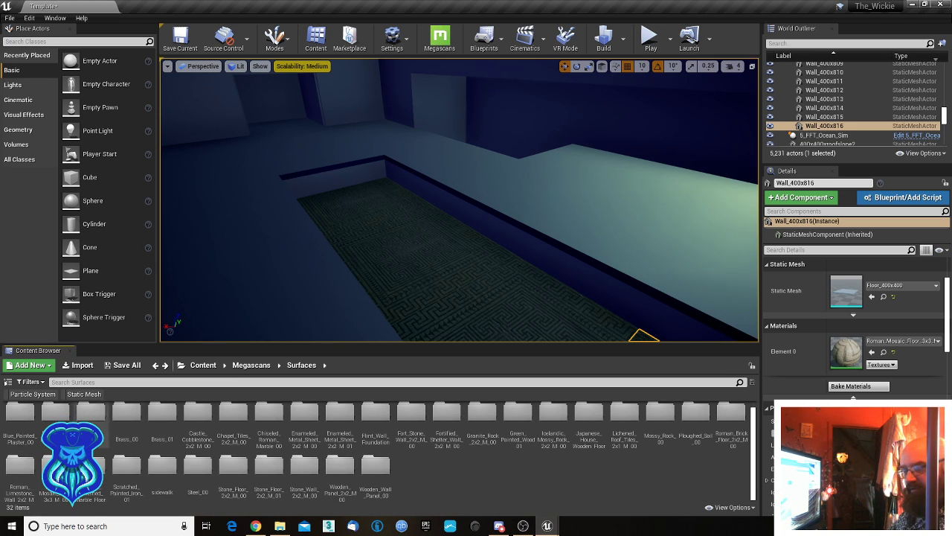
double_click(91, 464)
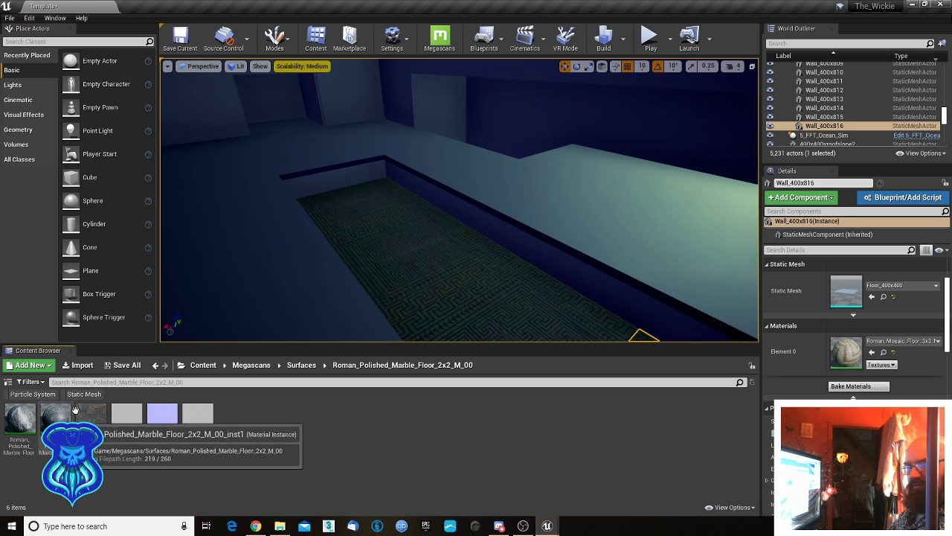
drag(69, 409, 276, 286)
right_drag(276, 287, 197, 290)
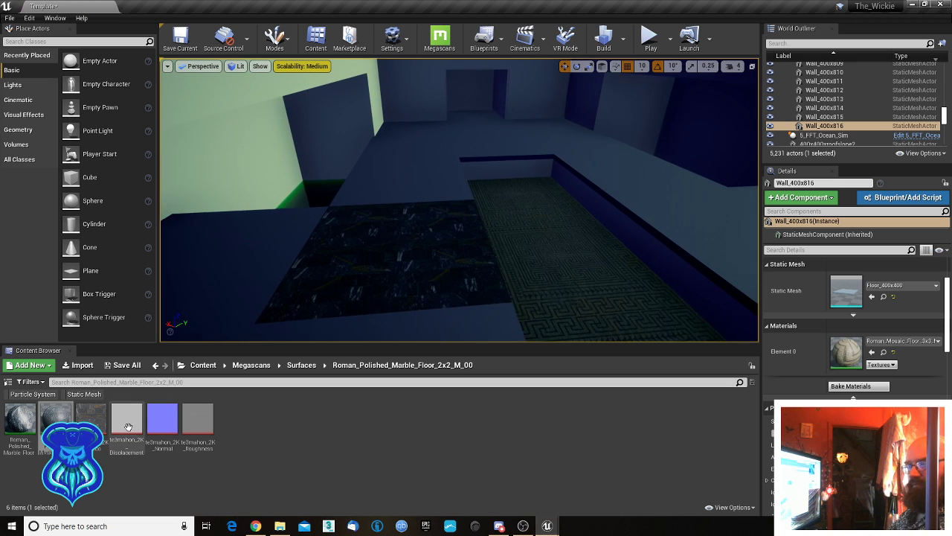
- Try the polished marble albedo texture on the floor and attempt to delete the te3mahon_2K_Albedo_Mat material generated from it
drag(95, 424, 190, 335)
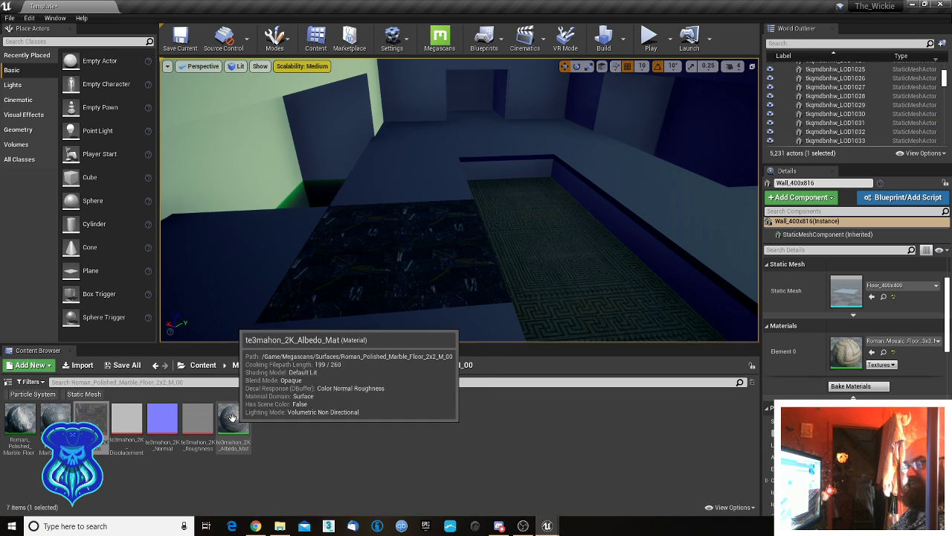
click(237, 417)
key(Delete)
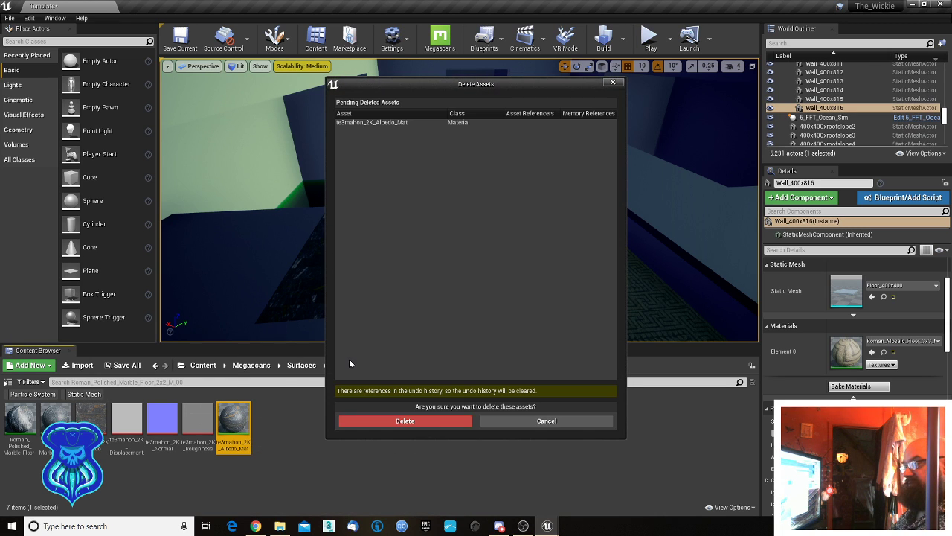
click(613, 82)
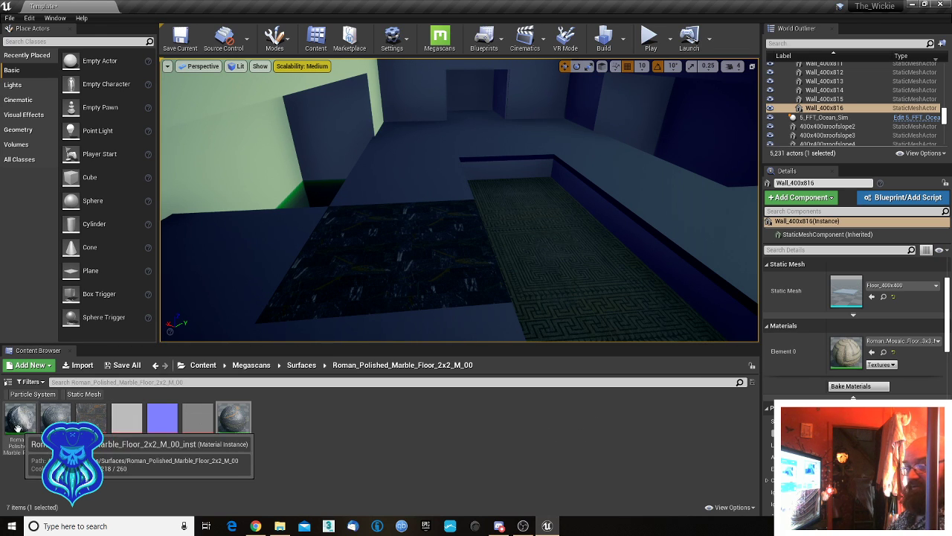
- Try the polished marble floor's inst and inst1 materials on the tile beside the pit and cover three neighbouring tiles with inst1
drag(21, 423, 332, 286)
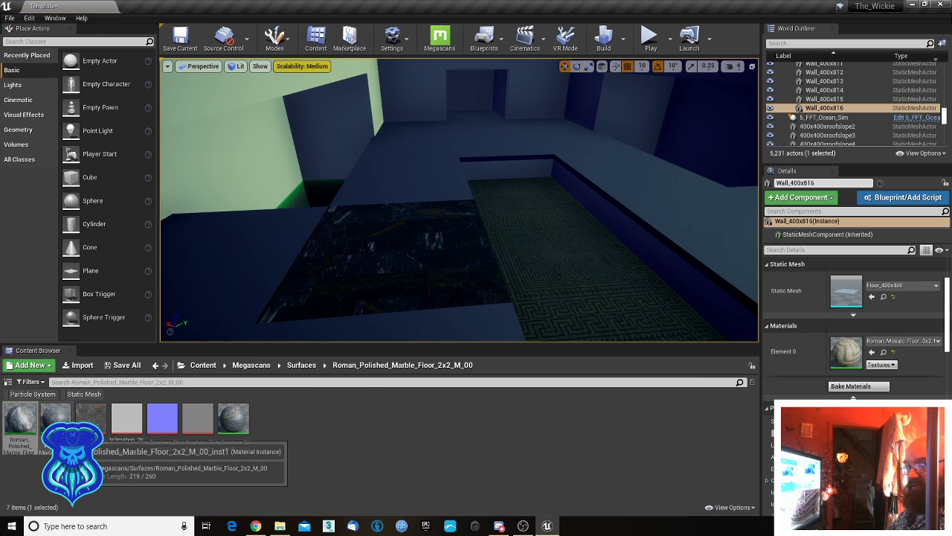
drag(56, 421, 389, 290)
drag(56, 419, 222, 267)
right_drag(222, 267, 165, 267)
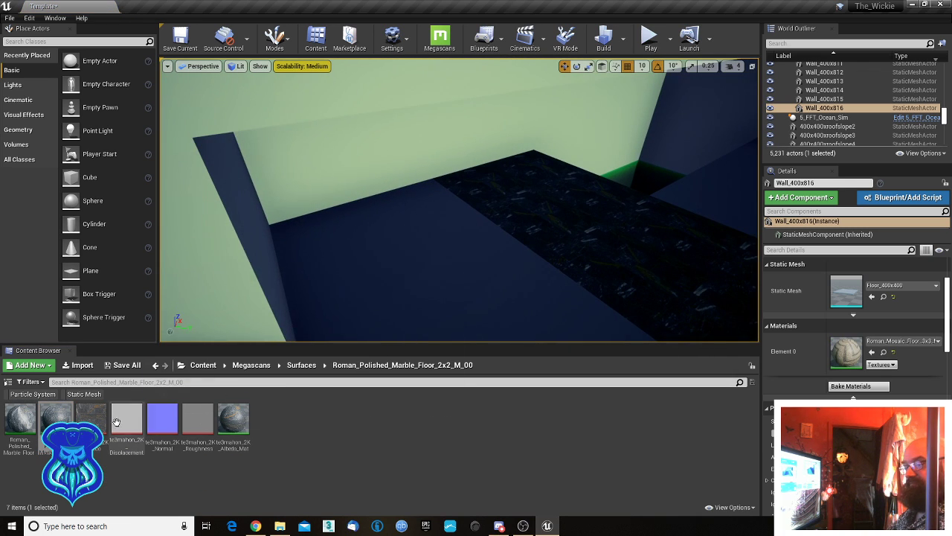
drag(57, 419, 392, 250)
right_drag(392, 251, 427, 294)
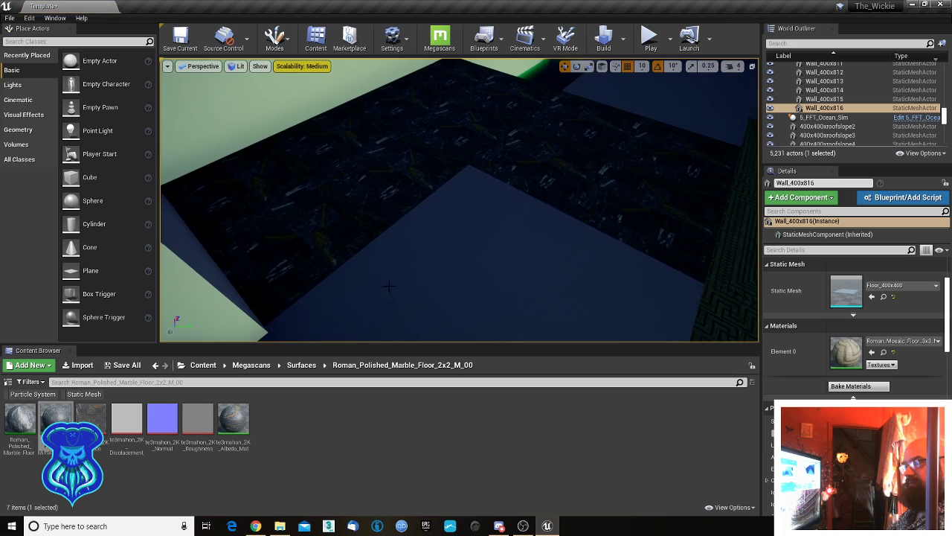
drag(56, 420, 394, 281)
right_drag(394, 281, 486, 193)
click(464, 96)
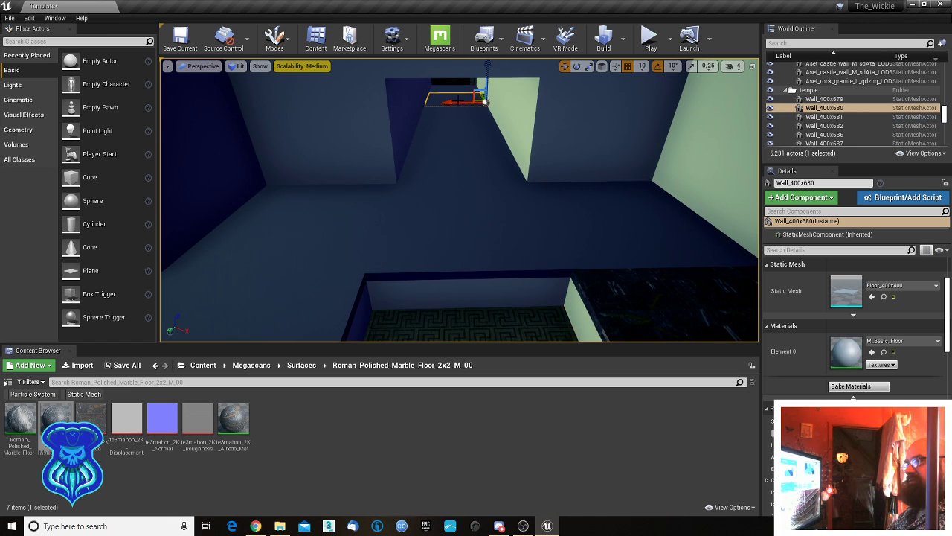
ctrl+click(454, 98)
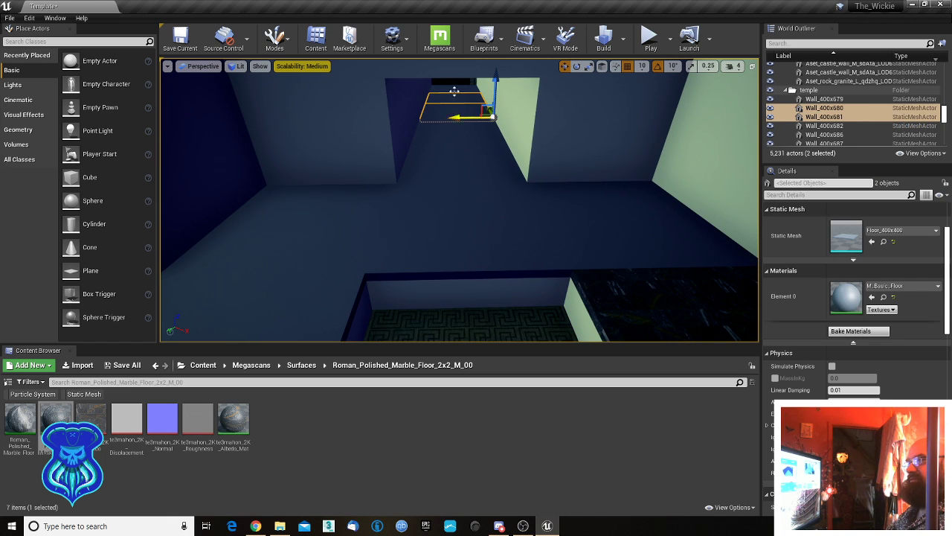
ctrl+click(454, 91)
ctrl+click(450, 132)
ctrl+click(446, 162)
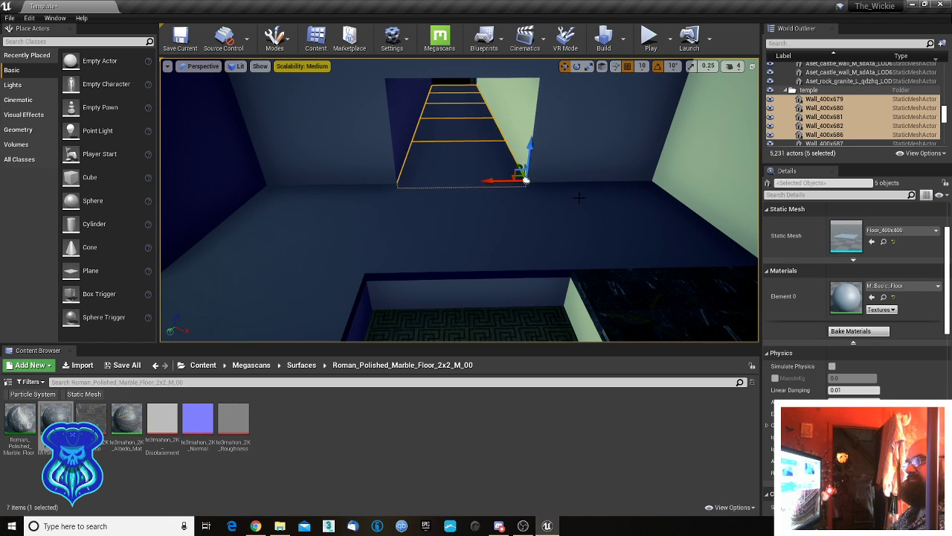
ctrl+click(578, 198)
ctrl+click(498, 230)
ctrl+click(367, 188)
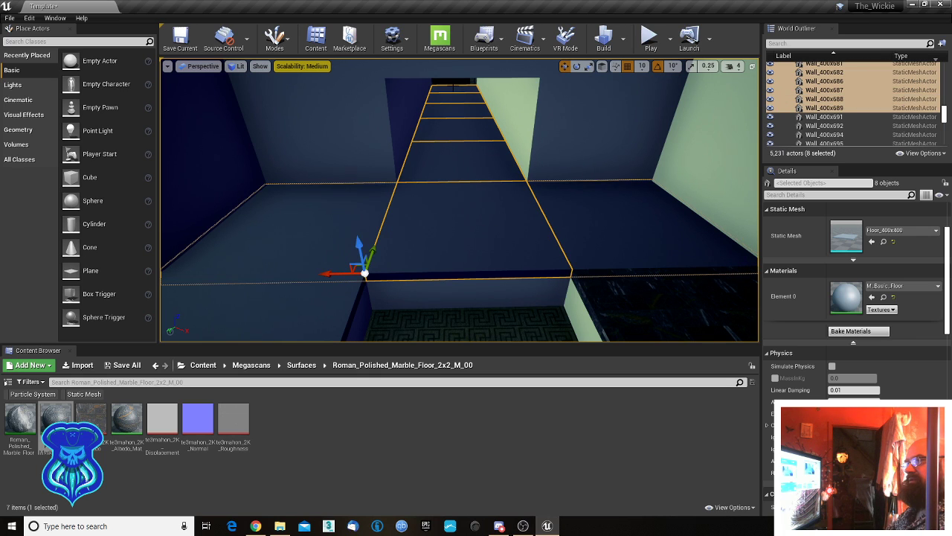
click(451, 87)
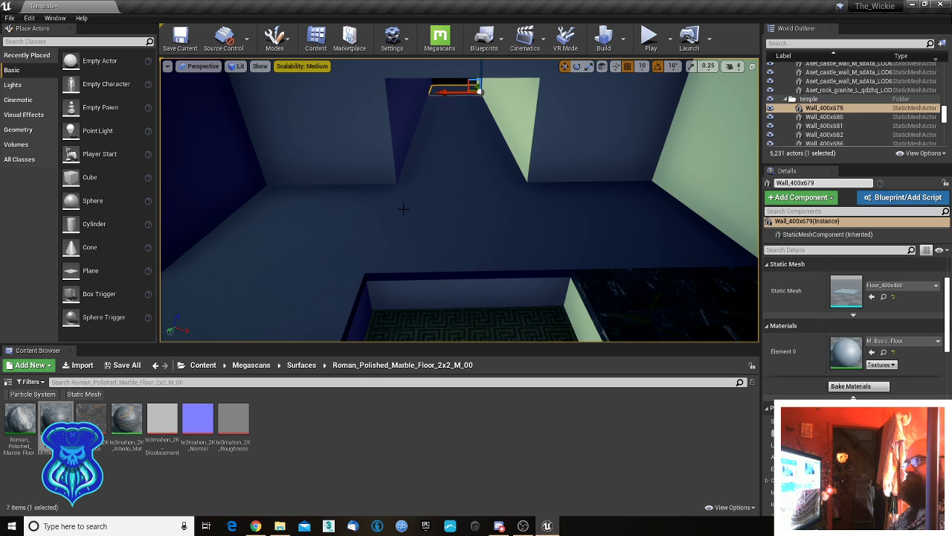
- Select the plain floor tiles of the corridor together with the row of tiles at the near end of the pit
click(443, 99)
ctrl+click(444, 113)
ctrl+click(437, 143)
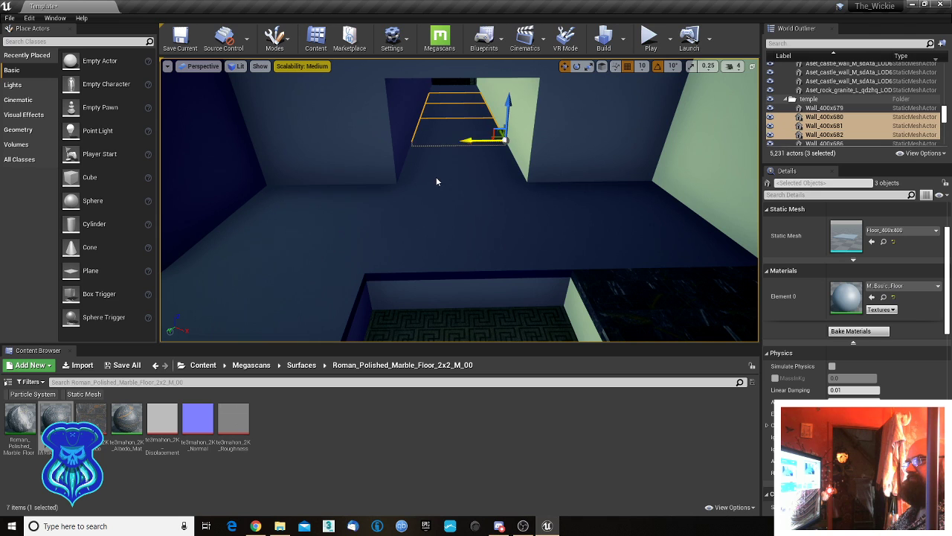
ctrl+click(436, 176)
ctrl+click(450, 217)
ctrl+click(603, 208)
ctrl+click(301, 212)
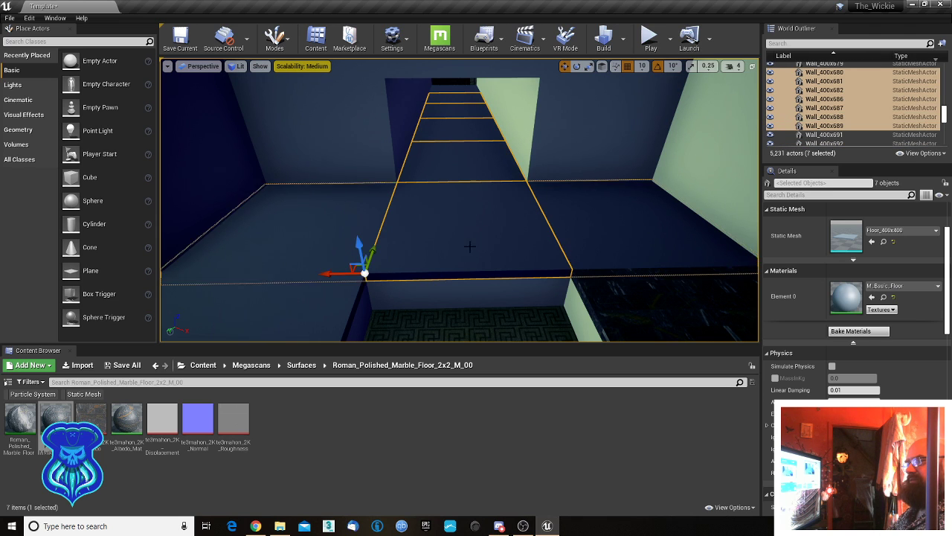
- Add the plain floor tiles along the pit's long side opposite the marble tiles to the selection
right_drag(471, 246, 394, 244)
ctrl+click(491, 222)
ctrl+click(463, 122)
ctrl+click(319, 114)
ctrl+click(319, 253)
ctrl+click(425, 197)
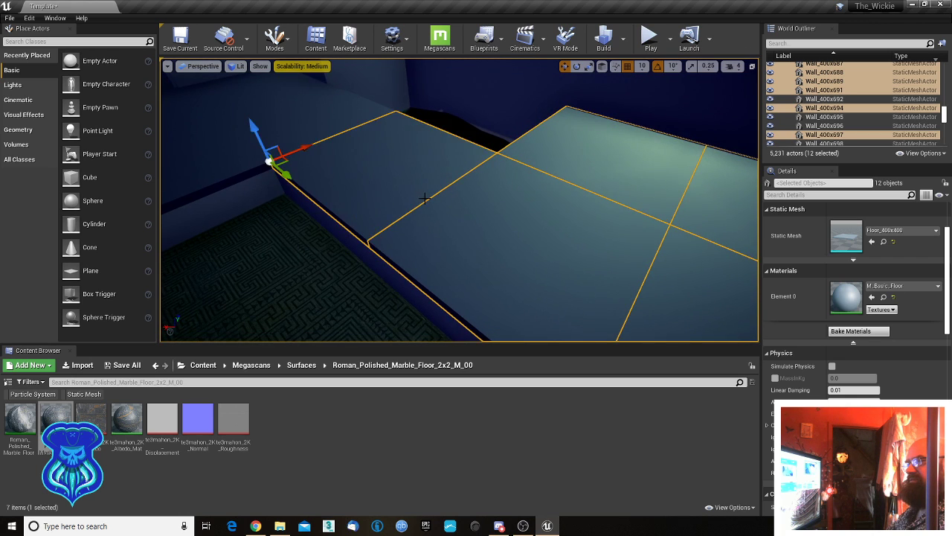
- Add the floor tiles at the pit's other end, those beyond them and the plain ones leading back to the marble to the selection
right_drag(425, 197, 418, 188)
ctrl+click(461, 162)
ctrl+click(389, 163)
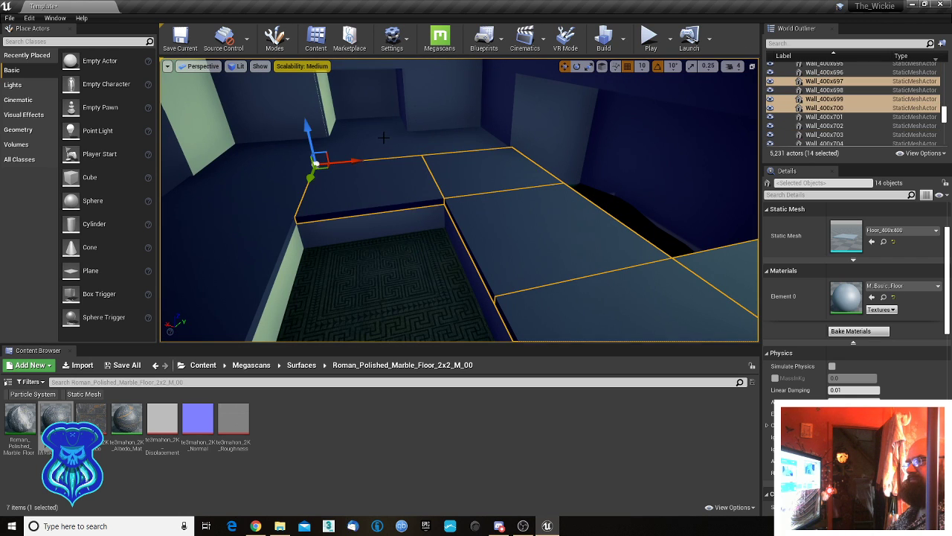
ctrl+click(381, 140)
ctrl+click(375, 128)
ctrl+click(444, 141)
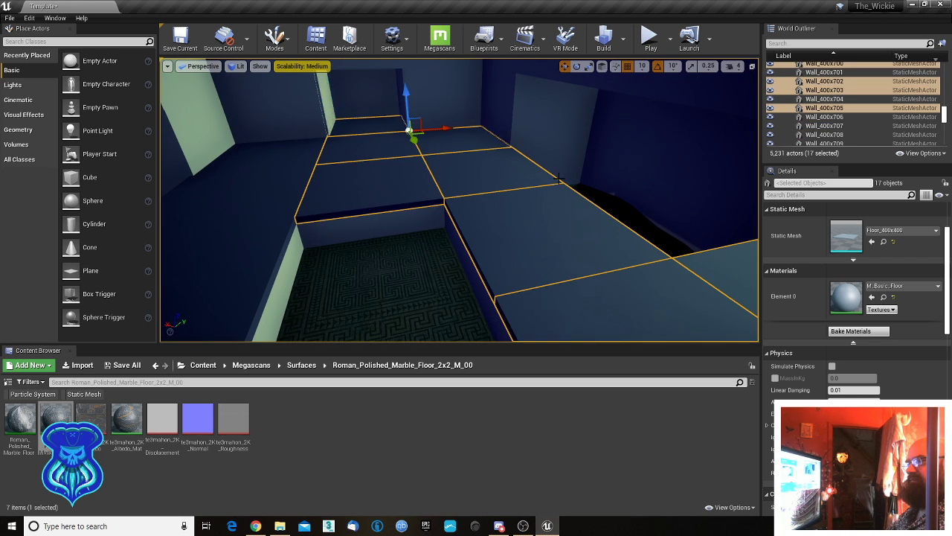
right_drag(446, 143, 558, 188)
ctrl+click(504, 147)
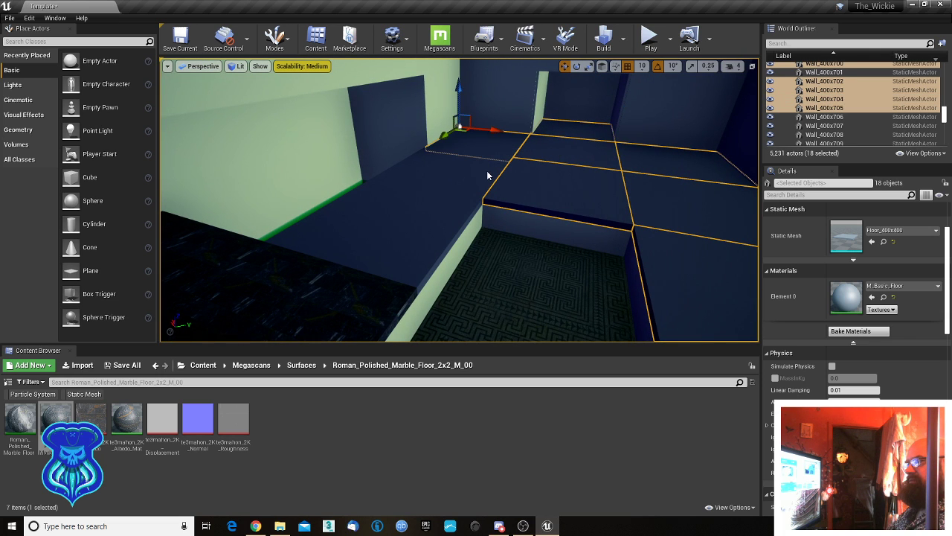
ctrl+click(452, 195)
ctrl+click(444, 223)
- Add the four marble tiles beside the pit to the selection and group all the selected floor tiles
right_drag(457, 229, 260, 223)
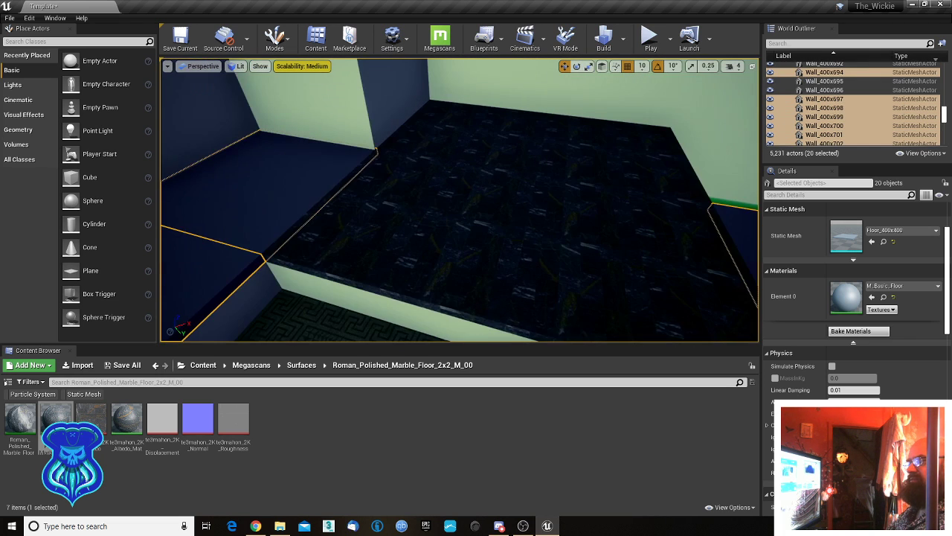
ctrl+click(418, 226)
ctrl+click(563, 253)
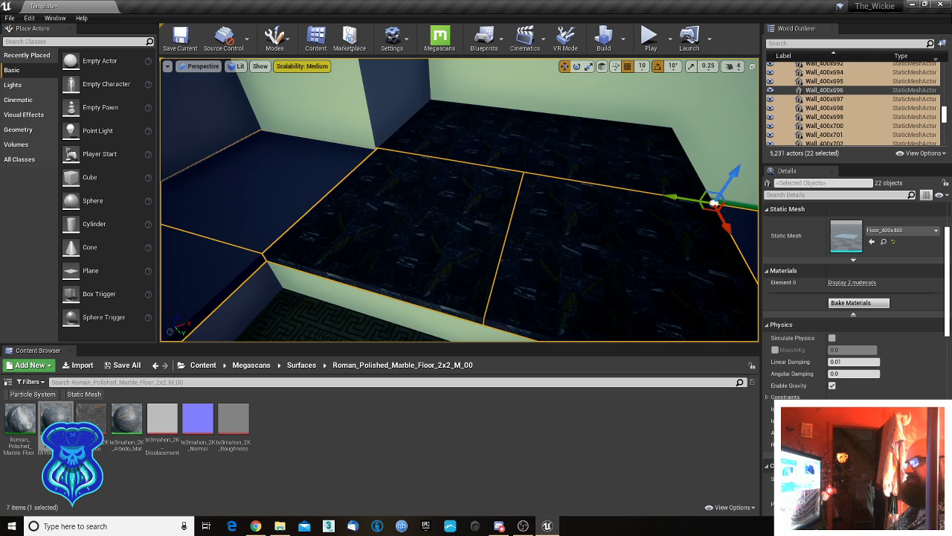
ctrl+click(584, 162)
ctrl+click(487, 137)
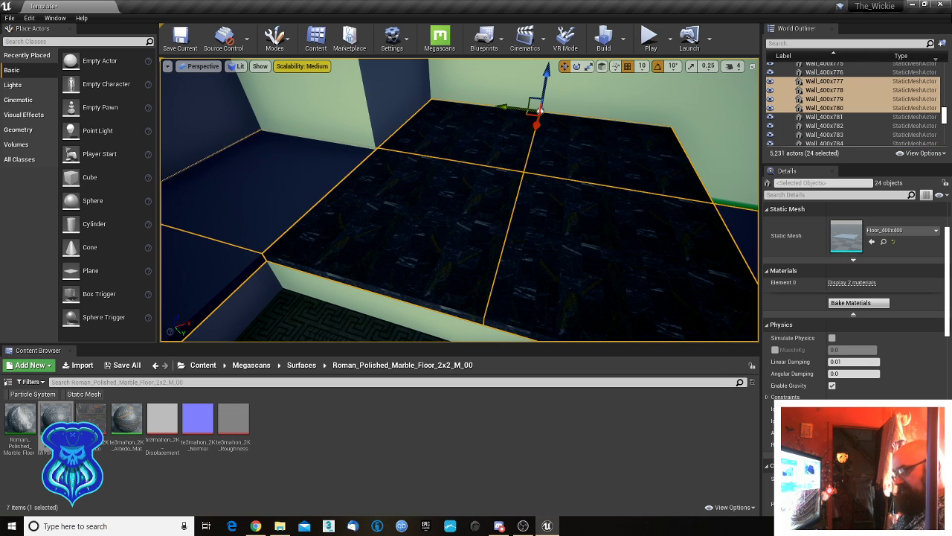
key(ctrl+g)
- Assign the Roman_Polished_Marble_Floor_2x2_M_00_inst1 material to all the grouped floor tiles and inspect the floor from a low viewpoint
drag(56, 417, 93, 422)
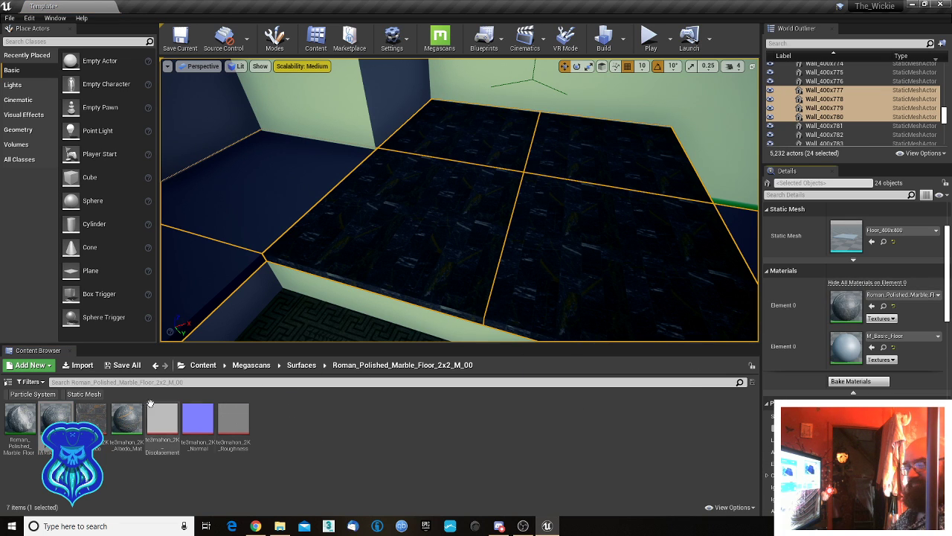
drag(55, 420, 790, 339)
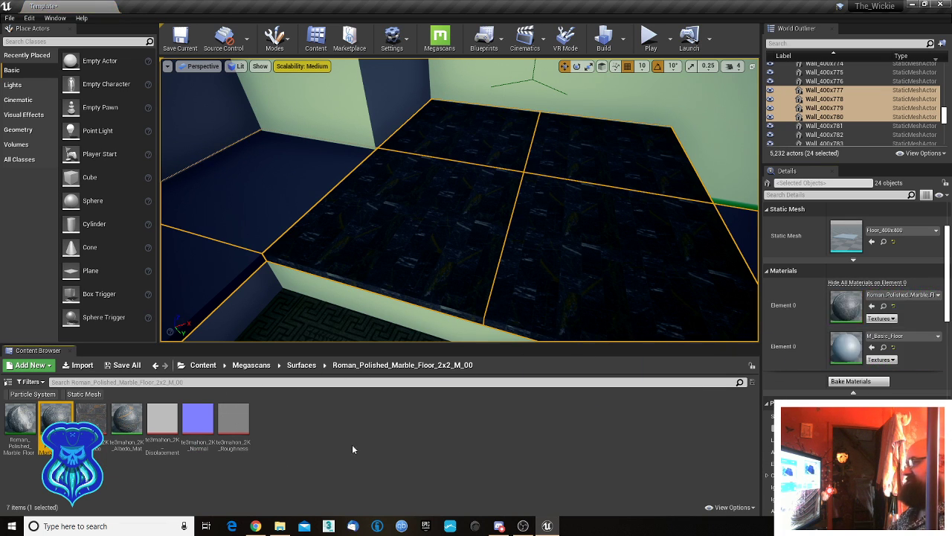
drag(56, 420, 850, 343)
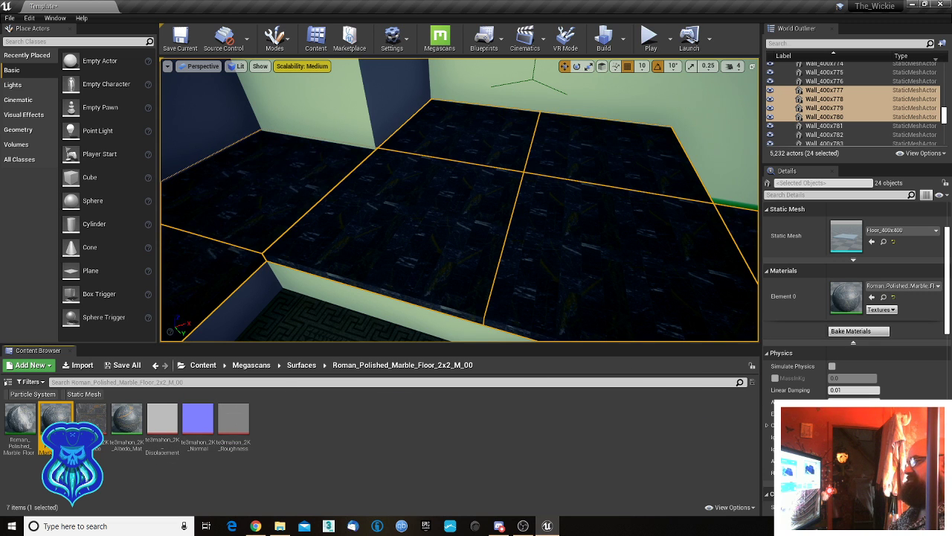
right_drag(566, 223, 413, 186)
key(q)
click(495, 307)
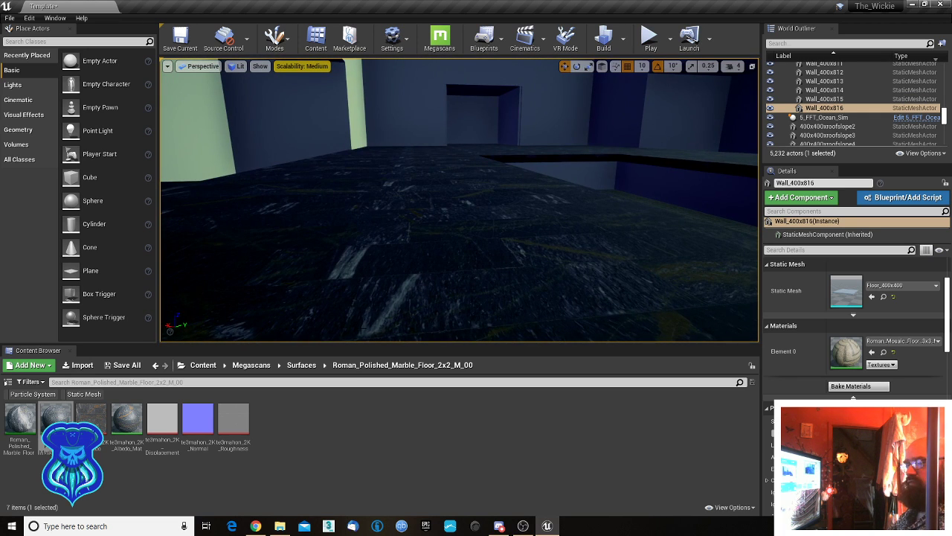
- Browse the Stone_Floor_2x2_M_01 and Roman_Brick_Floor_2x2_M_00 surfaces and assign the Roman_Brick_Floor_2x2_M_00_inst material to all the grouped floor tiles
key(alt+Left)
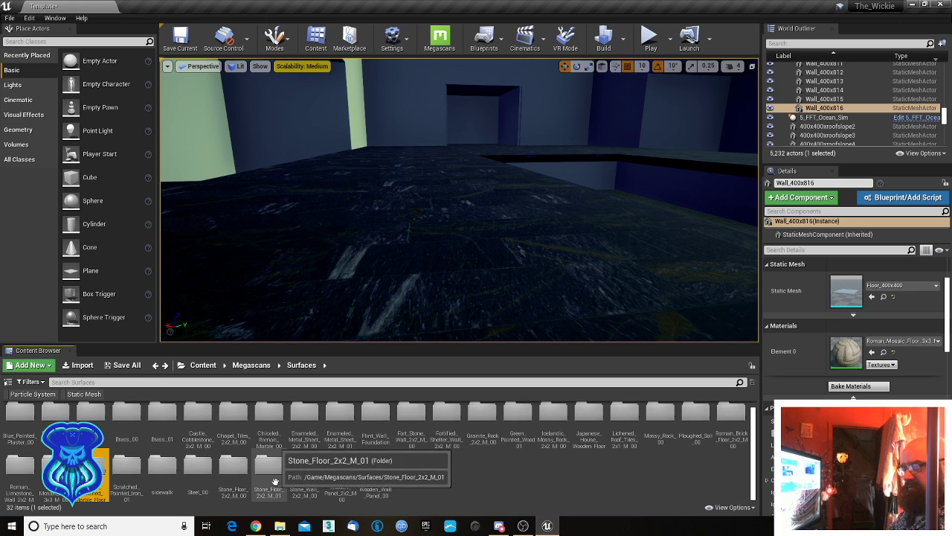
double_click(274, 476)
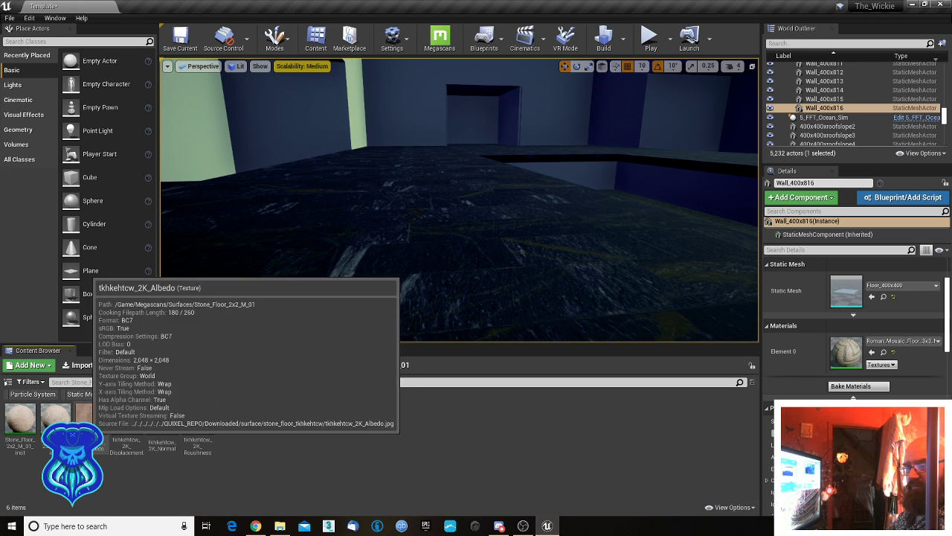
key(alt+Left)
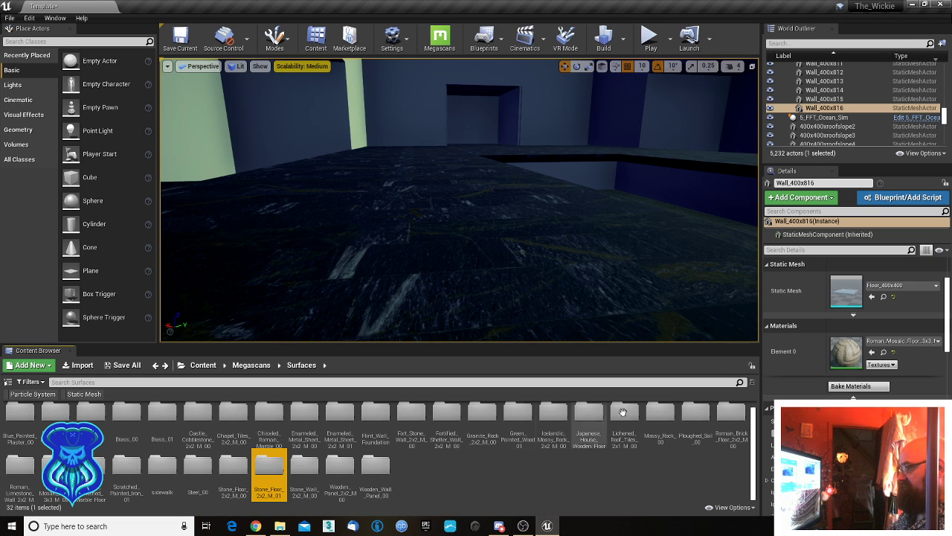
double_click(730, 415)
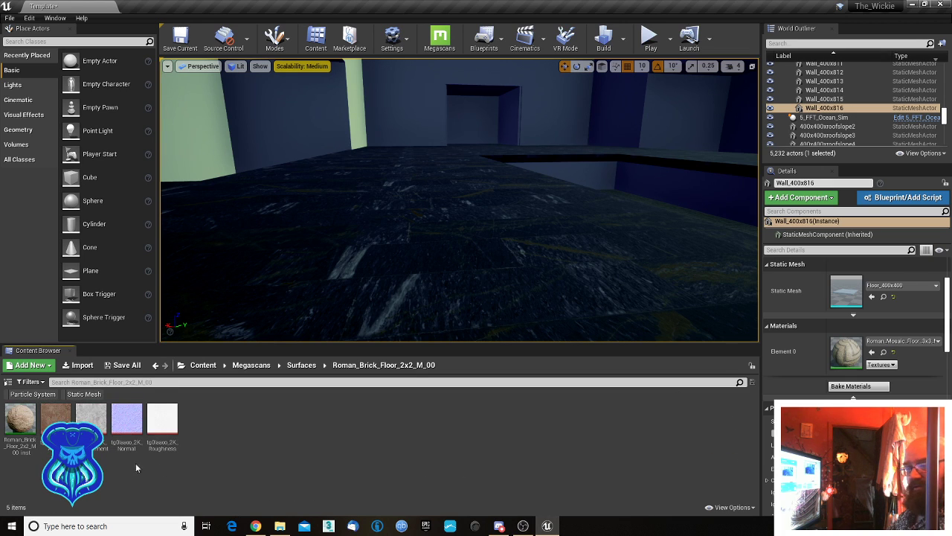
click(20, 418)
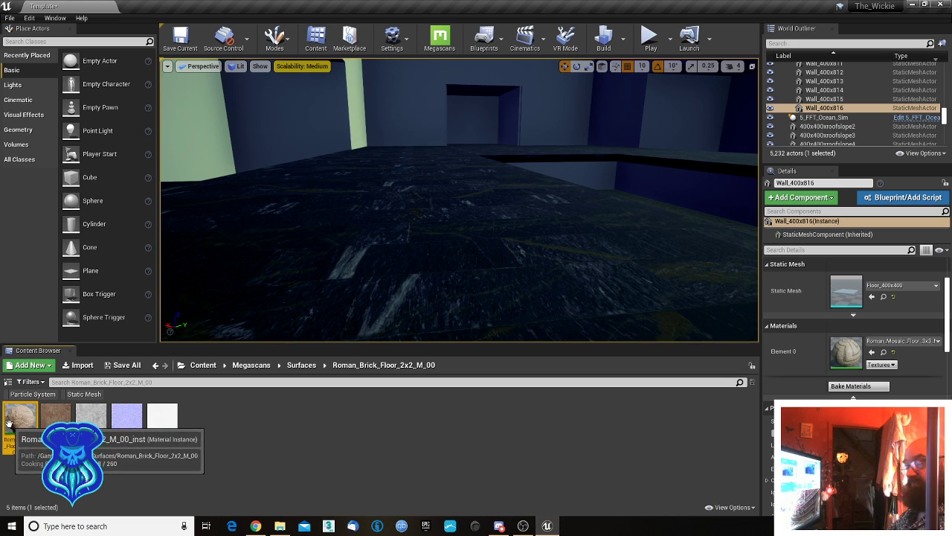
click(343, 273)
drag(17, 423, 846, 297)
mouse_move(506, 268)
right_down()
mouse_move(508, 320)
mouse_move(532, 320)
mouse_move(528, 327)
mouse_move(520, 287)
mouse_move(510, 301)
mouse_move(513, 267)
mouse_move(520, 298)
mouse_move(522, 276)
right_up()
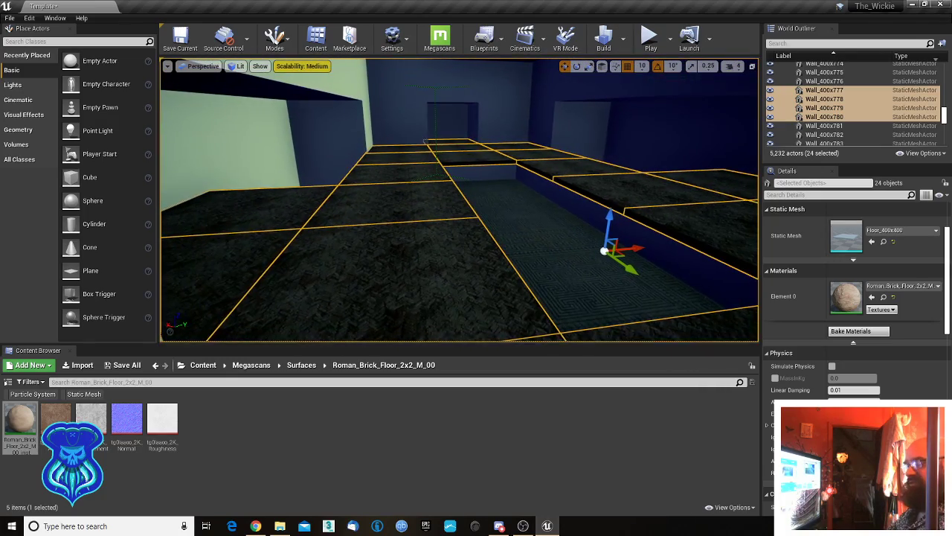
- Assign the second marble material from the Roman_Polished_Marble_Floor_2x2_M_00 surface folder to all the grouped floor tiles
click(302, 365)
scroll(223, 424, down, 1)
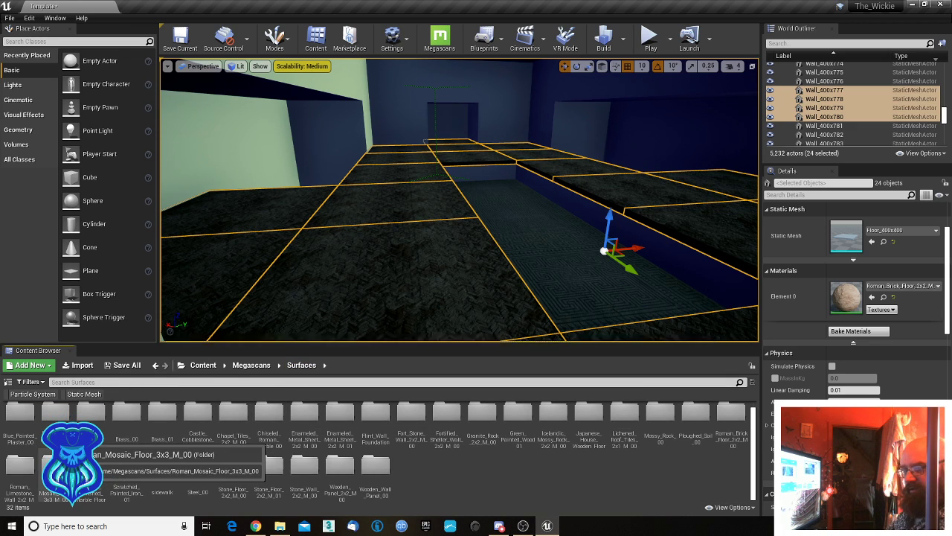
double_click(56, 465)
click(302, 364)
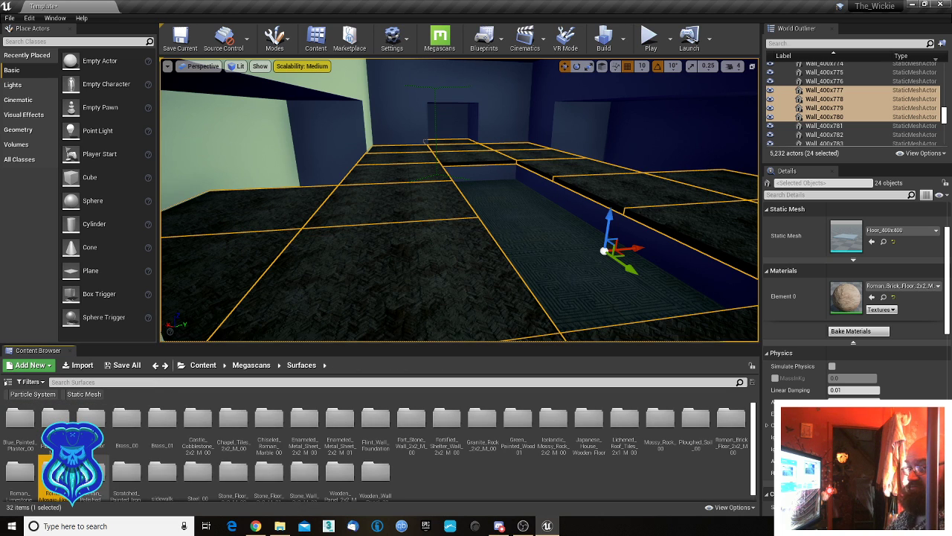
scroll(97, 453, down, 1)
click(93, 455)
double_click(93, 455)
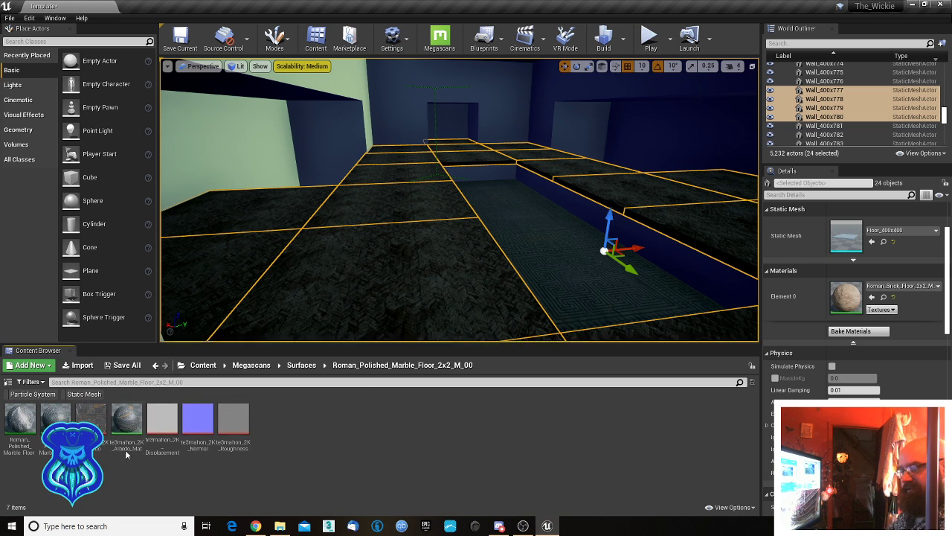
drag(56, 417, 848, 298)
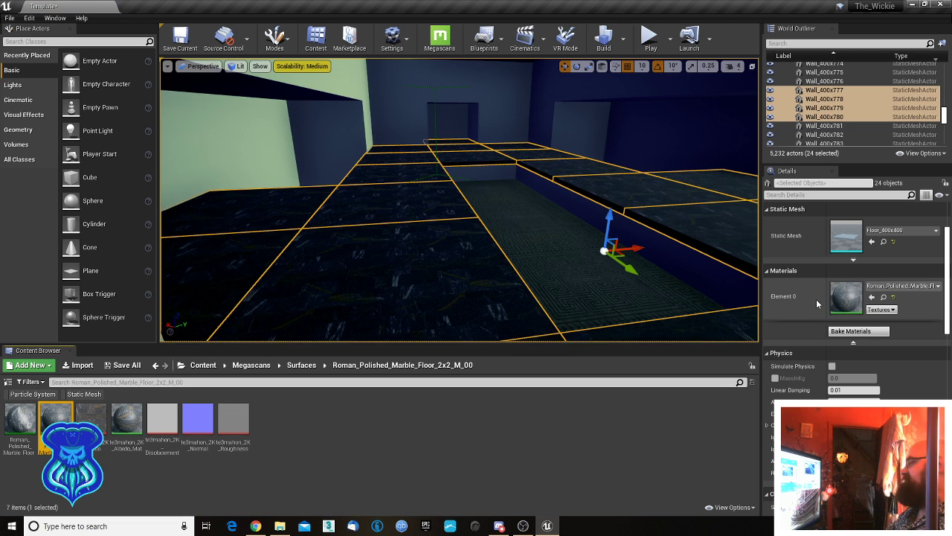
- Apply the first material from the Roman_Limestone_Wall_2x2_M_00 surface folder to the pale wall panel beside the side recess
right_drag(465, 192, 312, 191)
click(294, 175)
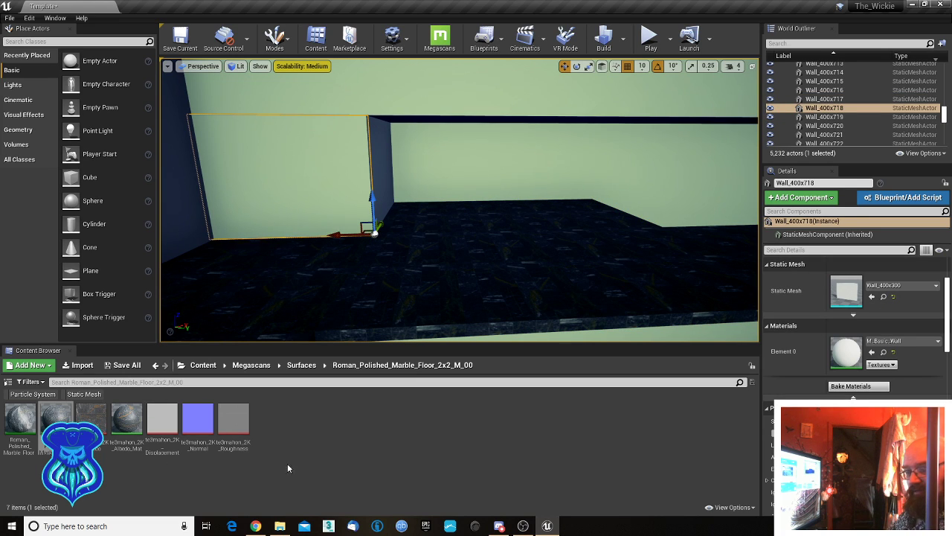
key(alt+Left)
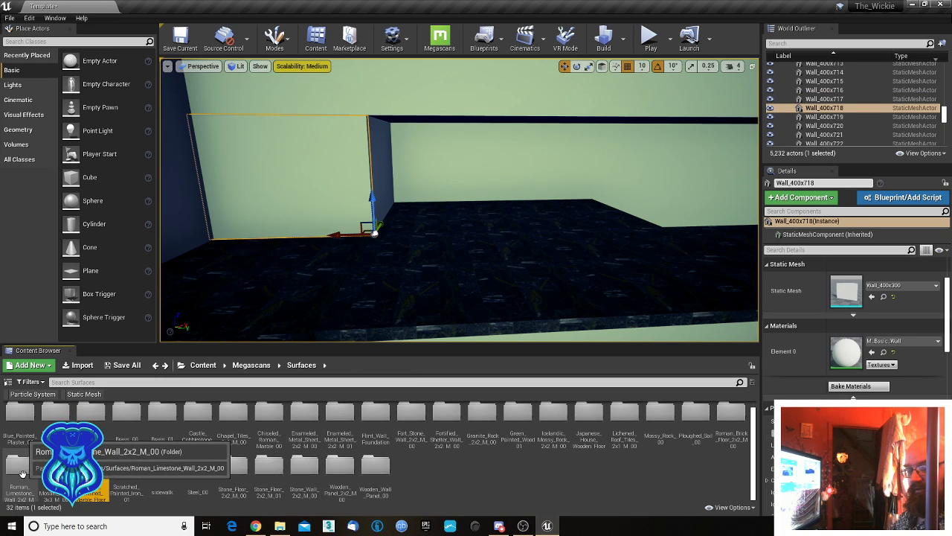
double_click(23, 474)
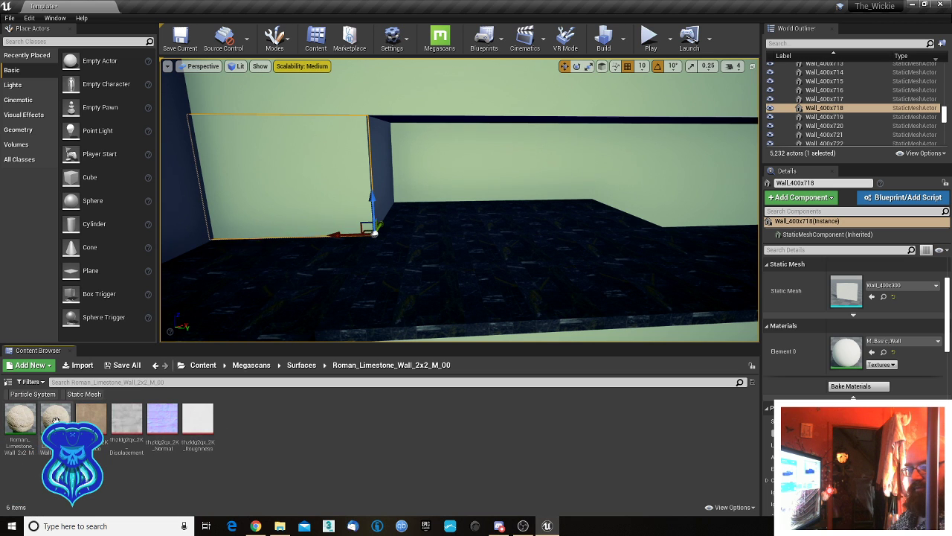
drag(56, 420, 276, 164)
right_drag(275, 253, 198, 210)
key(w)
key(s)
drag(21, 420, 446, 213)
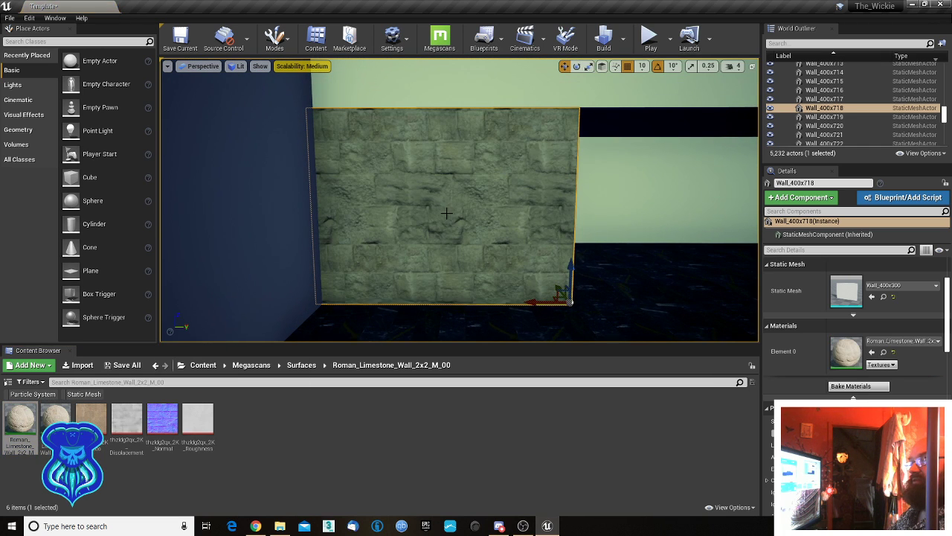
- Select the side recess's side and back wall panels, including those around its floor opening, and assign them the Roman limestone wall material
right_drag(405, 270, 463, 271)
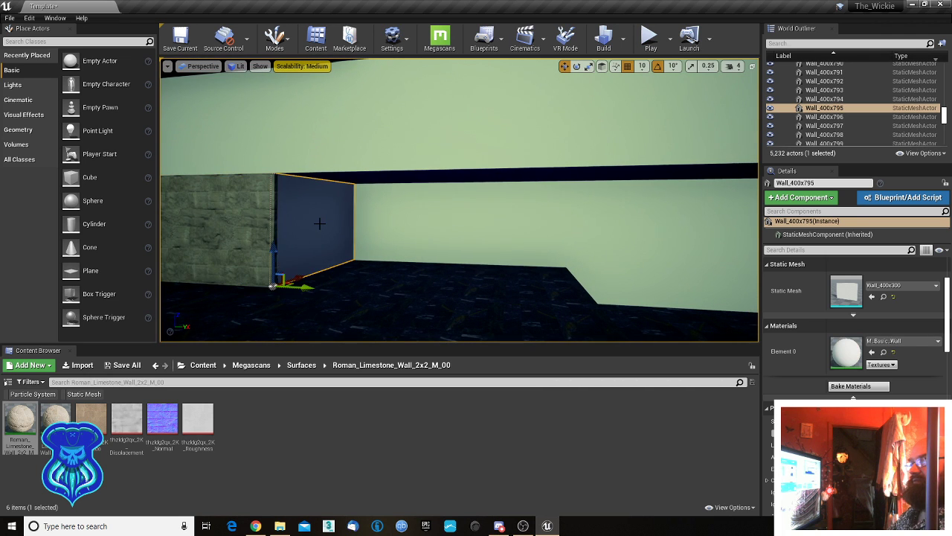
right_drag(319, 224, 357, 223)
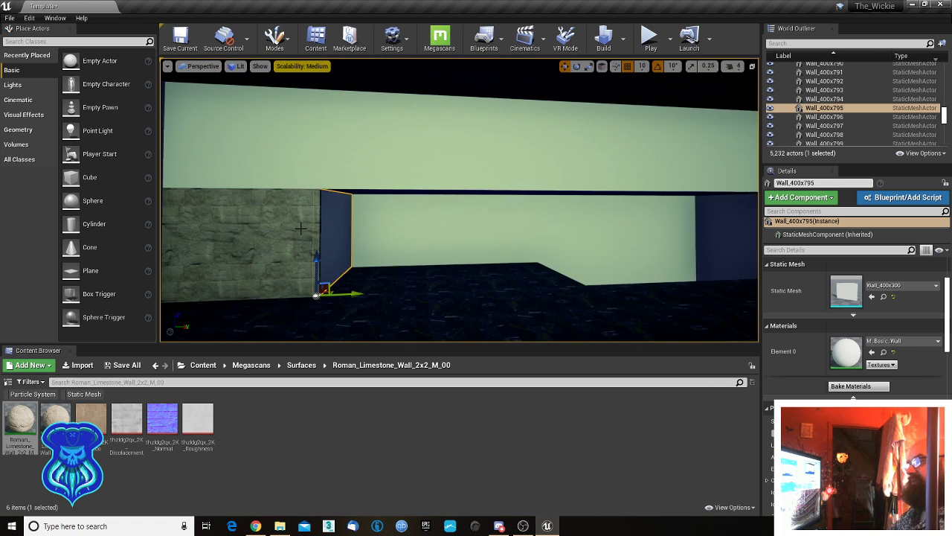
ctrl+click(506, 236)
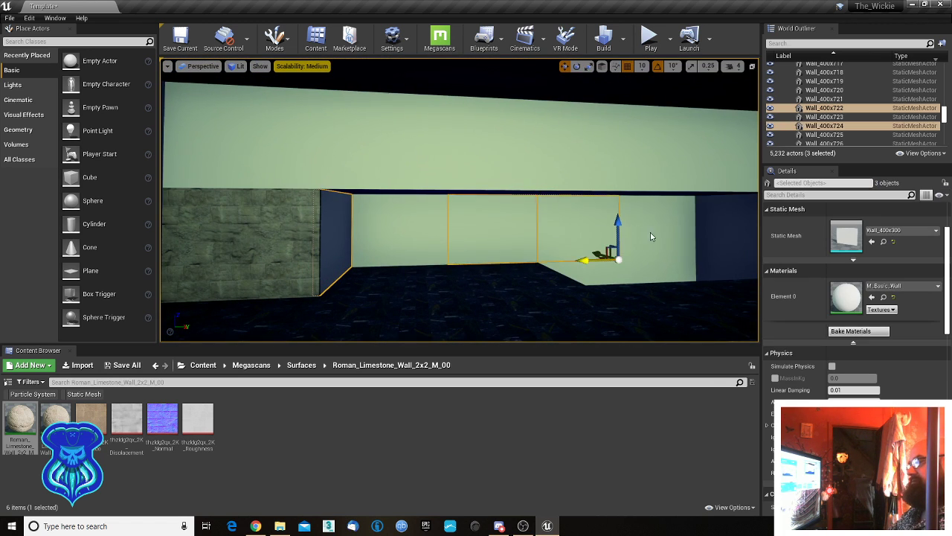
ctrl+click(577, 267)
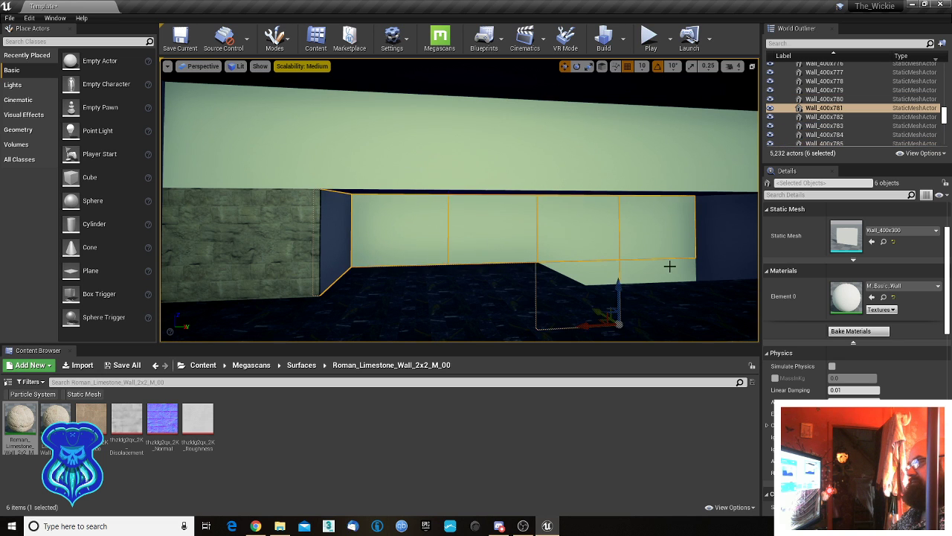
mouse_move(547, 271)
right_down()
mouse_move(506, 276)
mouse_move(547, 271)
right_up()
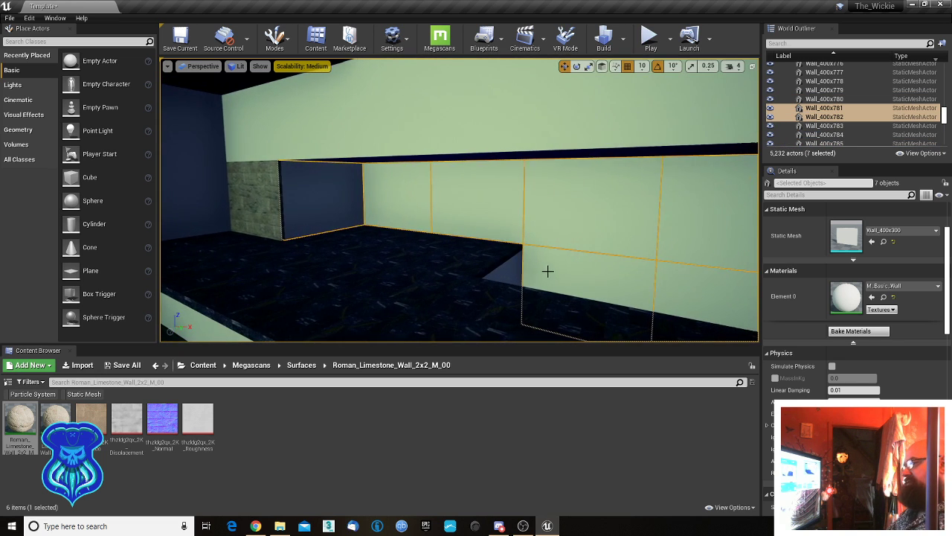
right_drag(441, 257, 441, 257)
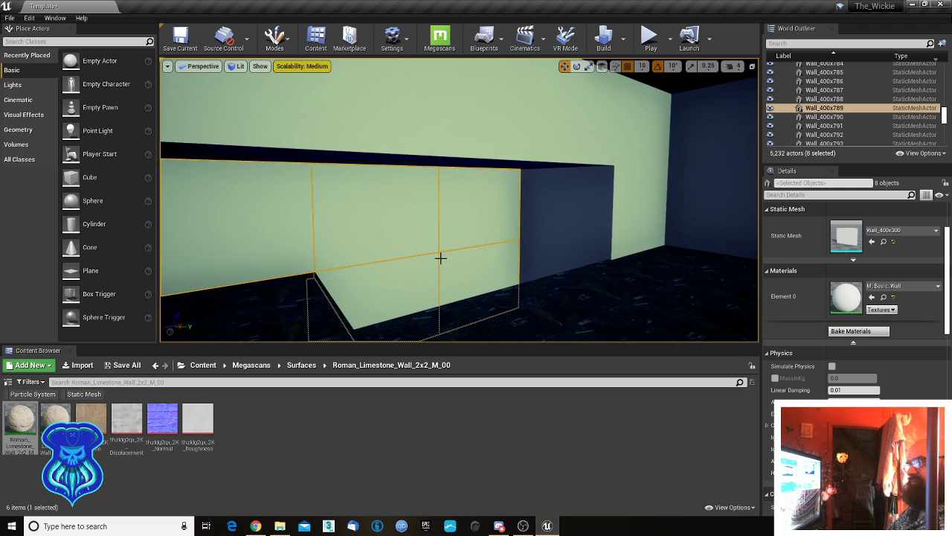
ctrl+click(535, 253)
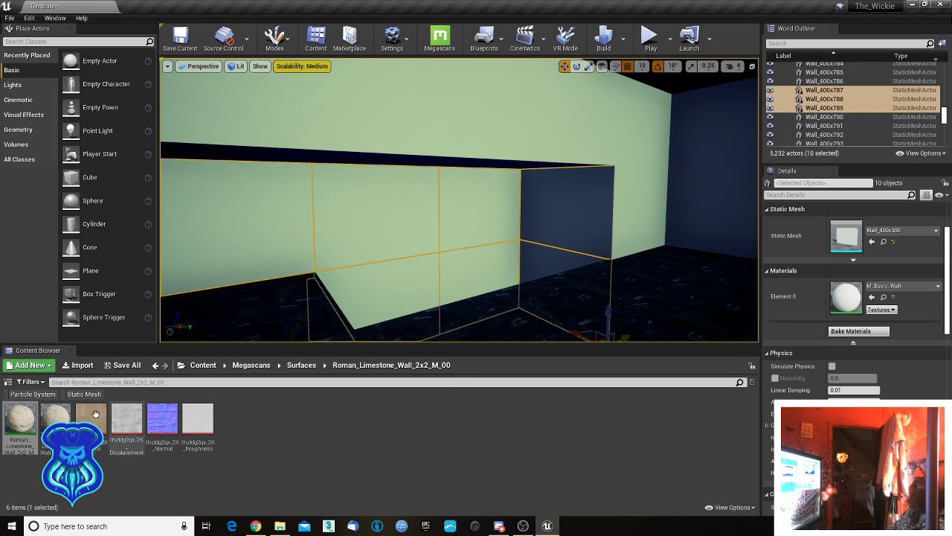
drag(21, 420, 857, 296)
- Select the wall panel beyond the side recess, the grouped upper wall panels above it and the recess's four ceiling pieces
click(638, 223)
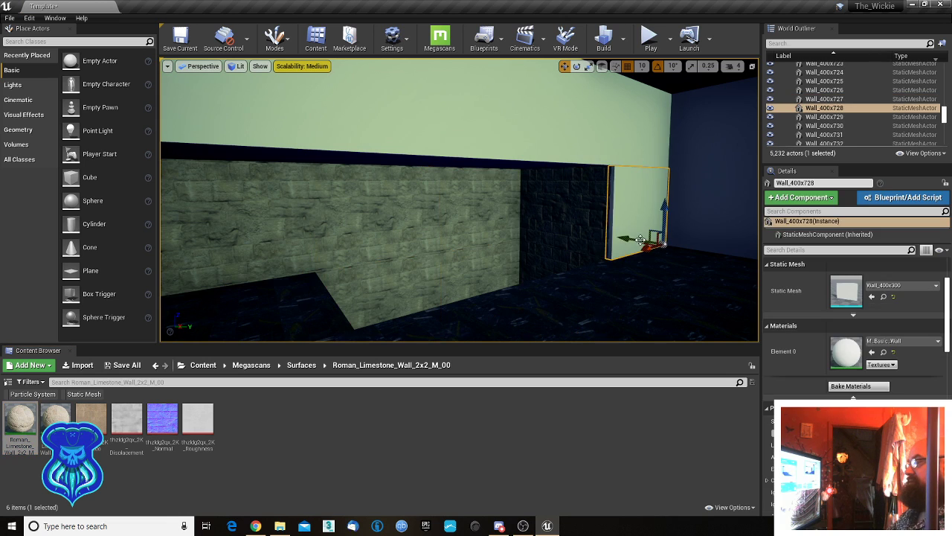
ctrl+click(628, 133)
right_drag(497, 159, 494, 156)
ctrl+click(484, 129)
right_drag(443, 172, 450, 159)
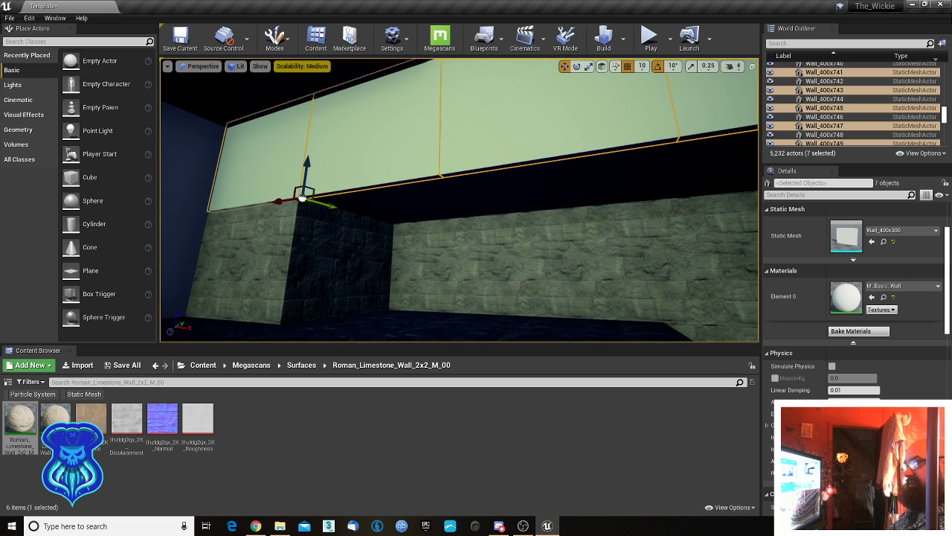
ctrl+click(448, 193)
ctrl+click(525, 180)
right_drag(411, 258, 454, 256)
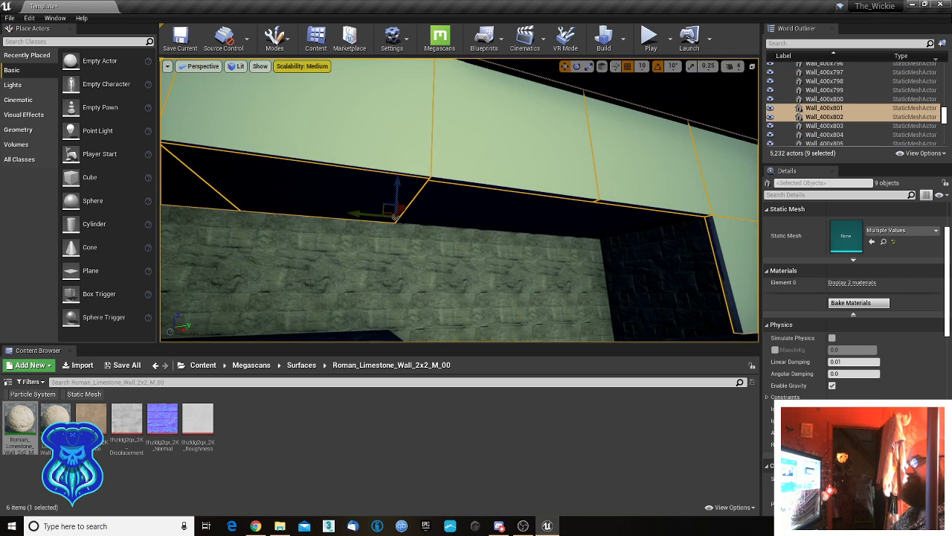
ctrl+click(502, 206)
ctrl+click(603, 224)
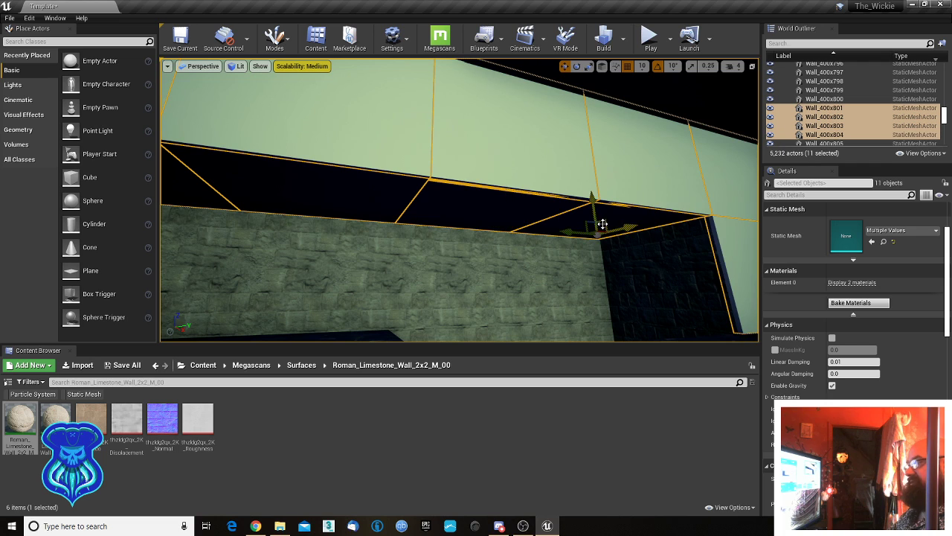
- Replace both M_Basic_Floor and M_Basic_Wall on the selected wall and ceiling pieces with the Roman limestone wall material
drag(32, 427, 859, 287)
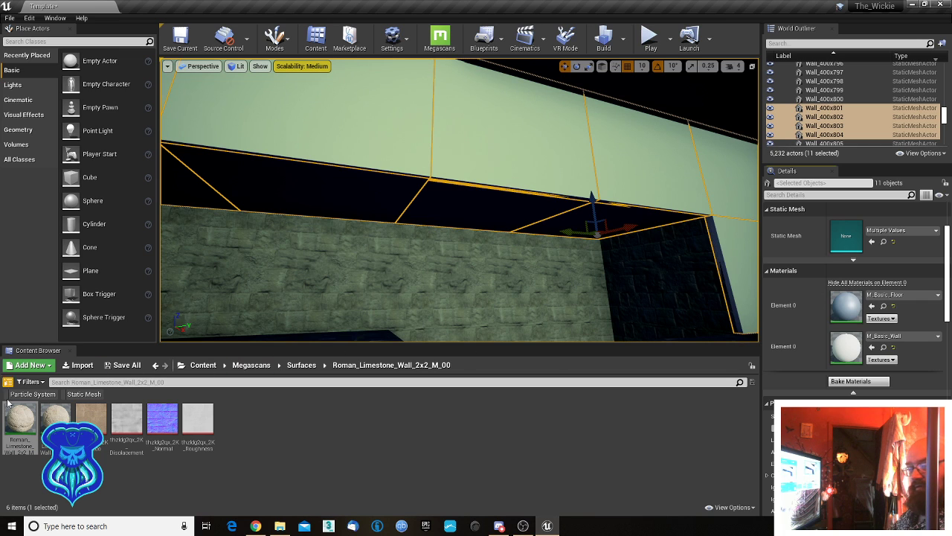
drag(21, 425, 846, 305)
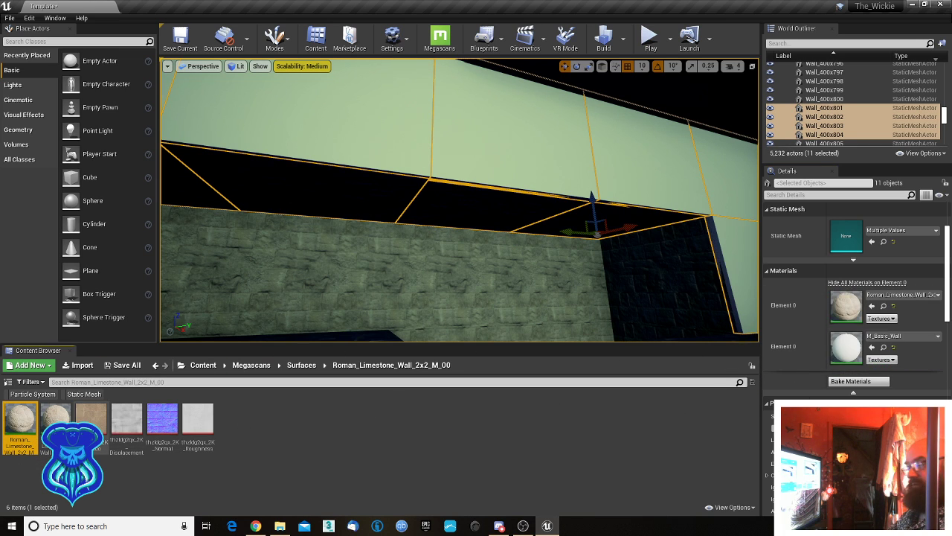
drag(12, 430, 801, 351)
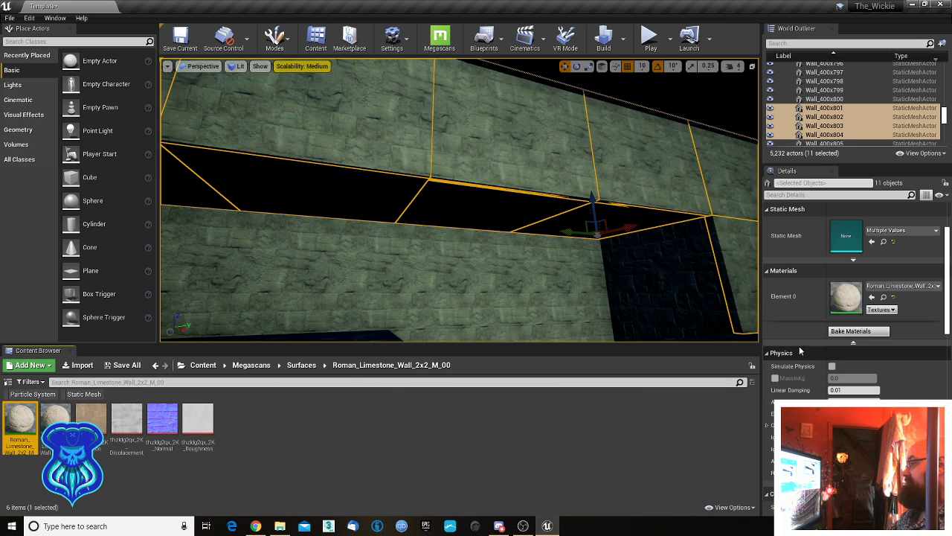
key(s)
right_drag(459, 200, 524, 247)
key(s)
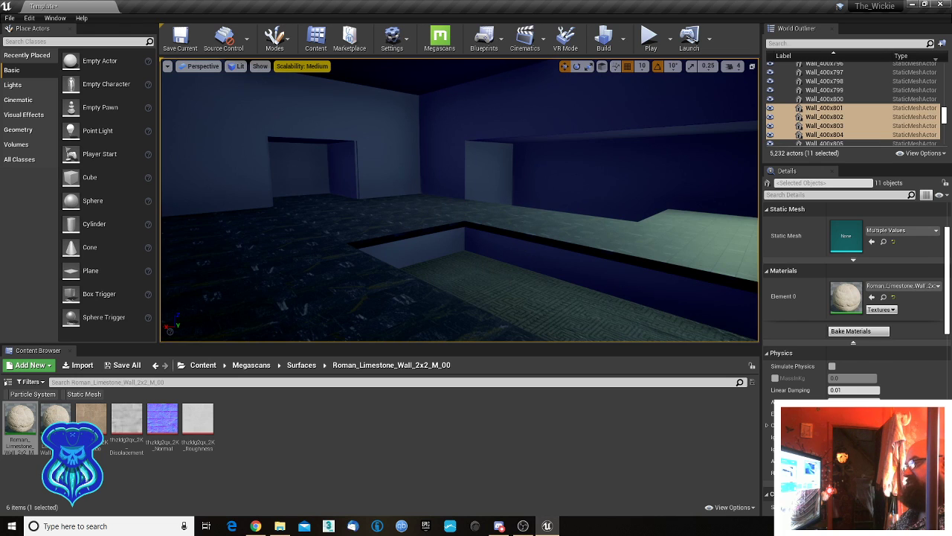
click(562, 310)
right_drag(561, 310, 530, 286)
key(w)
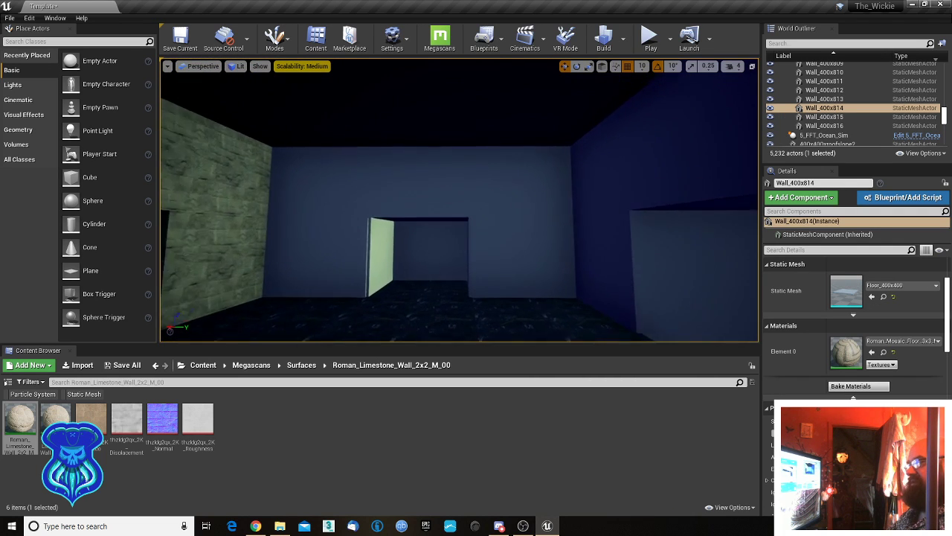
key(a)
right_drag(429, 227, 424, 256)
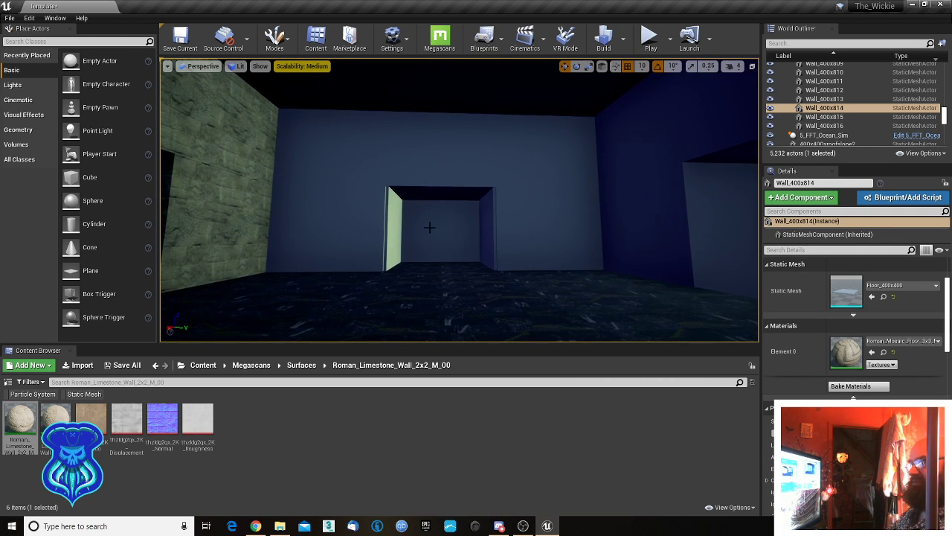
click(372, 231)
right_drag(372, 231, 338, 208)
key(w)
key(s)
click(355, 218)
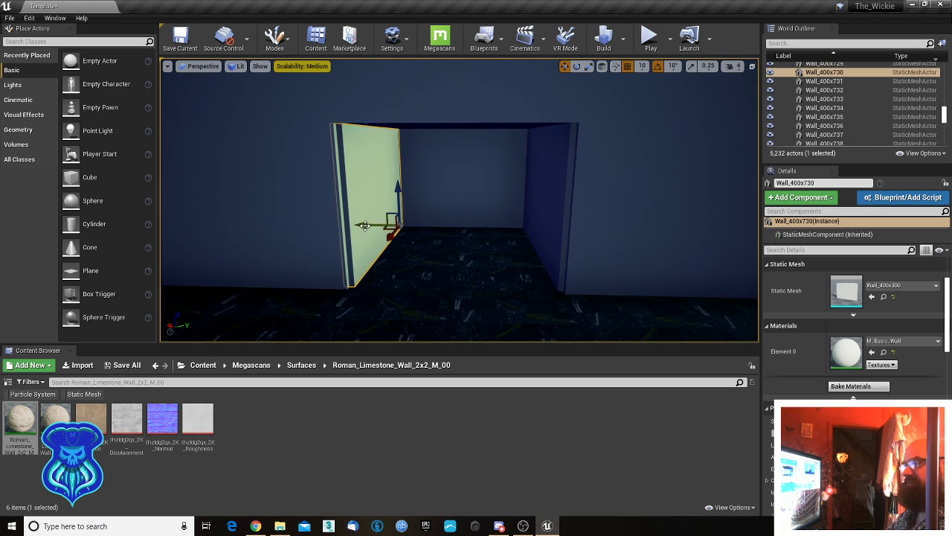
click(526, 229)
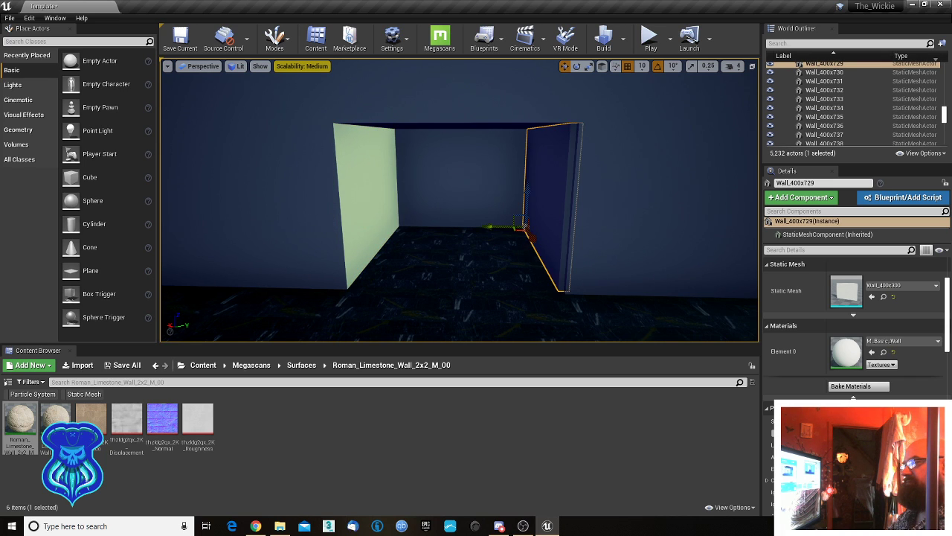
- Select the end wall's lower and upper panels together with the doorway recess's side walls, back wall and ceiling piece
click(255, 243)
key(f)
ctrl+click(470, 231)
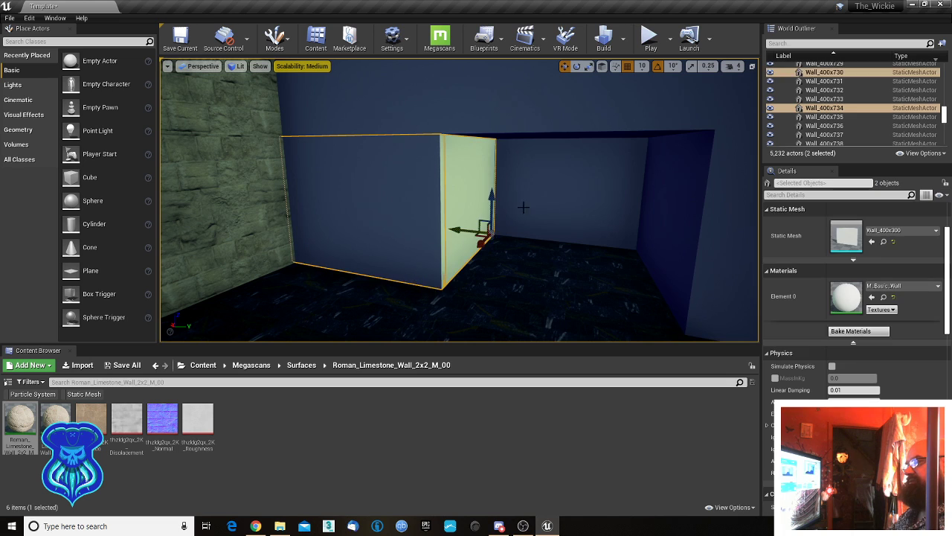
ctrl+click(565, 214)
right_drag(568, 260, 616, 233)
ctrl+click(595, 262)
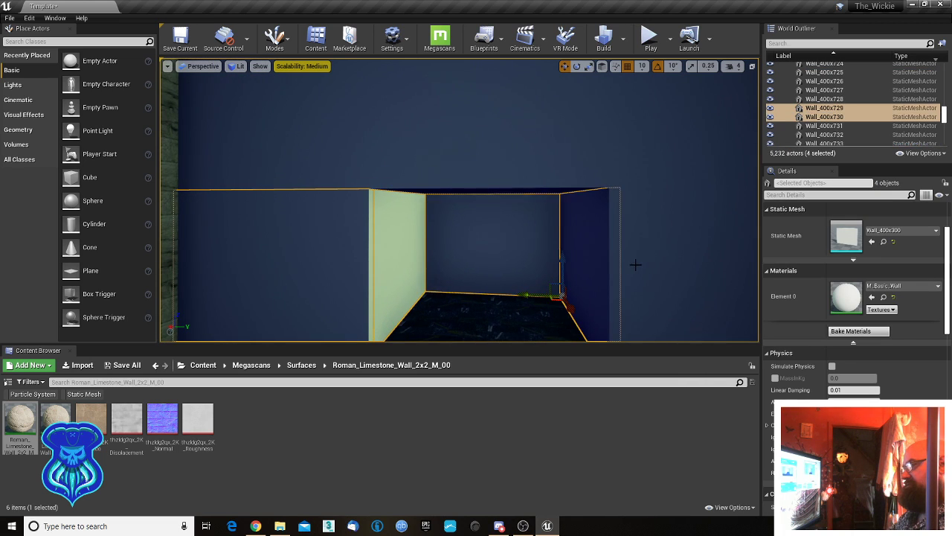
ctrl+click(578, 152)
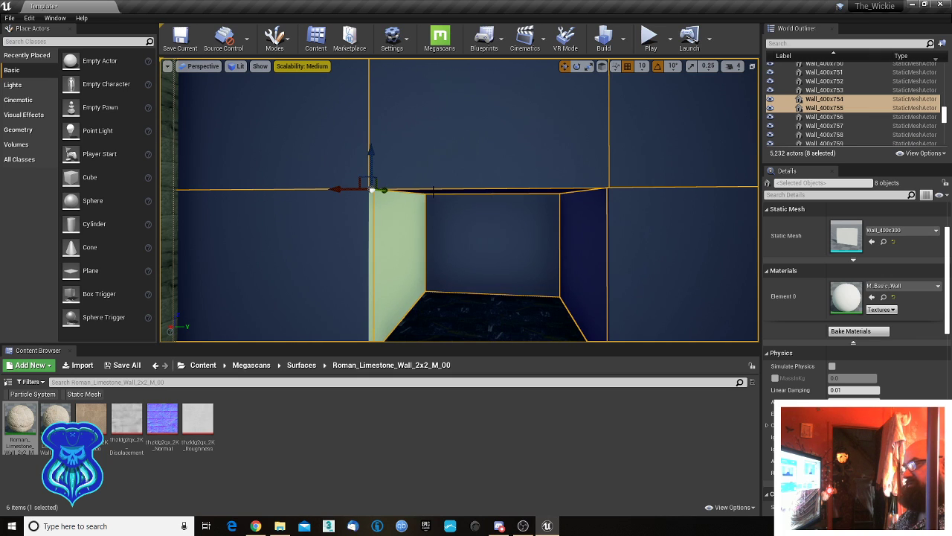
ctrl+click(431, 192)
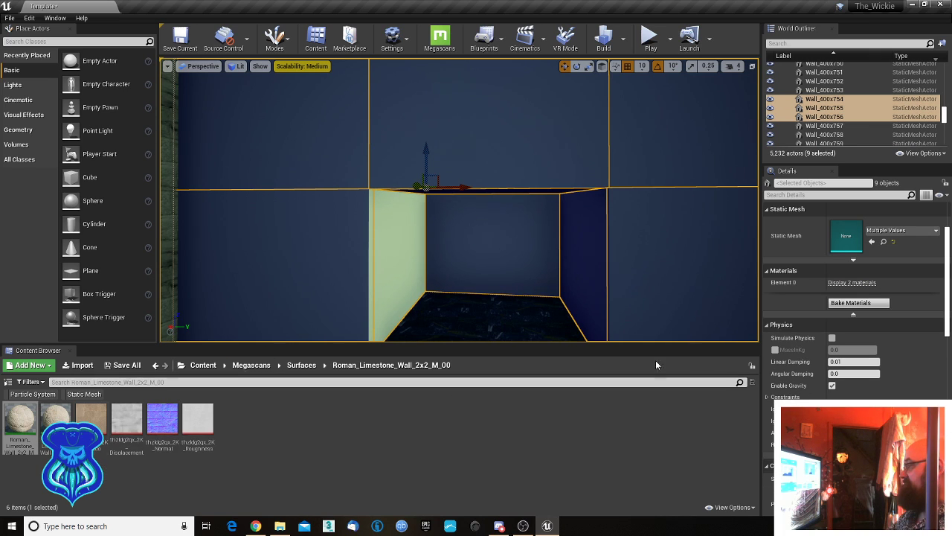
- Assign the Roman limestone wall material to both material slots of the selected end wall and doorway recess pieces
click(860, 283)
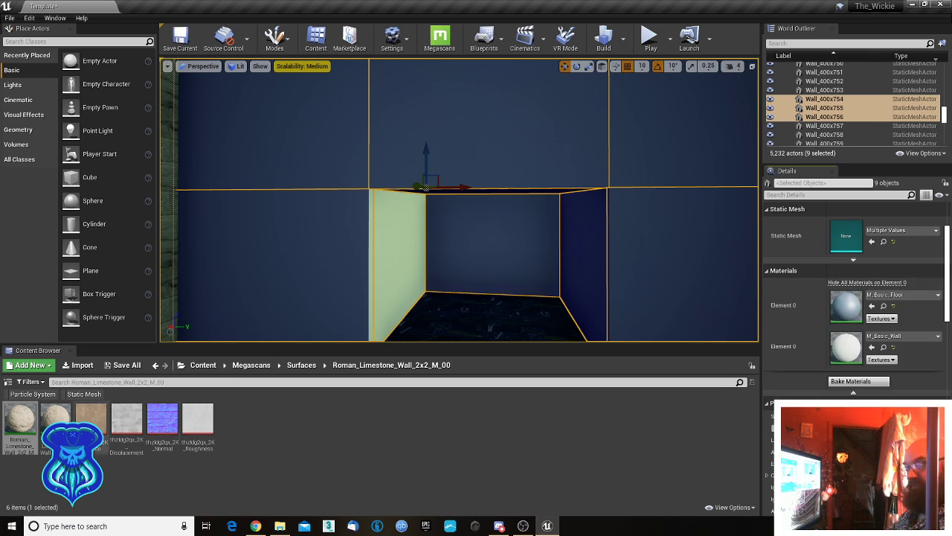
drag(22, 428, 846, 305)
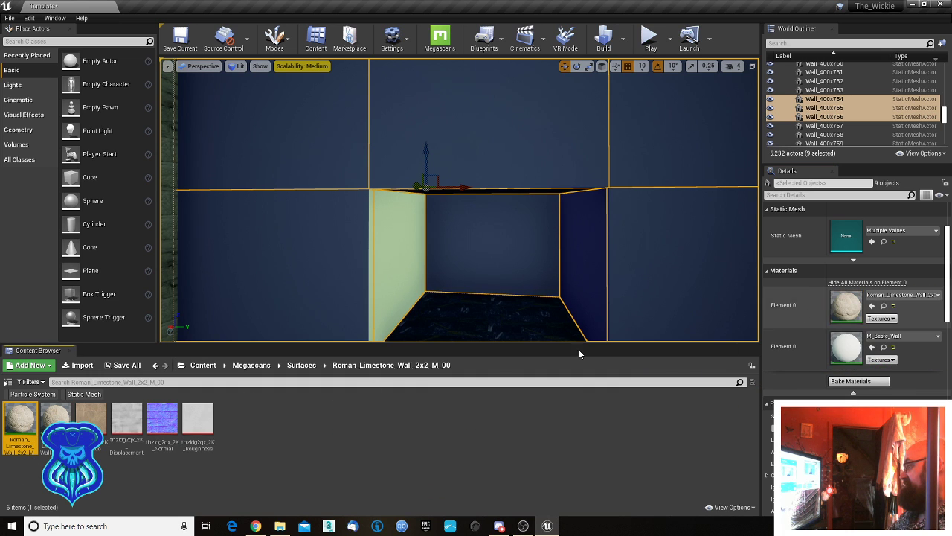
drag(20, 424, 848, 341)
- Select the back and side wall panels of the opposite side recess and replace their M_Basic_Wall material with Roman limestone
right_drag(497, 263, 729, 279)
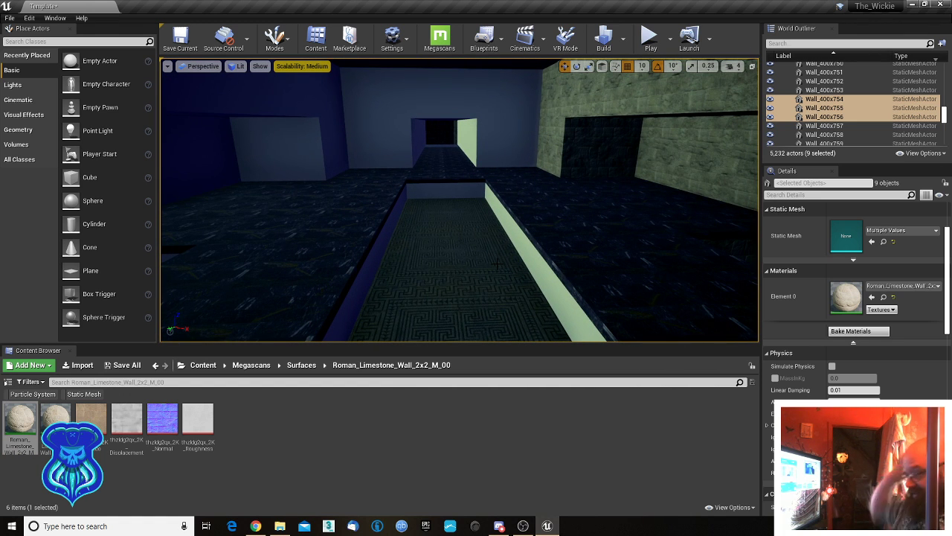
right_drag(467, 239, 417, 253)
click(343, 233)
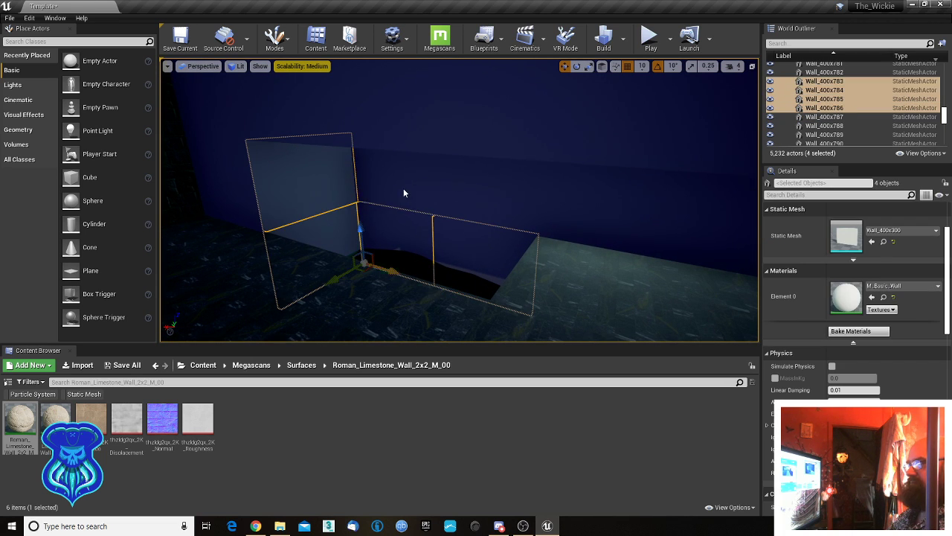
ctrl+click(403, 189)
ctrl+click(496, 189)
ctrl+click(584, 205)
right_drag(540, 270, 584, 261)
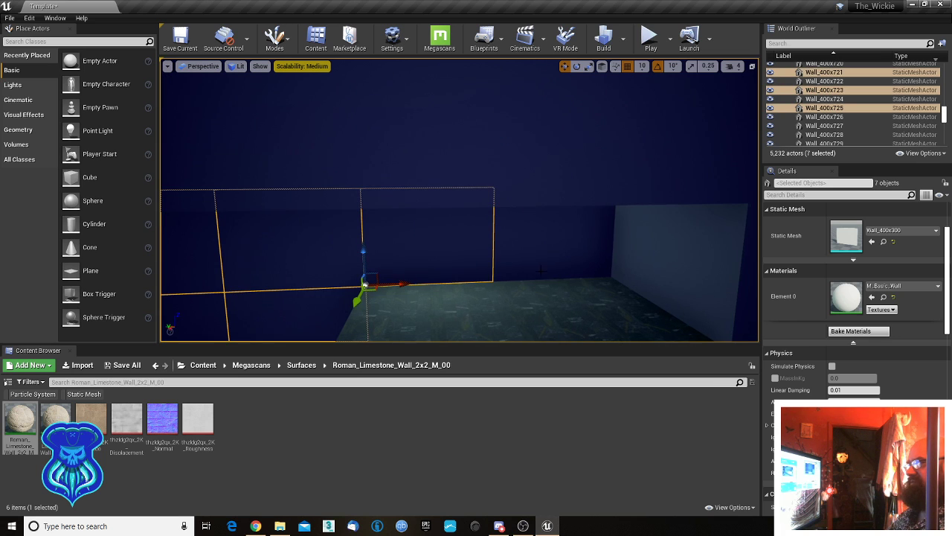
ctrl+click(543, 269)
ctrl+click(645, 260)
mouse_move(645, 260)
right_down()
mouse_move(577, 262)
mouse_move(606, 256)
mouse_move(644, 269)
right_up()
ctrl+click(520, 285)
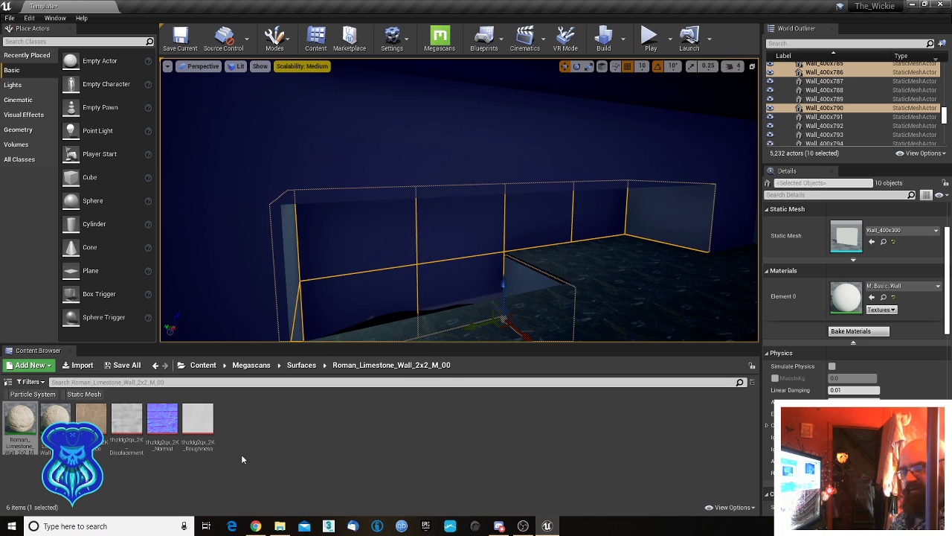
drag(30, 430, 835, 306)
- Select the wall panels on both sides of the recess, the upper panels above it and the recess's four ceiling pieces
right_drag(633, 264, 676, 265)
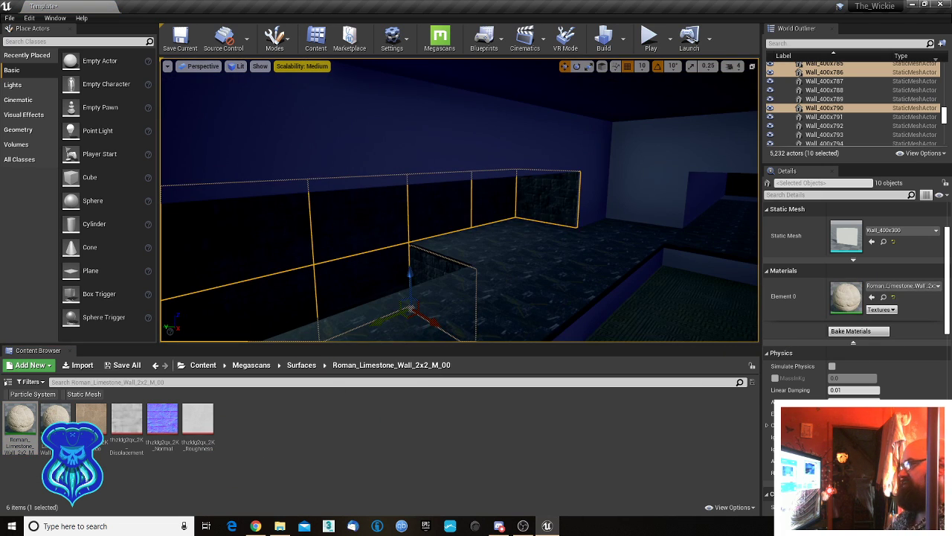
click(595, 186)
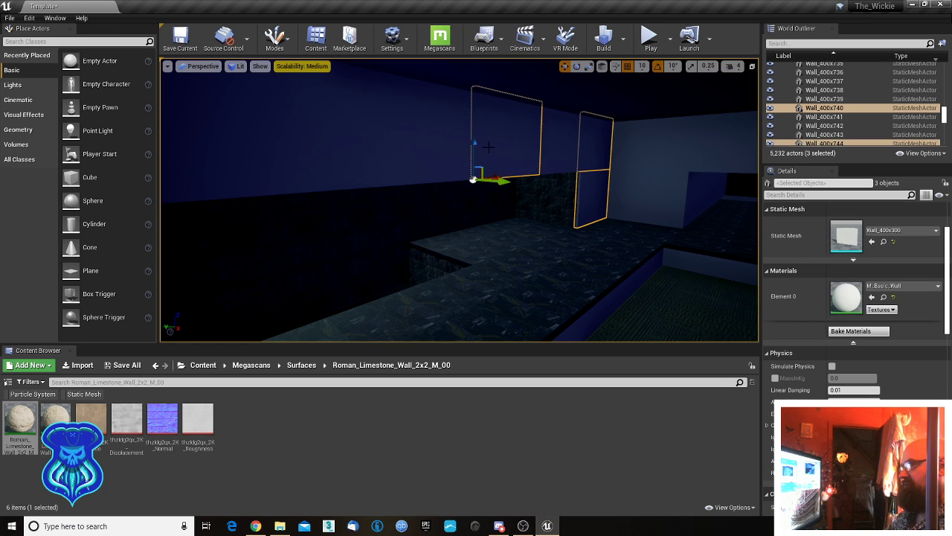
ctrl+click(437, 147)
right_drag(468, 183, 372, 181)
ctrl+click(342, 258)
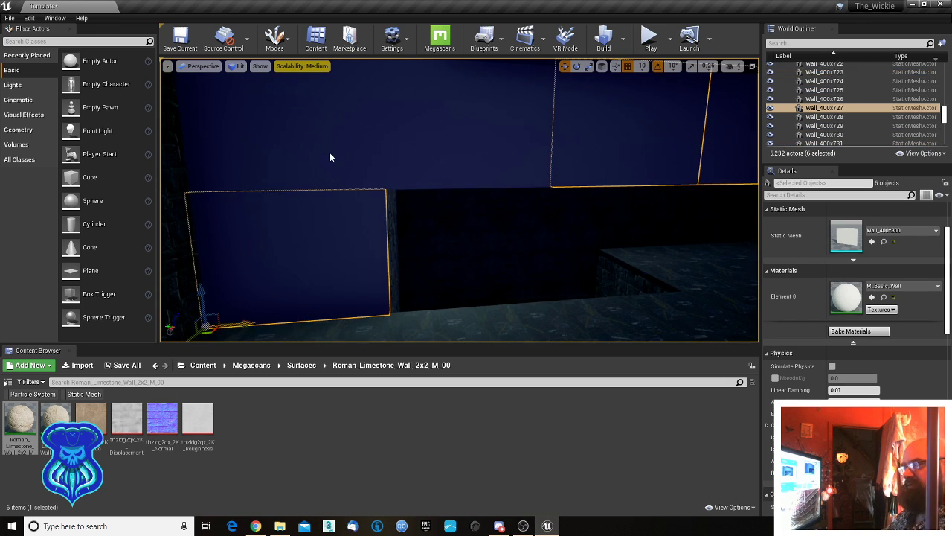
ctrl+click(329, 153)
ctrl+click(413, 153)
right_drag(414, 152, 246, 153)
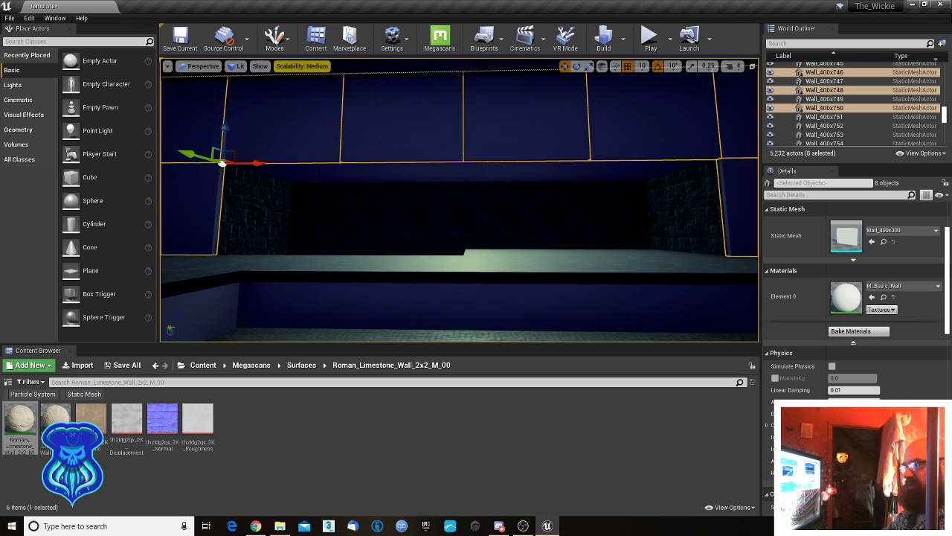
ctrl+click(221, 161)
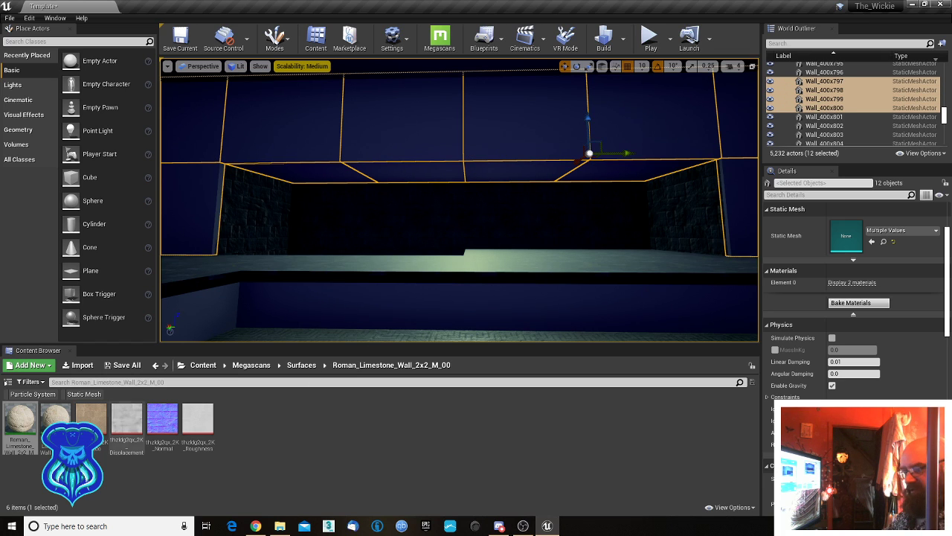
- Assign the Roman limestone wall material to both material slots of the selected wall and recess ceiling pieces
drag(20, 420, 846, 305)
click(842, 283)
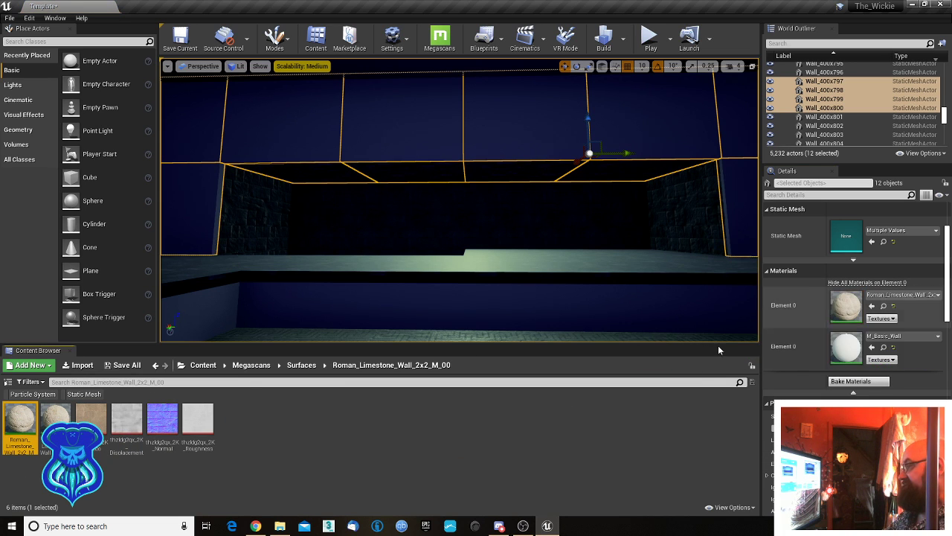
drag(20, 423, 846, 346)
- Select the five end wall panels beside and above the corridor opening
right_drag(662, 290, 849, 273)
key(a)
ctrl+click(422, 159)
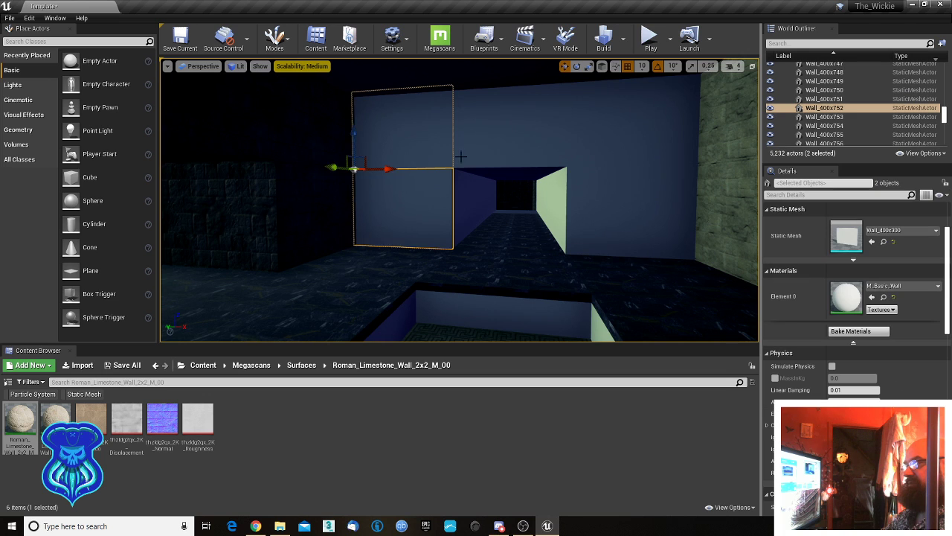
ctrl+click(625, 152)
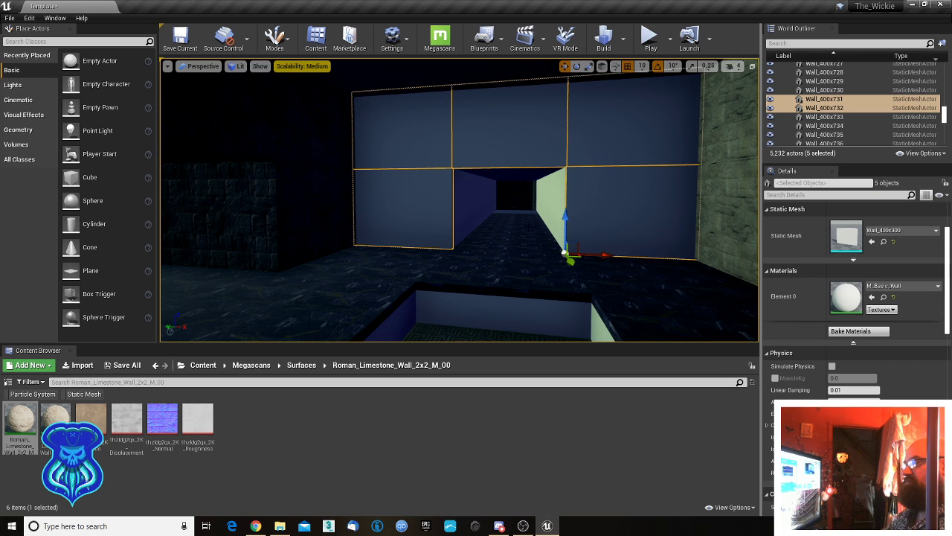
- Add the wall panels along both sides of the corridor to the selection
key(w)
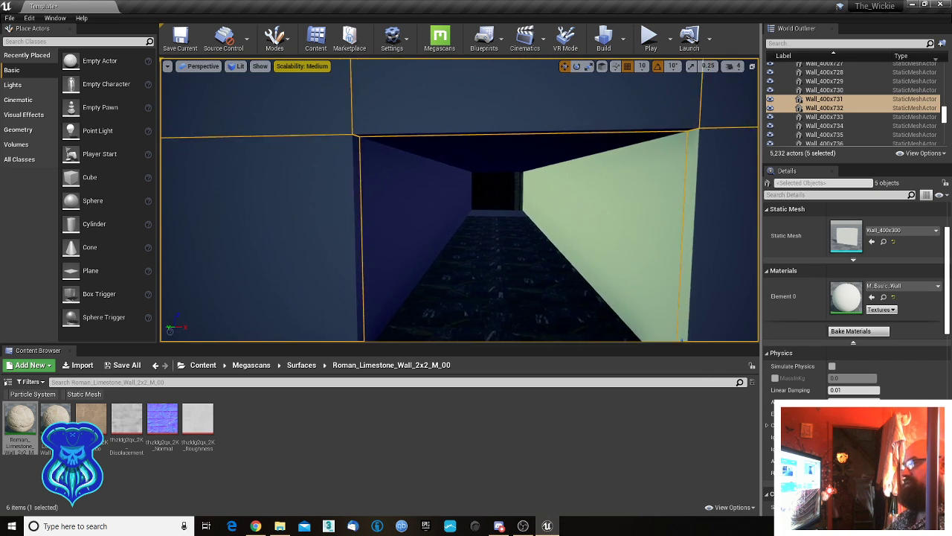
key(d)
right_drag(504, 227, 481, 224)
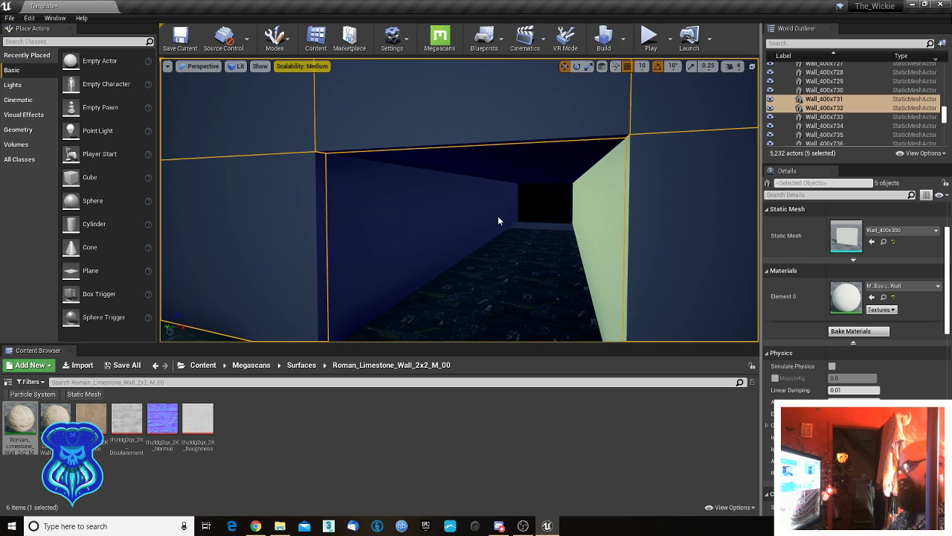
ctrl+click(479, 222)
ctrl+click(451, 226)
ctrl+click(418, 242)
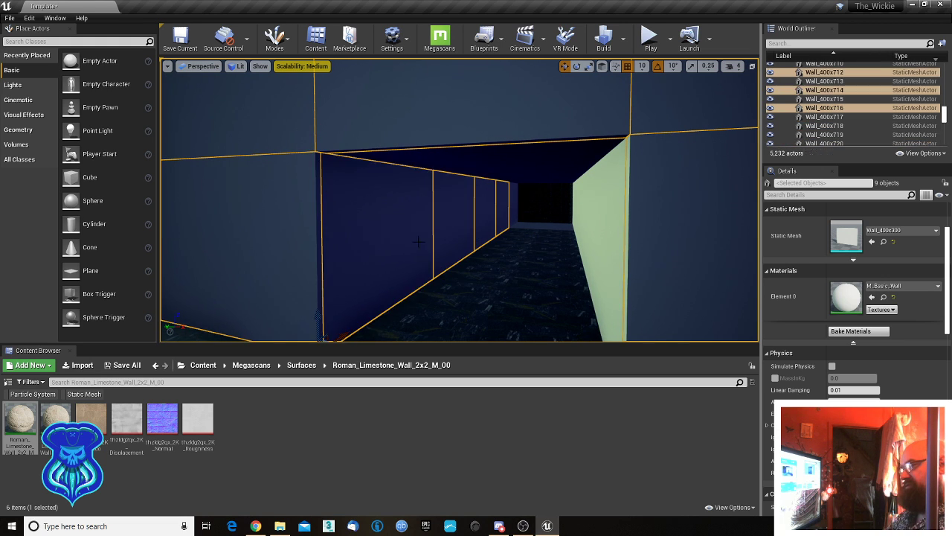
right_drag(418, 242, 456, 244)
key(a)
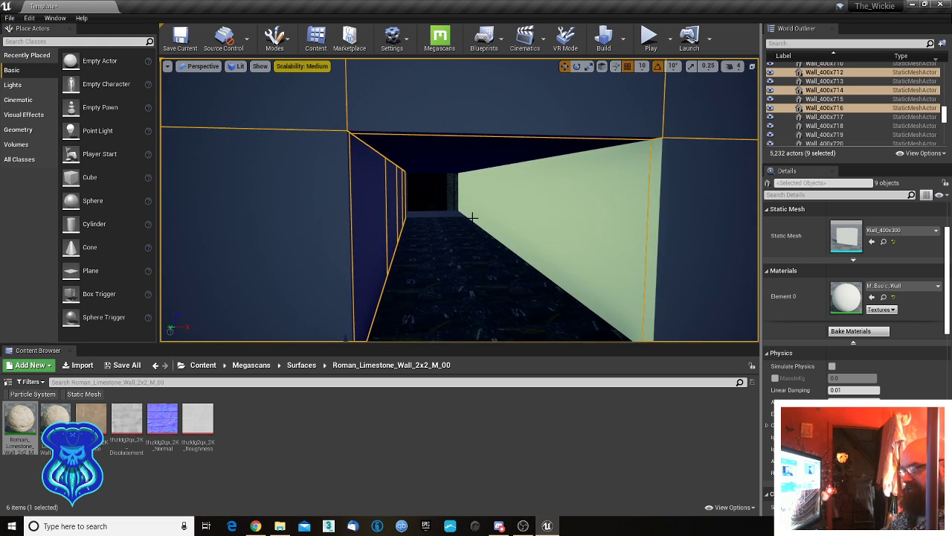
ctrl+click(476, 217)
ctrl+click(506, 228)
ctrl+click(544, 256)
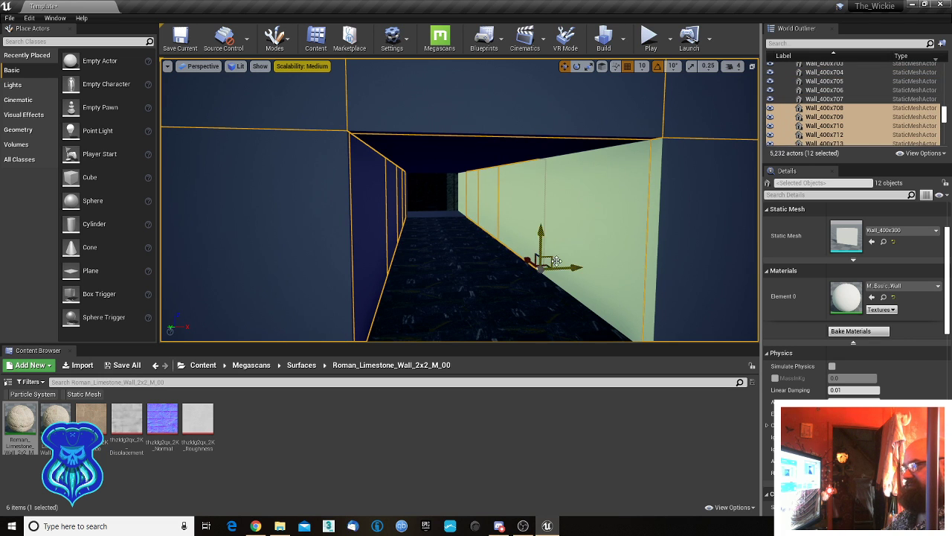
ctrl+click(568, 278)
- Add the corridor's four ceiling pieces to the selection
right_drag(569, 278, 527, 228)
key(q)
key(d)
ctrl+click(505, 213)
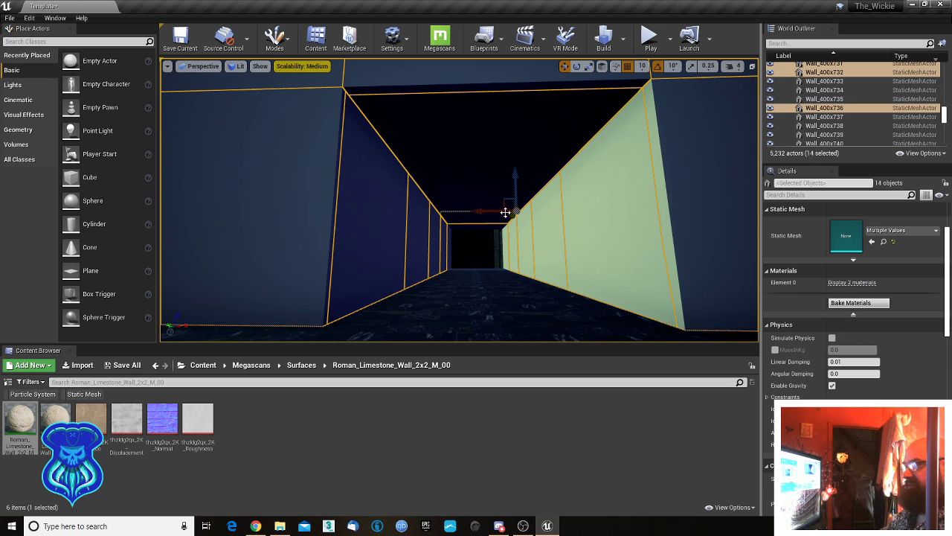
ctrl+click(558, 162)
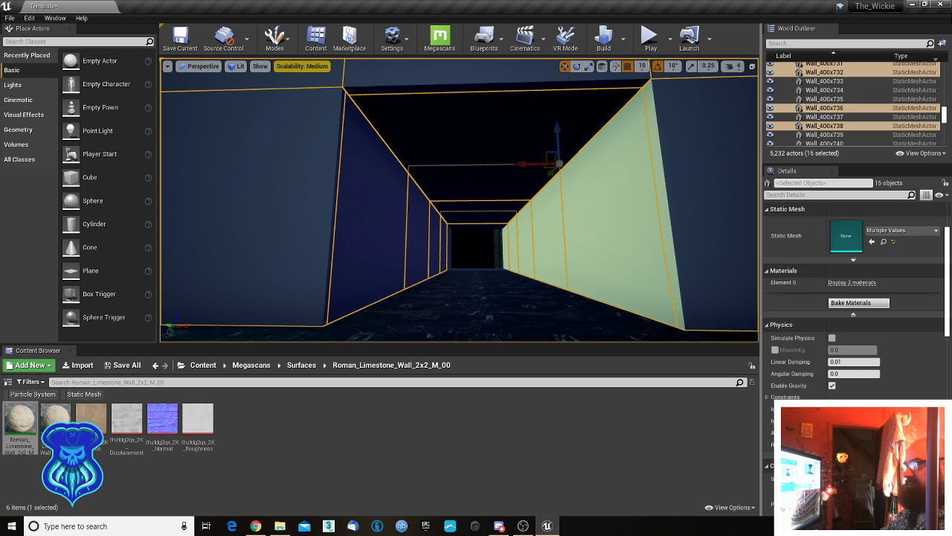
ctrl+click(455, 160)
ctrl+click(462, 208)
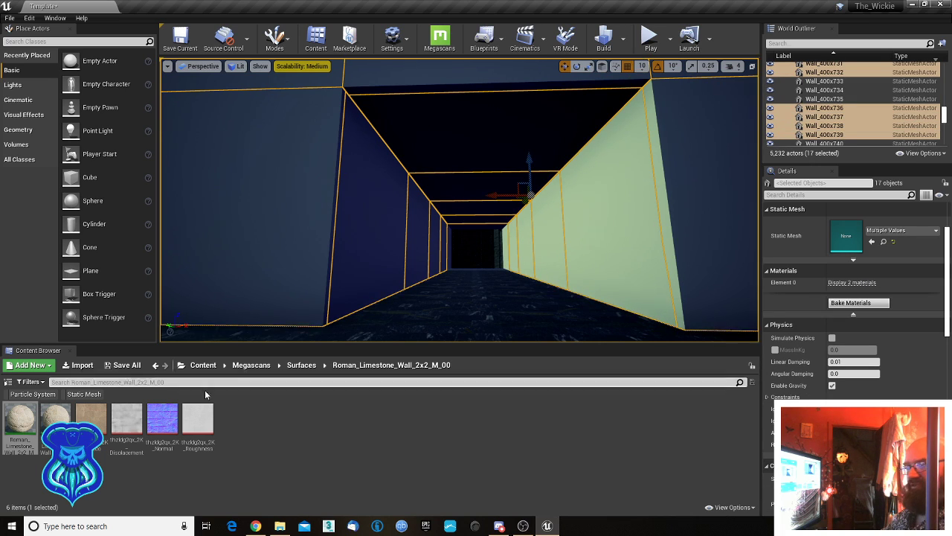
- Replace both materials on the selected end wall, corridor wall and ceiling pieces with the Roman limestone wall material
click(36, 421)
drag(35, 421, 845, 305)
click(844, 286)
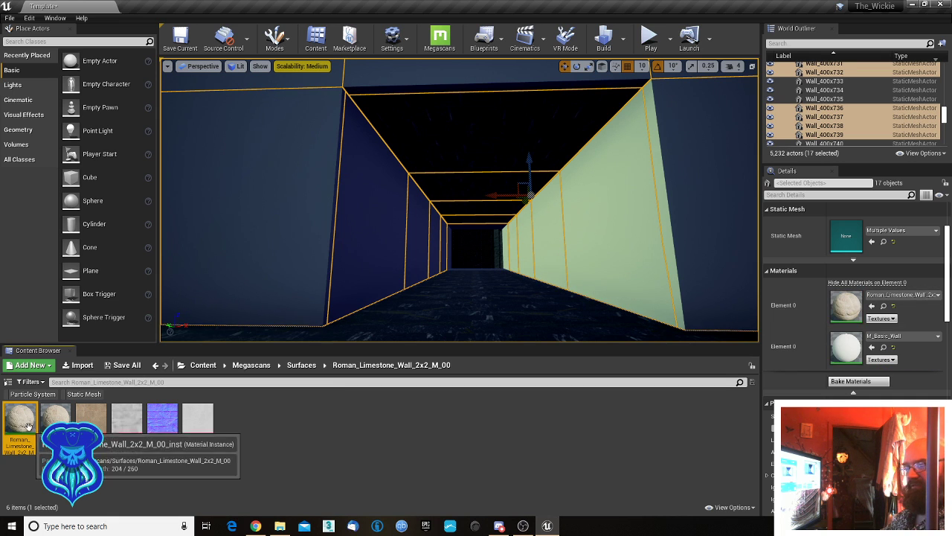
drag(20, 428, 855, 350)
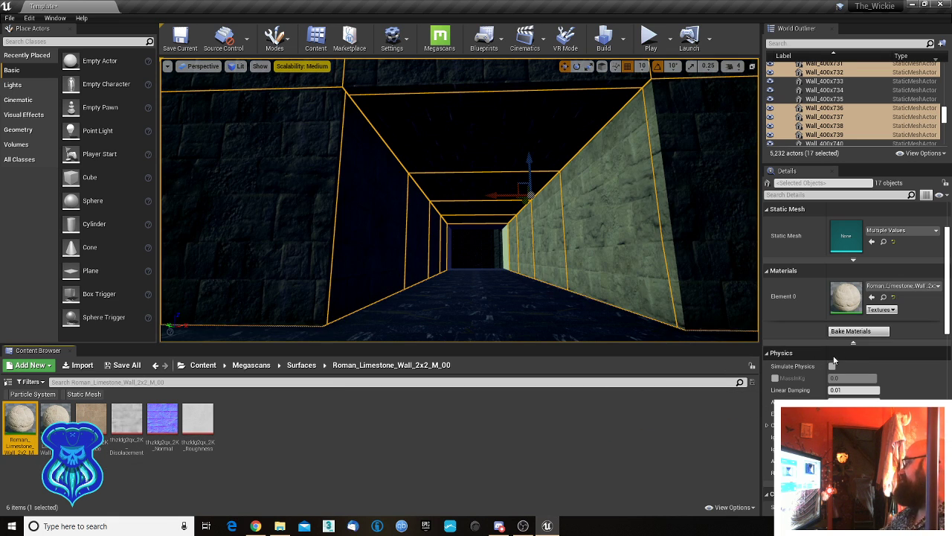
- Select the stone wall panel beyond the corridor's far end and locate its Stone_Wall_2x2_M_00 material in the project content
click(477, 249)
right_drag(477, 249, 507, 280)
key(w)
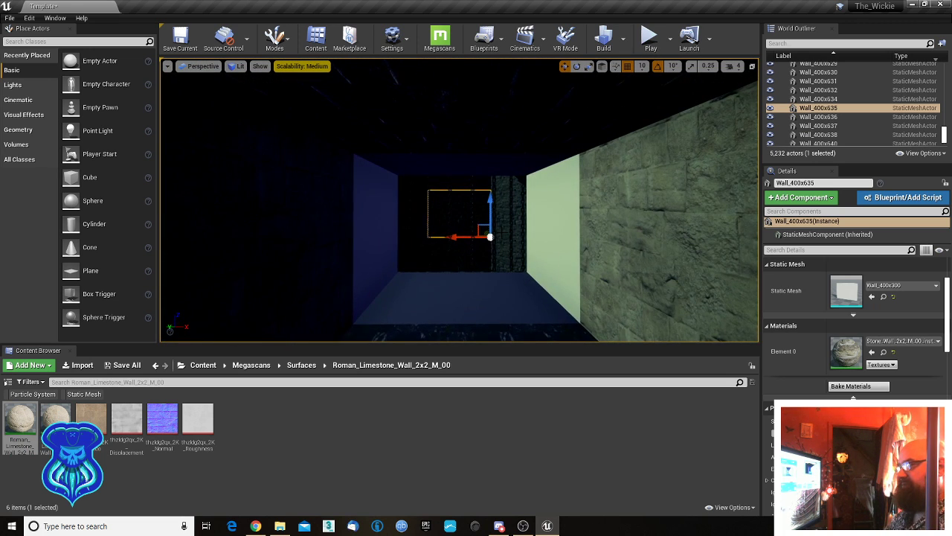
click(501, 233)
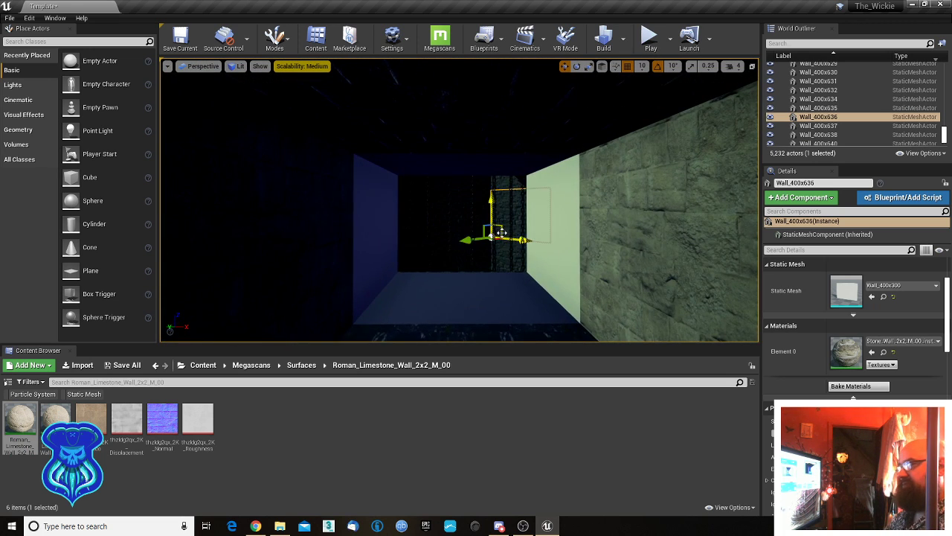
click(883, 351)
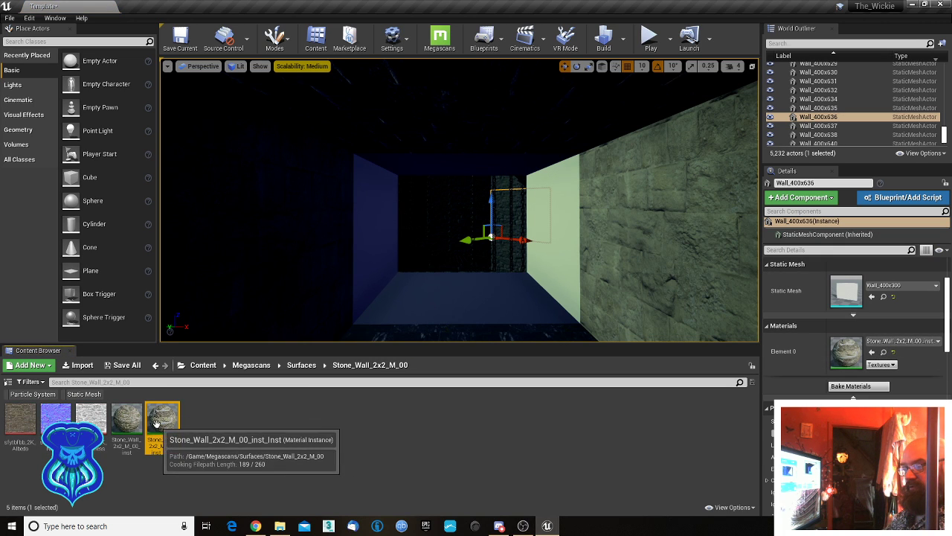
- Apply the Stone_Wall_2x2_M_00_inst_Inst material to the floor, both side walls and ceiling at the corridor's far end
drag(162, 428, 428, 311)
drag(162, 425, 373, 268)
drag(169, 411, 555, 257)
drag(160, 419, 414, 165)
right_drag(459, 201, 659, 193)
key(w)
key(w)
key(a)
right_drag(431, 249, 498, 271)
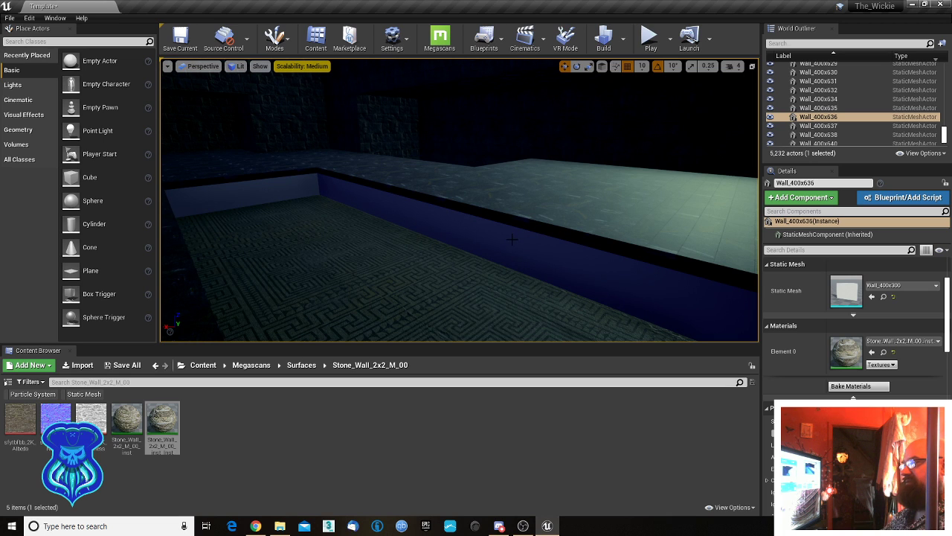
click(468, 248)
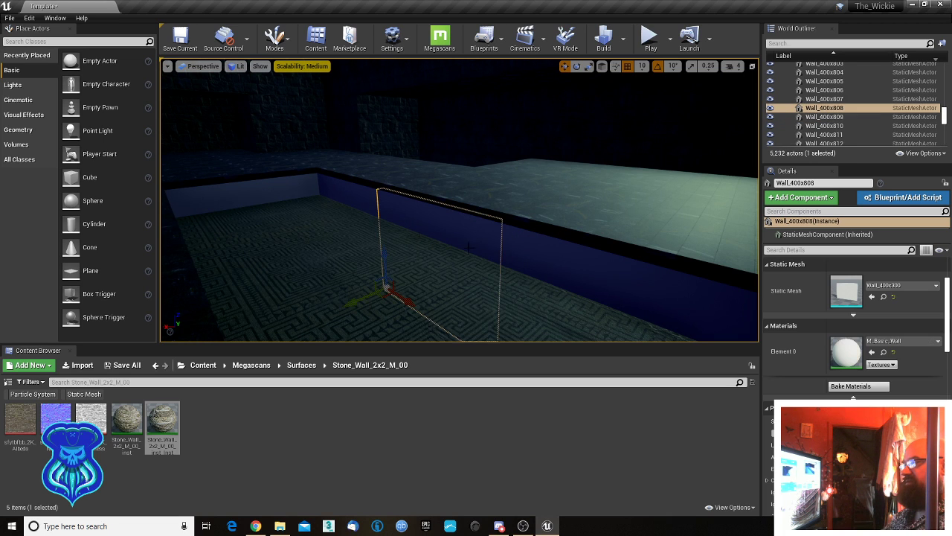
ctrl+click(340, 197)
ctrl+click(278, 196)
right_drag(300, 206, 191, 204)
- Select a limestone wall panel in the room and locate its material in the project content
click(214, 155)
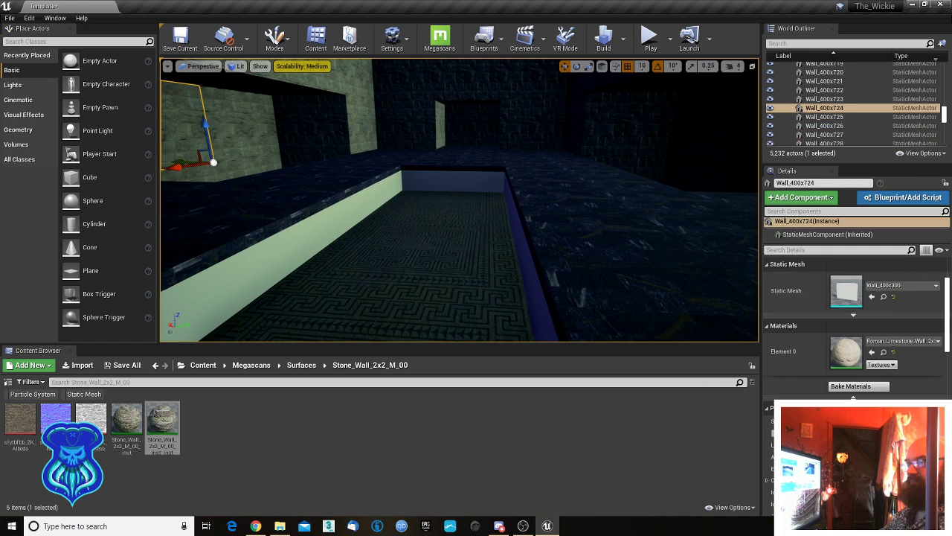
click(884, 353)
key(a)
right_drag(302, 238, 394, 245)
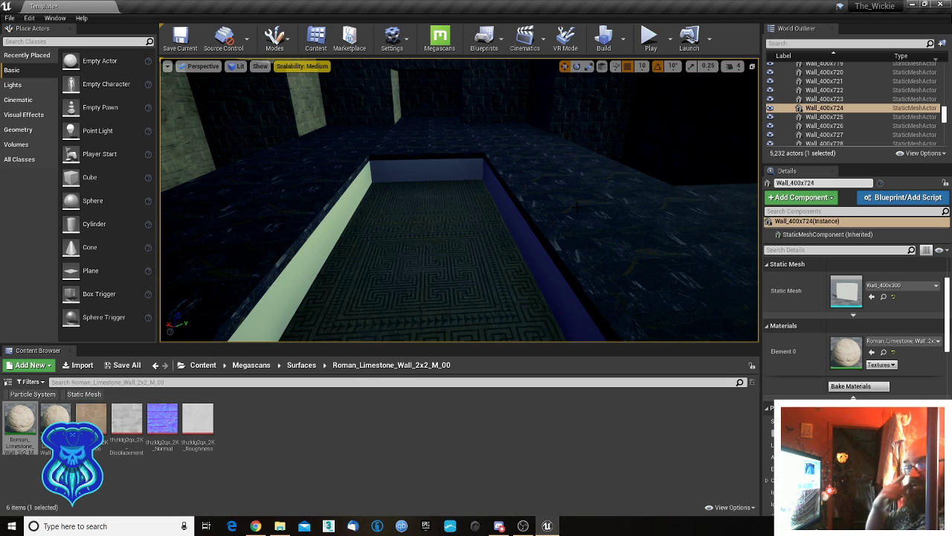
- Open the Chapel_Tiles_2x2_M_00 surface folder and apply its material instance to the near panel of the sunken pit's side wall
click(599, 216)
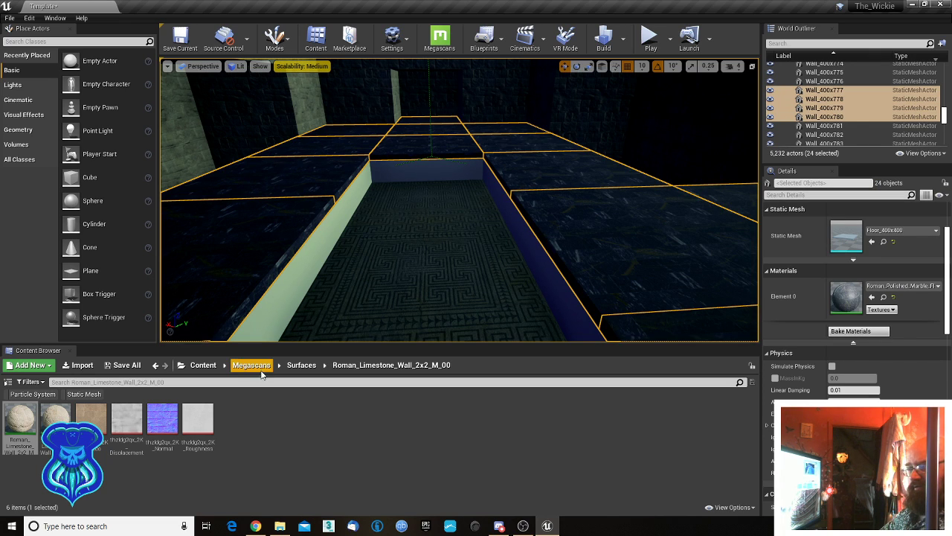
click(301, 365)
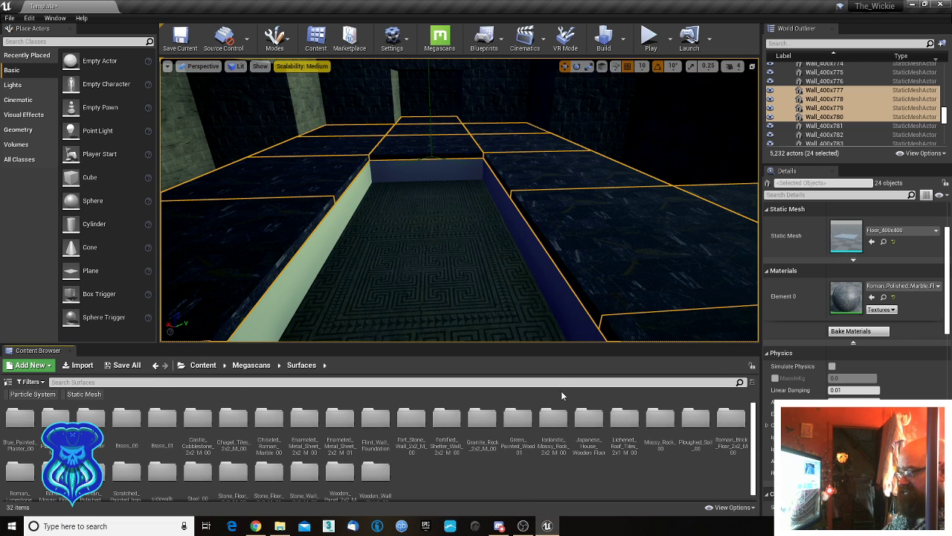
click(233, 420)
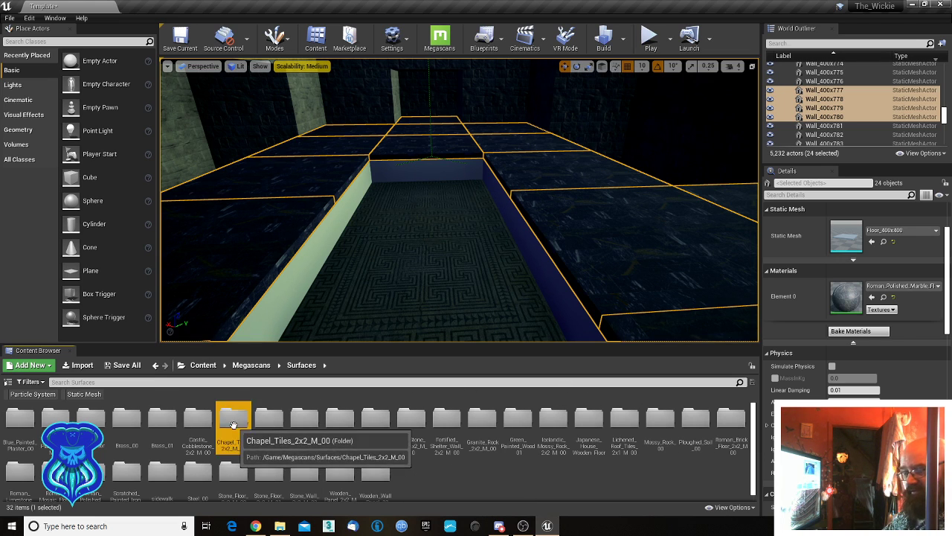
double_click(233, 422)
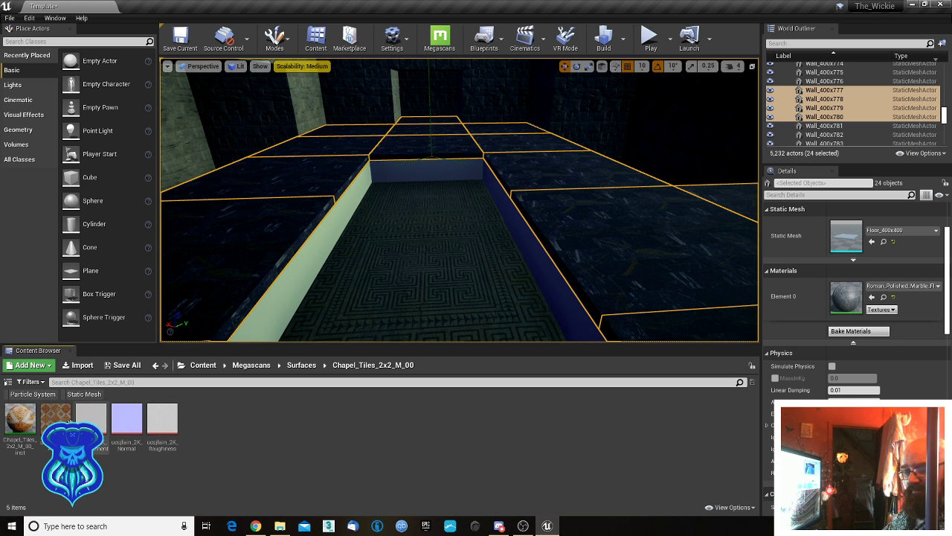
drag(20, 418, 283, 288)
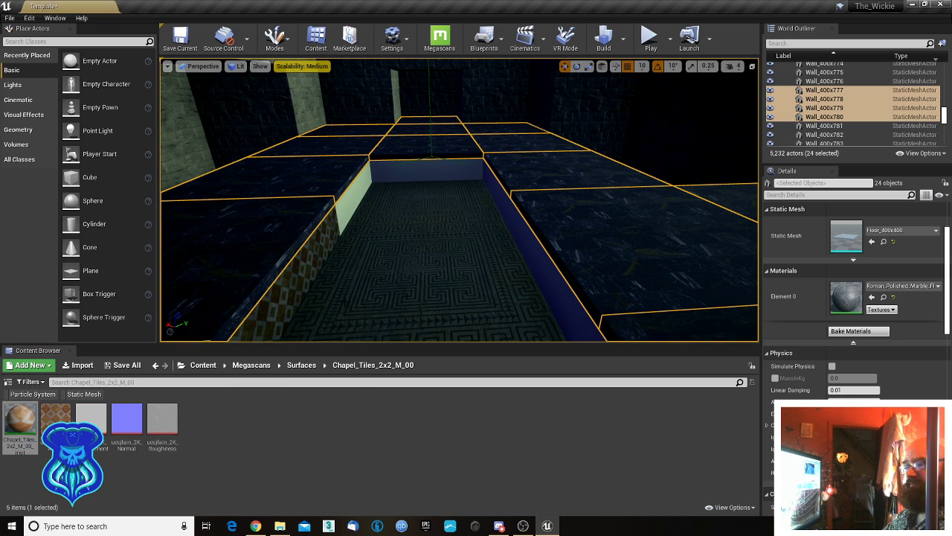
- Apply the Chapel Tiles albedo texture to the neighbouring panel of the pit's side wall
right_drag(284, 289, 164, 257)
drag(56, 418, 334, 246)
right_click(379, 245)
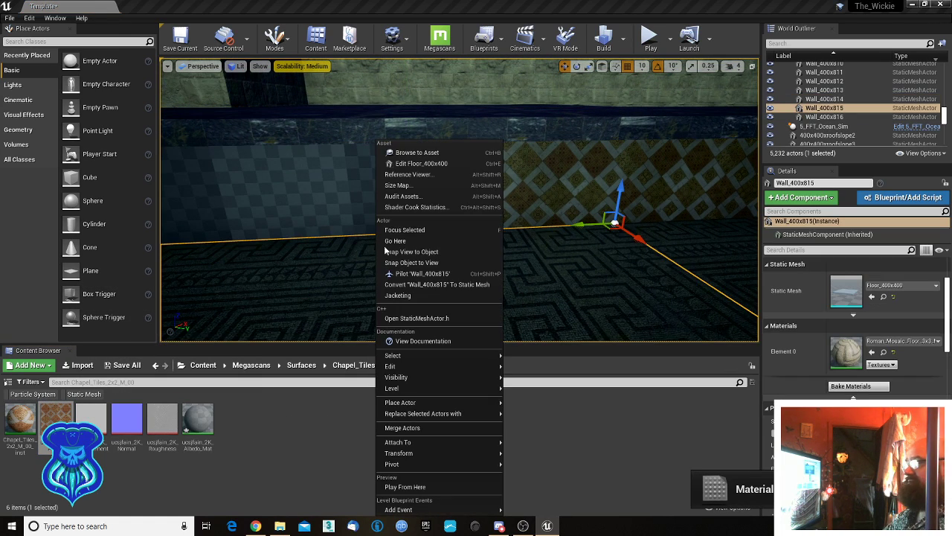
- Apply the Chapel_Tiles_2x2_M_00 material instance to the pit side wall's remaining panel and the plain panels around the adjoining corner
click(230, 453)
drag(20, 420, 317, 201)
right_drag(410, 227, 286, 226)
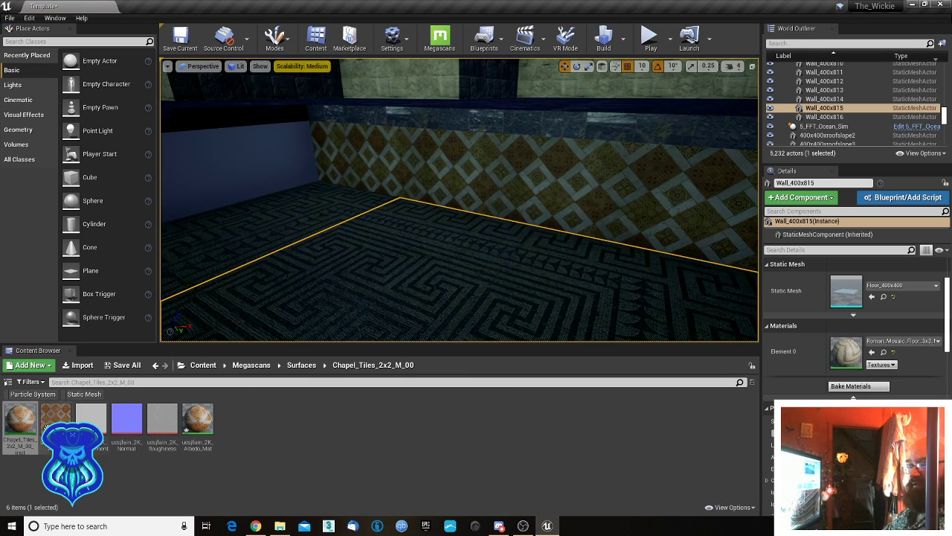
drag(20, 422, 203, 176)
right_drag(216, 178, 90, 177)
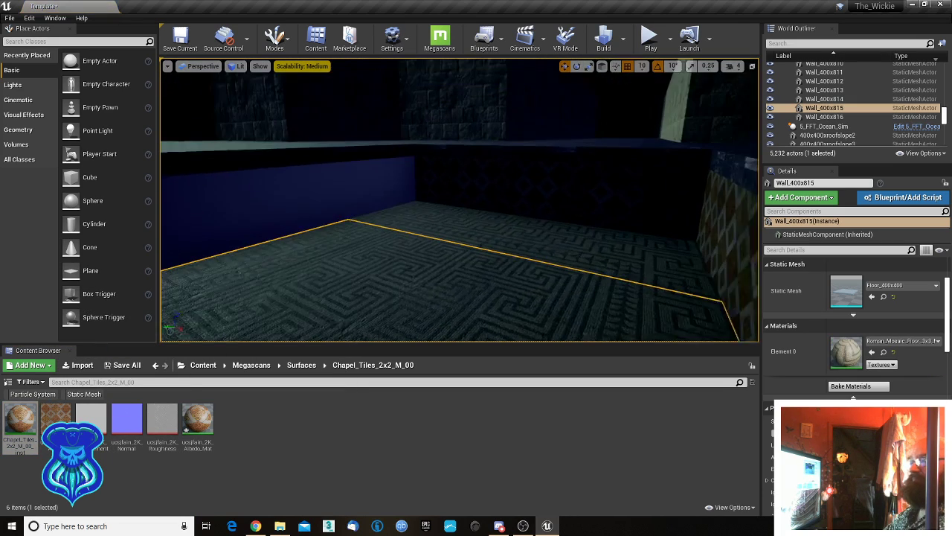
right_drag(300, 285, 289, 281)
drag(32, 430, 301, 213)
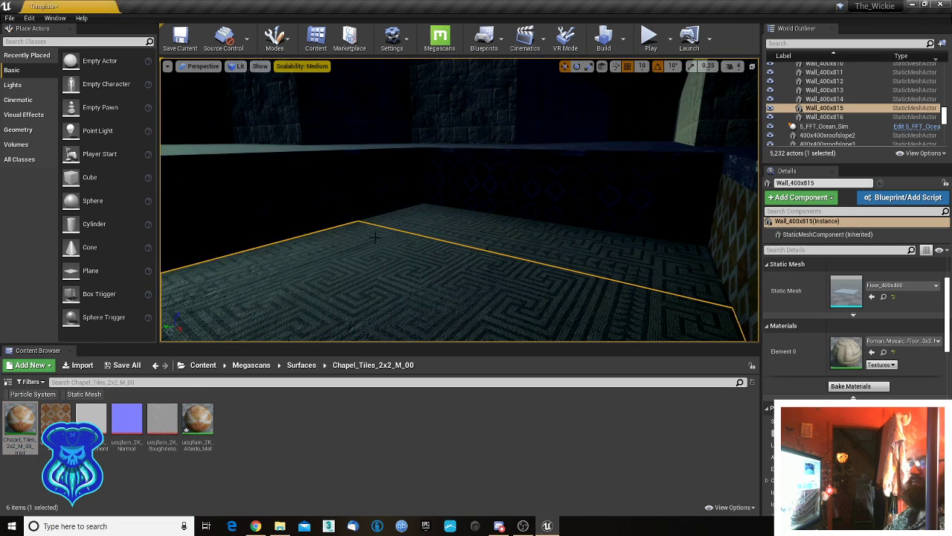
- Apply the Chapel_Tiles_2x2_M_00 material instance to the plain panels on the pit's opposite long side, far end and last side-wall panel
right_drag(374, 236, 220, 227)
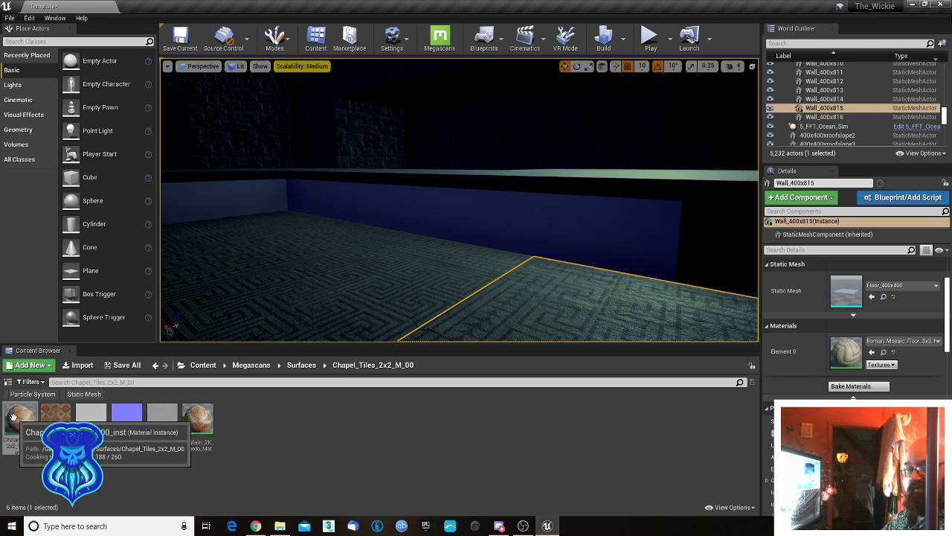
drag(12, 413, 497, 229)
right_drag(499, 264, 418, 260)
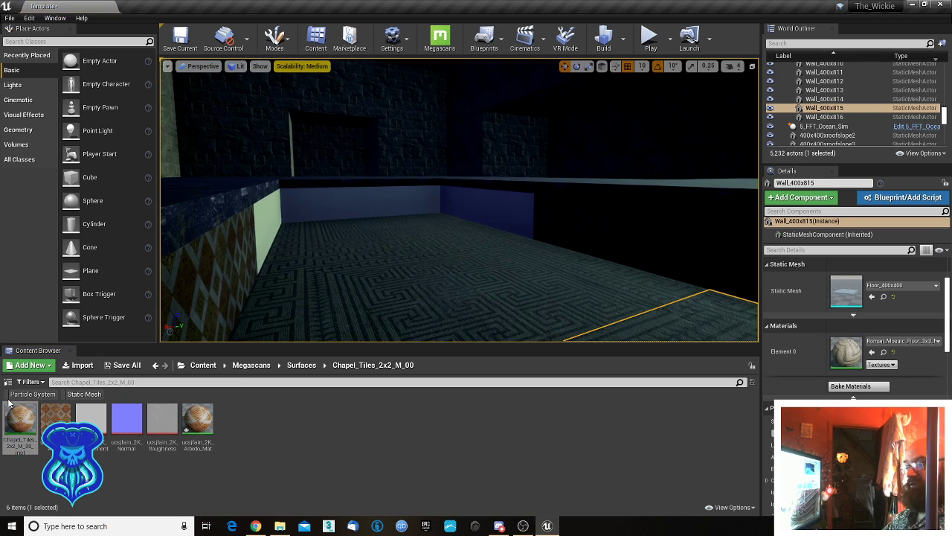
drag(20, 420, 507, 205)
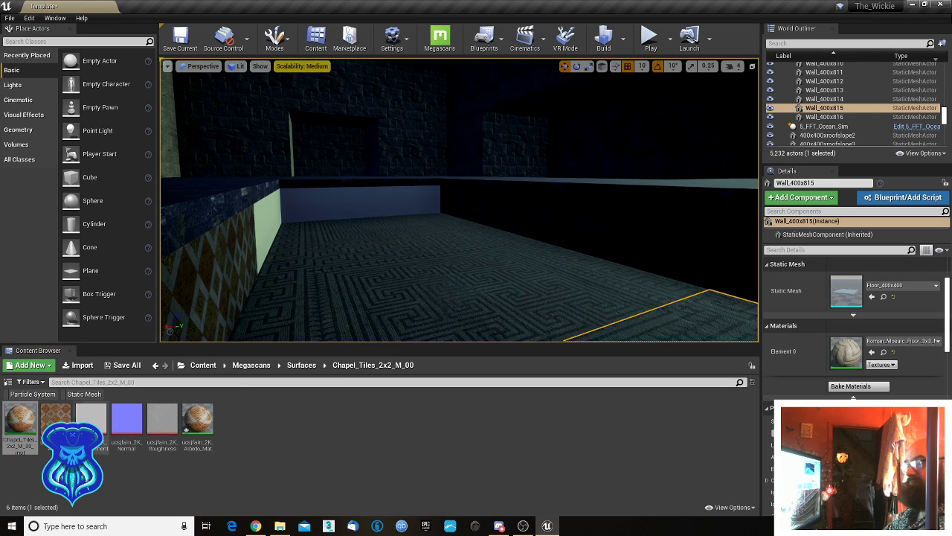
drag(20, 420, 357, 223)
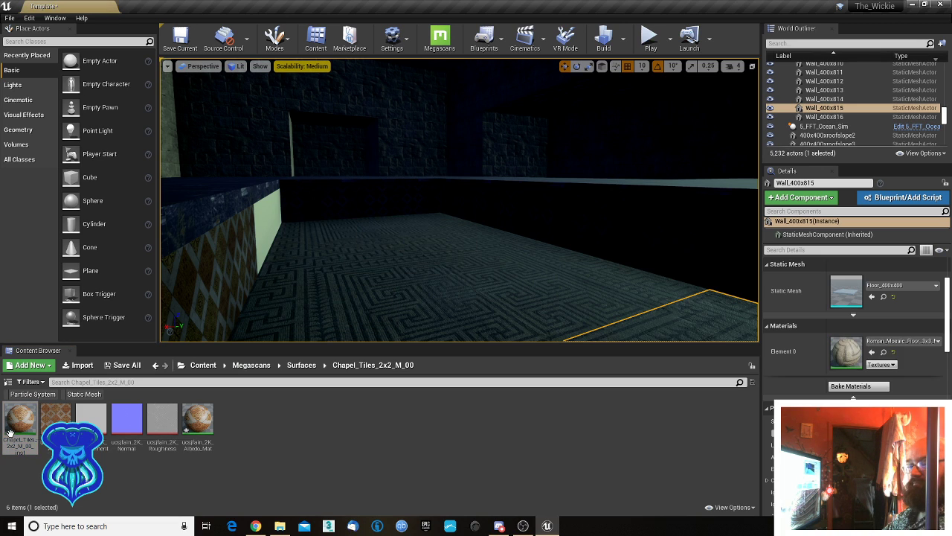
drag(10, 433, 262, 236)
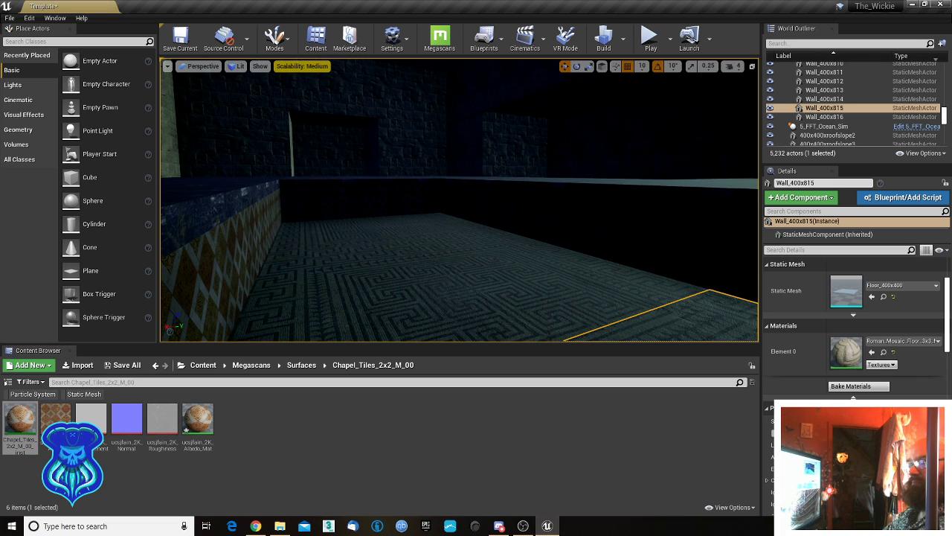
right_drag(262, 236, 253, 289)
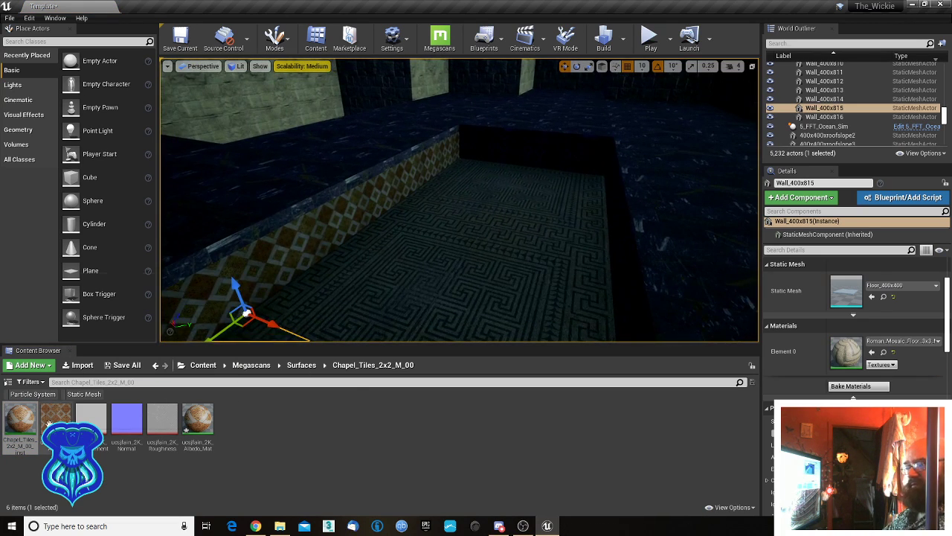
- Cover all the floor panels at the bottom of the sunken pit with the Chapel Tiles surface
drag(47, 422, 409, 298)
right_drag(409, 297, 484, 311)
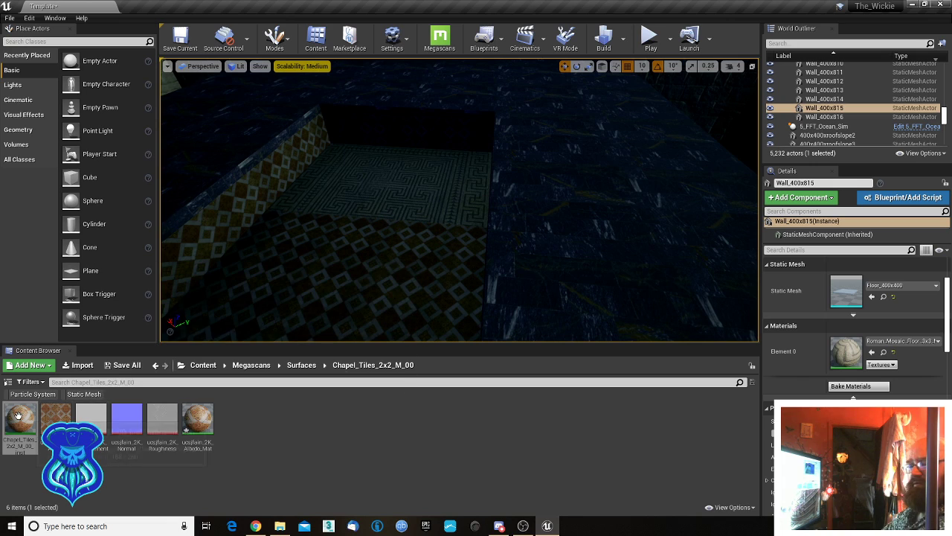
drag(19, 418, 395, 198)
right_drag(395, 198, 270, 154)
drag(27, 418, 334, 169)
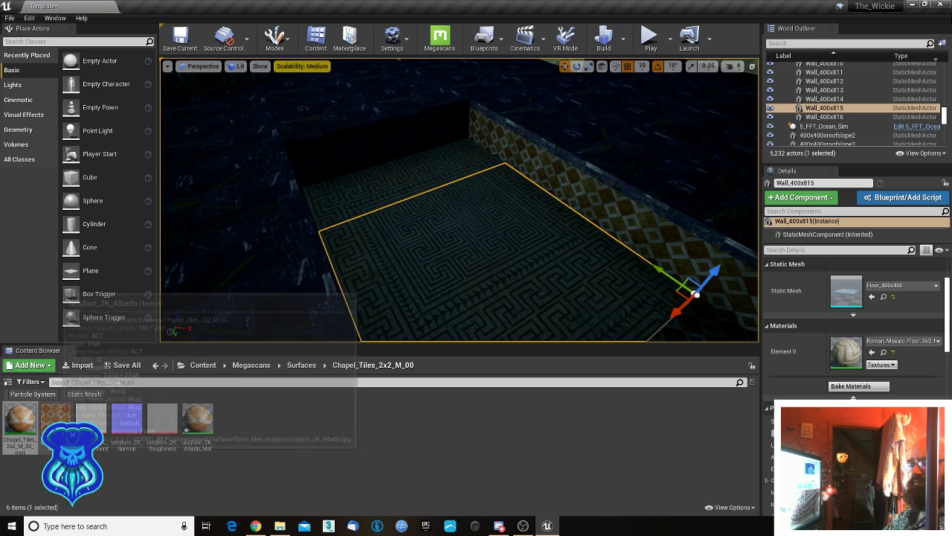
drag(26, 421, 442, 266)
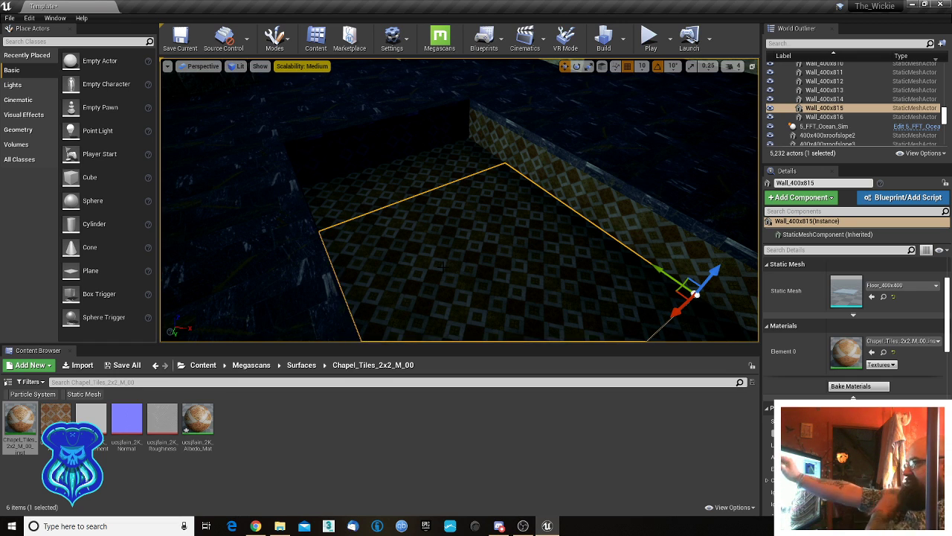
right_drag(443, 267, 665, 299)
key(w)
key(s)
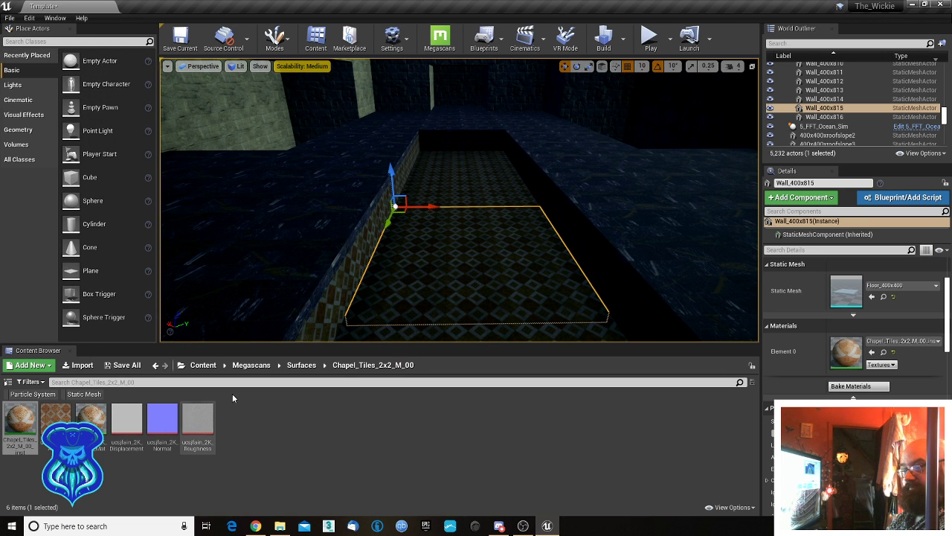
- Place the Water_Sim_Local actor from Waterline/2_WaterSim_Content/1_Simulation_Actors in the sunken pit and select it
click(203, 365)
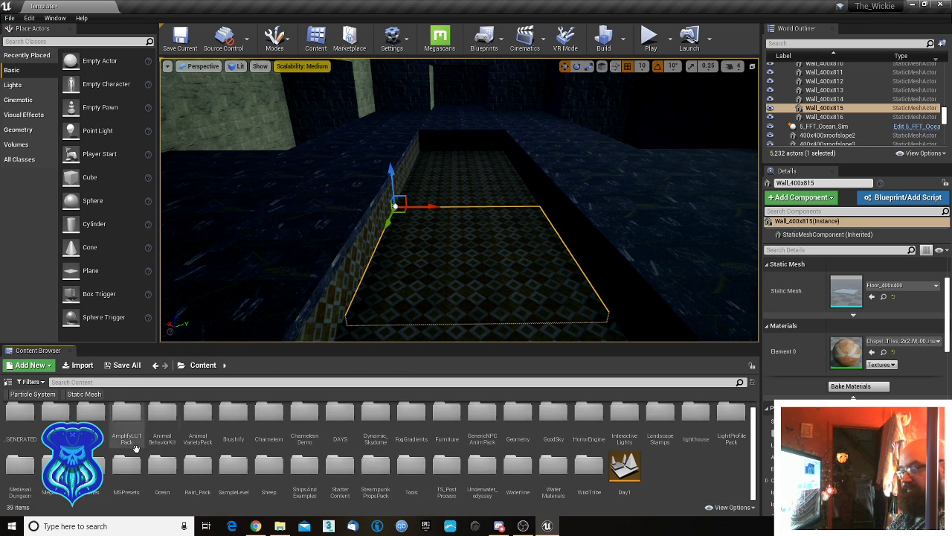
double_click(516, 464)
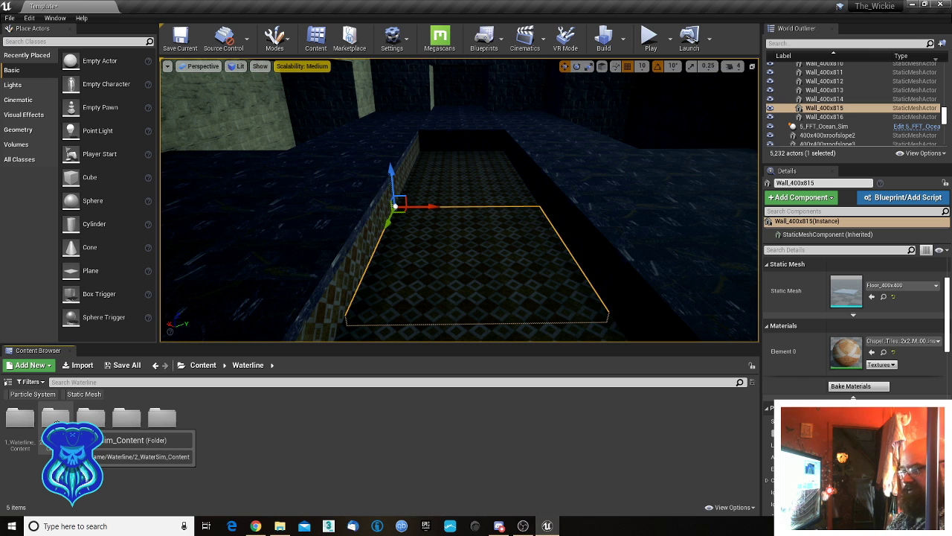
double_click(55, 419)
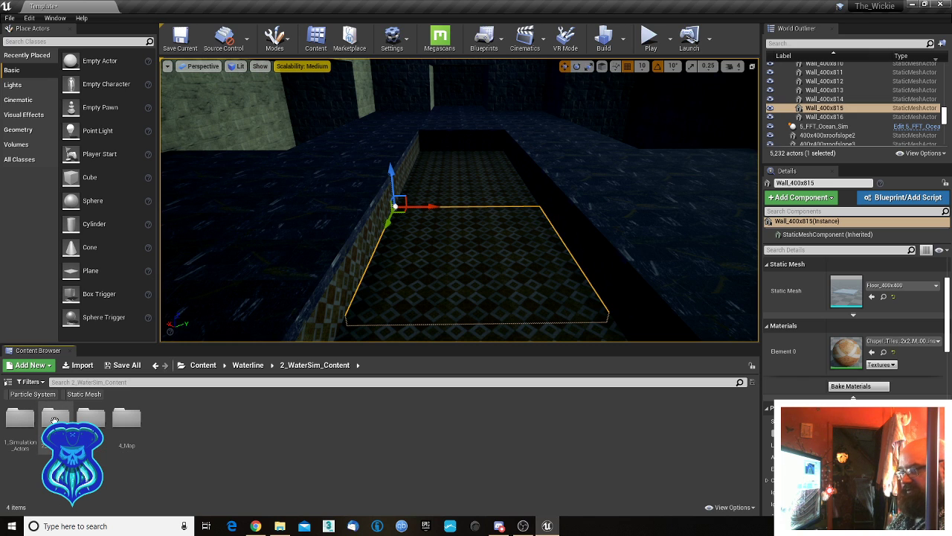
double_click(20, 419)
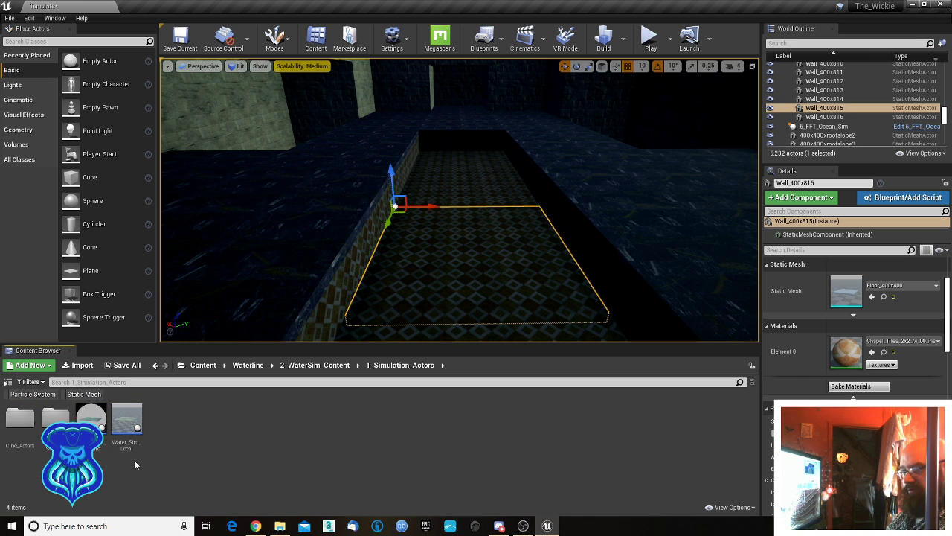
drag(126, 424, 468, 230)
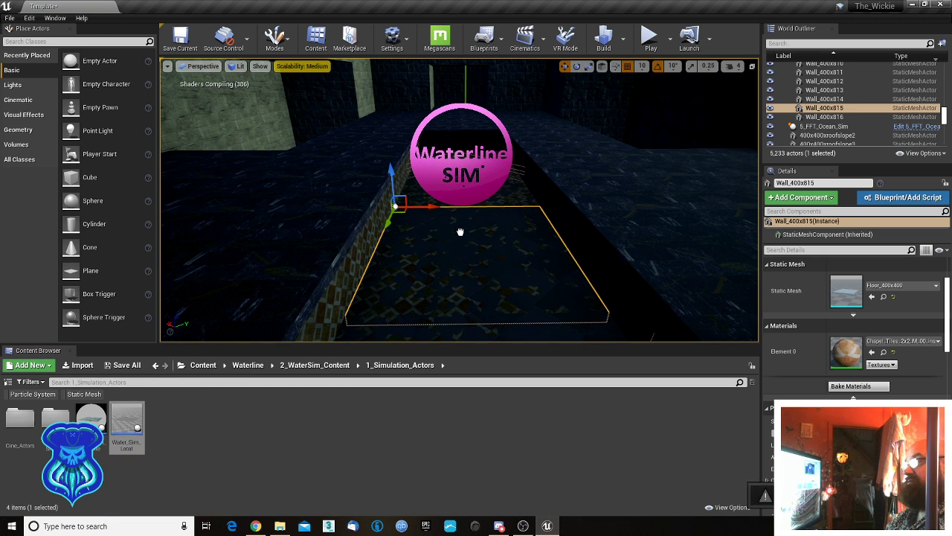
click(437, 216)
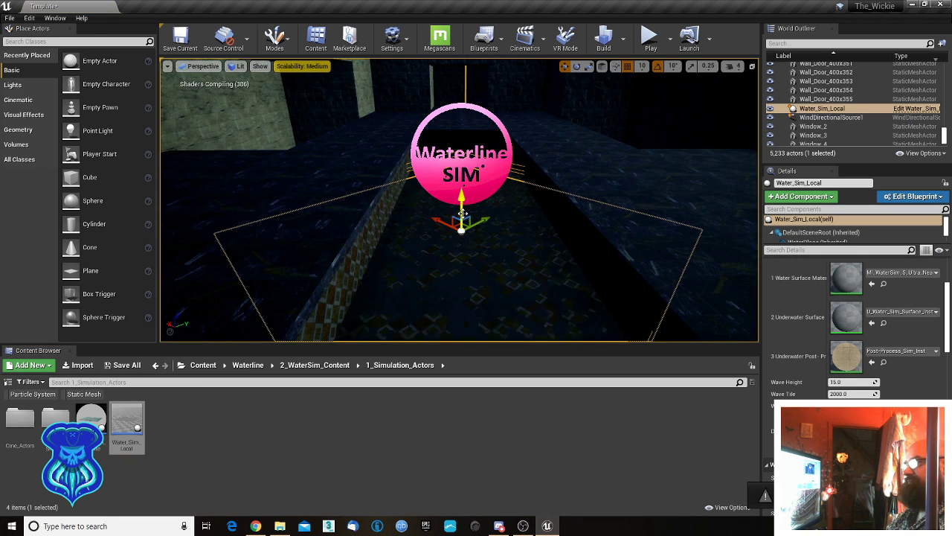
- Raise the water simulation actor slightly and rotate it -50° about its vertical axis
right_drag(462, 201, 529, 211)
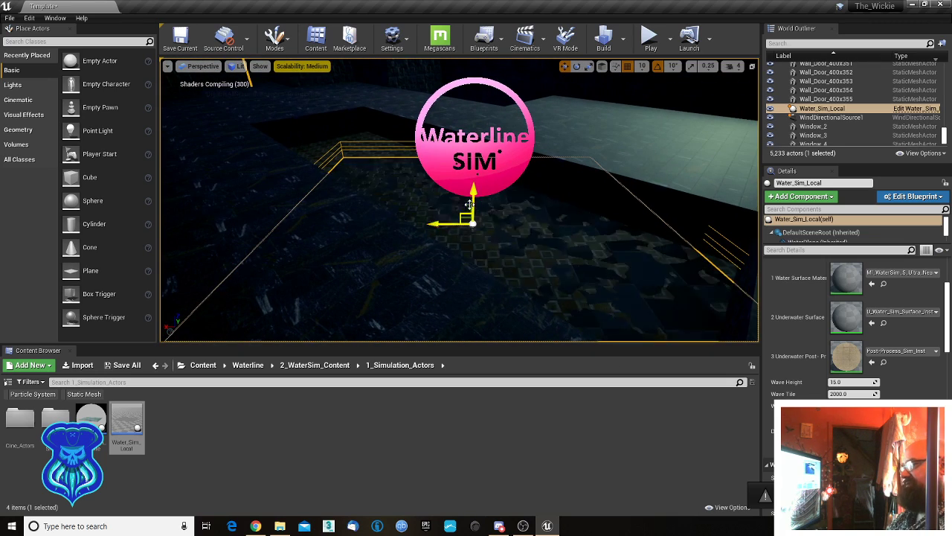
drag(474, 201, 478, 189)
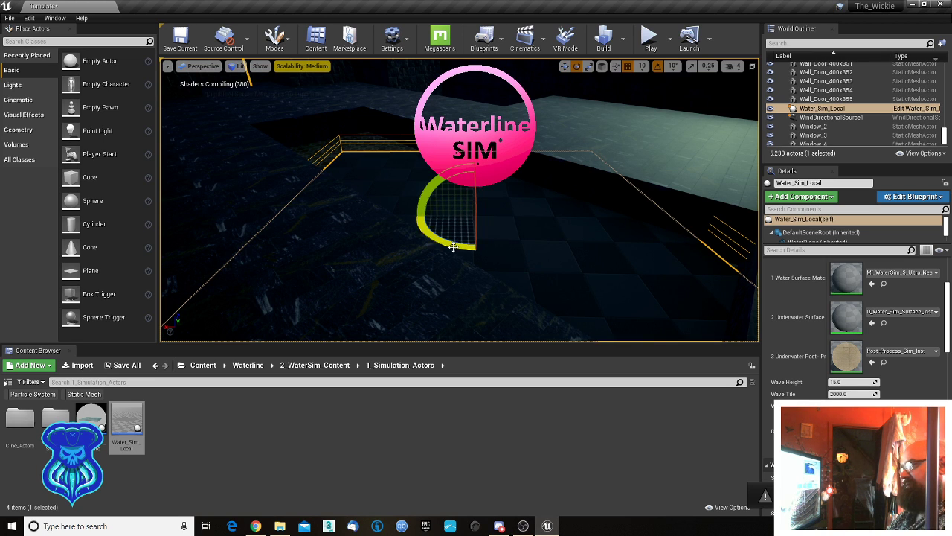
drag(453, 247, 431, 255)
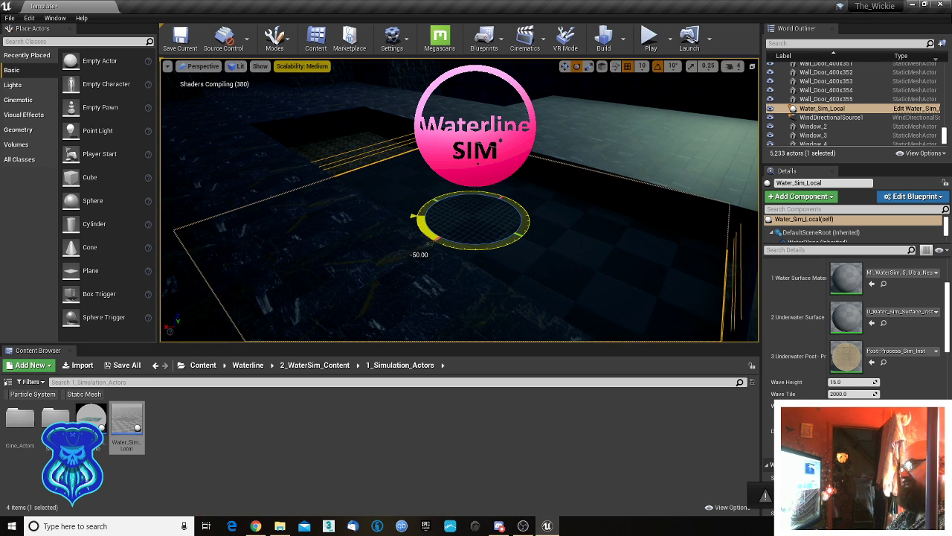
- Move the water simulation actor horizontally so its surface is centred across the width of the pit
right_drag(431, 247, 504, 247)
key(a)
key(w)
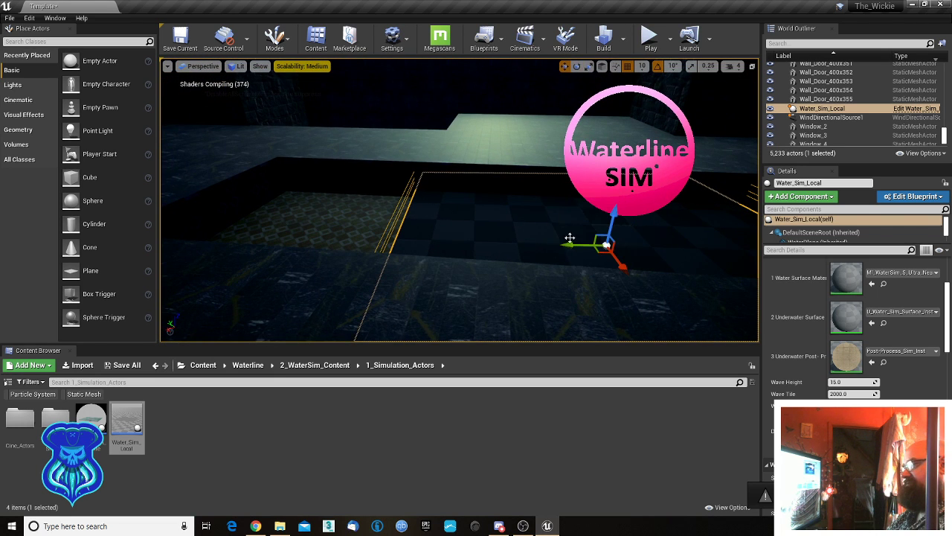
drag(606, 244, 512, 211)
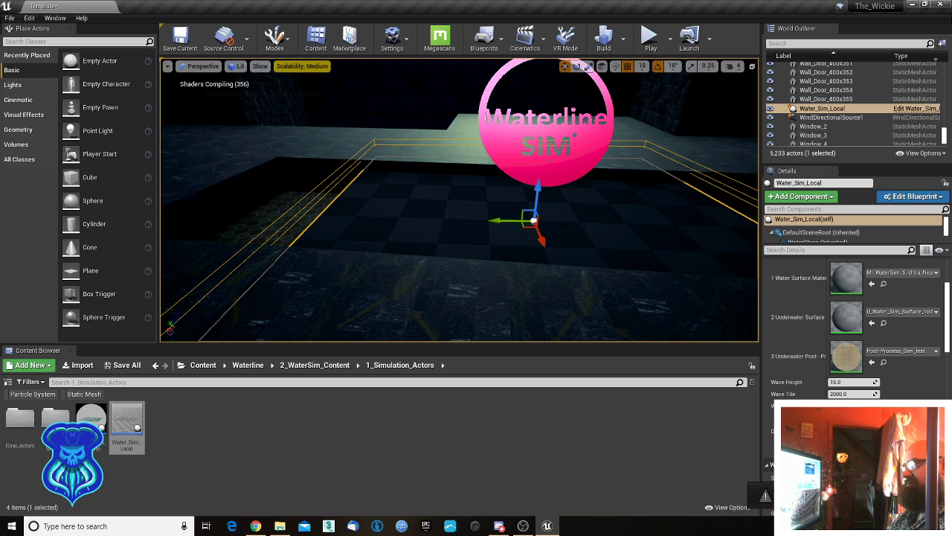
key(d)
right_drag(511, 209, 419, 209)
key(s)
key(d)
drag(421, 208, 442, 208)
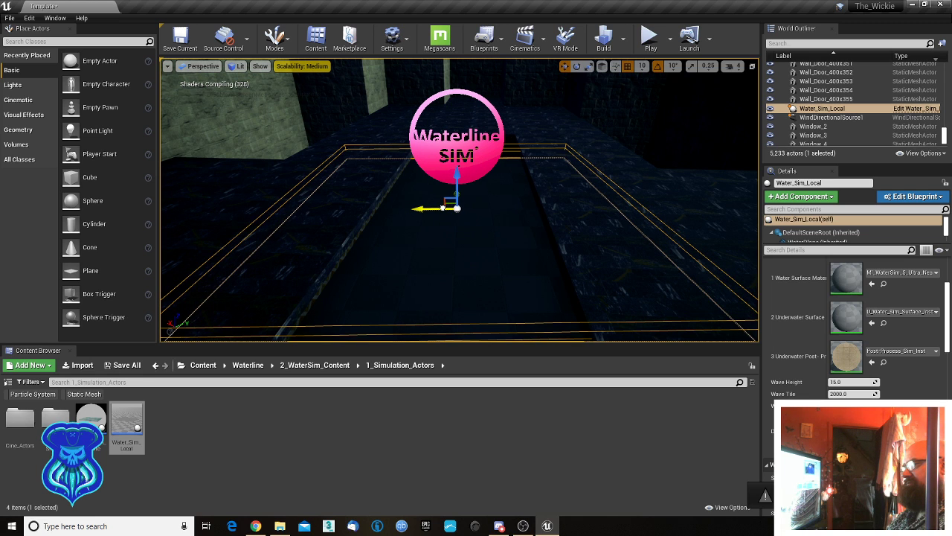
- Set the position snap to 5 and the rotation snap to 5°, and rotate the water actor to align with the pit edges
right_drag(463, 250, 468, 311)
key(e)
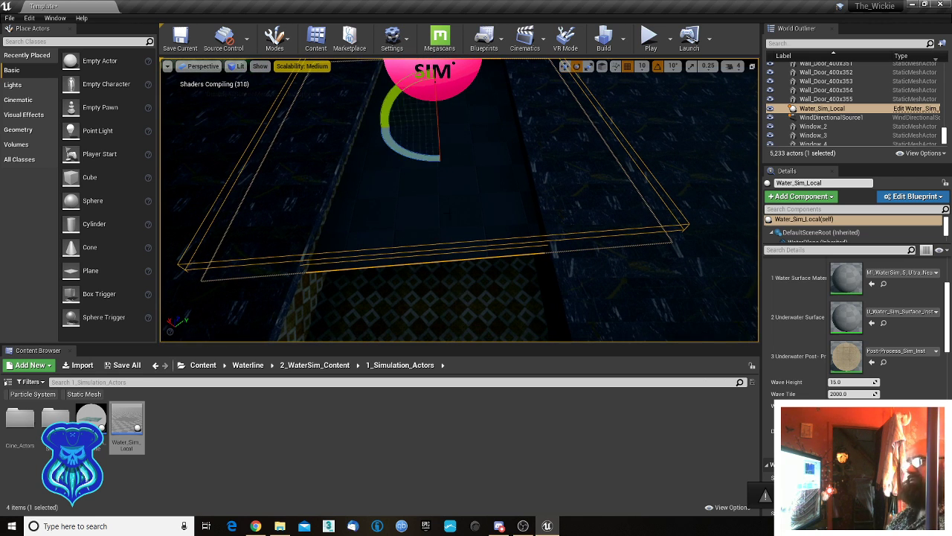
drag(422, 159, 422, 160)
click(642, 66)
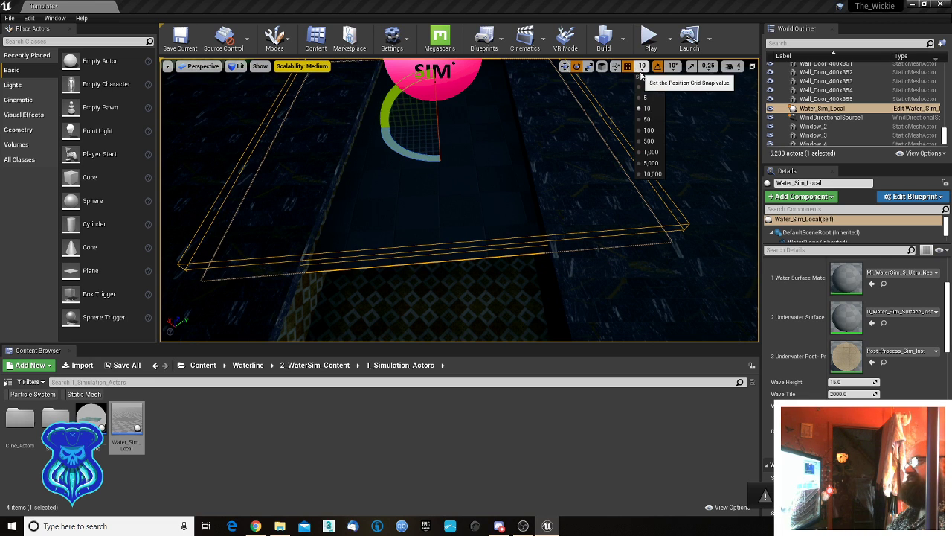
click(644, 93)
drag(411, 158, 393, 160)
click(669, 66)
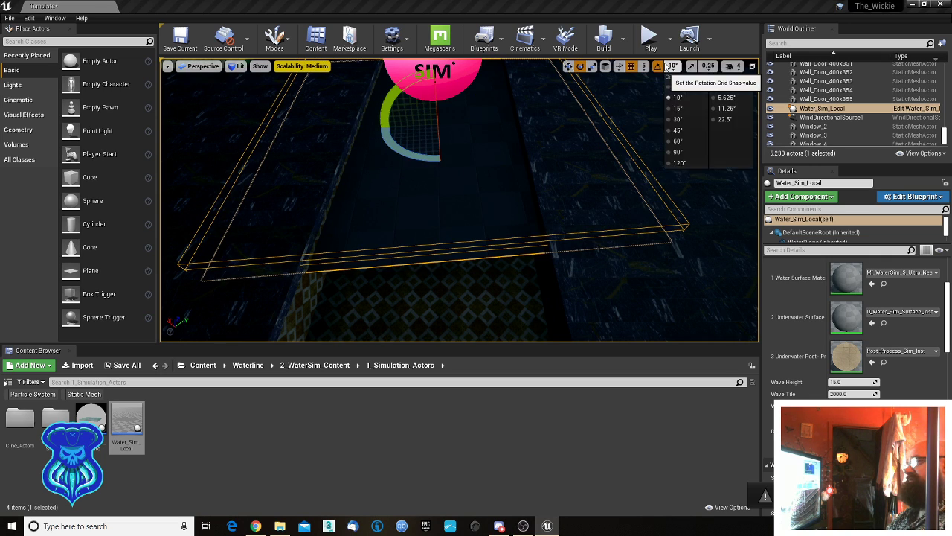
click(677, 88)
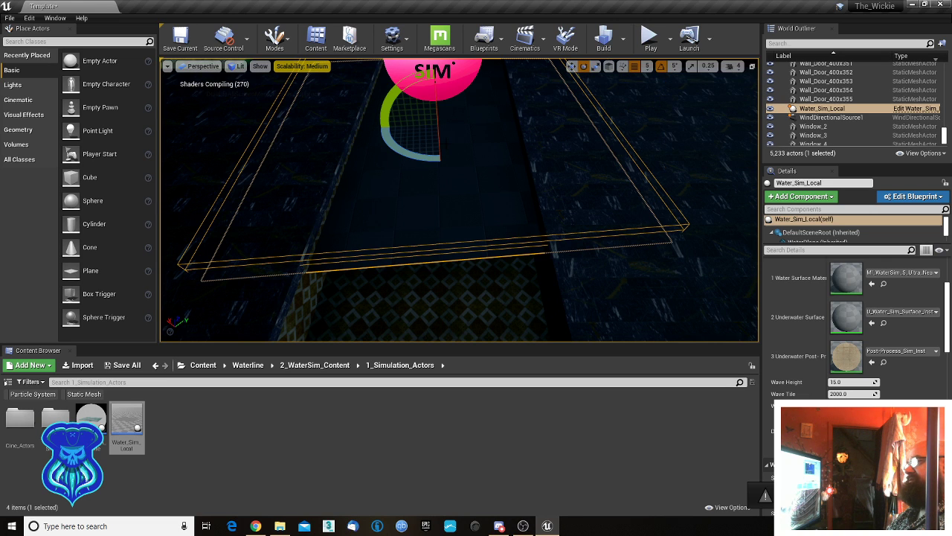
drag(426, 157, 416, 157)
- Try a Simulation Range of 4 on the water actor and return it to 2
right_drag(413, 180, 494, 152)
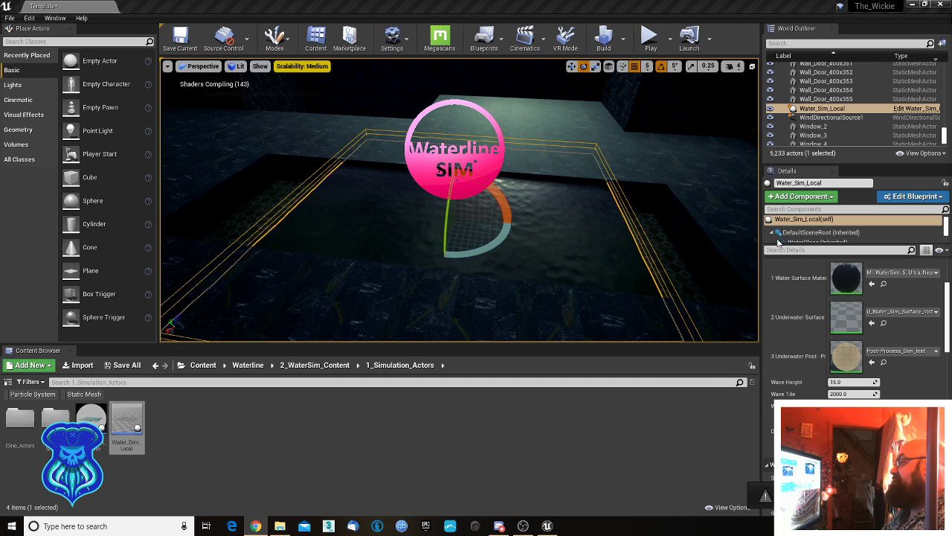
scroll(803, 298, up, 3)
scroll(804, 296, down, 5)
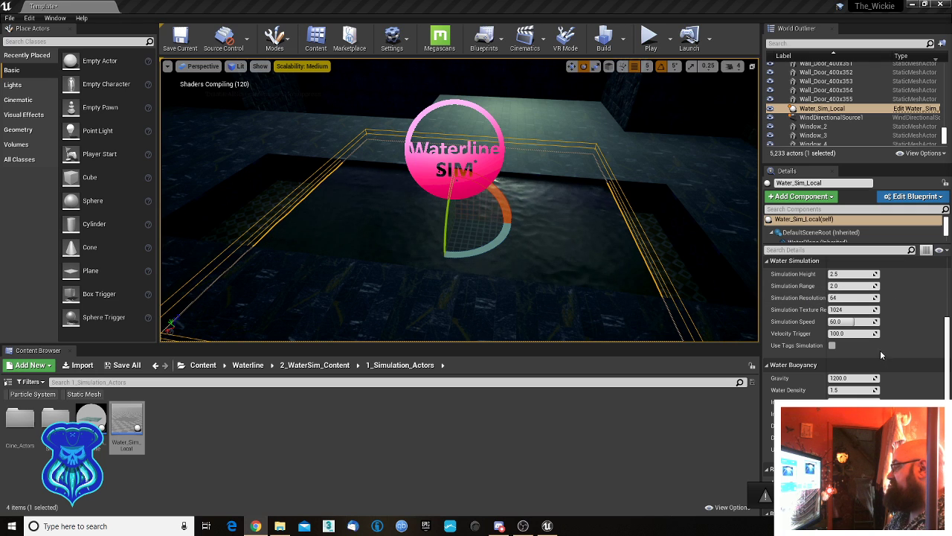
click(855, 285)
text(4)
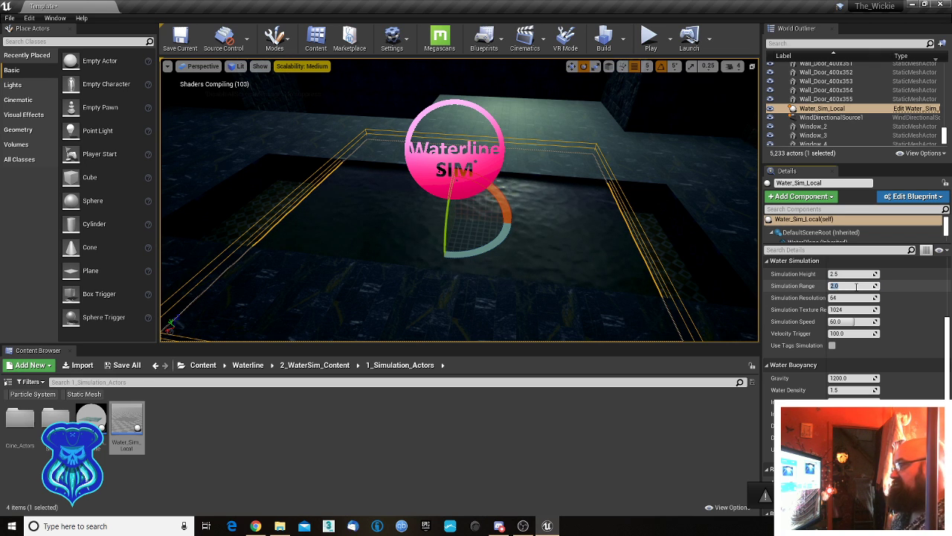
text(2)
key(Return)
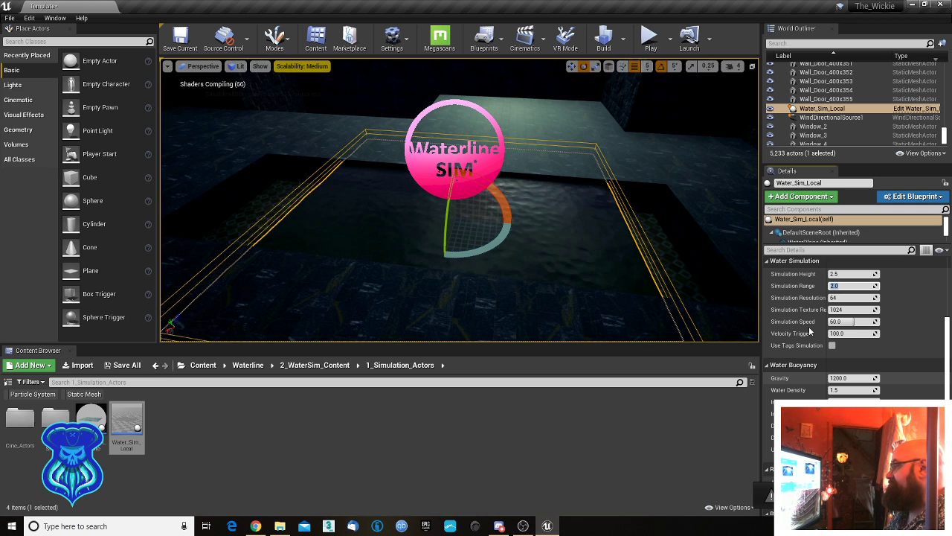
right_drag(514, 246, 550, 270)
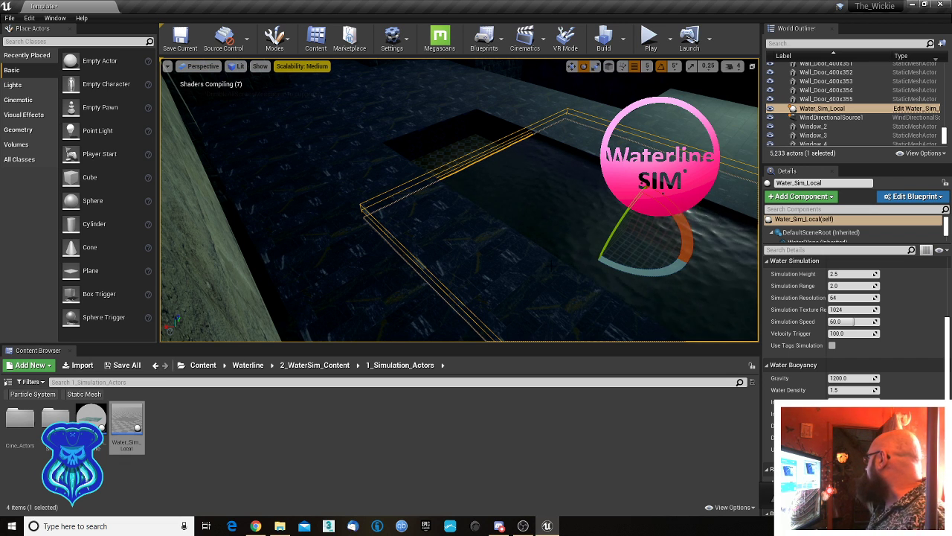
mouse_move(477, 215)
right_down()
mouse_move(357, 230)
mouse_move(446, 271)
mouse_move(421, 261)
mouse_move(465, 256)
mouse_move(454, 227)
mouse_move(476, 223)
right_up()
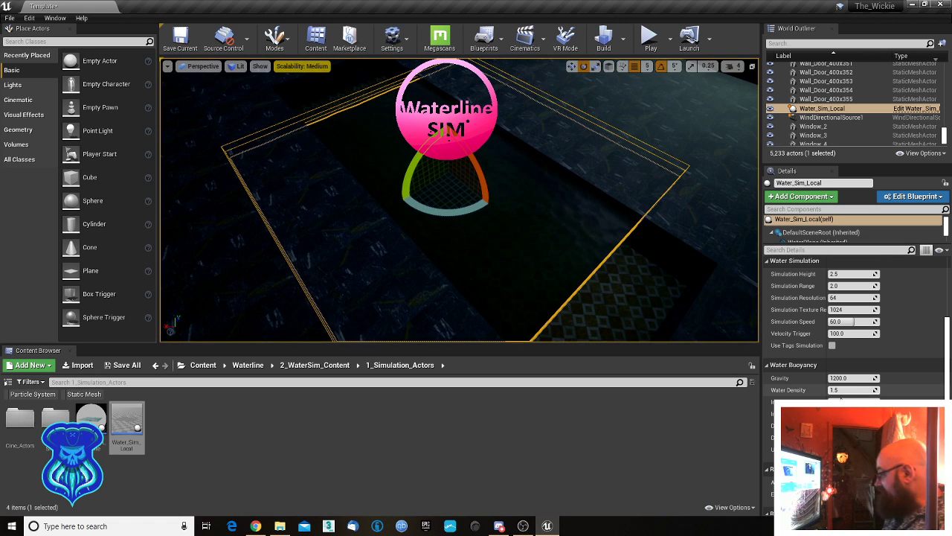
- Try a Simulation Resolution of 94 and a Simulation Texture Resolution of 2048 on the water actor, resetting each to its default
scroll(855, 334, down, 2)
scroll(855, 328, down, 5)
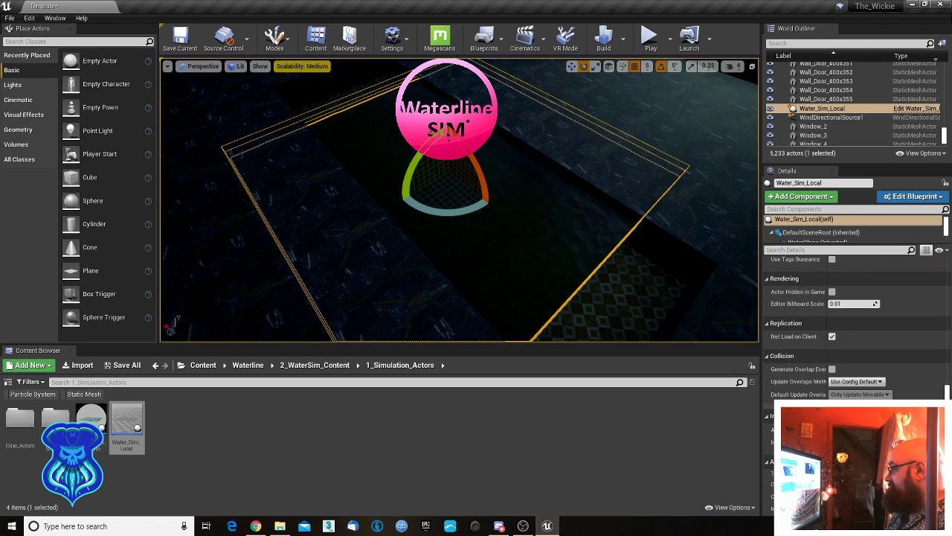
scroll(856, 327, up, 3)
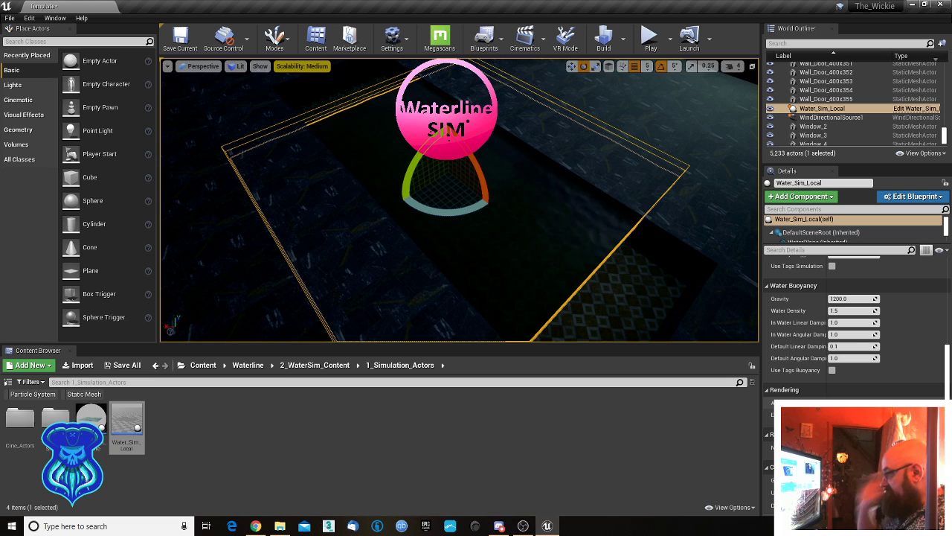
scroll(870, 338, up, 3)
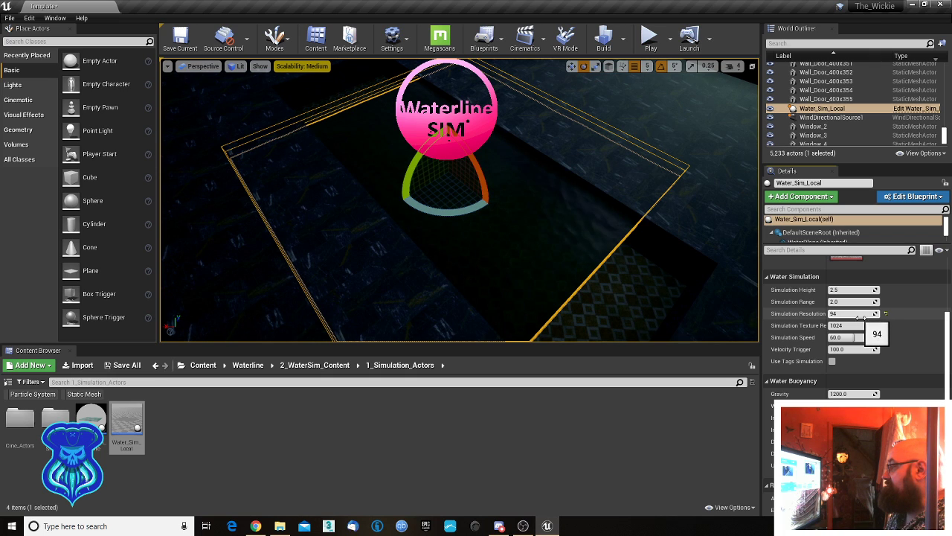
click(885, 313)
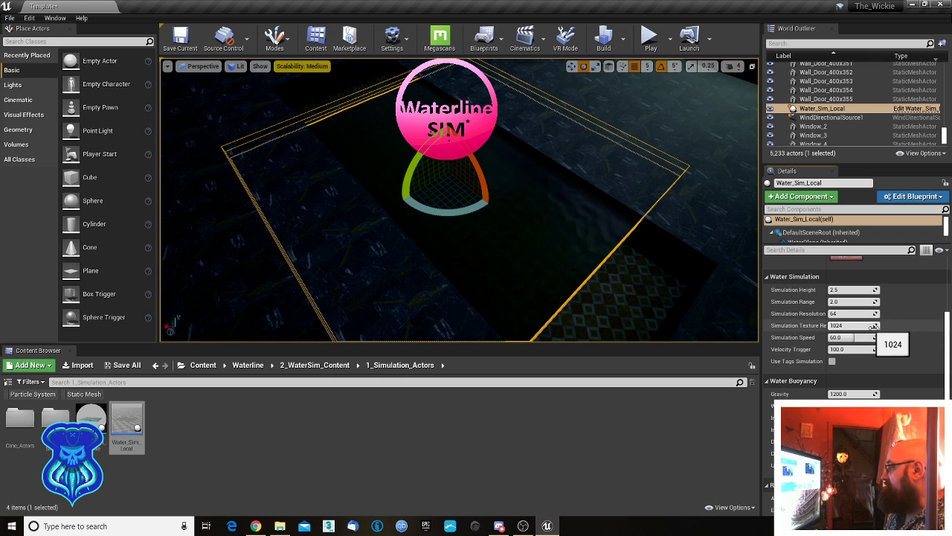
click(860, 325)
text(20)
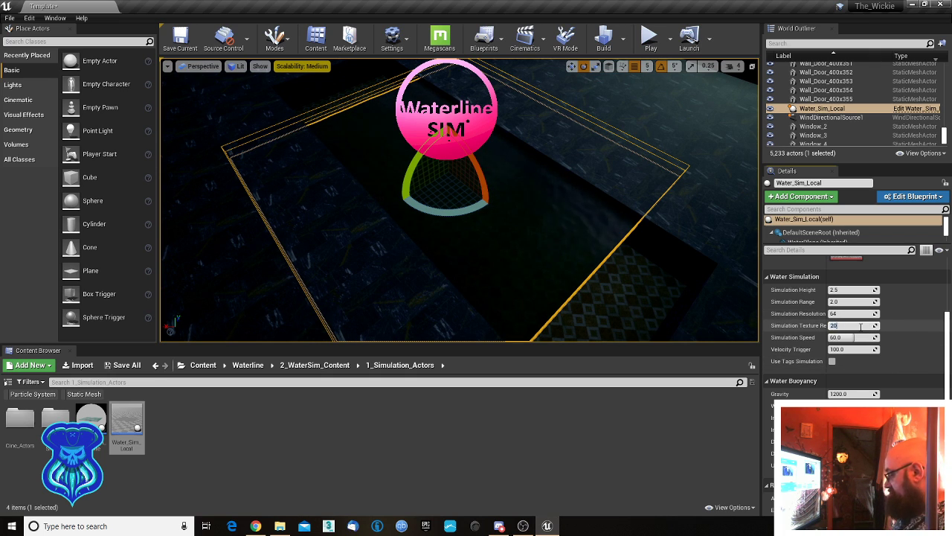
text(48)
key(Return)
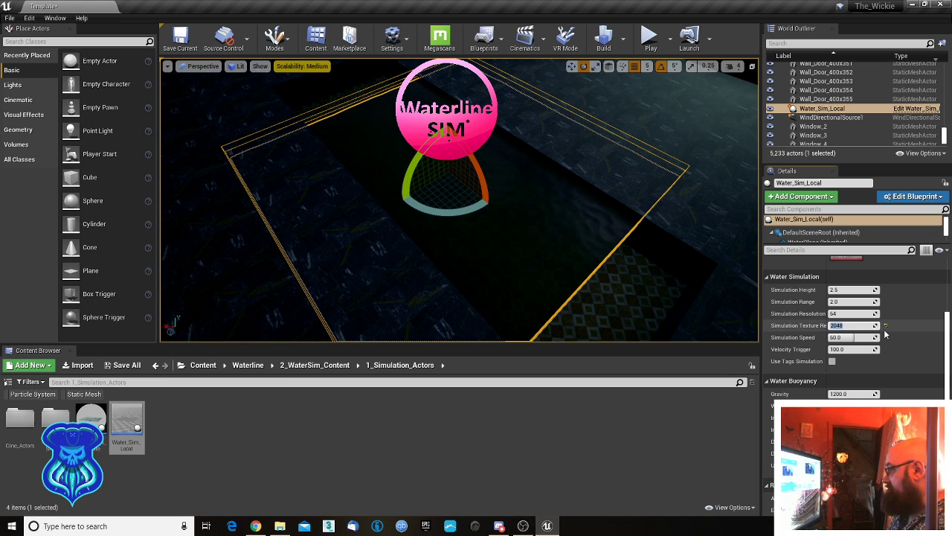
click(886, 327)
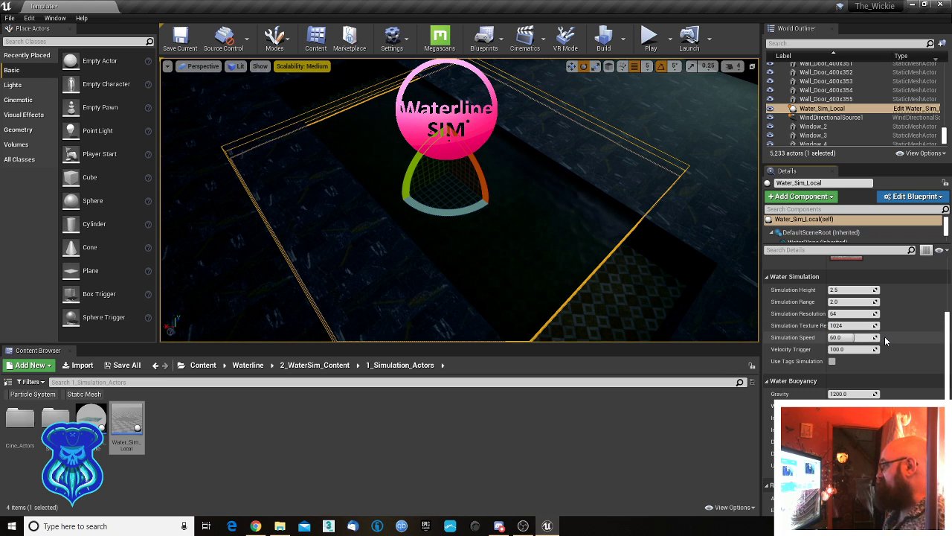
- Set the water actor's Wave Tile to 200
scroll(894, 339, up, 4)
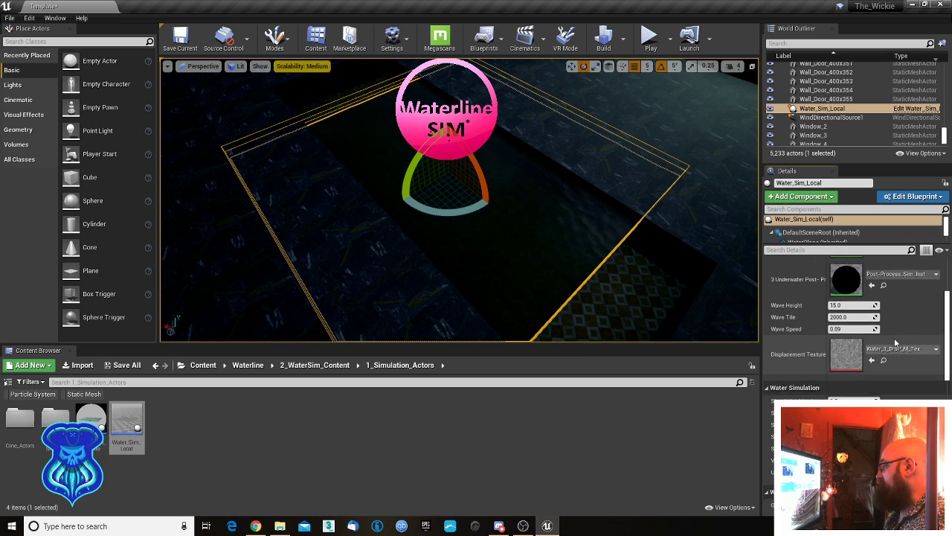
drag(854, 332, 875, 333)
click(860, 334)
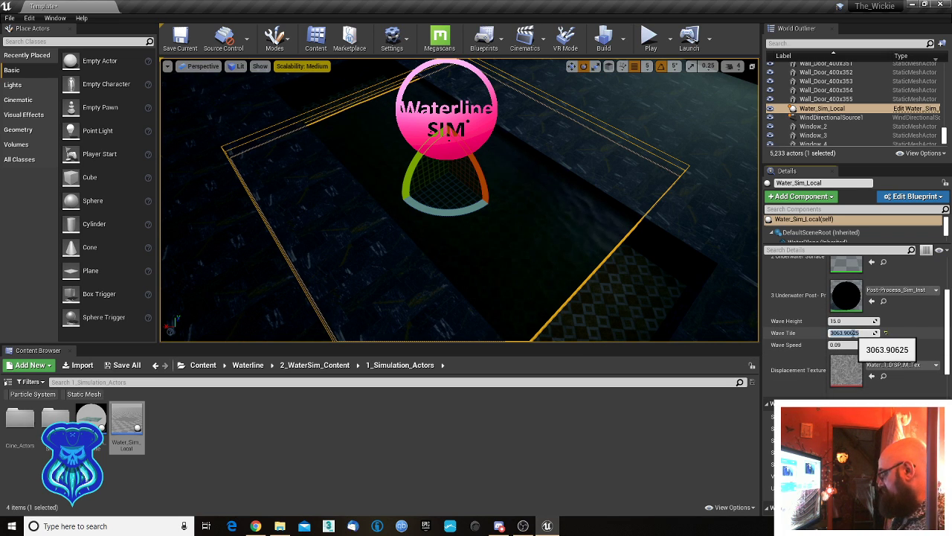
text(2000)
key(Return)
scroll(871, 332, up, 5)
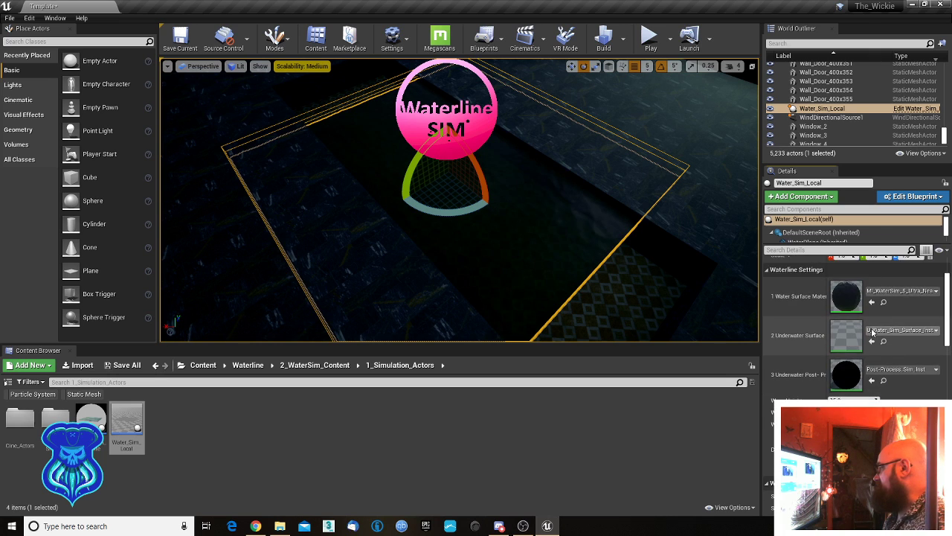
scroll(873, 332, down, 4)
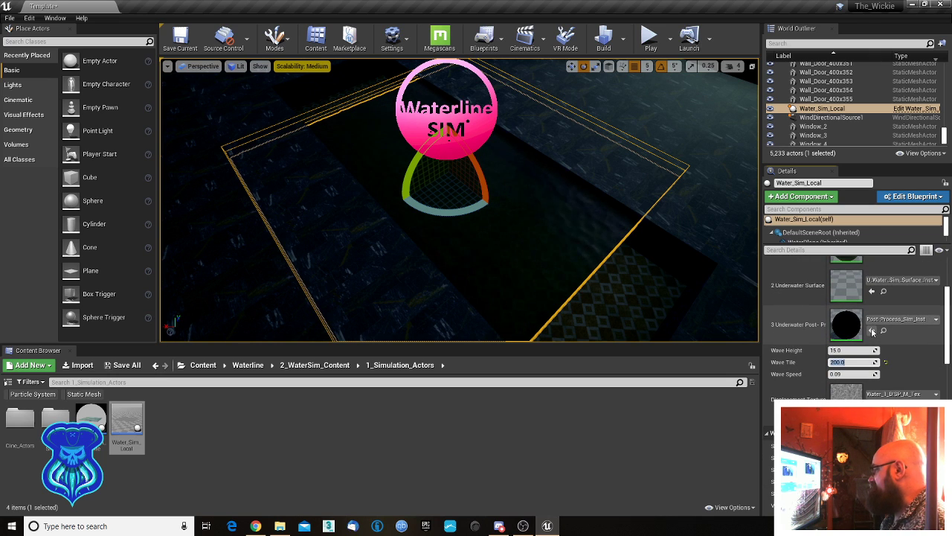
scroll(883, 350, down, 4)
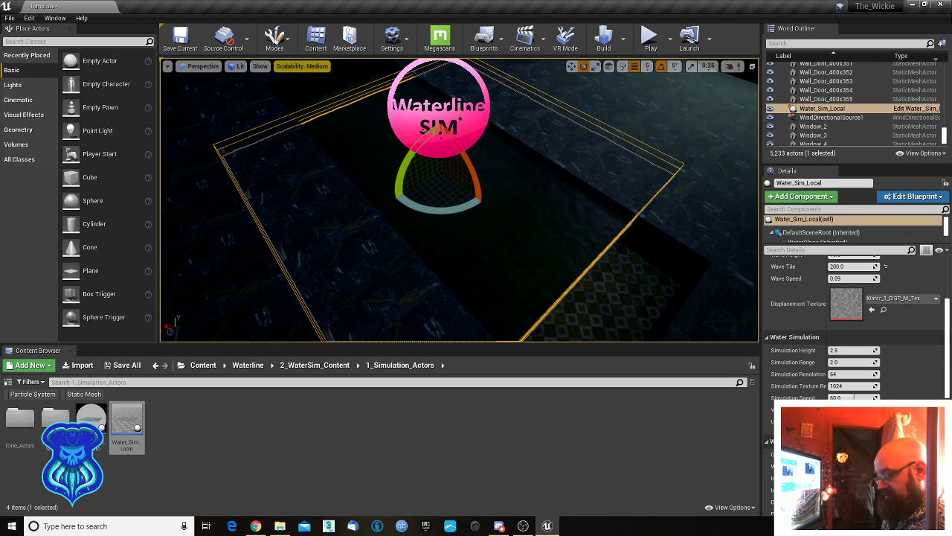
- Scale up the water simulation actor uniformly until its surface extends across the central pit and the side pits
key(w)
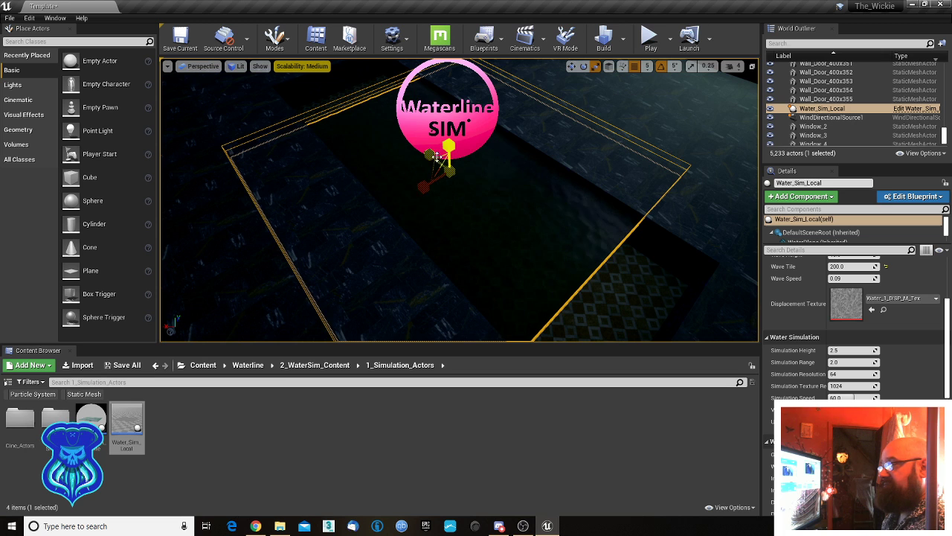
drag(431, 155, 399, 129)
right_drag(416, 145, 538, 161)
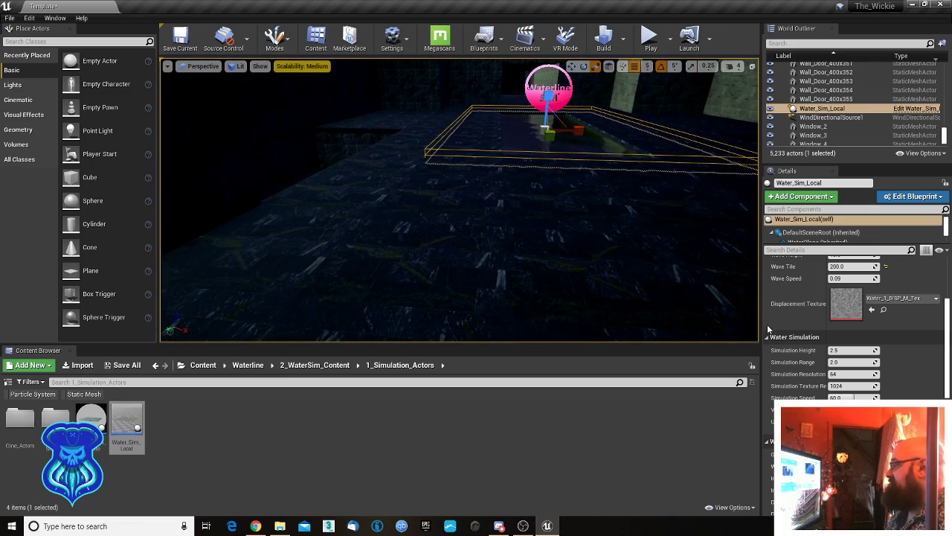
drag(563, 130, 616, 123)
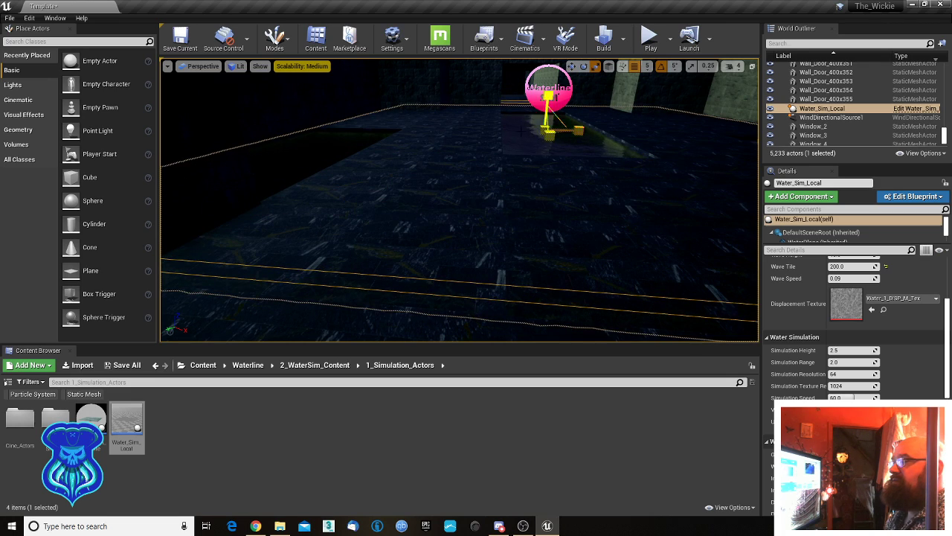
right_drag(459, 201, 462, 155)
key(w)
key(a)
key(d)
key(s)
key(s)
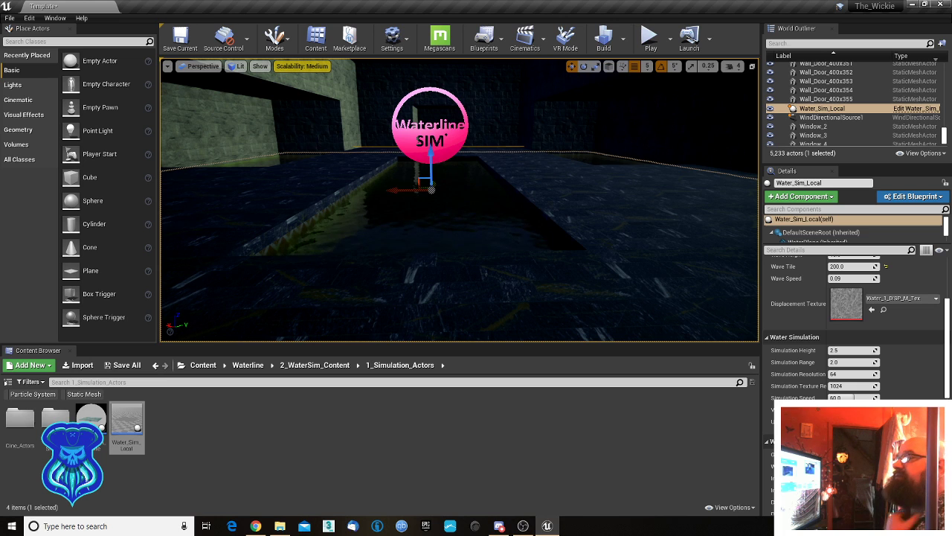
- Select a tiled wall segment of the central pit and locate its chapel tiles material in the Content Browser
right_drag(351, 200, 301, 201)
key(a)
key(w)
key(d)
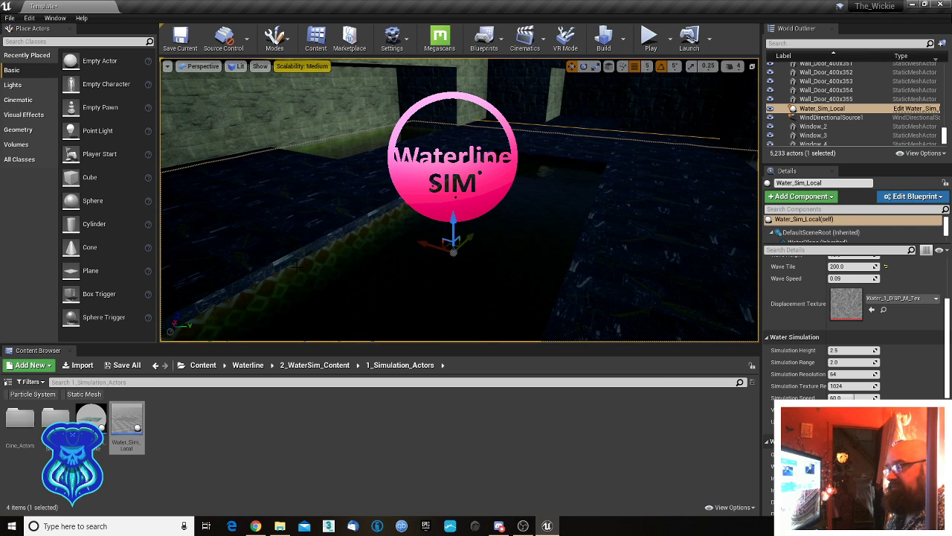
click(290, 264)
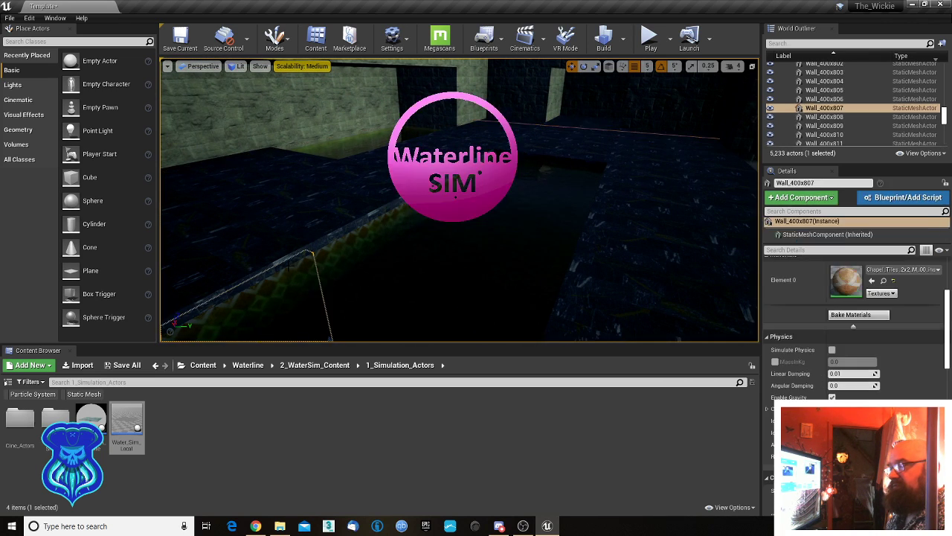
click(884, 281)
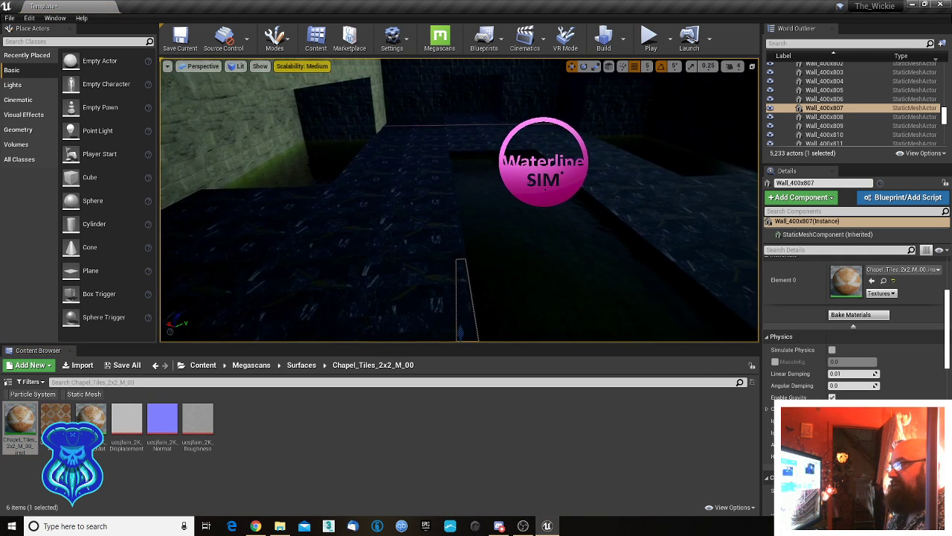
- Lower the water simulation actor slightly in the pit
click(544, 165)
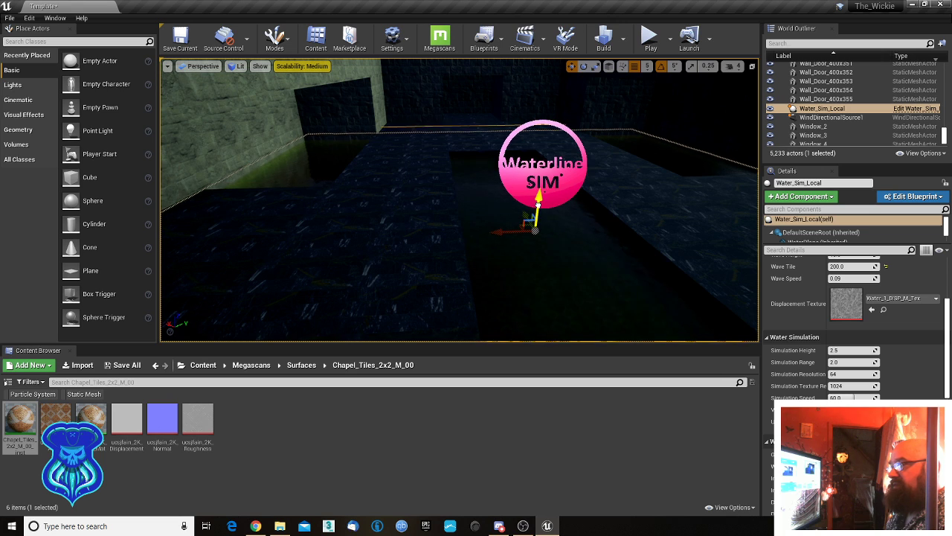
drag(538, 197, 538, 211)
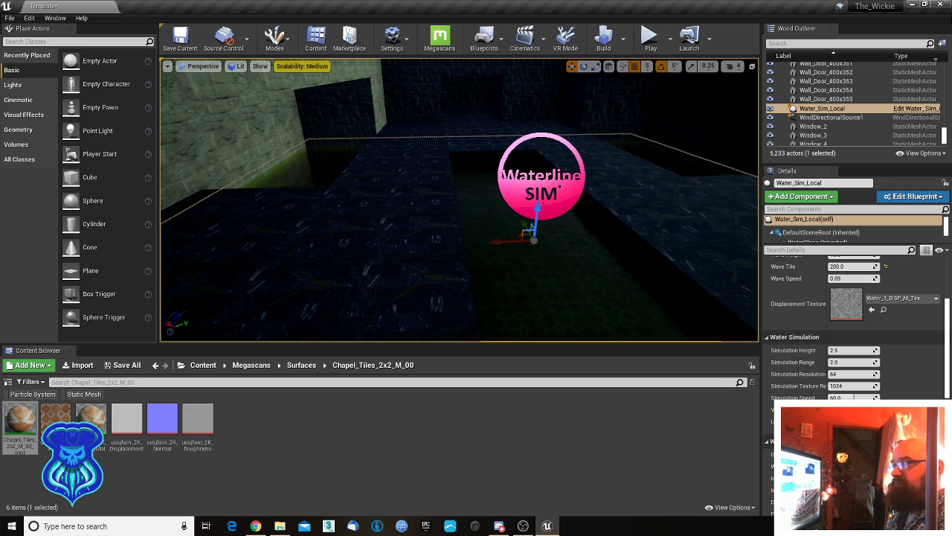
- Apply the Chapel_Tiles_2x2_M_00_inst material to the six wall segments lining the side pit beside the limestone wall
click(337, 109)
click(327, 160)
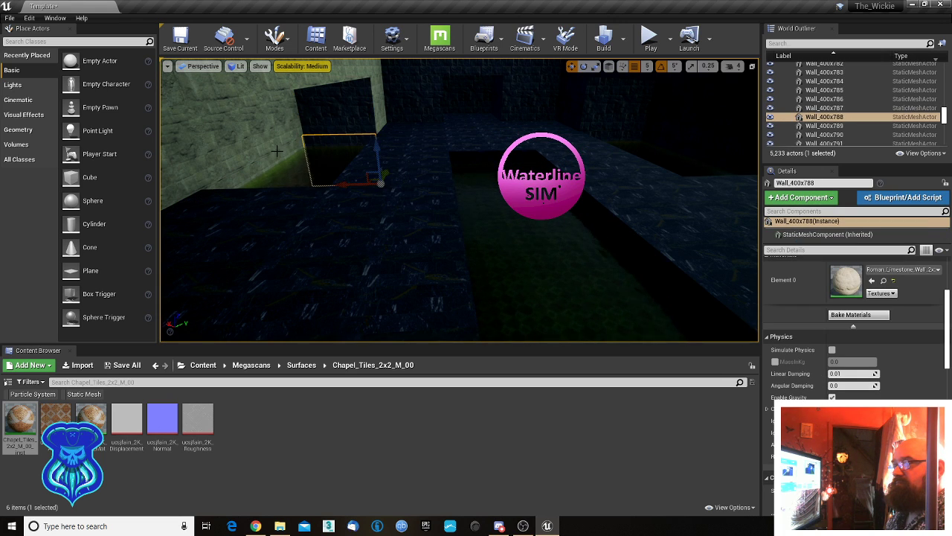
ctrl+click(282, 175)
right_drag(271, 171, 245, 173)
click(348, 193)
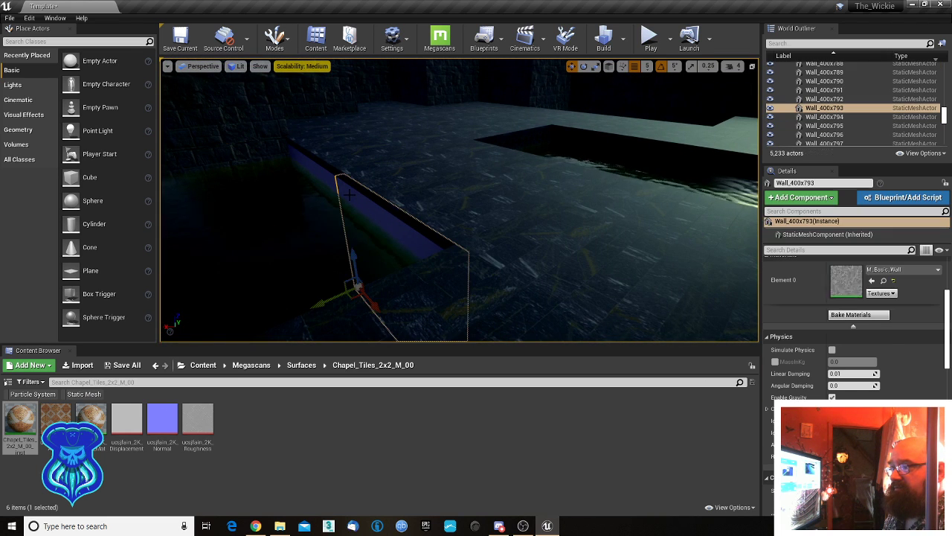
ctrl+click(305, 162)
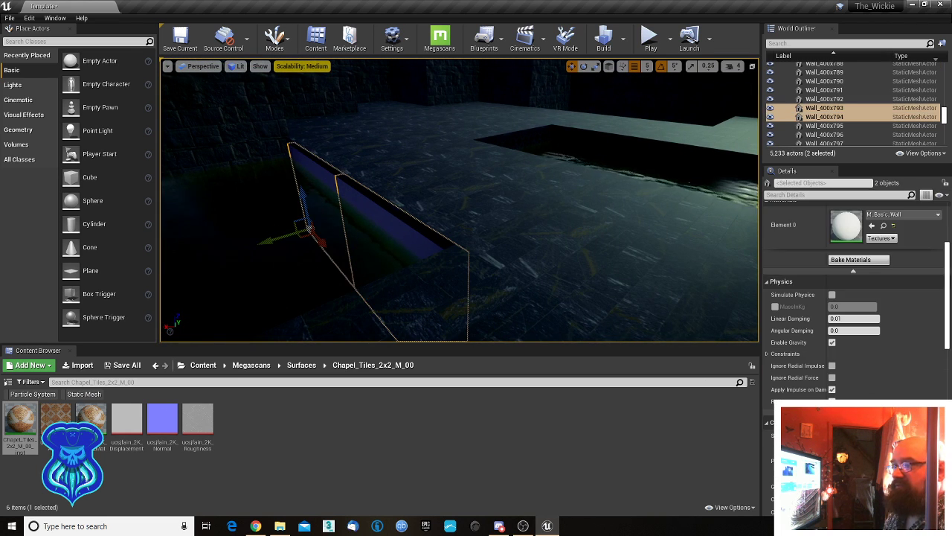
ctrl+click(257, 180)
right_drag(256, 181, 160, 201)
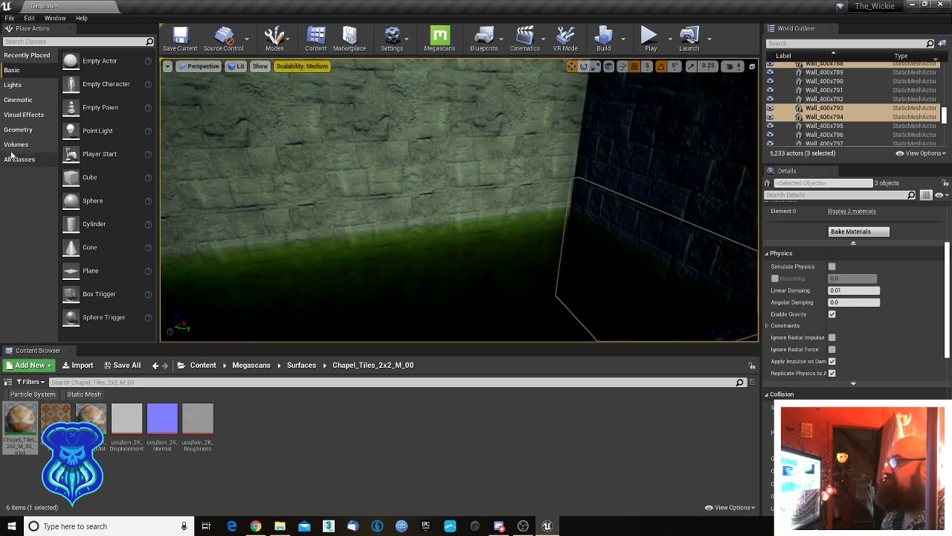
ctrl+click(384, 223)
ctrl+click(327, 219)
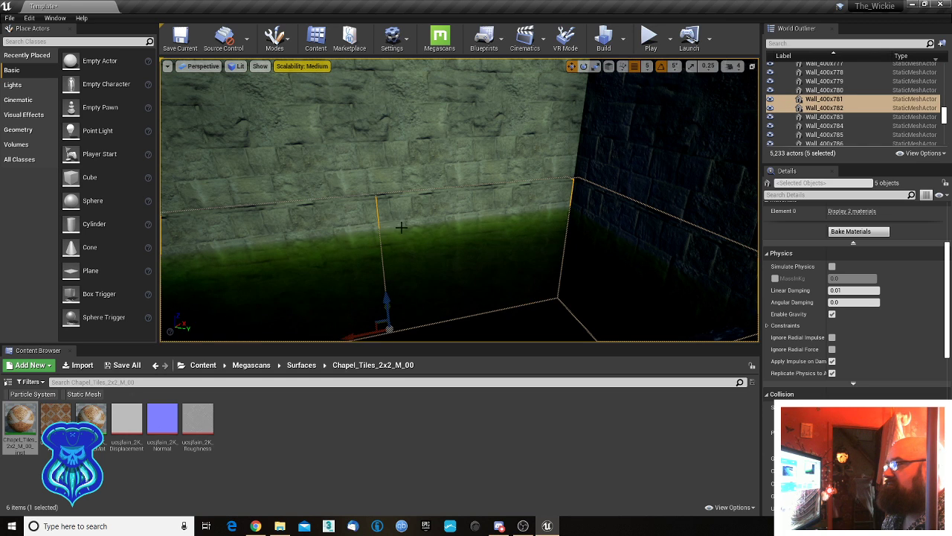
right_drag(327, 219, 301, 221)
ctrl+click(329, 226)
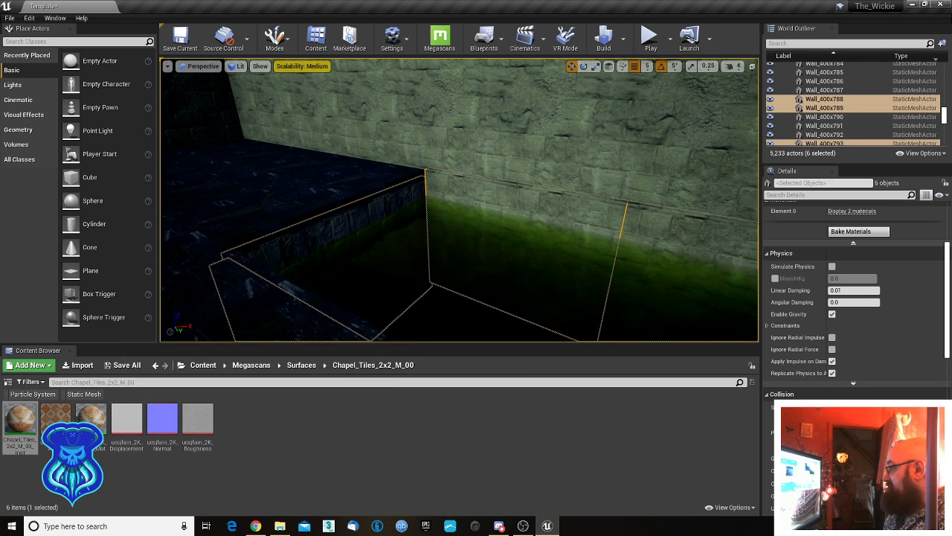
click(852, 212)
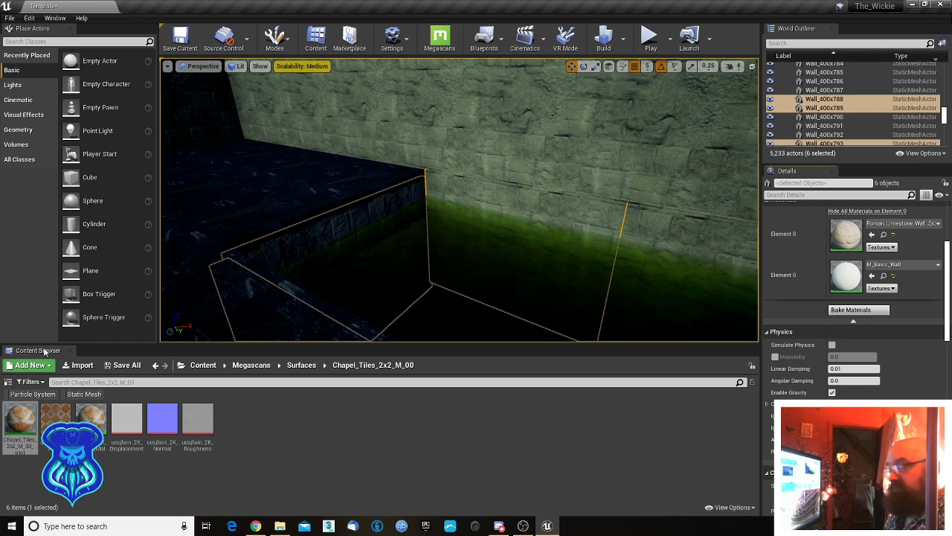
drag(41, 440, 846, 235)
drag(23, 430, 838, 283)
- Apply the Chapel_Tiles_2x2_M_00_inst material to the six untextured and limestone wall segments lining the opposite side pit
right_drag(699, 256, 595, 231)
key(w)
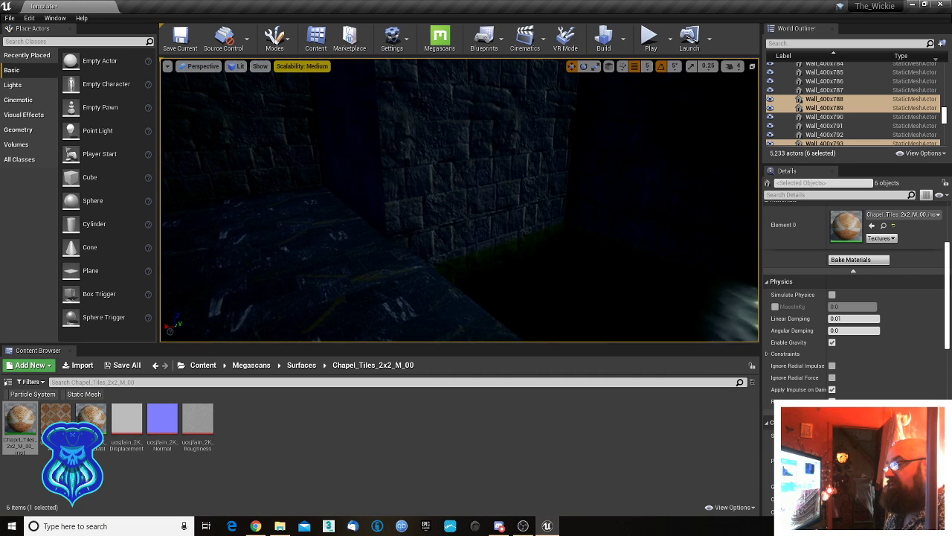
click(514, 271)
right_drag(513, 271, 610, 271)
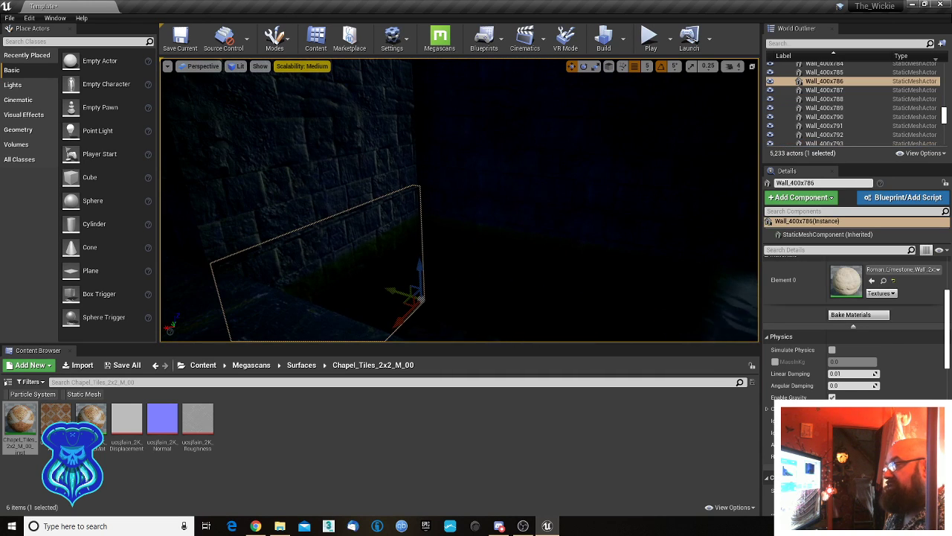
ctrl+click(470, 216)
right_drag(470, 216, 598, 199)
ctrl+click(472, 220)
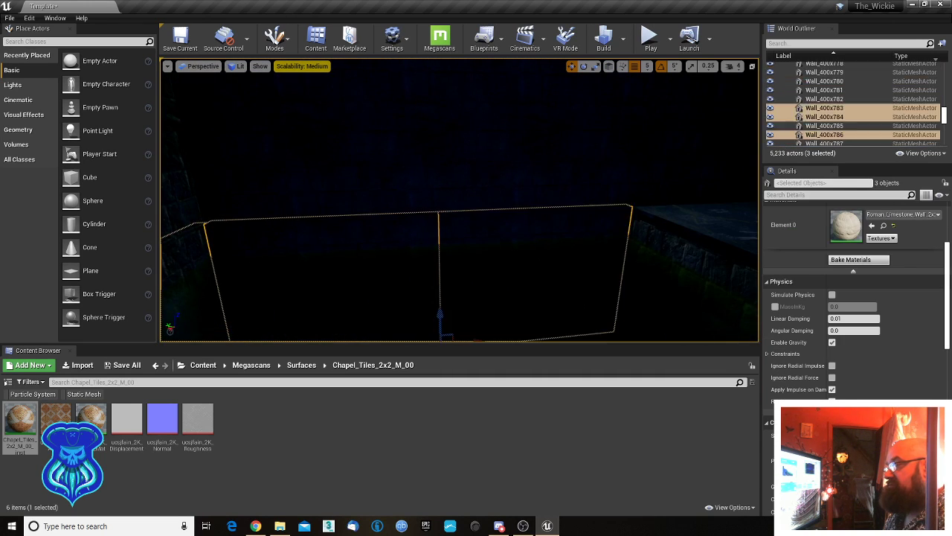
ctrl+click(668, 252)
right_drag(668, 251, 312, 269)
right_drag(603, 220, 577, 223)
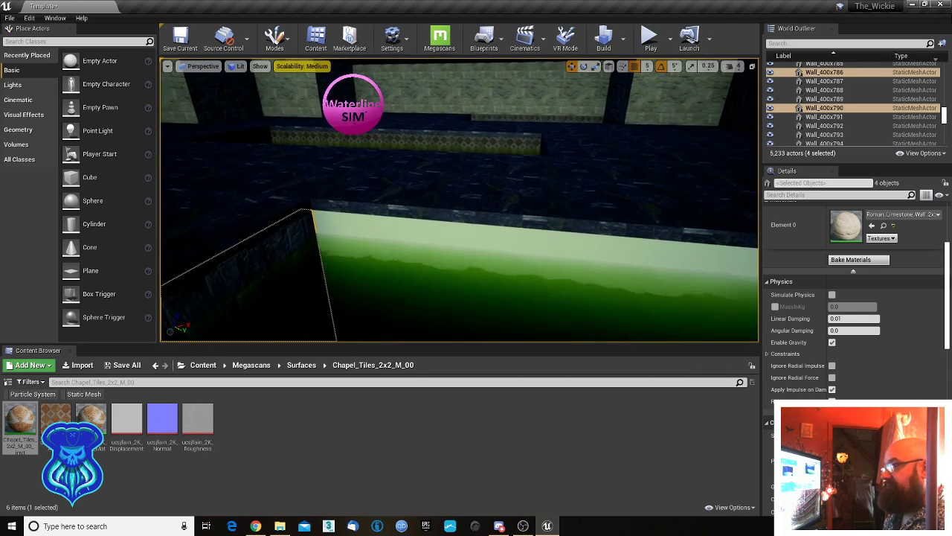
ctrl+click(404, 231)
right_drag(405, 231, 554, 254)
ctrl+click(398, 236)
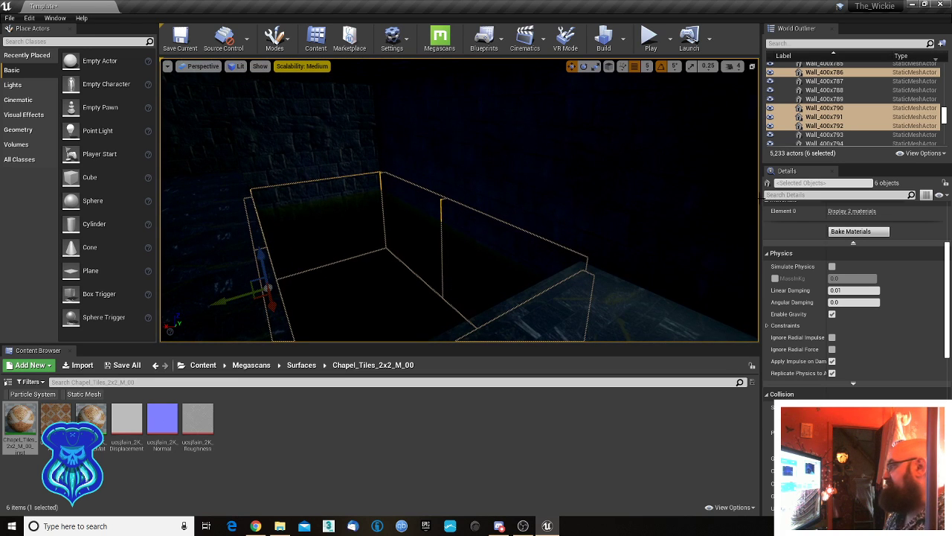
click(852, 211)
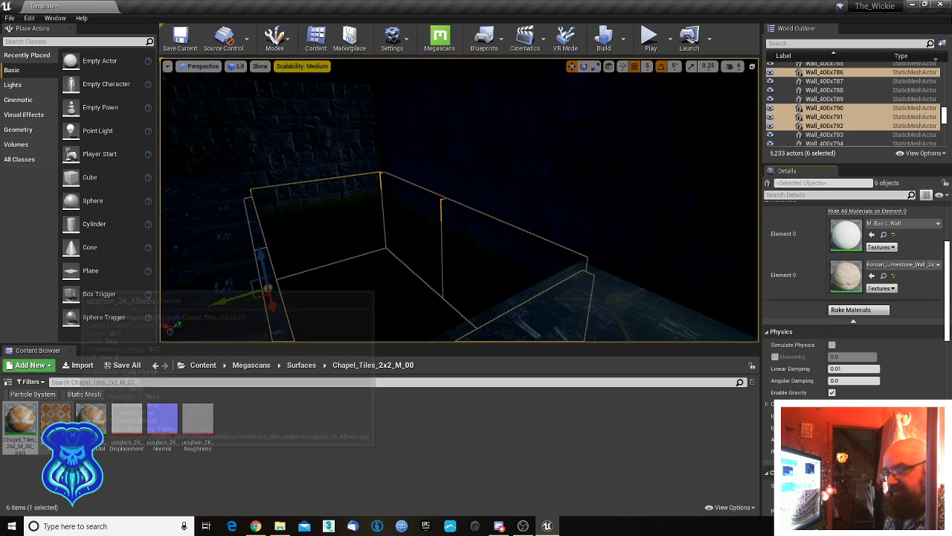
drag(20, 420, 867, 225)
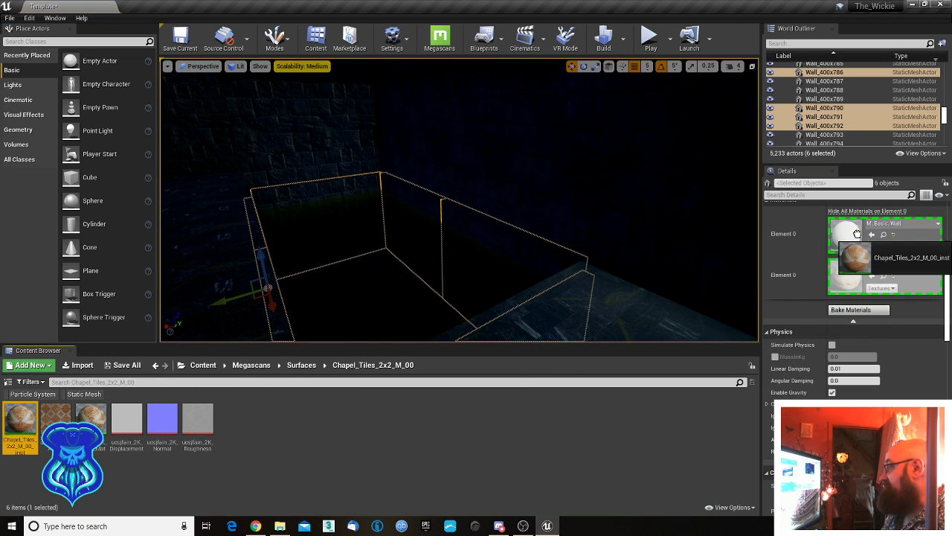
drag(26, 422, 850, 273)
- Raise the water simulation actor slightly in the central pit
right_drag(580, 224, 655, 250)
click(610, 257)
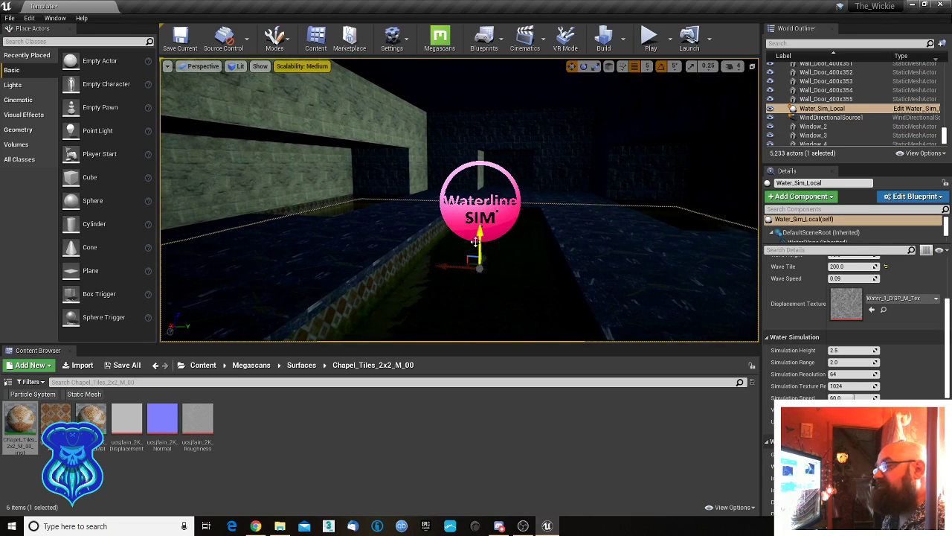
drag(480, 237, 483, 234)
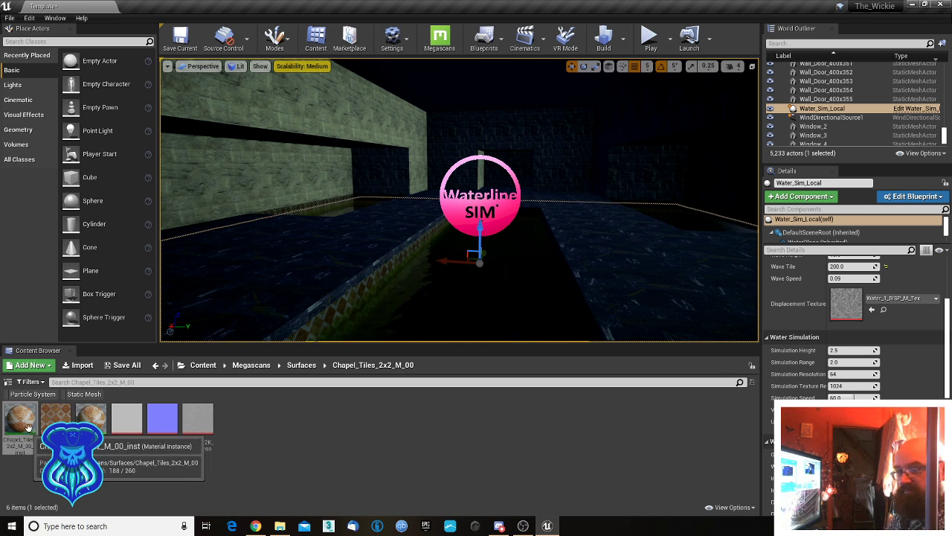
- Try the Chapel_Tiles_2x2_M_00_inst material on two limestone wall sections above the side pit, and undo both applications
drag(57, 402, 320, 171)
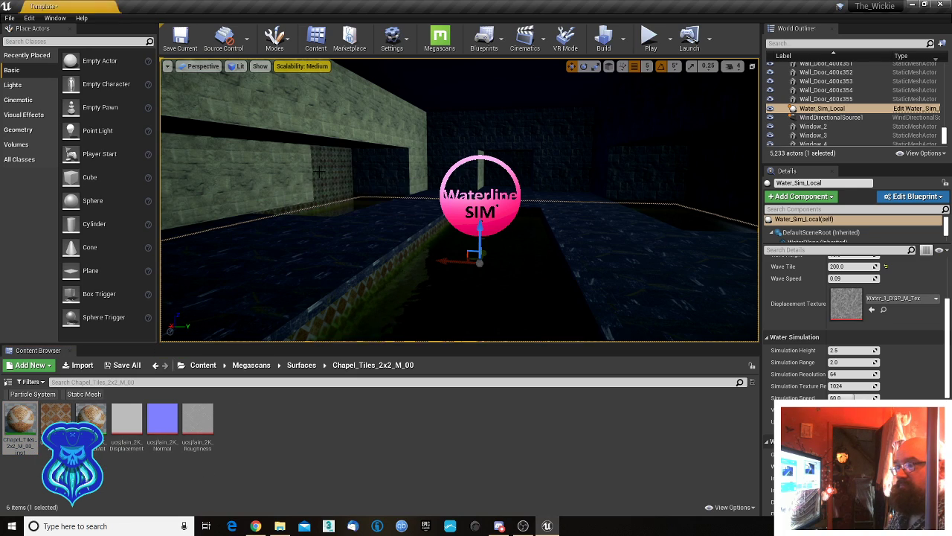
right_drag(320, 171, 234, 168)
key(w)
key(s)
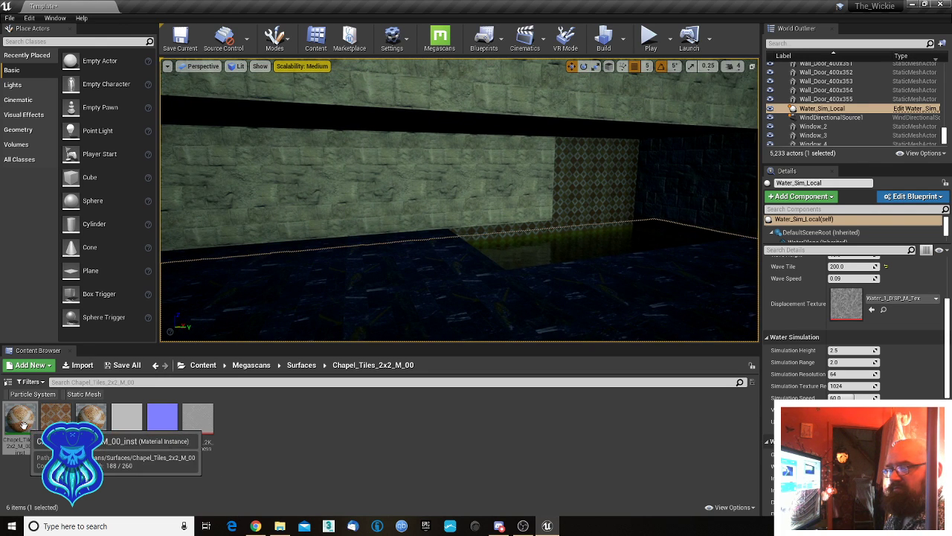
drag(34, 424, 529, 201)
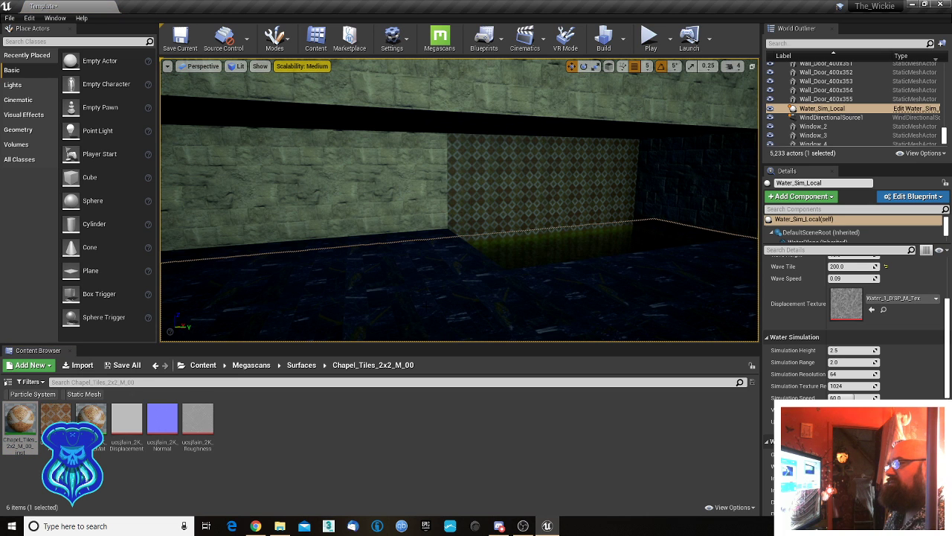
key(s)
right_drag(530, 201, 561, 195)
key(w)
key(ctrl+z)
key(ctrl+z)
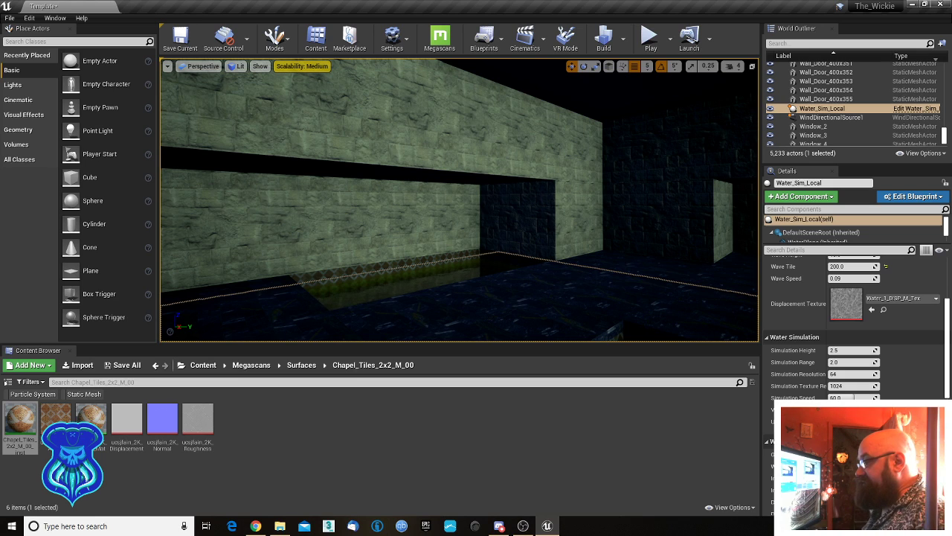
- Select the grouped marble floor pieces around the pits and open the Megascans Surfaces folder to review the available materials
click(461, 297)
right_drag(461, 298, 238, 298)
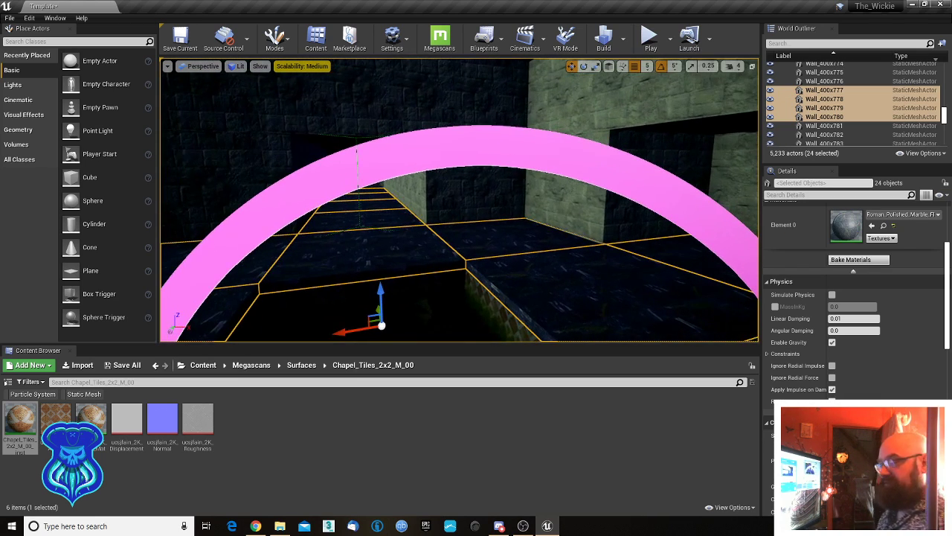
click(253, 364)
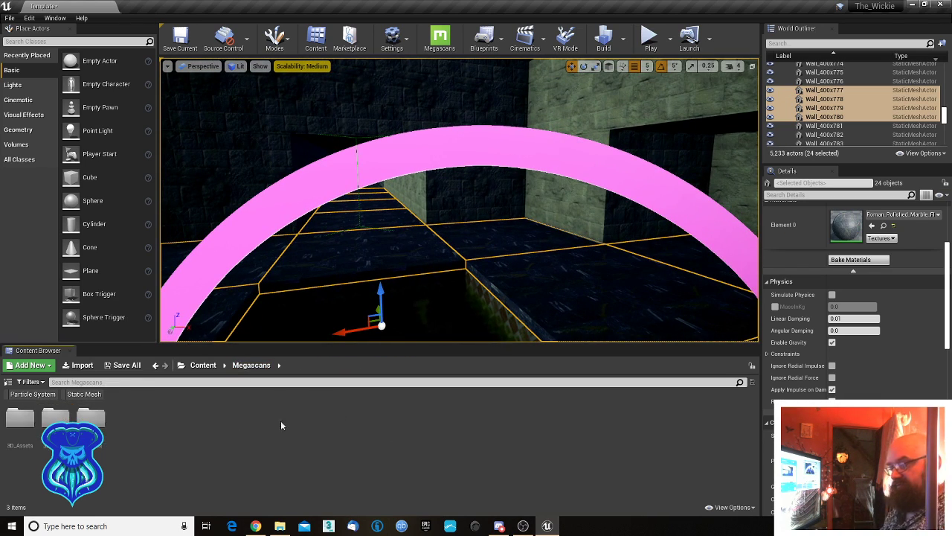
click(88, 421)
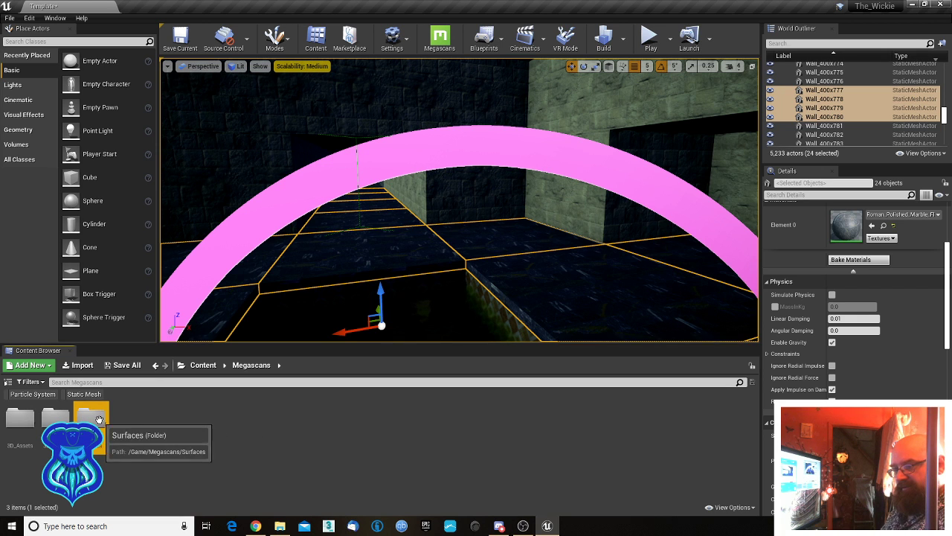
double_click(99, 420)
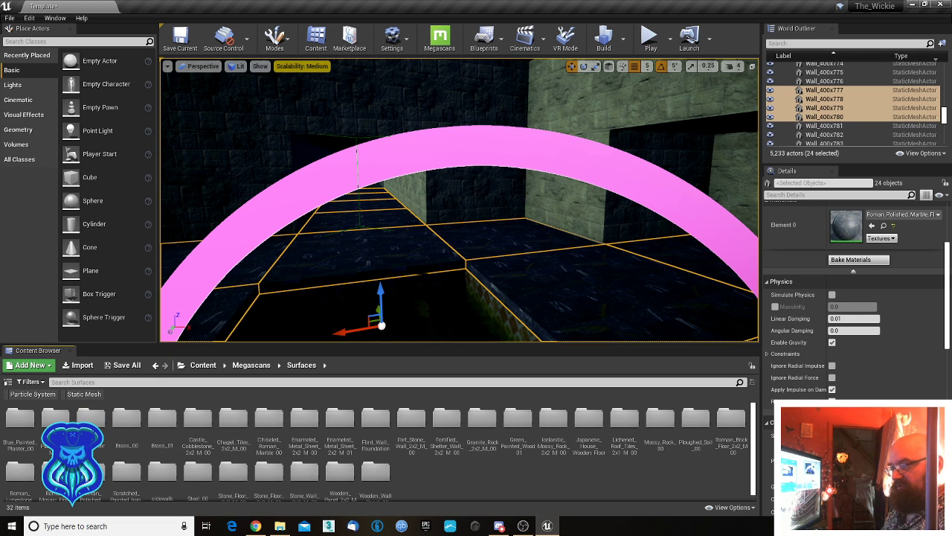
right_drag(422, 274, 696, 279)
key(a)
key(a)
key(a)
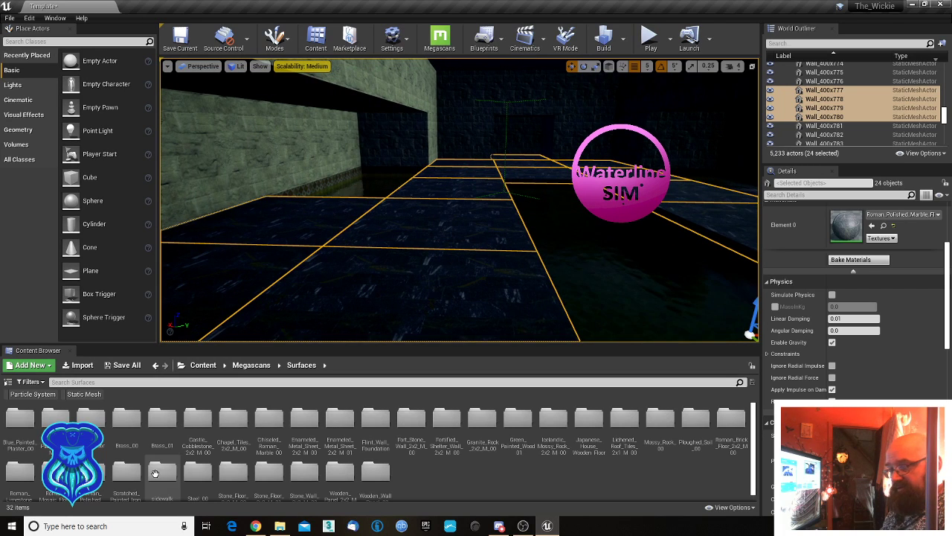
scroll(155, 474, down, 1)
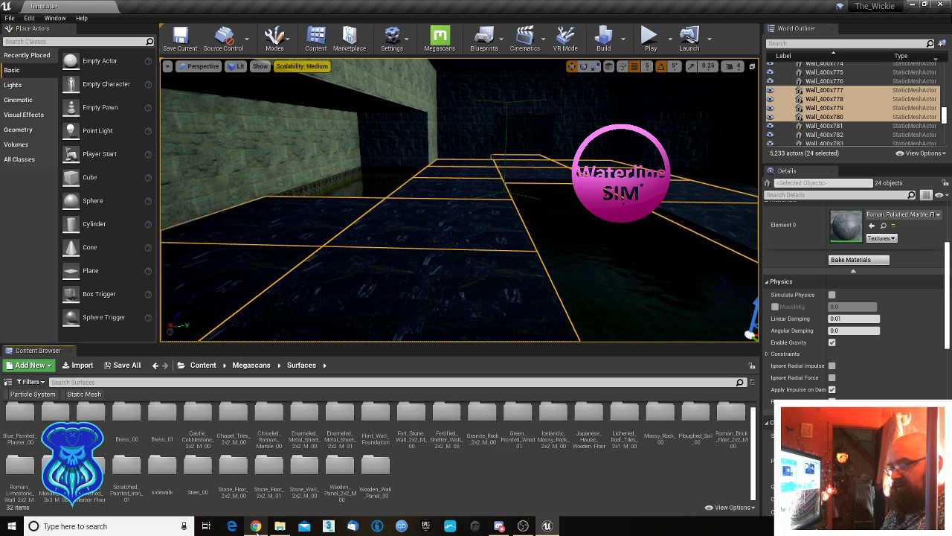
- Launch Quixel Bridge and allow it to communicate on private networks through the firewall
key(super)
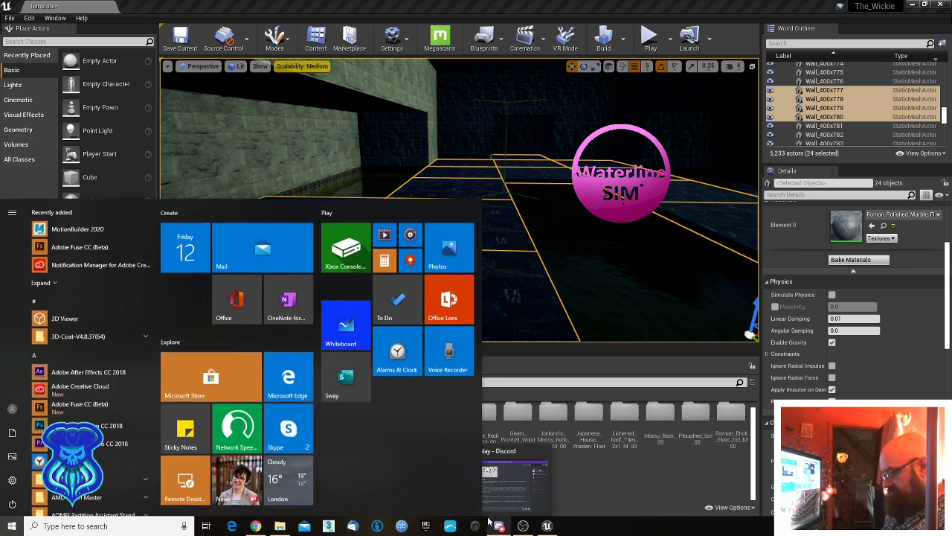
text(bridge)
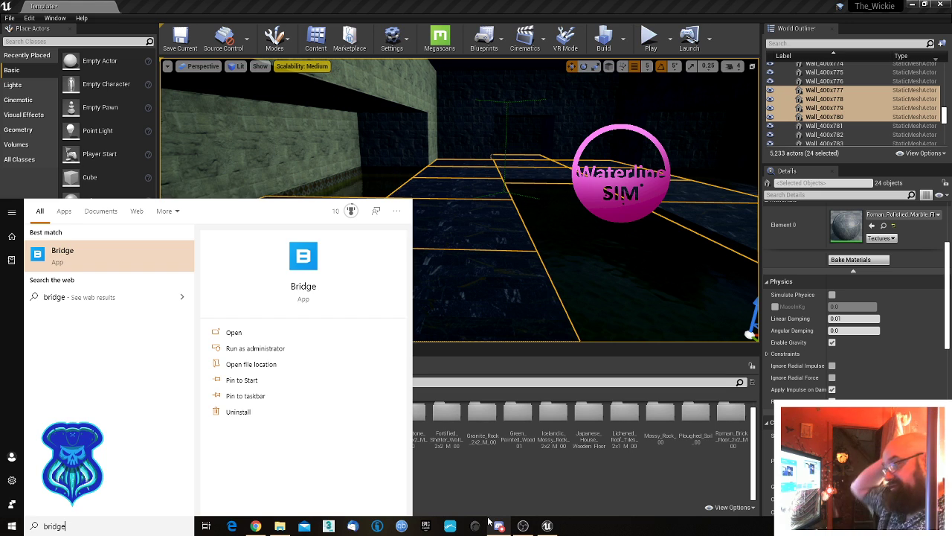
key(Return)
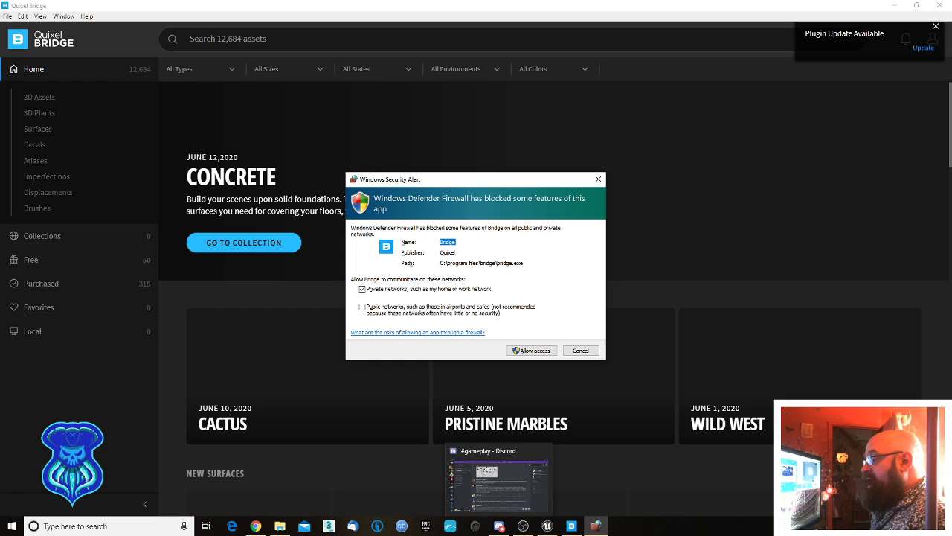
click(516, 349)
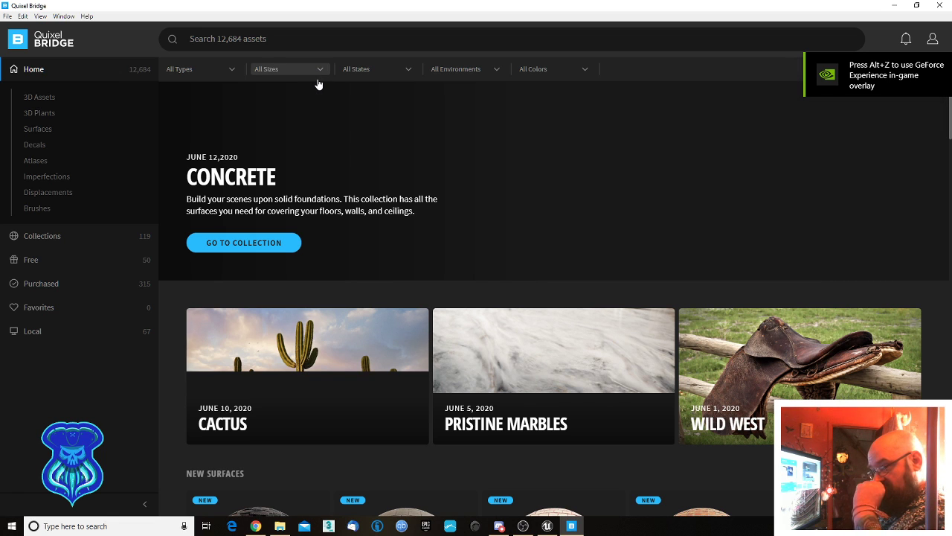
- Search the Quixel Bridge library for "Roman" and narrow the results to the Surfaces category
click(299, 39)
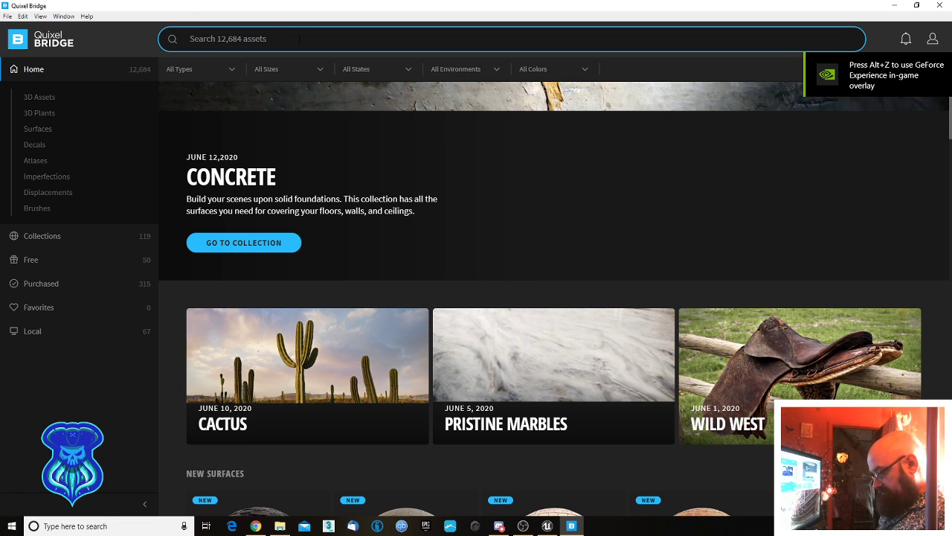
text(rom,an)
key(BackSpace)
key(BackSpace)
key(BackSpace)
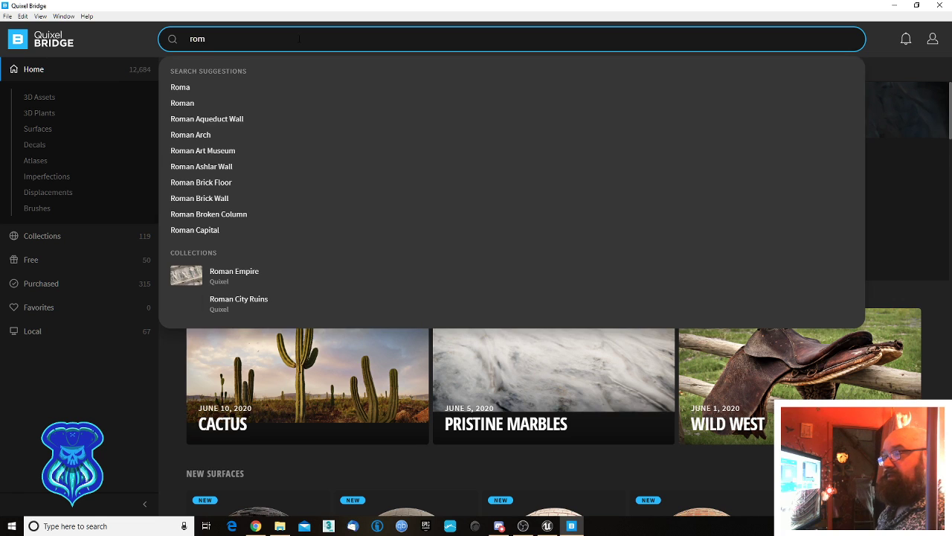
text(an)
key(Return)
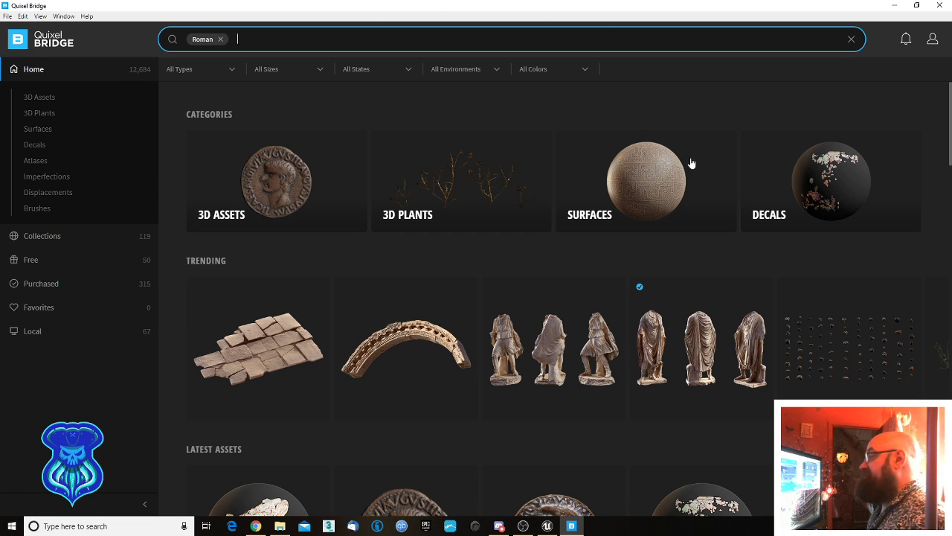
click(669, 184)
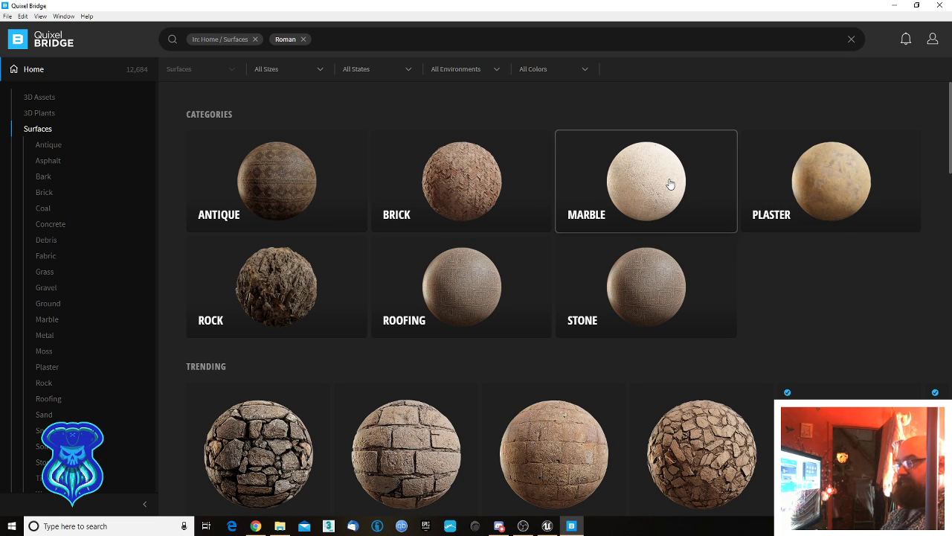
- Browse the Roman surface results, including the trending row and latest assets, for a floor material to replace the marble
scroll(818, 285, down, 4)
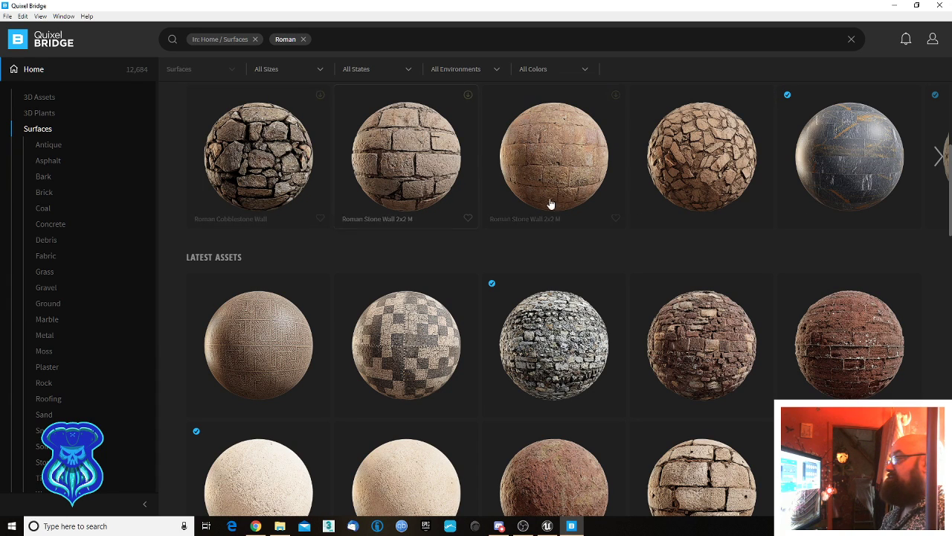
click(936, 153)
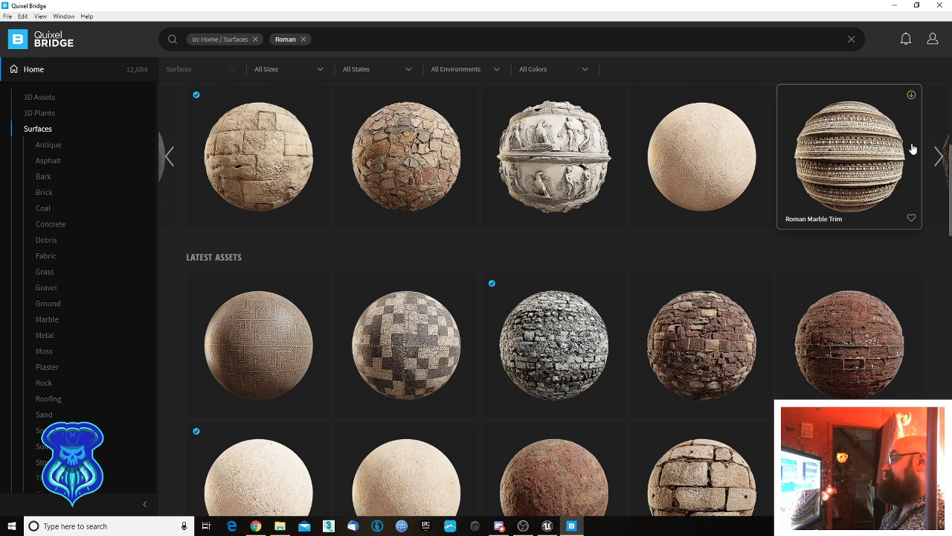
scroll(885, 303, down, 3)
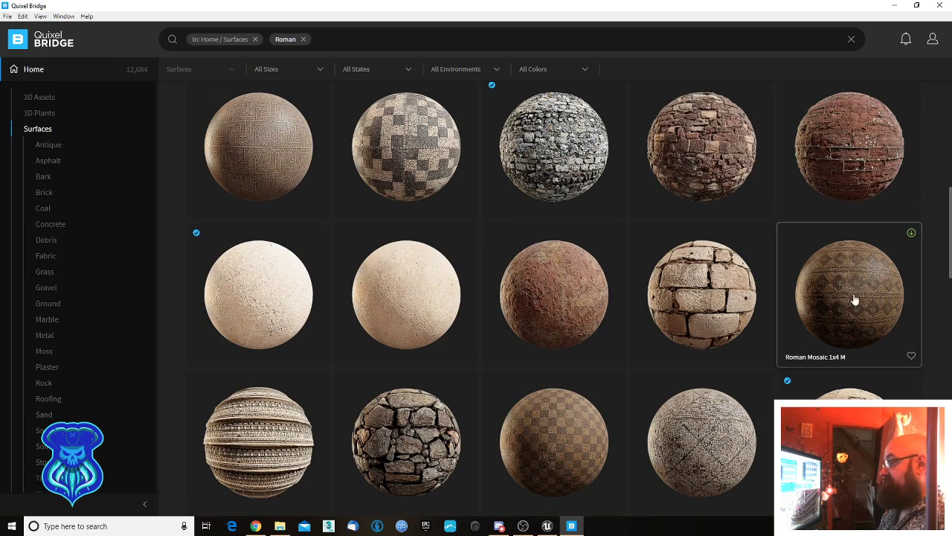
scroll(431, 290, down, 1)
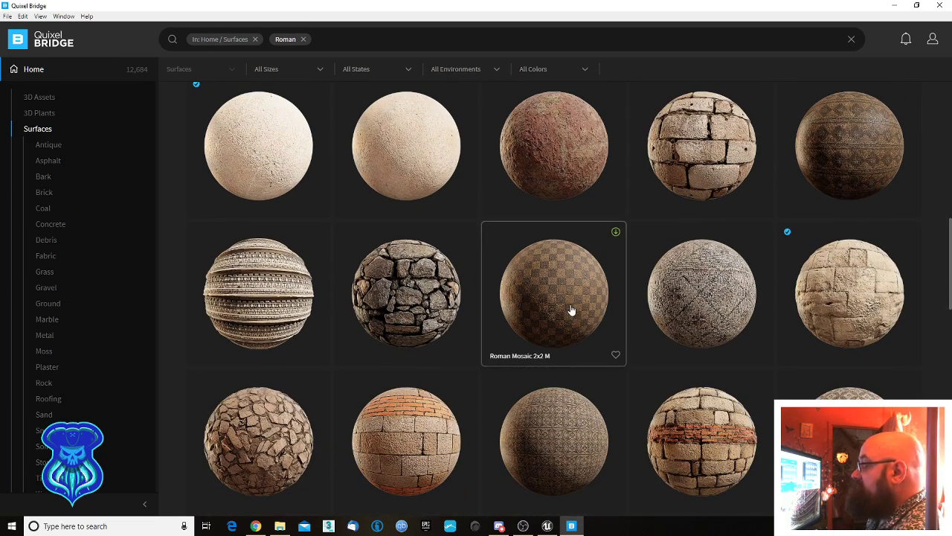
scroll(862, 281, down, 2)
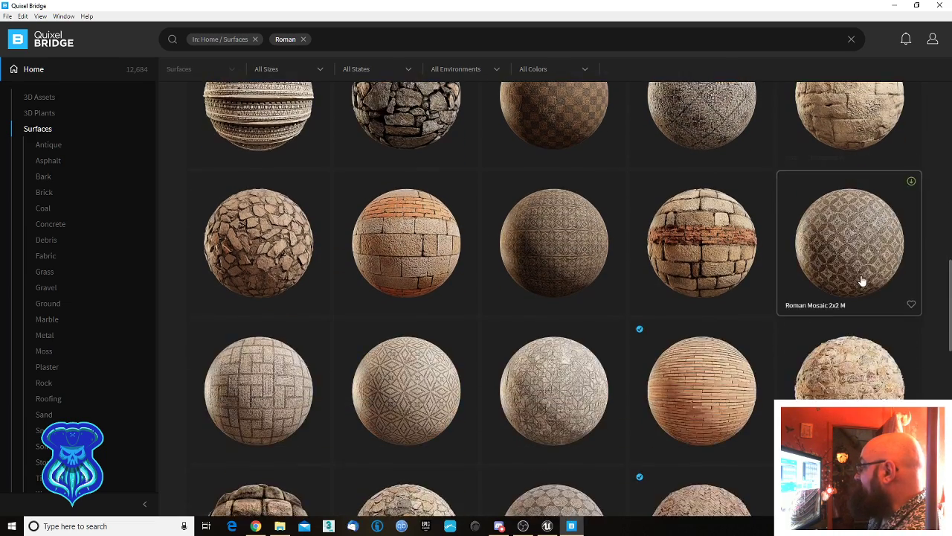
scroll(421, 256, up, 2)
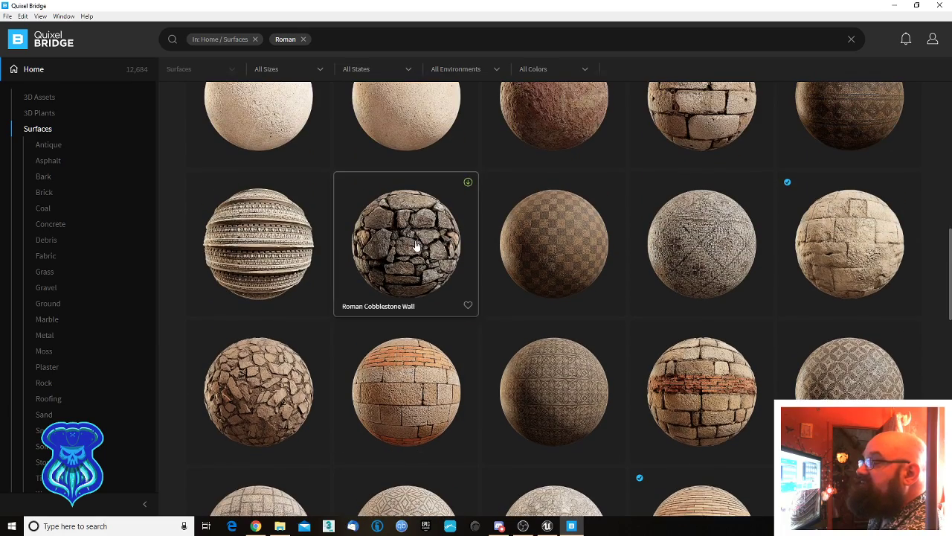
scroll(226, 249, down, 2)
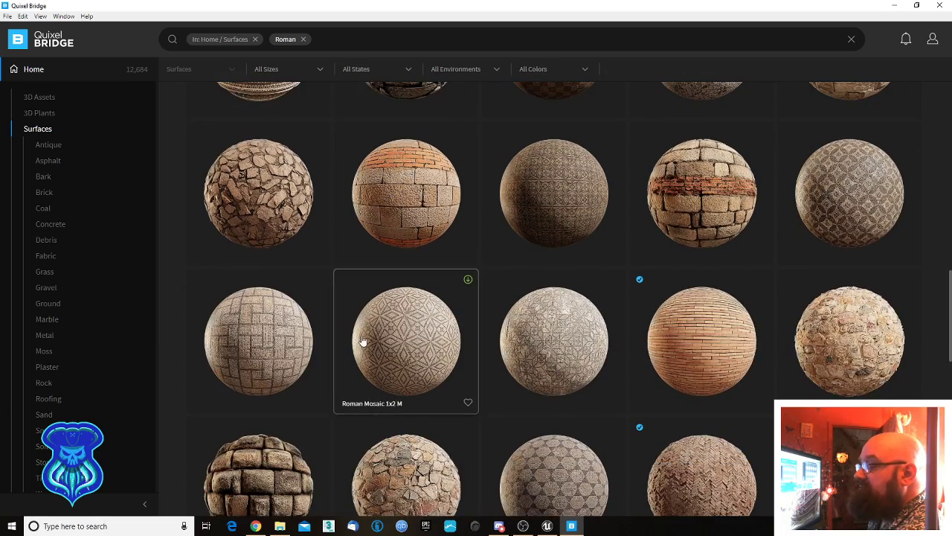
scroll(364, 338, down, 2)
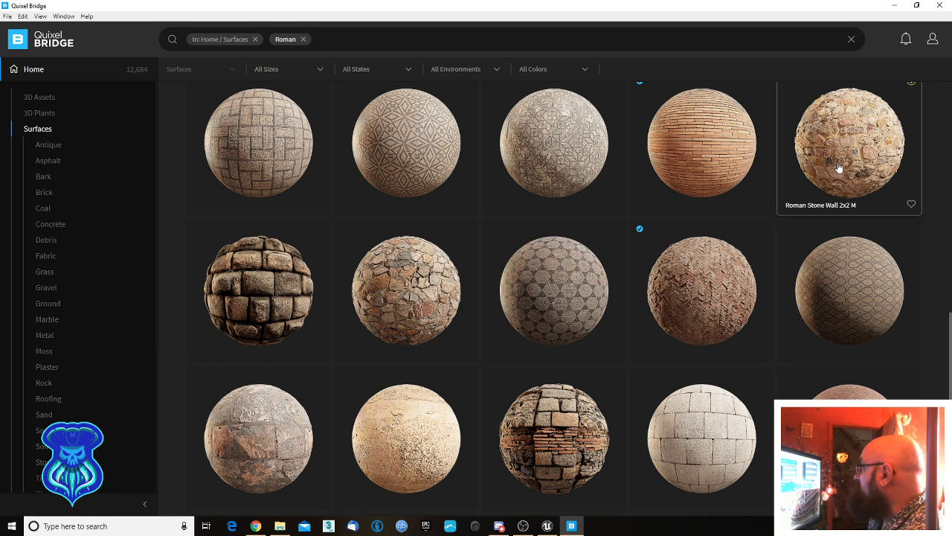
scroll(252, 186, down, 3)
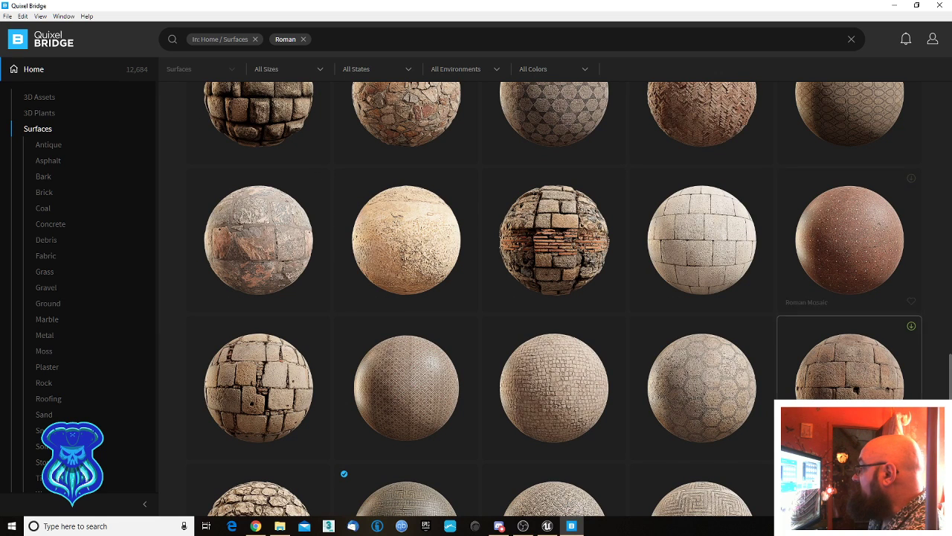
scroll(790, 389, down, 2)
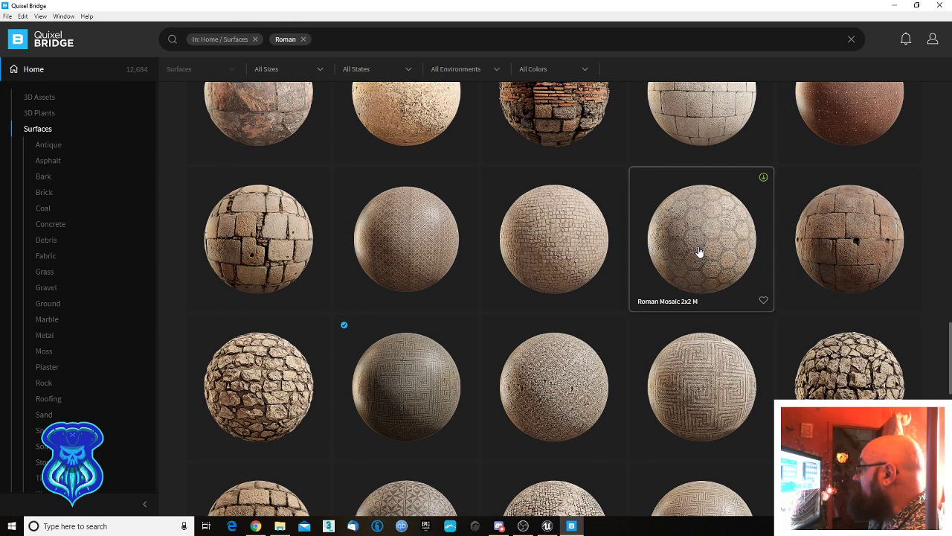
scroll(700, 253, down, 6)
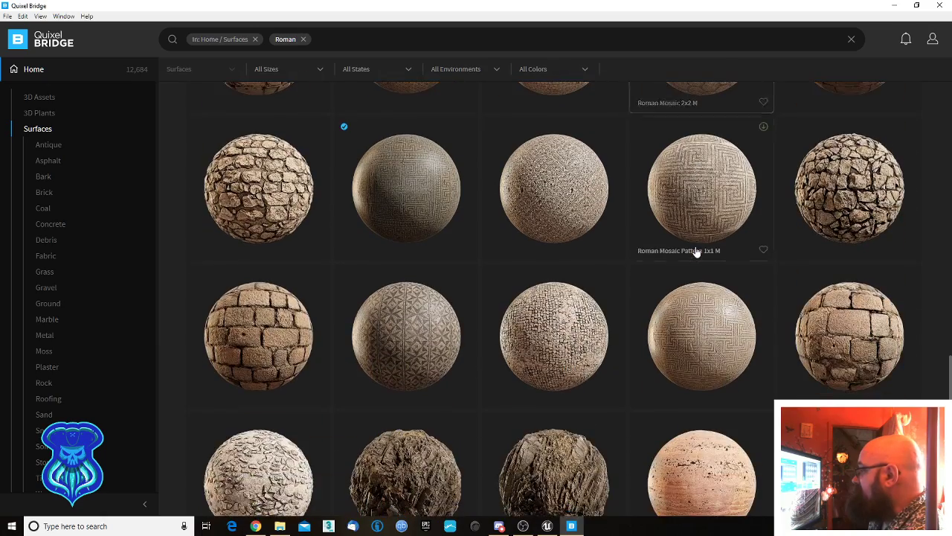
scroll(697, 252, down, 2)
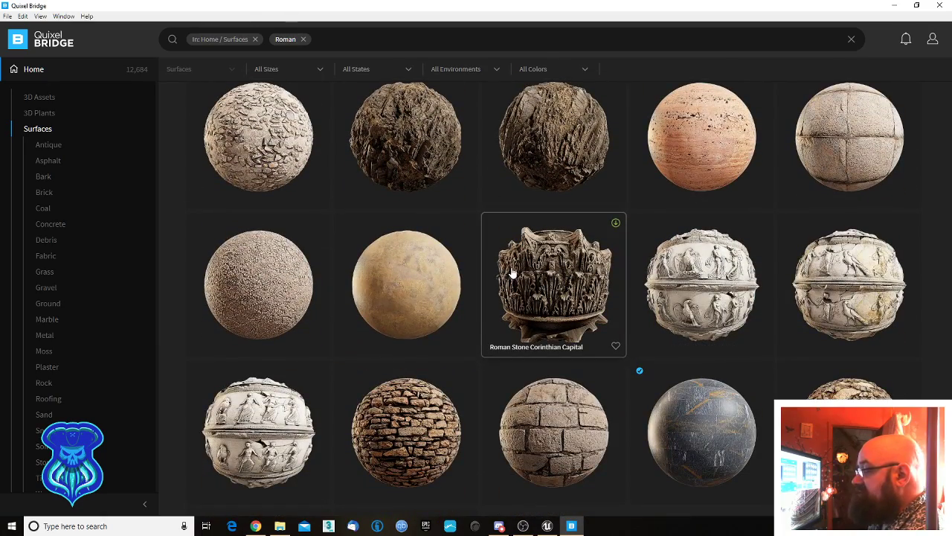
scroll(726, 433, down, 3)
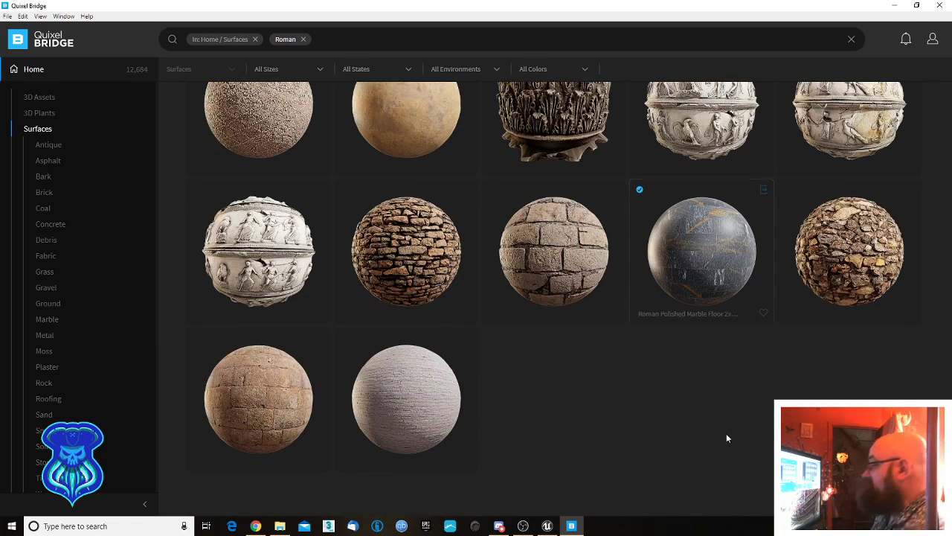
scroll(378, 428, up, 3)
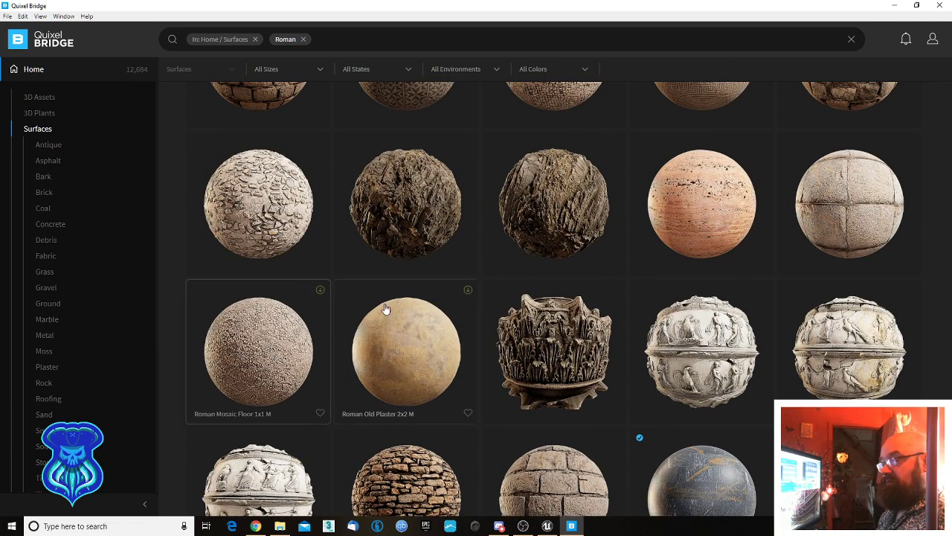
- Open the Roman Mosaic Floor 1x1 M asset and inspect its PBR preview sphere from several angles
click(268, 342)
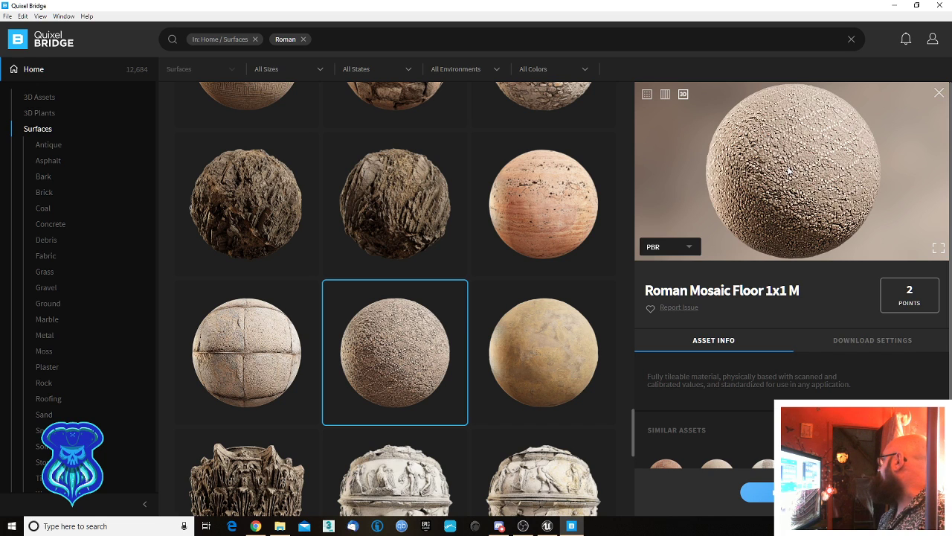
drag(796, 171, 726, 240)
click(691, 246)
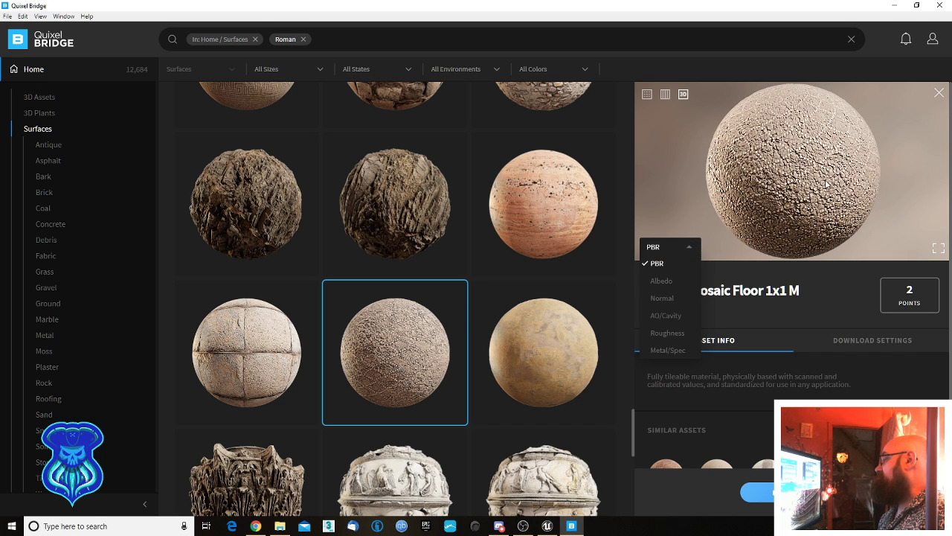
drag(825, 184, 892, 123)
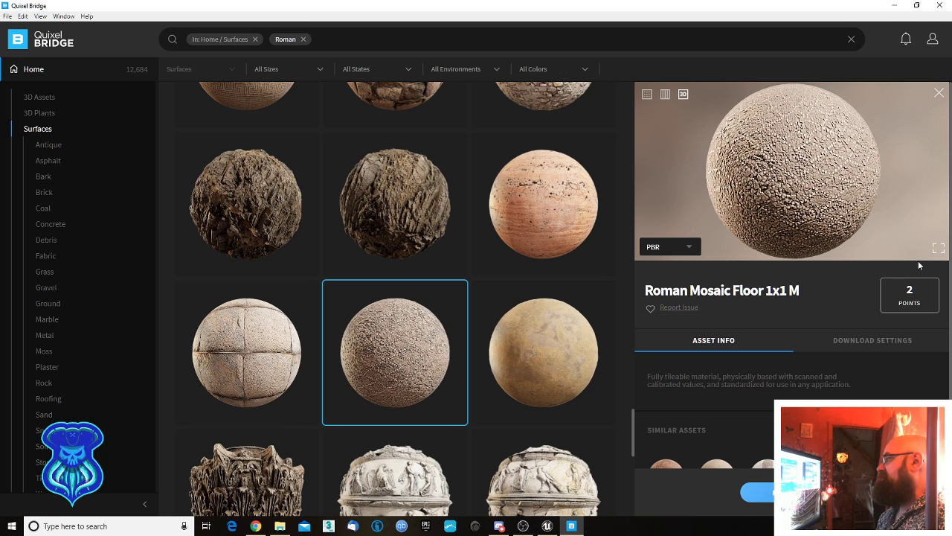
- Select the hexagon-patterned Roman Mosaic 2x2 M surface and inspect its 3D preview from several angles
scroll(522, 253, up, 3)
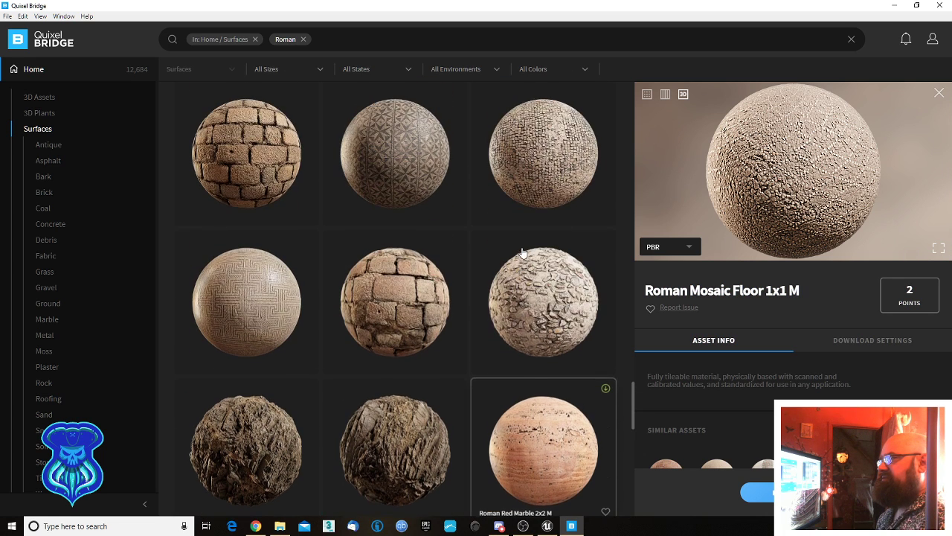
scroll(561, 251, up, 2)
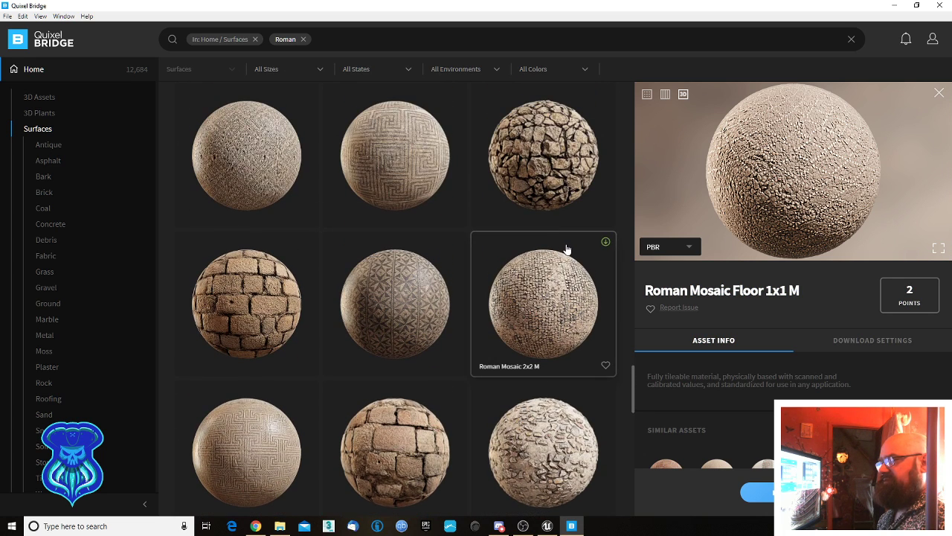
scroll(567, 249, up, 4)
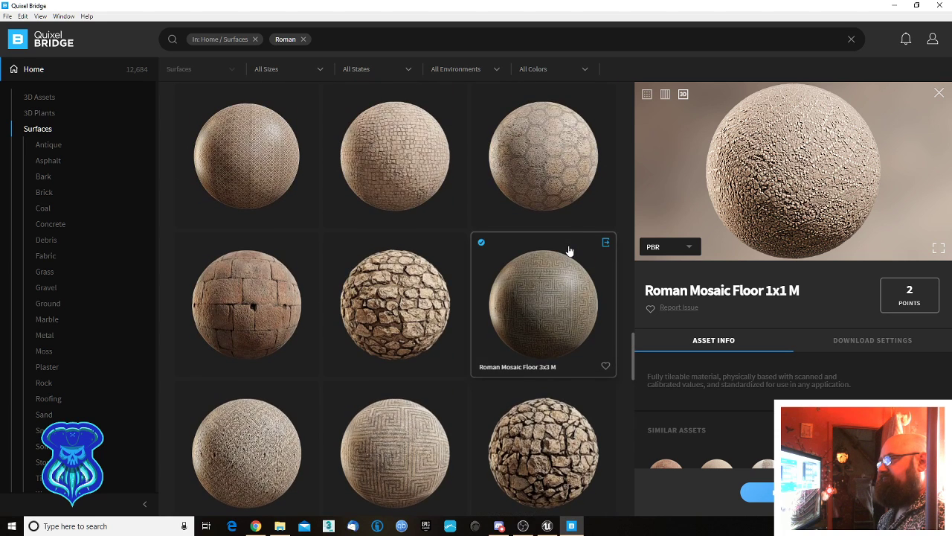
scroll(581, 238, up, 2)
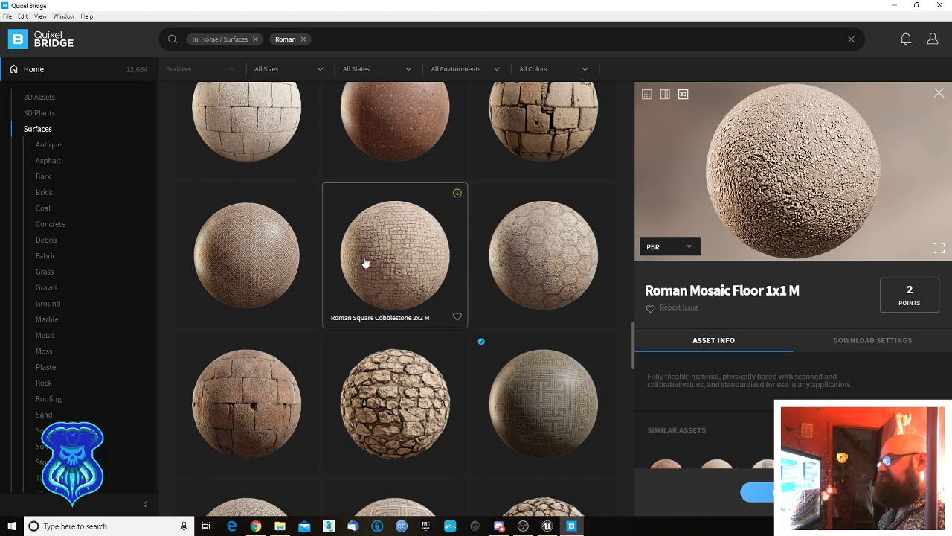
click(563, 245)
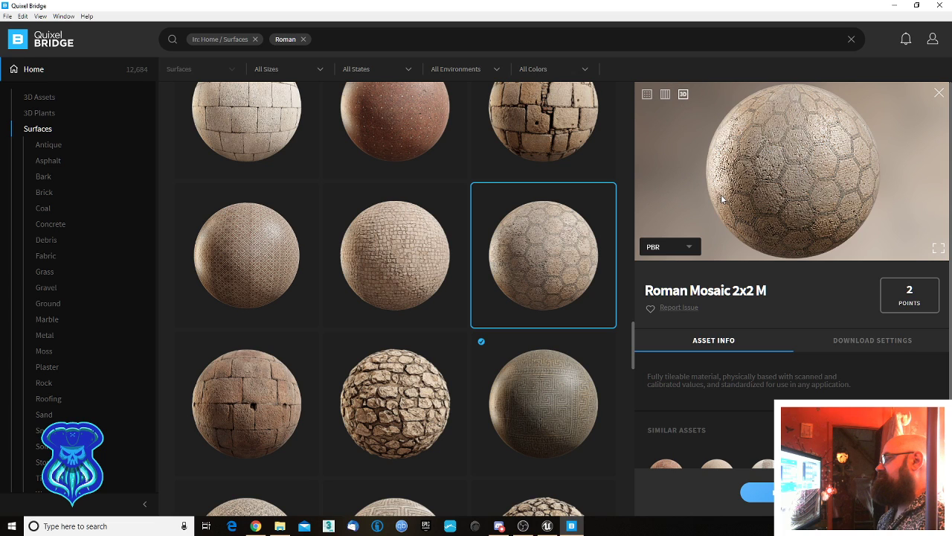
drag(721, 195, 934, 242)
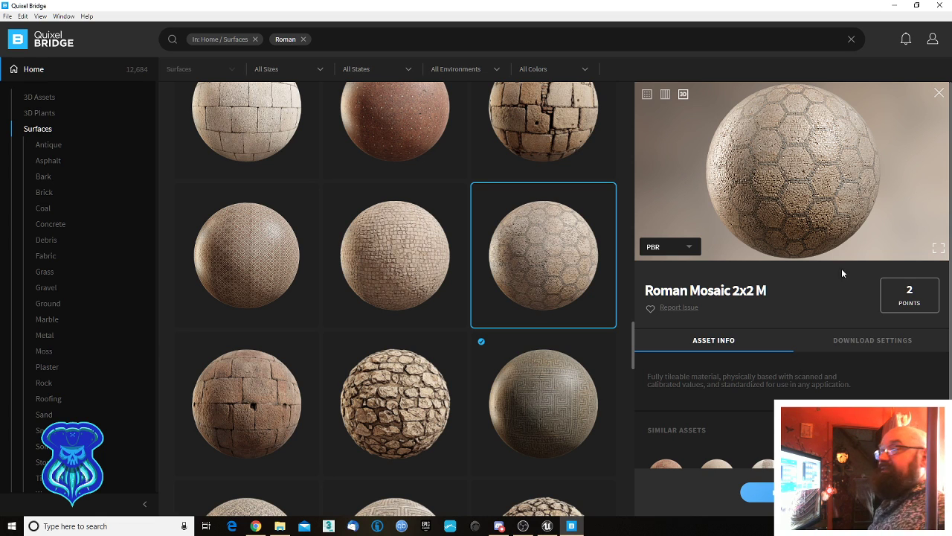
- Download the hexagon-patterned Roman Mosaic 2x2 M surface and export it to Unreal Engine
click(932, 39)
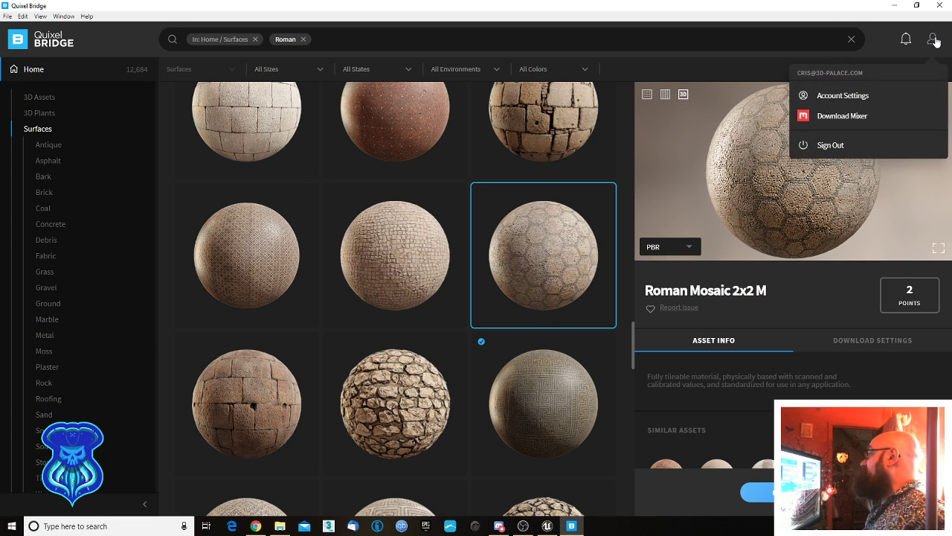
click(935, 38)
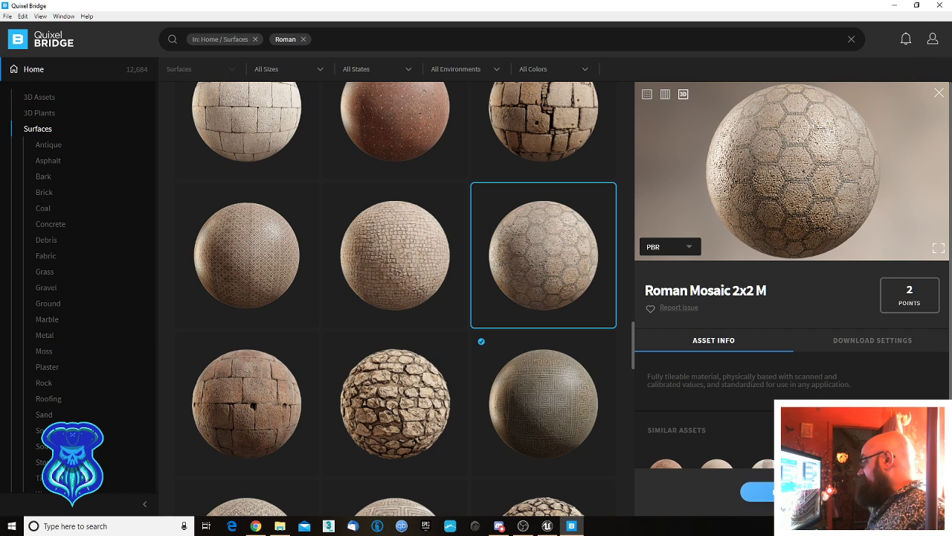
click(796, 491)
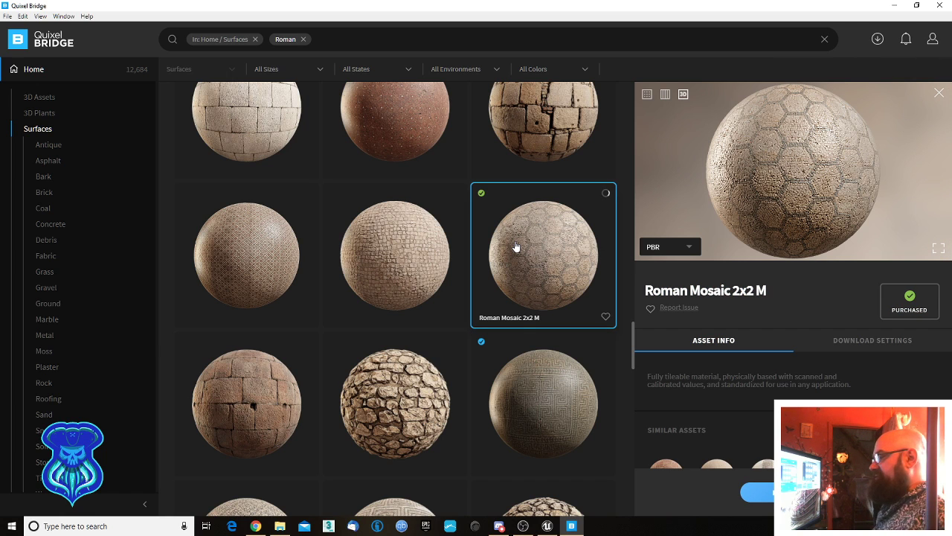
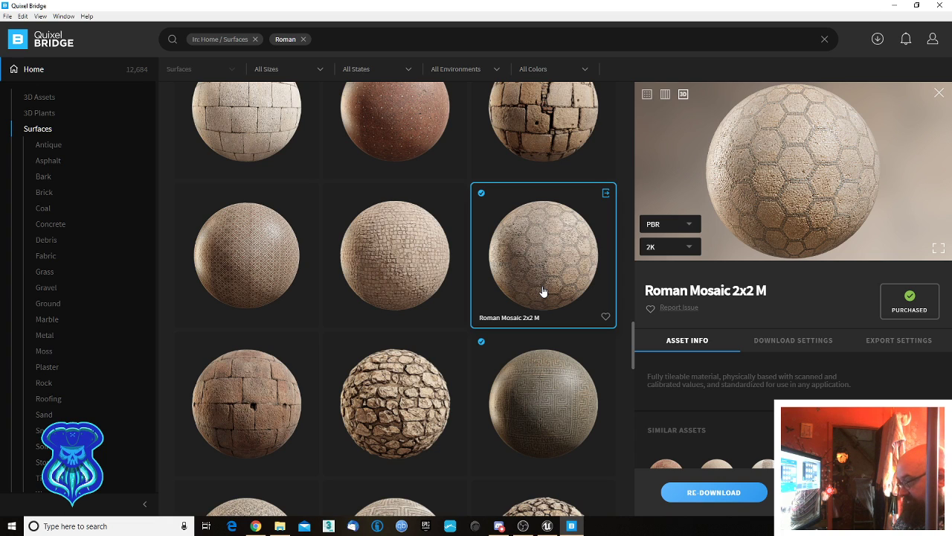
click(606, 193)
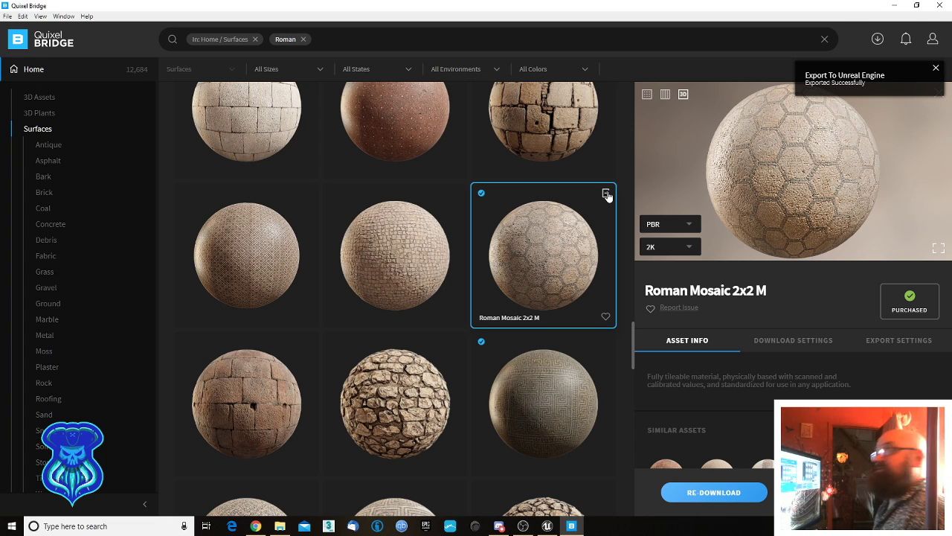
- Close Quixel Bridge and save all modified content in the Unreal Editor, including the imported mosaic assets
click(939, 4)
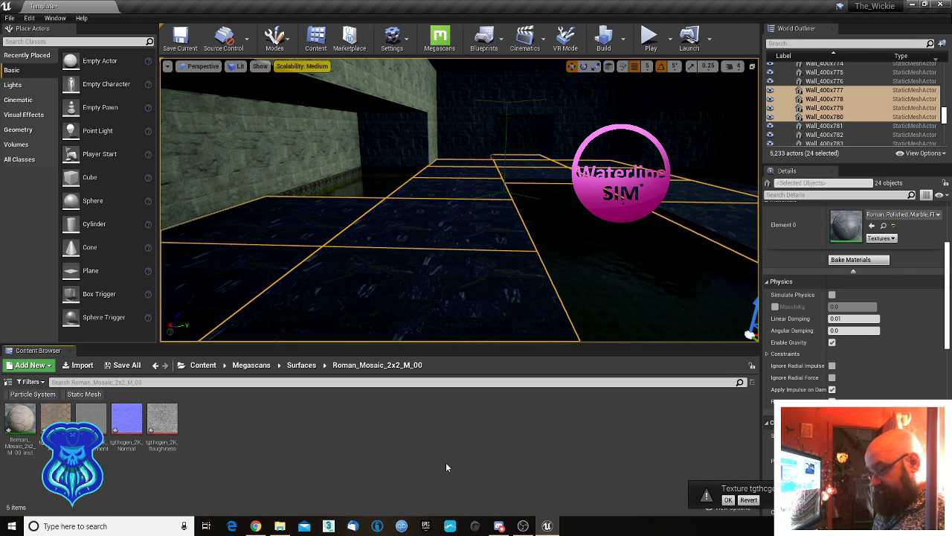
click(126, 365)
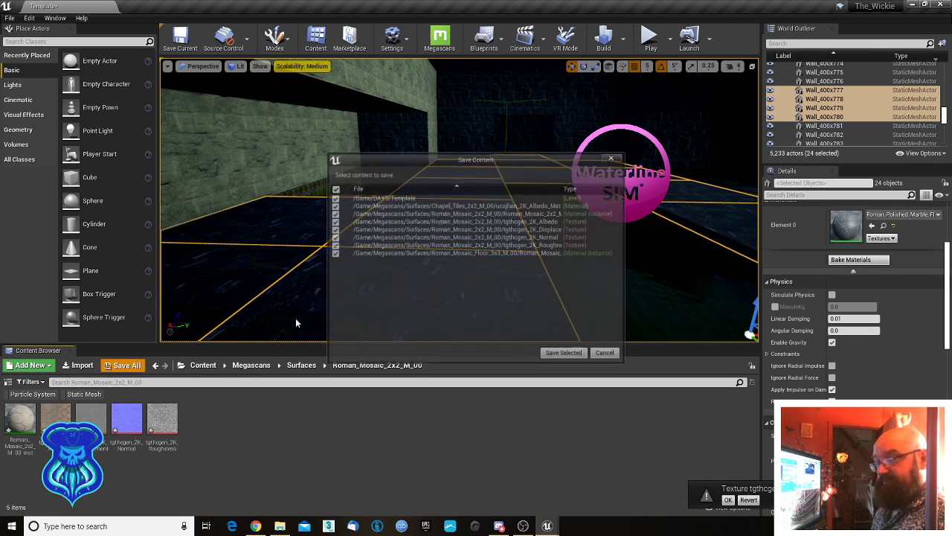
click(567, 356)
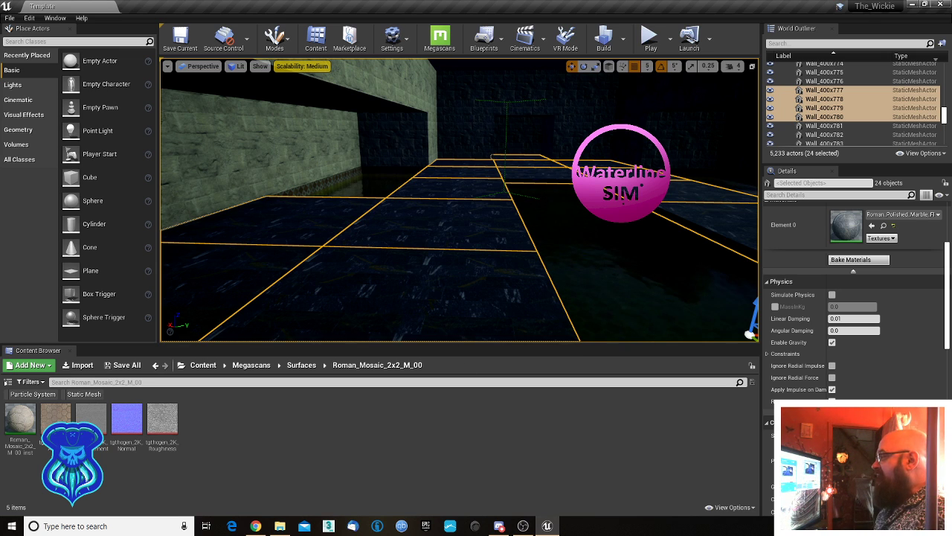
- Replace the marble on the selected floor pieces around the pits with the Roman_Mosaic_2x2_M_00_inst material
drag(20, 418, 846, 224)
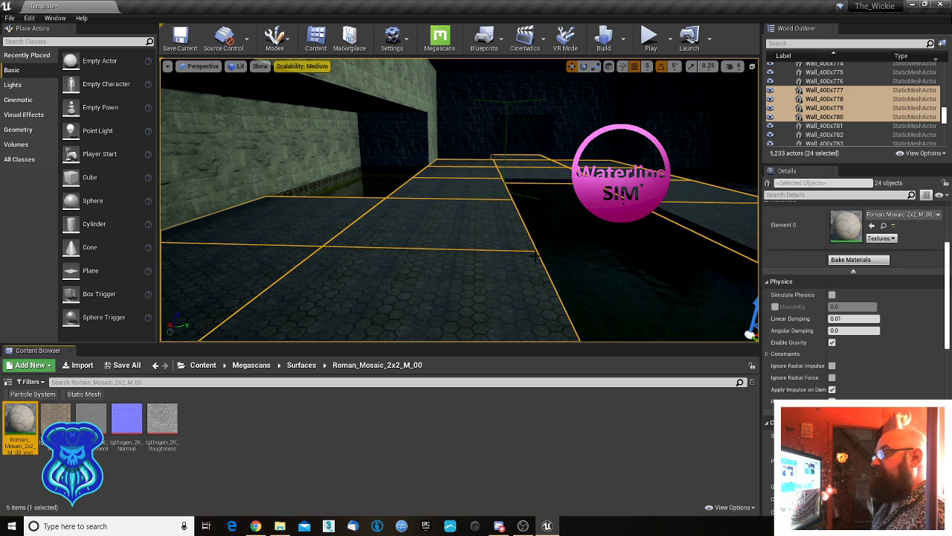
click(602, 268)
right_drag(602, 269, 866, 218)
- Select the nine ceiling tiles at one end of the main chamber above the water pit
click(488, 278)
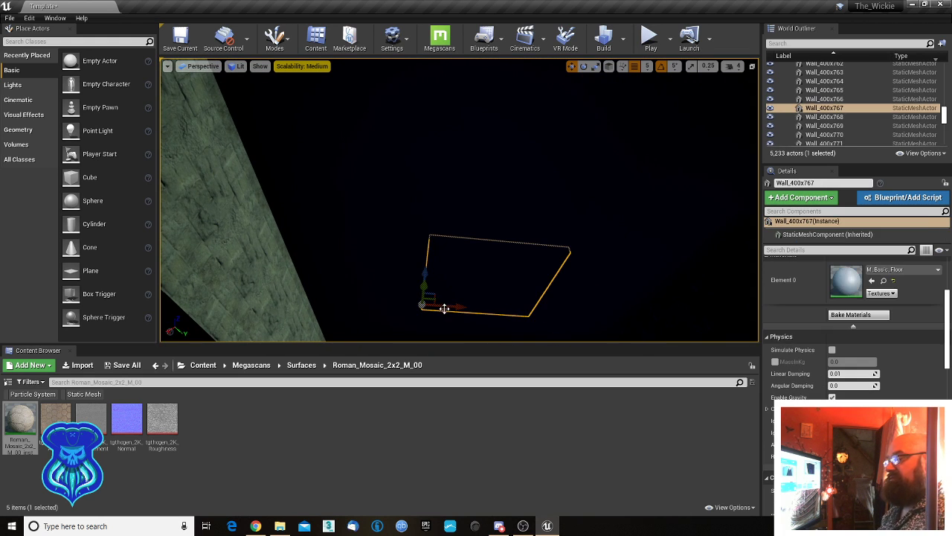
right_drag(444, 309, 444, 327)
ctrl+click(480, 233)
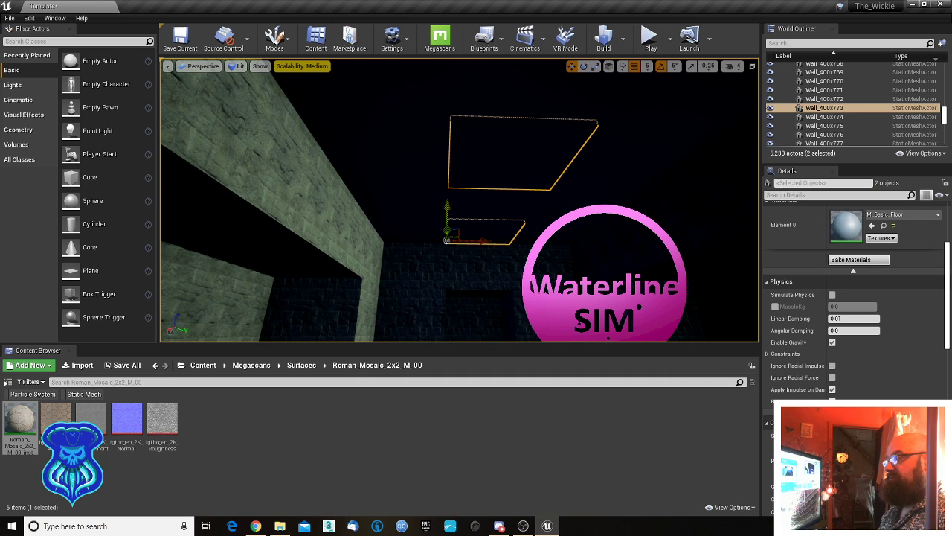
ctrl+click(416, 219)
ctrl+click(480, 213)
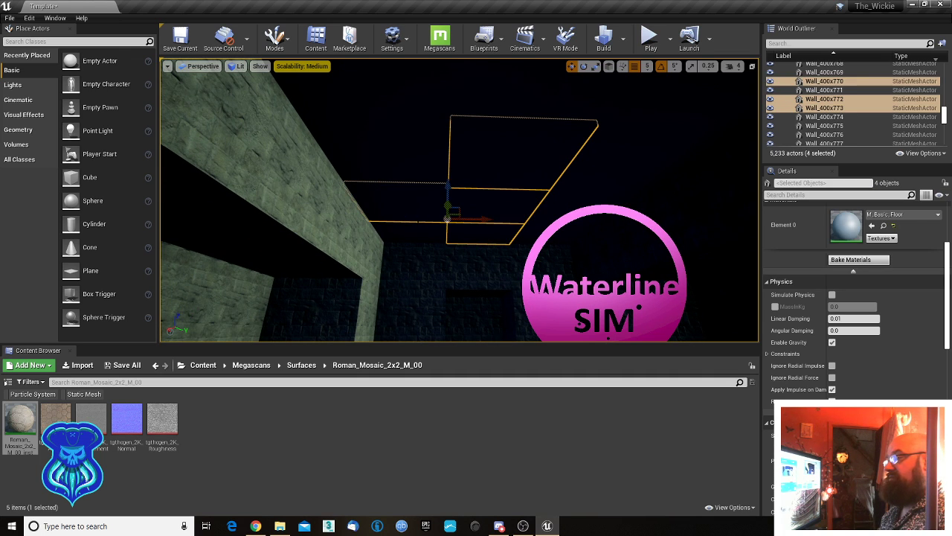
ctrl+click(417, 232)
ctrl+click(410, 168)
key(d)
right_drag(410, 168, 382, 175)
key(d)
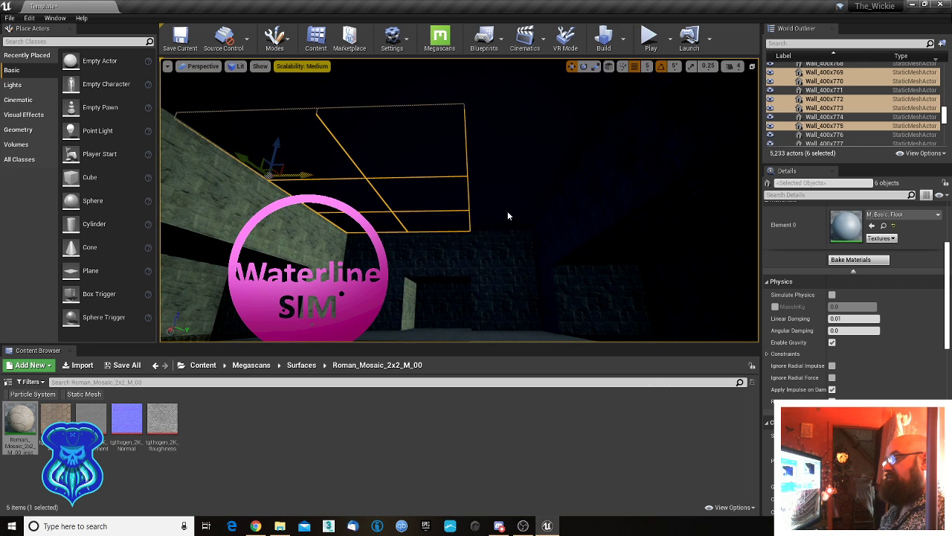
ctrl+click(509, 215)
ctrl+click(505, 197)
ctrl+click(503, 158)
- Add the remaining nine ceiling tiles of the main chamber to the selection
right_drag(492, 169, 492, 105)
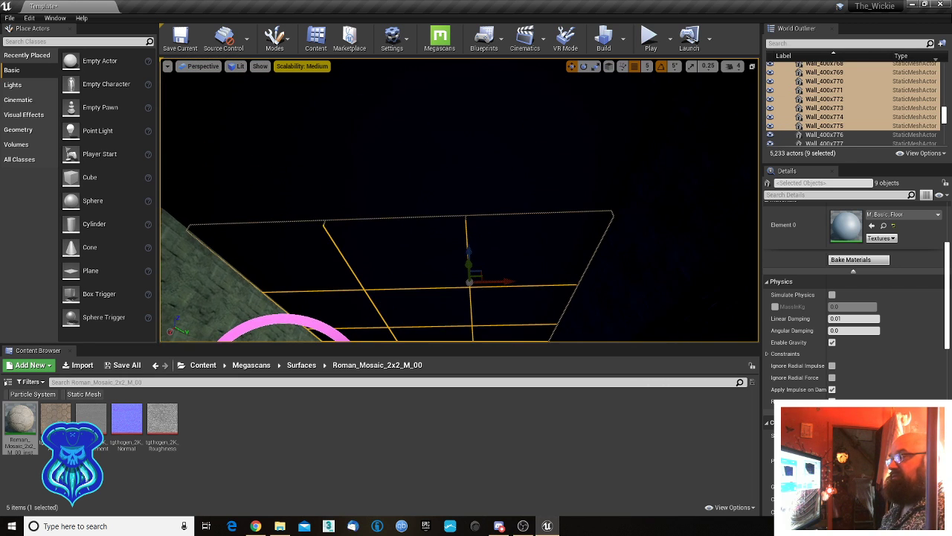
ctrl+click(503, 165)
ctrl+click(414, 182)
ctrl+click(290, 182)
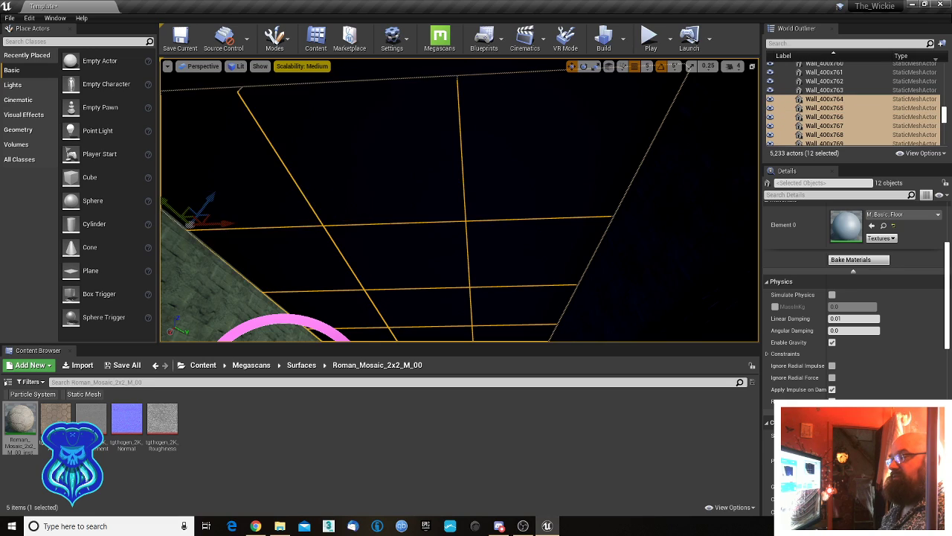
right_drag(290, 182, 175, 203)
key(s)
key(s)
key(w)
key(w)
ctrl+click(334, 175)
ctrl+click(371, 211)
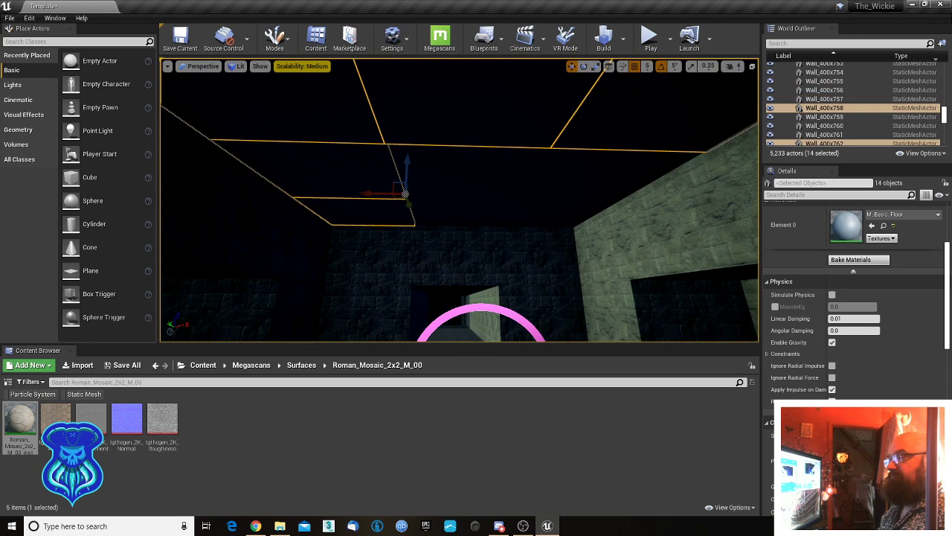
ctrl+click(450, 212)
ctrl+click(462, 177)
ctrl+click(552, 185)
ctrl+click(552, 216)
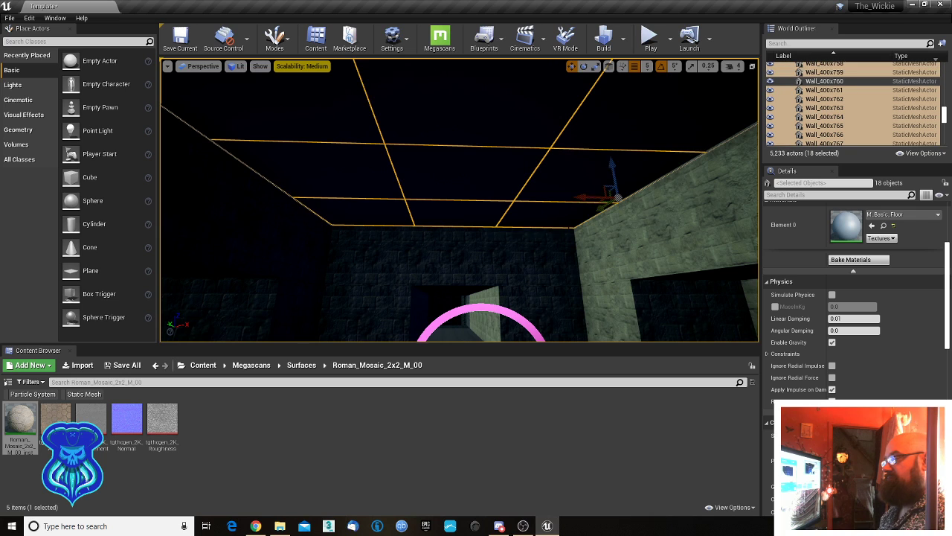
- Add the four ceiling pieces of the recess behind the brightly lit limestone wall to the selection
right_drag(552, 216, 729, 255)
ctrl+click(609, 198)
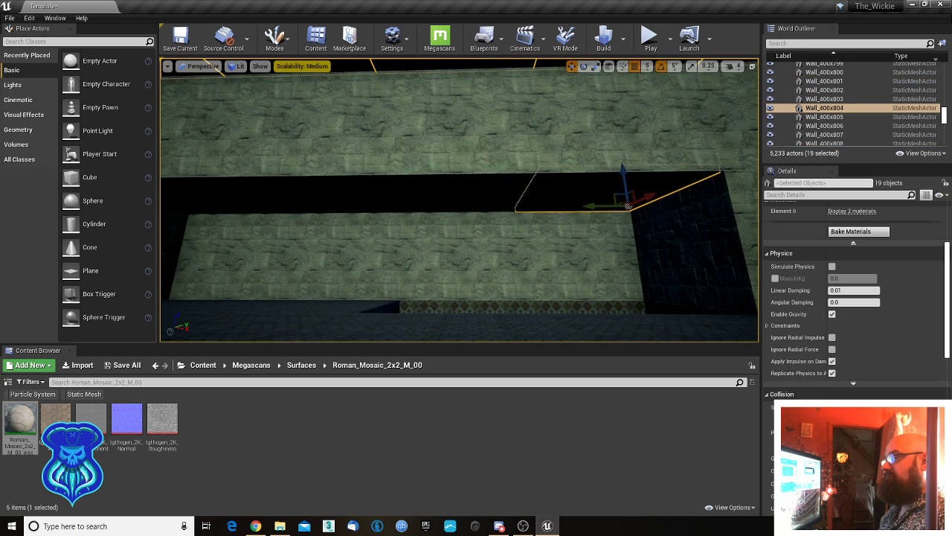
ctrl+click(483, 195)
ctrl+click(401, 206)
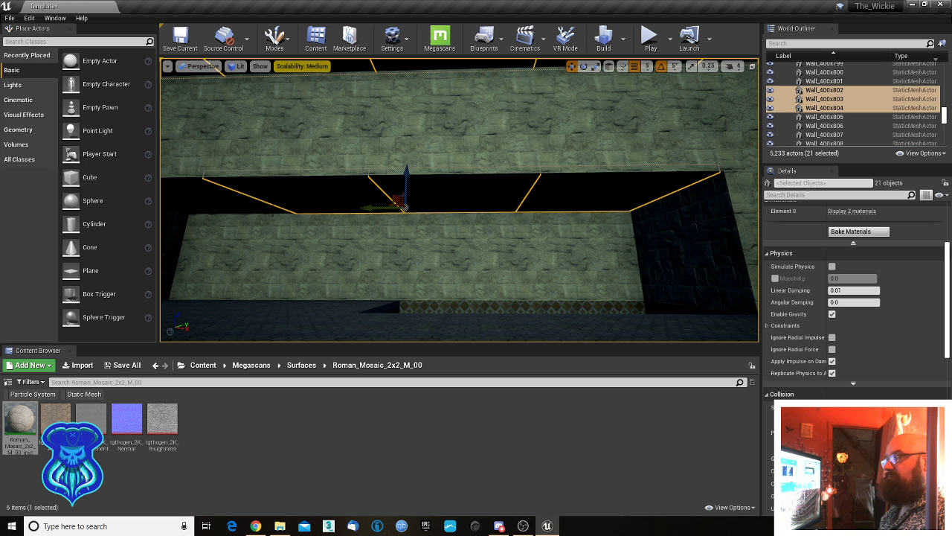
ctrl+click(241, 213)
- Extend the selection with the four ceiling pieces of the opposite side recess and the four above the doorway corridor
right_drag(241, 213, 96, 201)
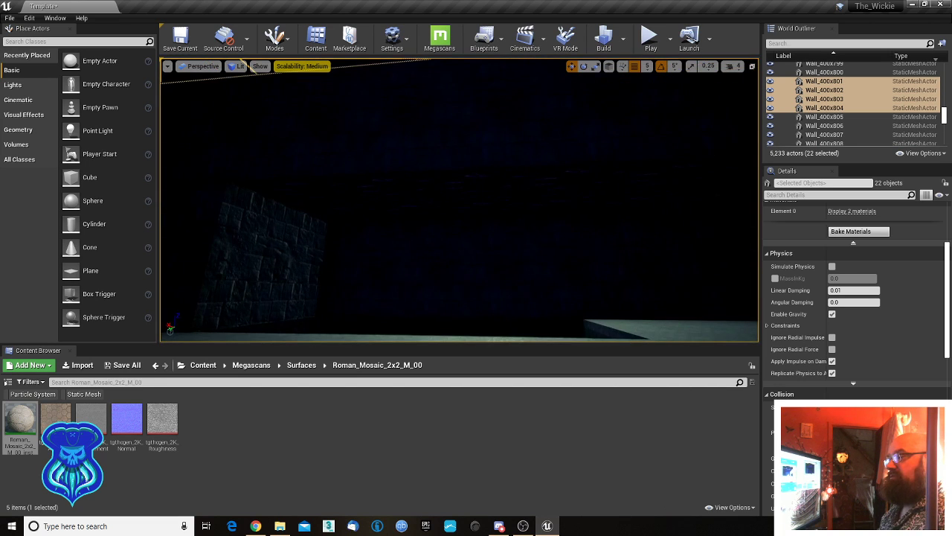
ctrl+click(351, 198)
ctrl+click(512, 192)
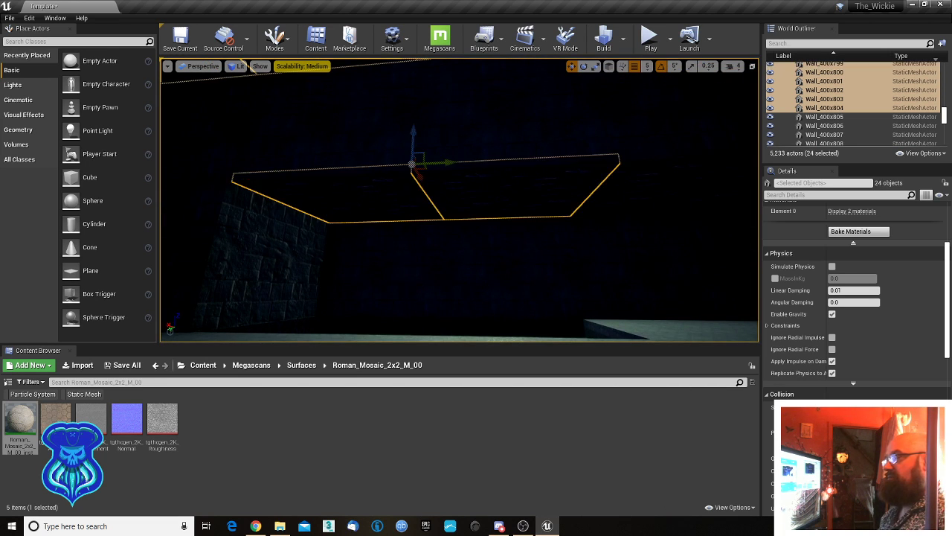
right_drag(512, 192, 588, 190)
ctrl+click(529, 210)
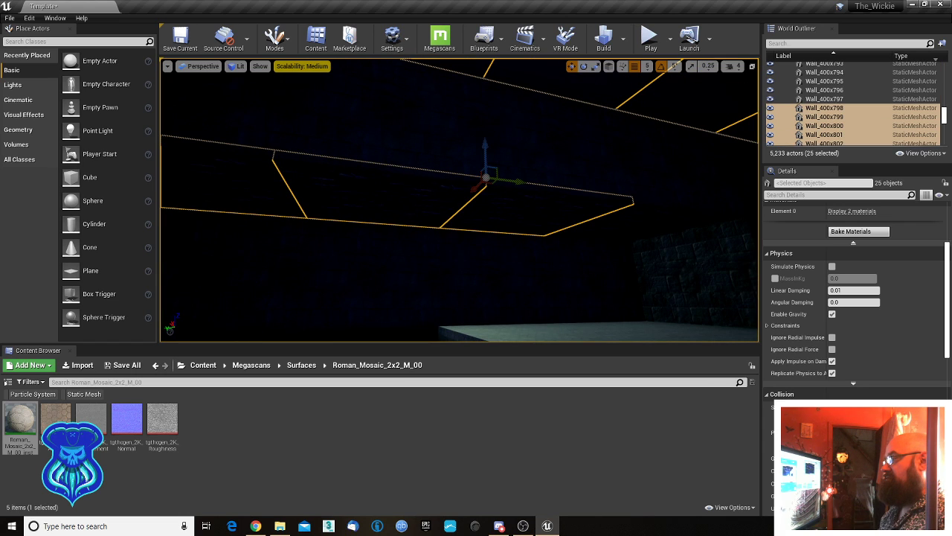
ctrl+click(603, 231)
right_drag(602, 231, 691, 260)
key(w)
right_drag(540, 227, 540, 222)
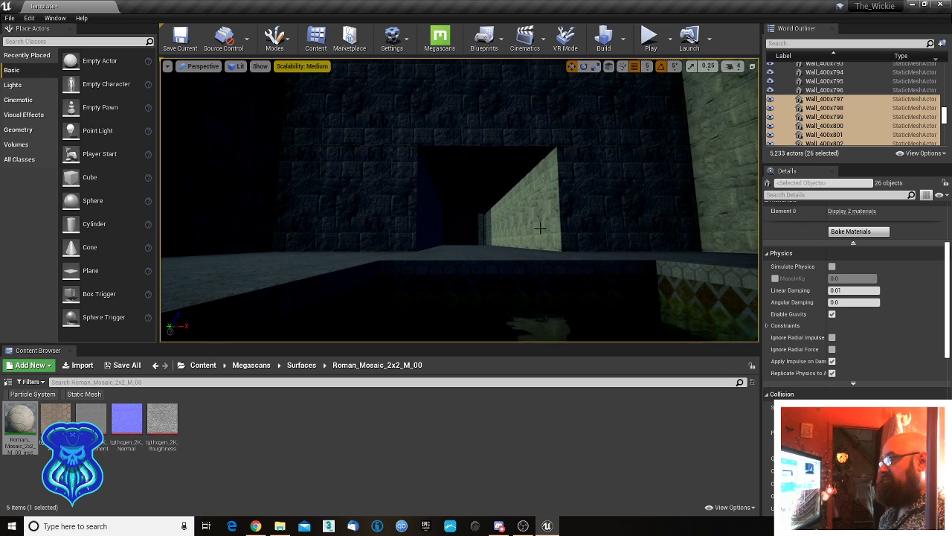
ctrl+click(487, 161)
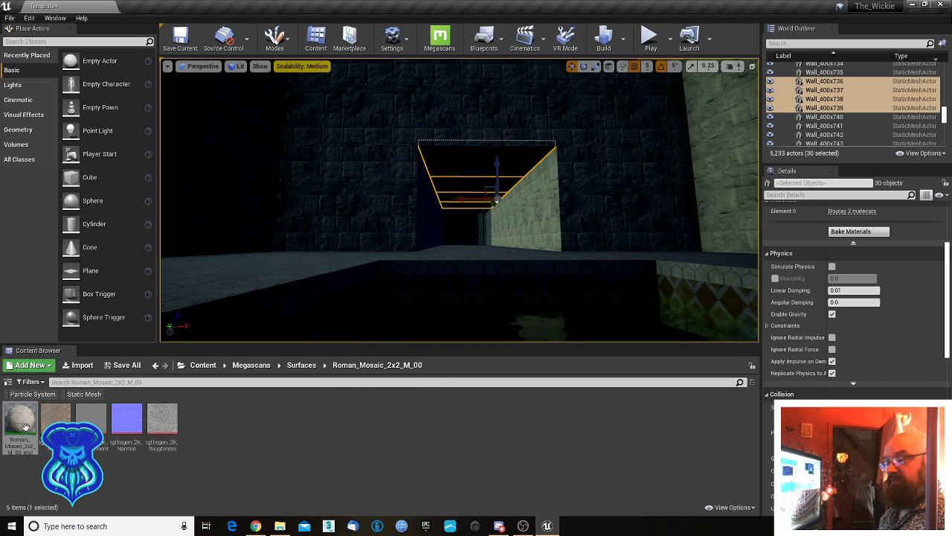
- Replace both the limestone and M_Basic_Floor materials on the selected ceiling pieces with Roman_Mosaic_2x2_M_00_inst
drag(20, 418, 839, 213)
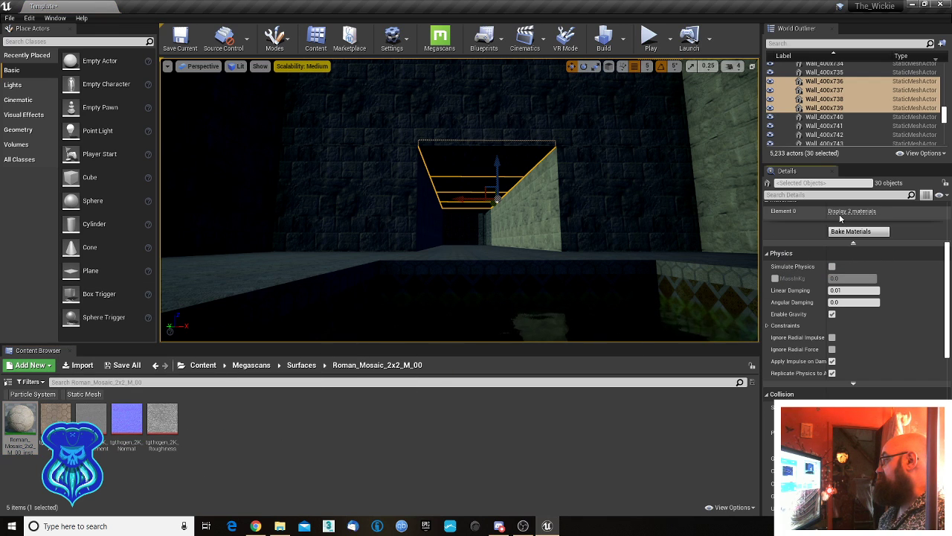
click(841, 212)
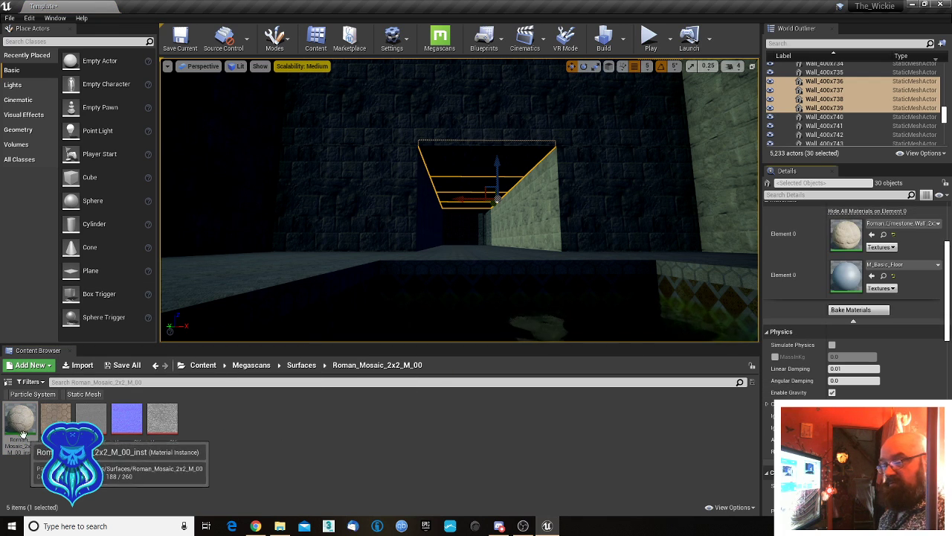
drag(23, 434, 846, 233)
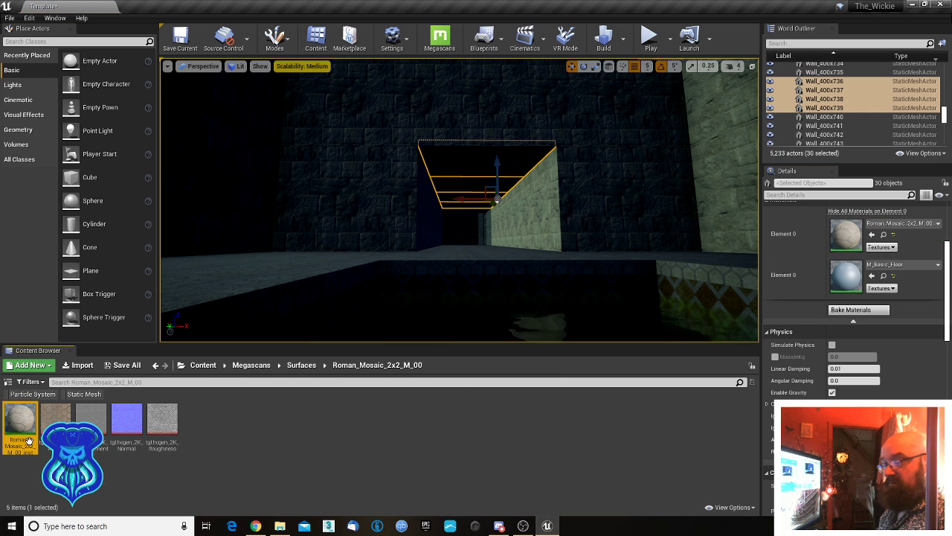
drag(29, 441, 843, 275)
- Examine the mosaic pattern on the ceiling and floor in Unlit view mode
right_drag(746, 296, 711, 204)
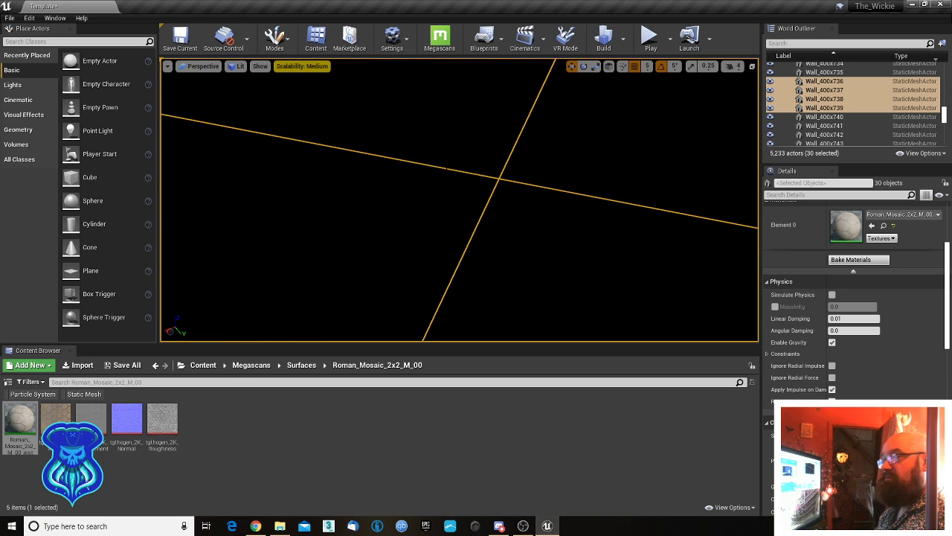
click(236, 66)
click(261, 104)
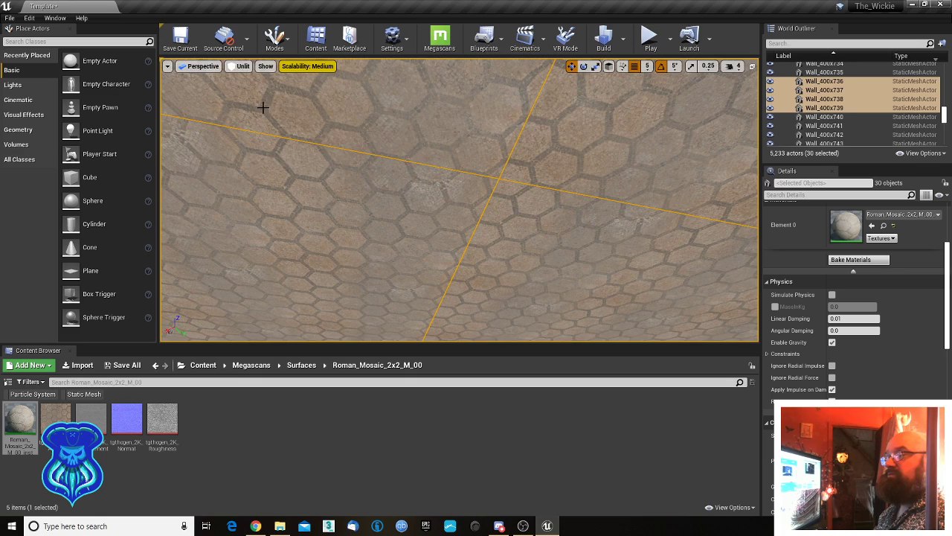
right_drag(416, 186, 355, 215)
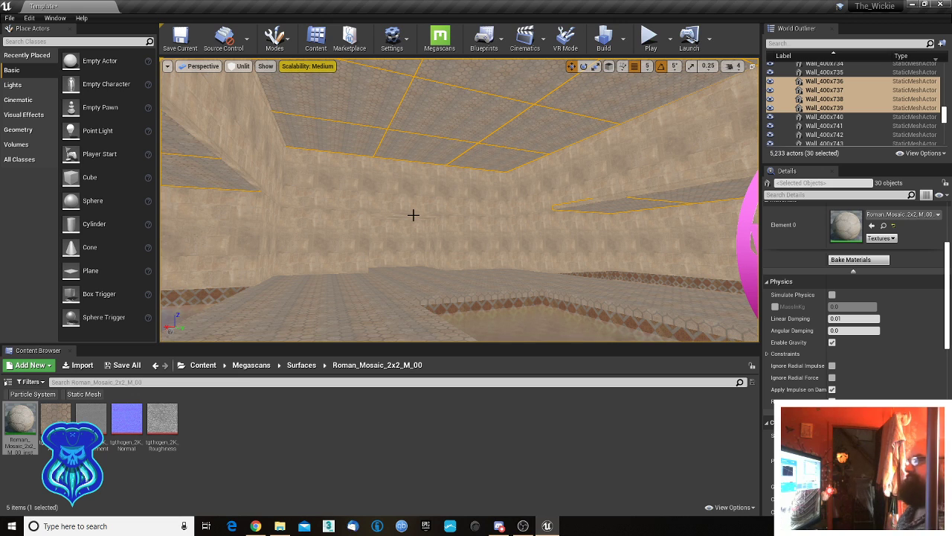
- Go back to the Megascans Surfaces folder and return the viewport to Lit mode
click(301, 365)
scroll(335, 428, down, 1)
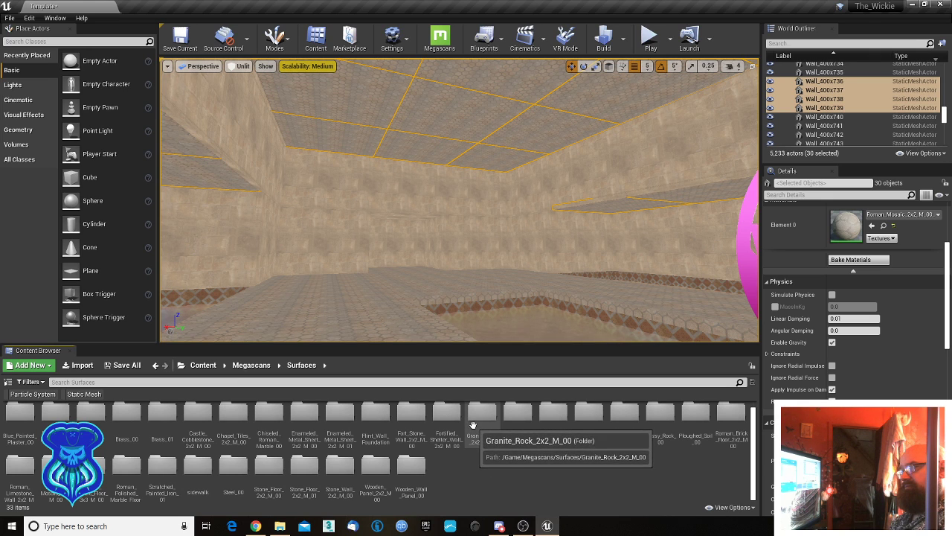
click(238, 66)
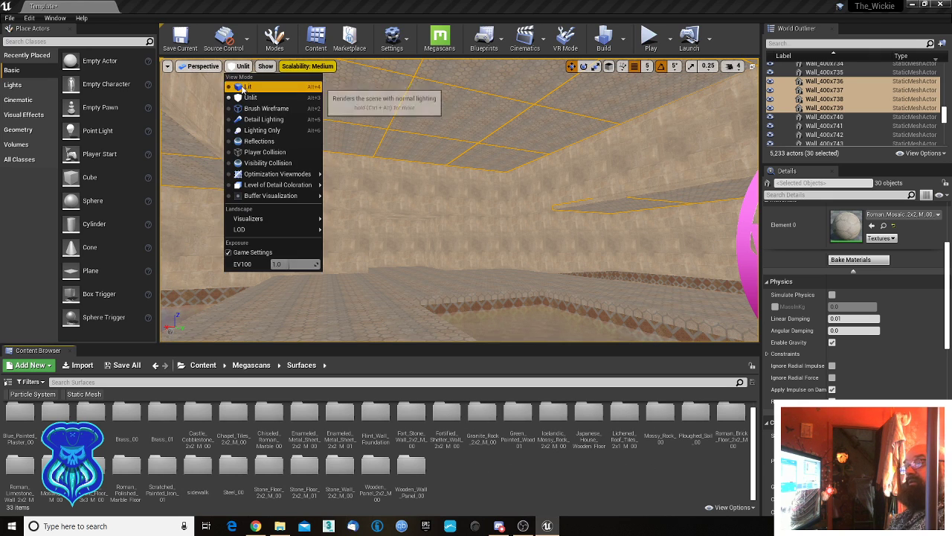
click(249, 88)
- Delete the Wall_400x710 limestone panel to open a gap in the corridor's outer wall
click(507, 266)
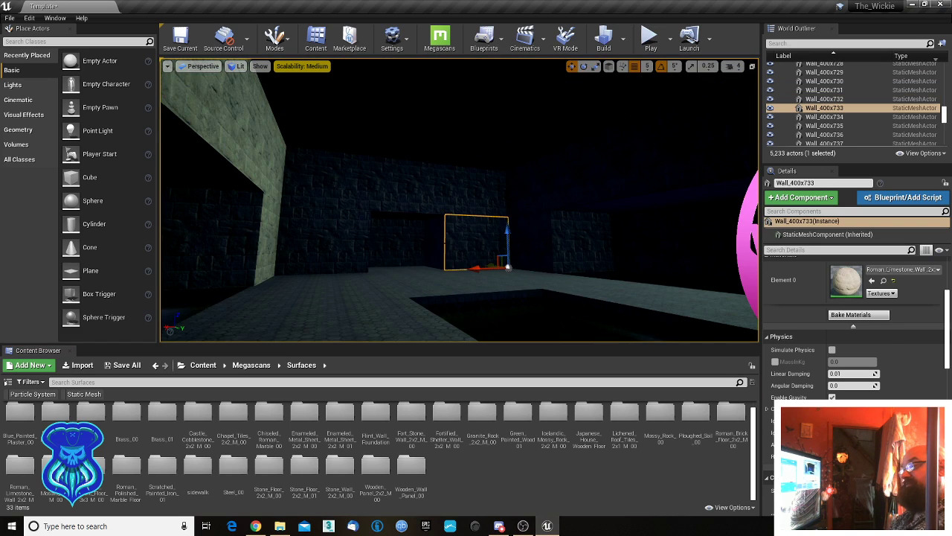
right_drag(508, 266, 530, 232)
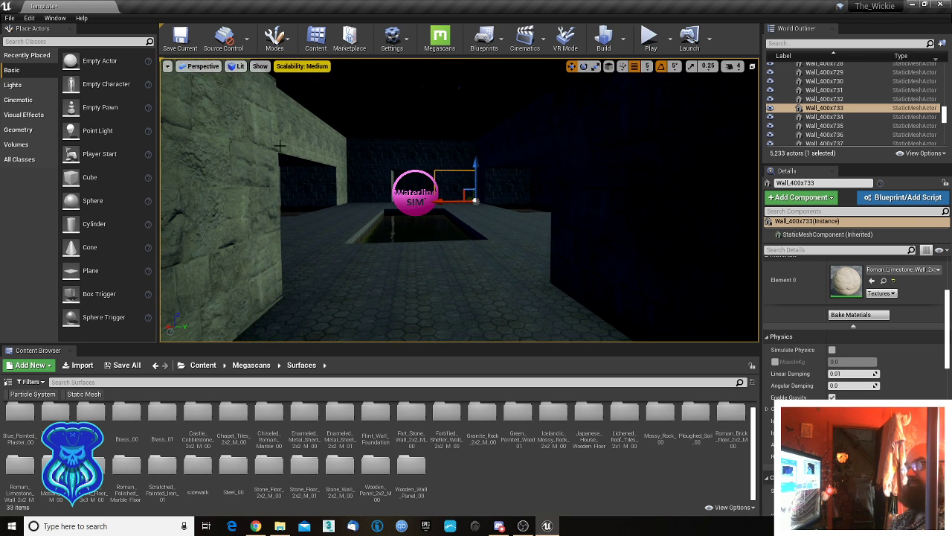
right_drag(457, 216, 431, 217)
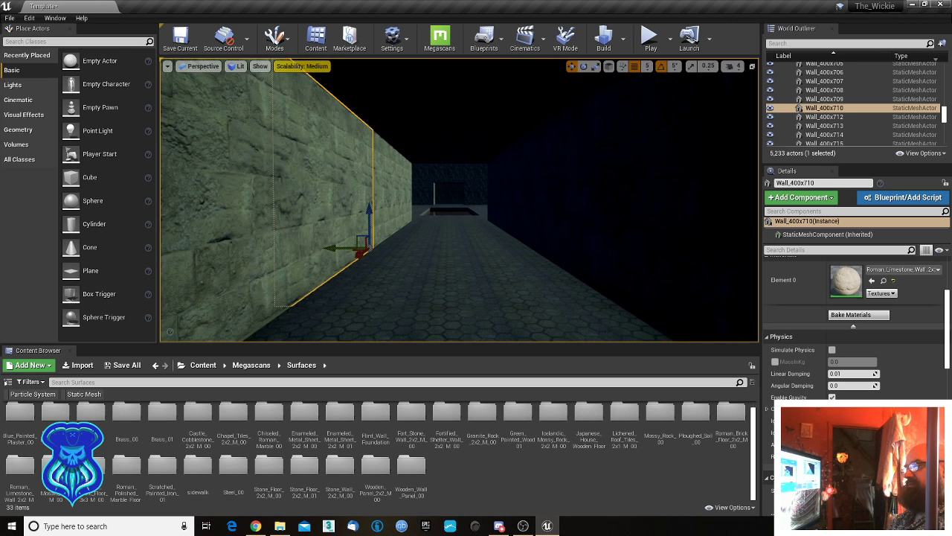
click(398, 235)
click(290, 247)
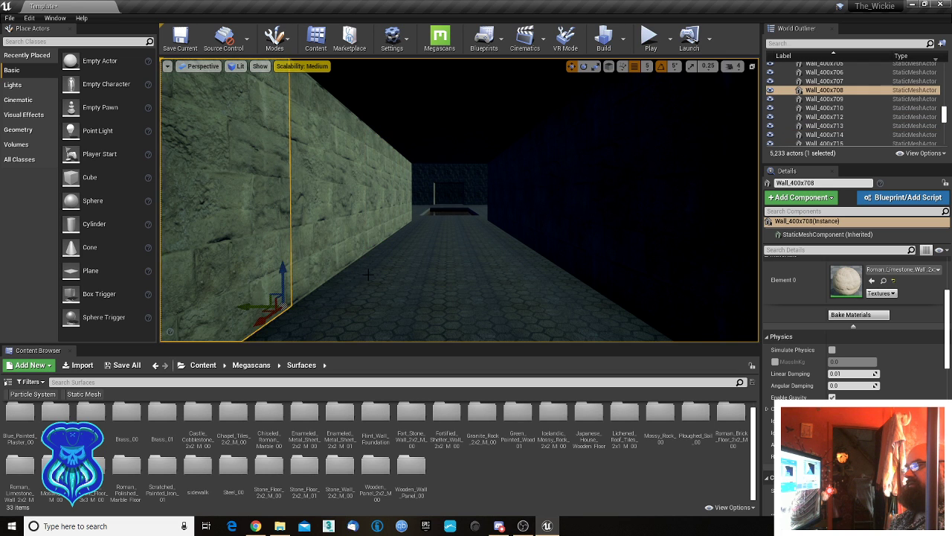
click(363, 223)
right_drag(363, 223, 550, 212)
key(w)
key(w)
key(s)
key(w)
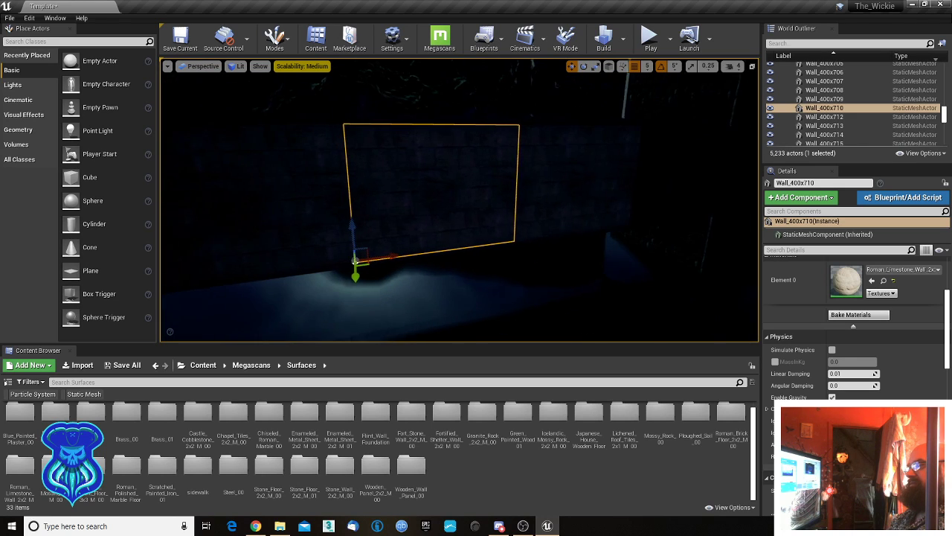
key(Delete)
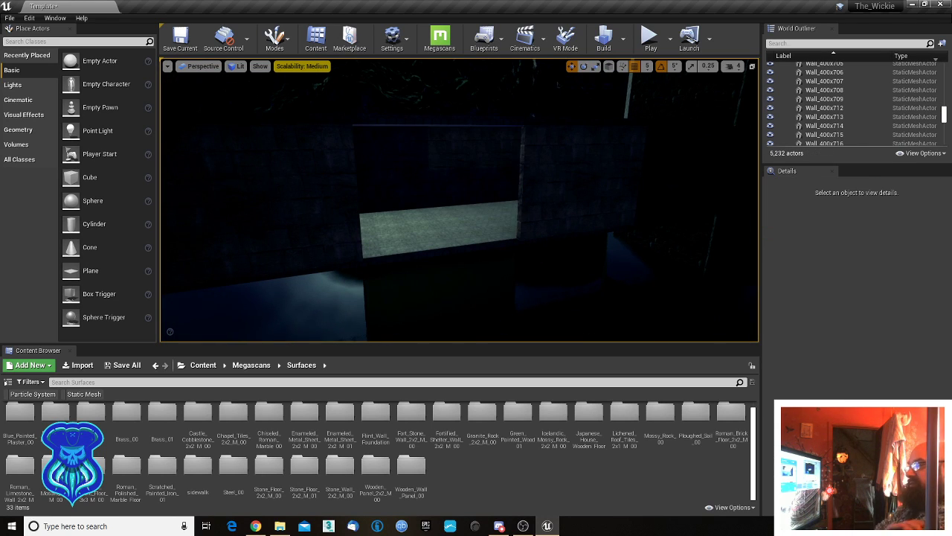
- Ungroup the mosaic floor pieces, select the single tile at the wall opening and set the grid snap size to 50
click(392, 249)
right_drag(393, 249, 396, 243)
key(shift+g)
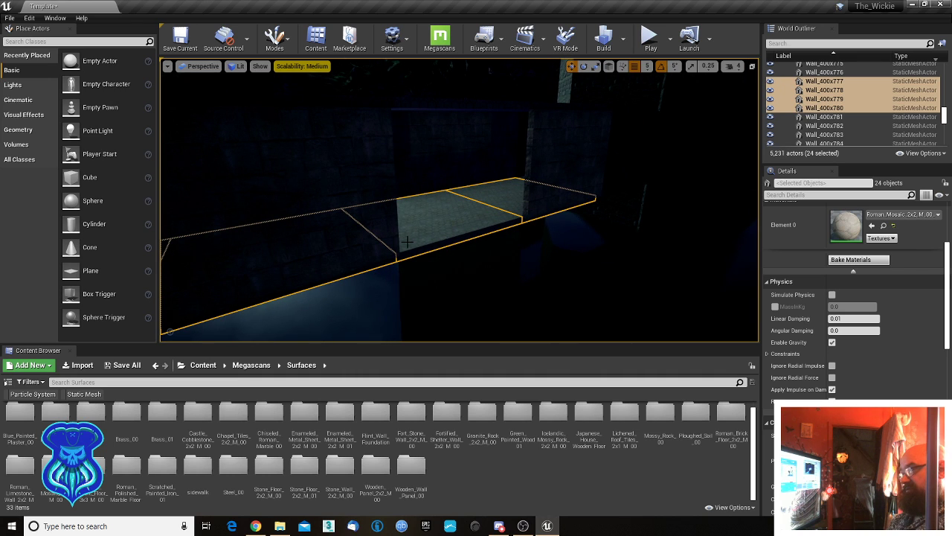
click(427, 233)
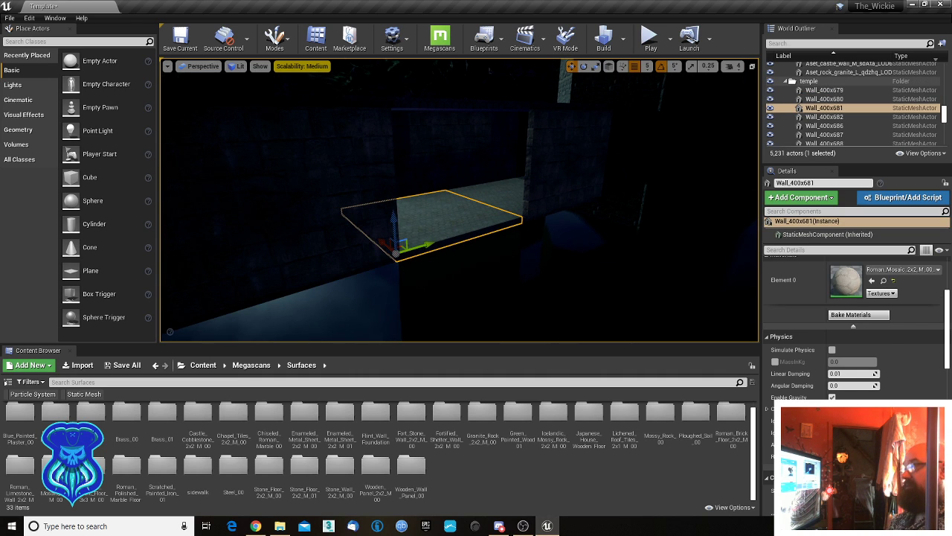
click(647, 67)
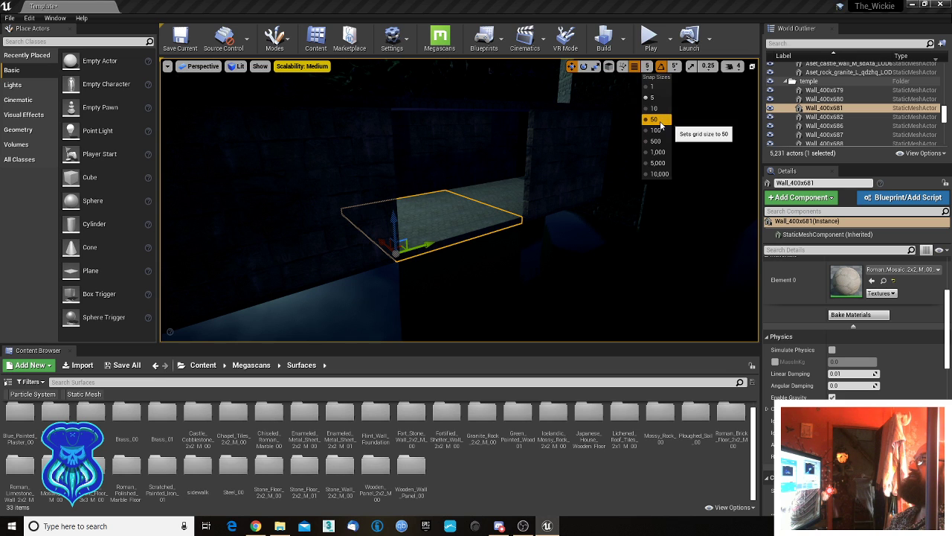
click(655, 119)
- Duplicate the mosaic tile repeatedly out through the wall opening to build a straight walkway over the water
alt+drag(381, 240, 424, 335)
right_drag(482, 315, 580, 328)
alt+drag(435, 253, 617, 275)
right_click(558, 187)
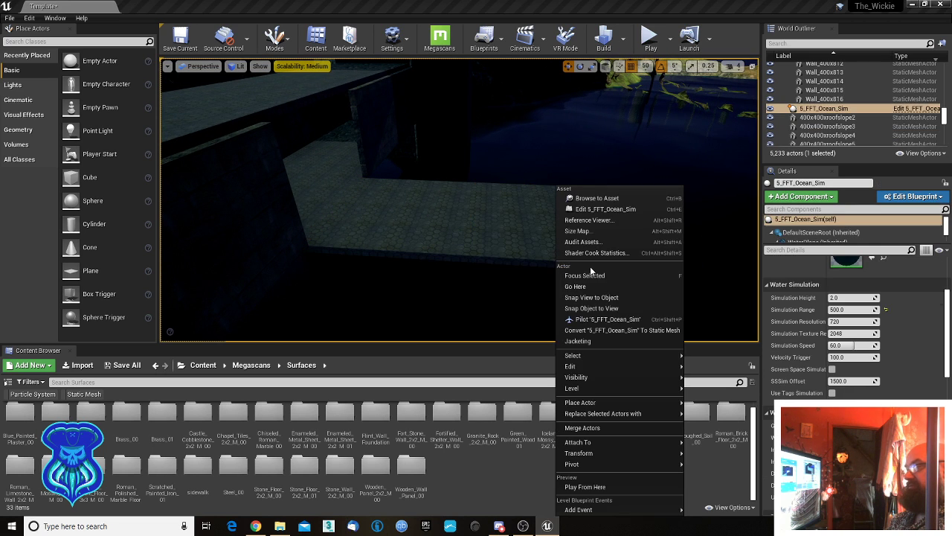
click(546, 231)
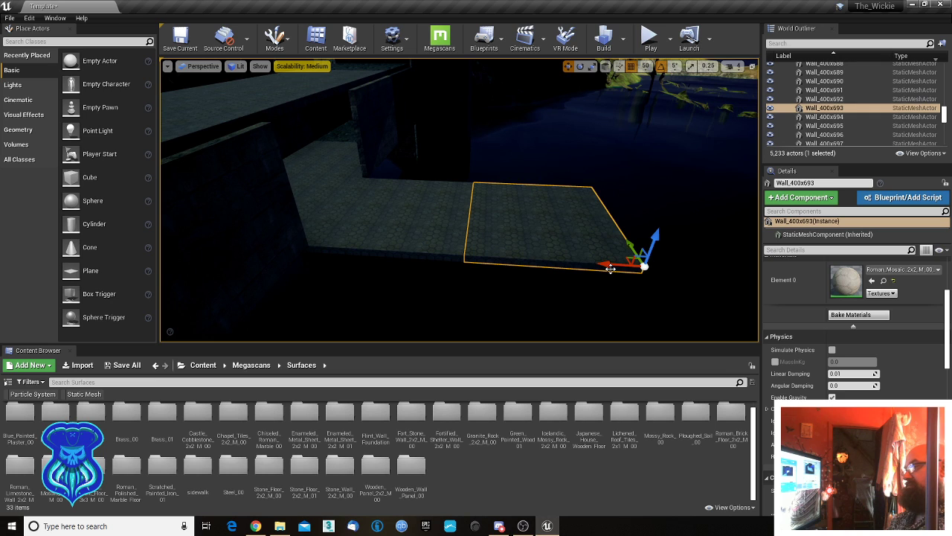
alt+shift+drag(608, 266, 521, 270)
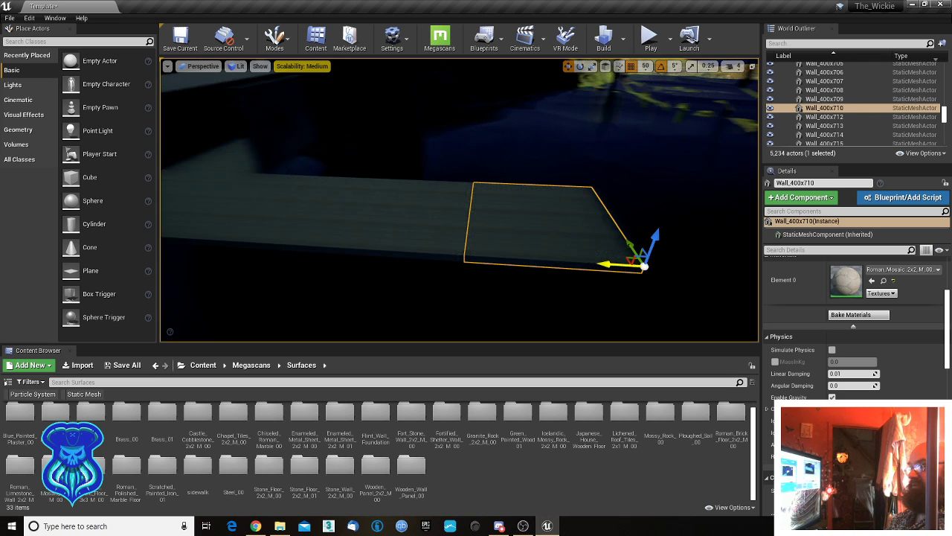
mouse_move(615, 264)
alt+shift+mouse_down()
mouse_move(629, 265)
mouse_move(615, 264)
alt+shift+mouse_up()
right_drag(590, 259, 685, 273)
key(s)
key(a)
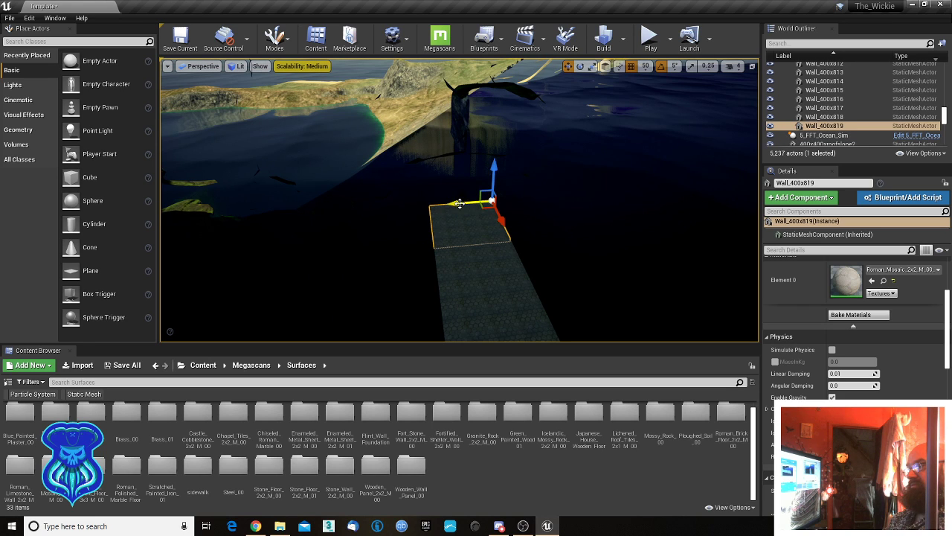
- Duplicate the walkway's end tile three times sideways to start a branch at a right angle toward the cliff
alt+drag(459, 203, 324, 215)
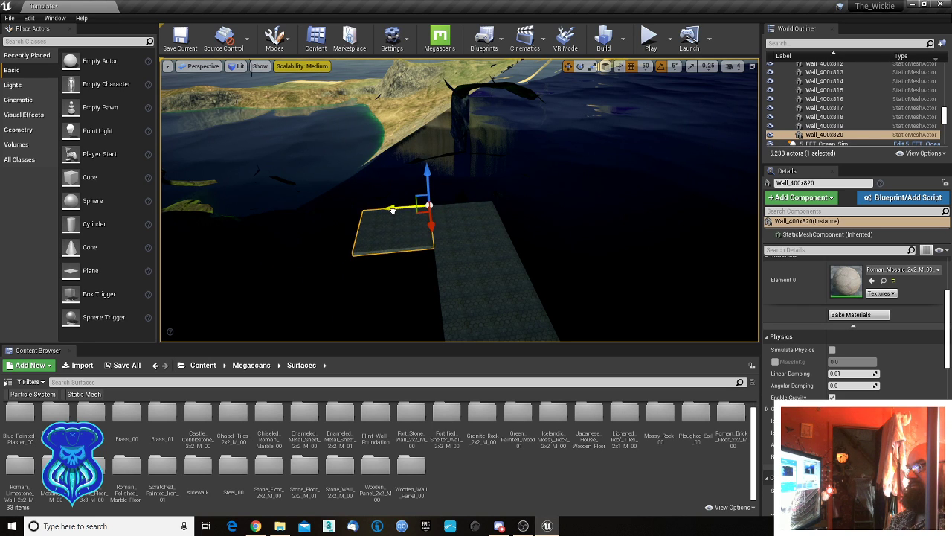
right_drag(393, 211, 323, 206)
alt+drag(499, 204, 493, 204)
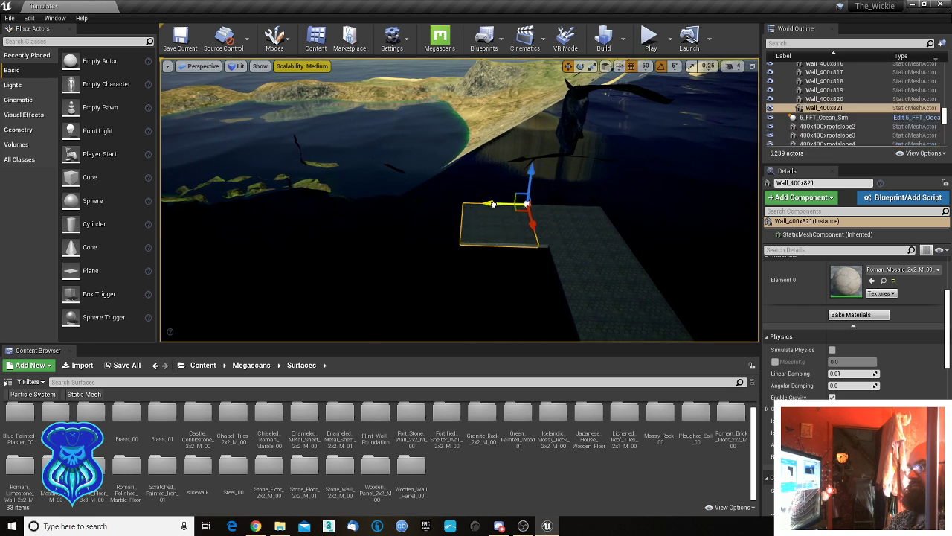
right_drag(450, 211, 424, 210)
alt+drag(534, 200, 477, 200)
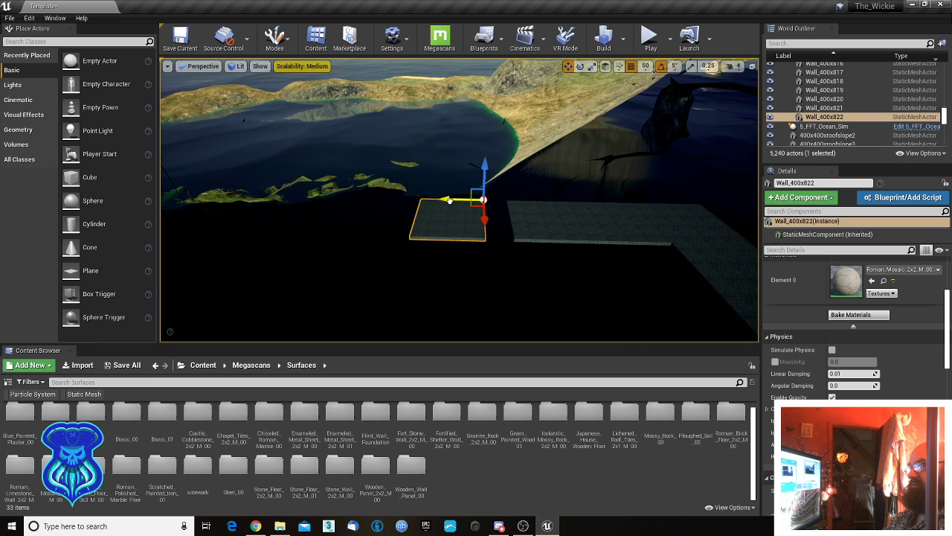
- Set the viewport to Unlit mode and examine the cliff and shoreline around the end of the side branch
right_drag(468, 201, 600, 173)
key(w)
key(s)
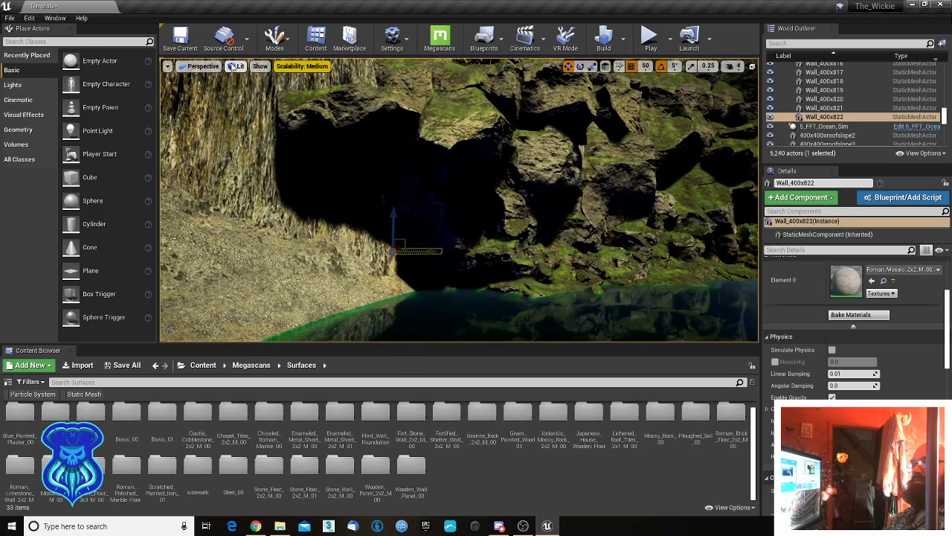
click(235, 66)
click(249, 97)
right_drag(413, 246, 417, 248)
click(389, 215)
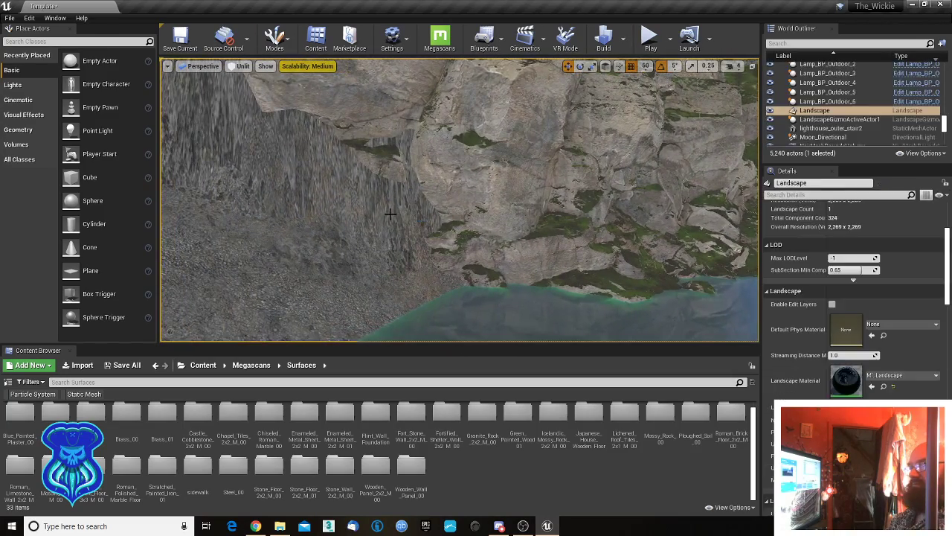
key(w)
right_drag(398, 214, 476, 212)
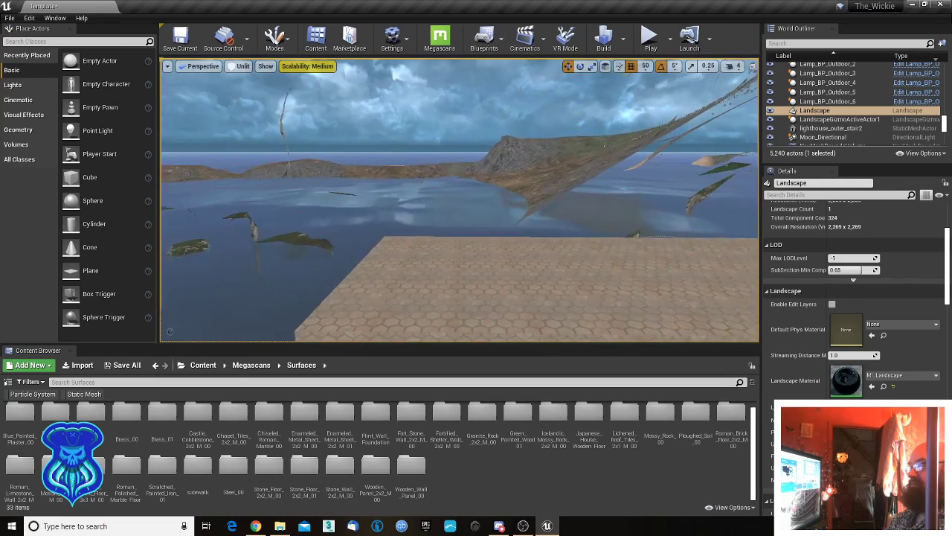
- Extend the side branch by two more mosaic tiles into the cliff terrain
click(503, 248)
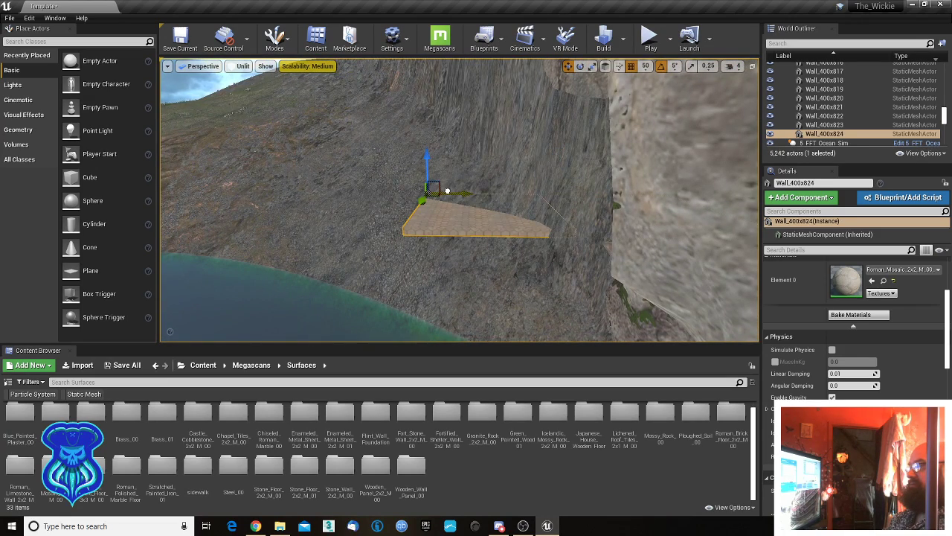
right_drag(319, 183, 374, 183)
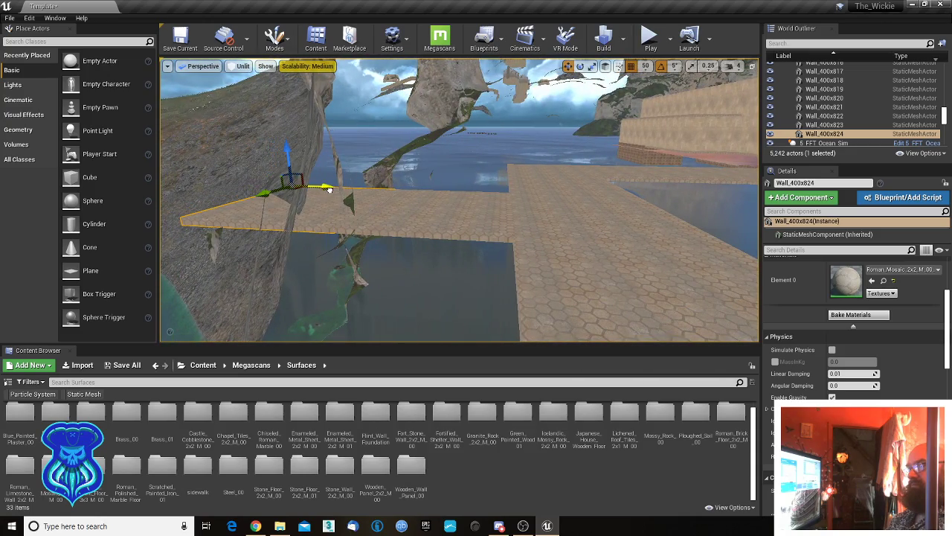
- Duplicate three mosaic tiles beside the side branch, turning the corner to outline a square water opening
right_drag(266, 204, 187, 226)
click(350, 236)
mouse_move(359, 202)
right_down()
mouse_move(380, 208)
mouse_move(359, 202)
right_up()
alt+drag(349, 192, 514, 148)
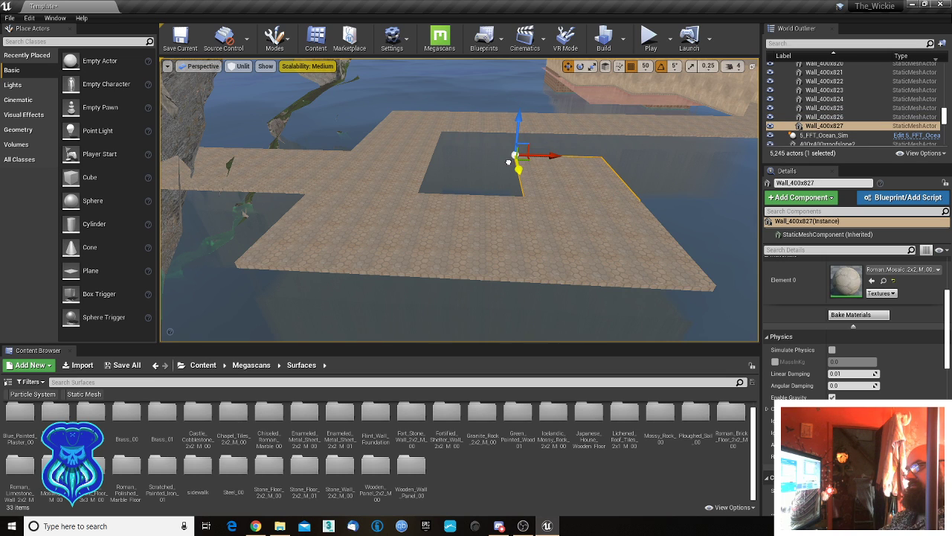
- Duplicate the two outermost platform tiles one tile outward, and add a single tile across the gap toward the main walkway
ctrl+click(563, 217)
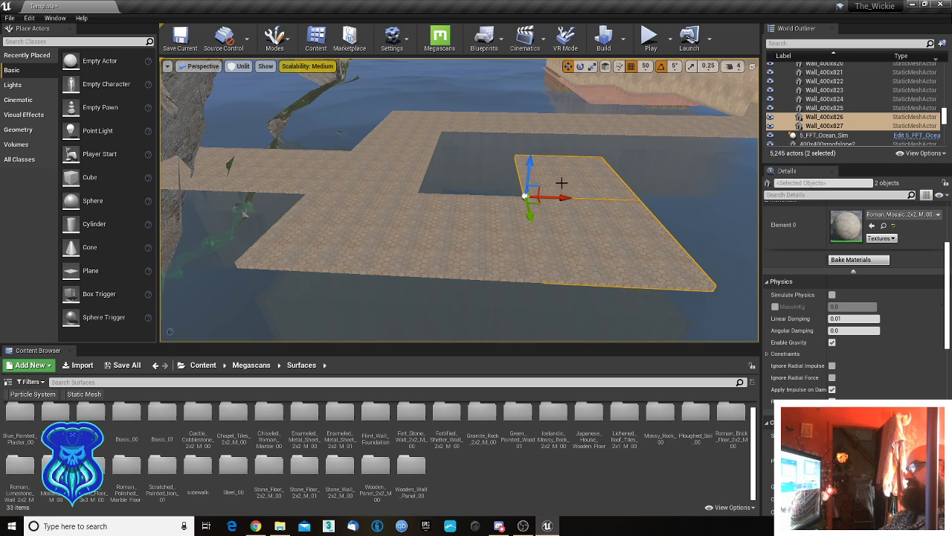
alt+drag(561, 197, 618, 204)
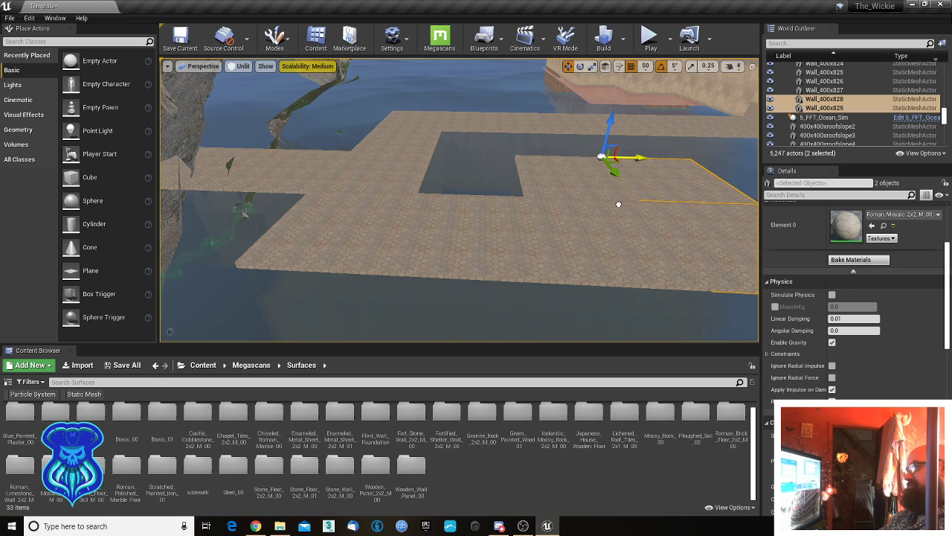
right_drag(499, 192, 500, 194)
click(507, 235)
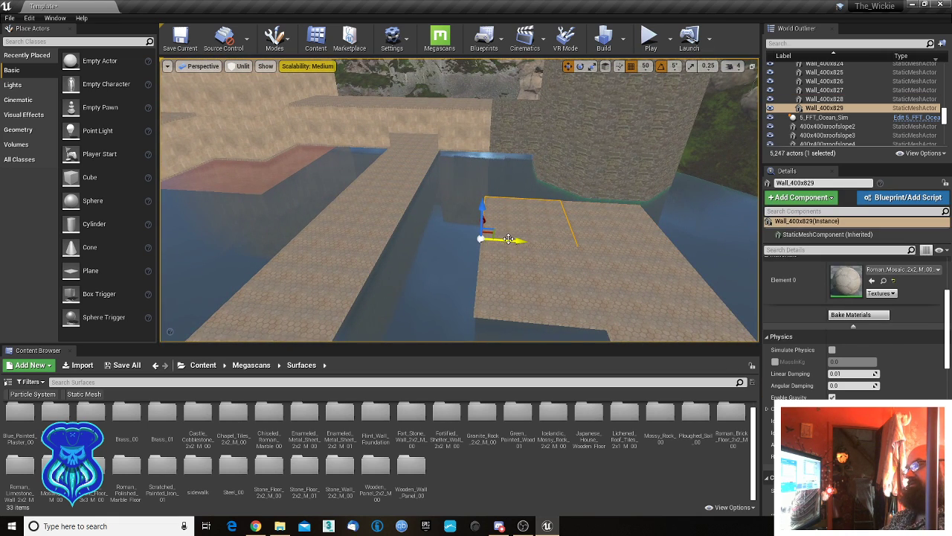
alt+drag(509, 239, 434, 234)
right_drag(475, 235, 473, 235)
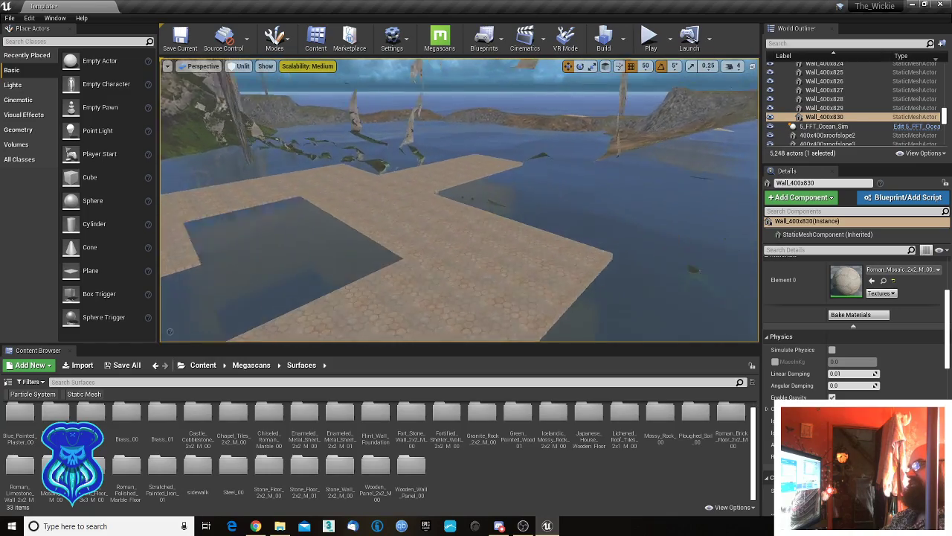
- Examine from several sides where the mosaic tiles run into the cliff terrain
right_drag(459, 201, 432, 171)
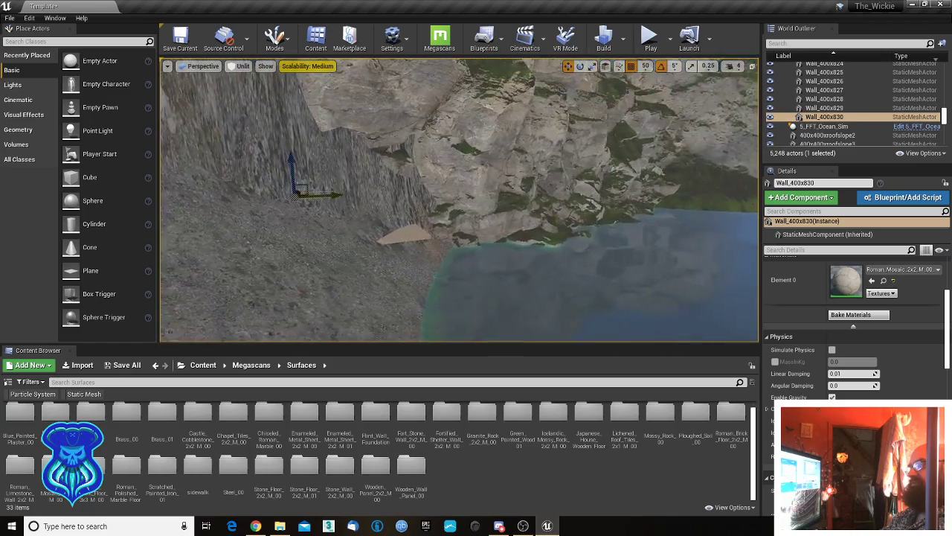
right_drag(459, 201, 432, 190)
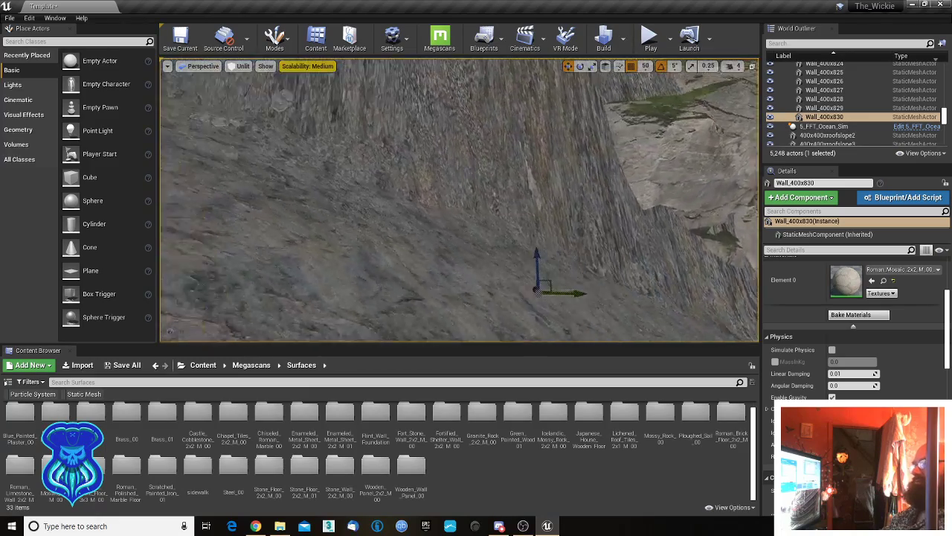
right_drag(459, 201, 520, 210)
key(w)
right_drag(459, 201, 564, 201)
key(s)
key(s)
key(w)
key(w)
key(w)
- Delete the two end tiles of the side branch that reach toward the cliff
right_drag(553, 246, 599, 248)
key(Delete)
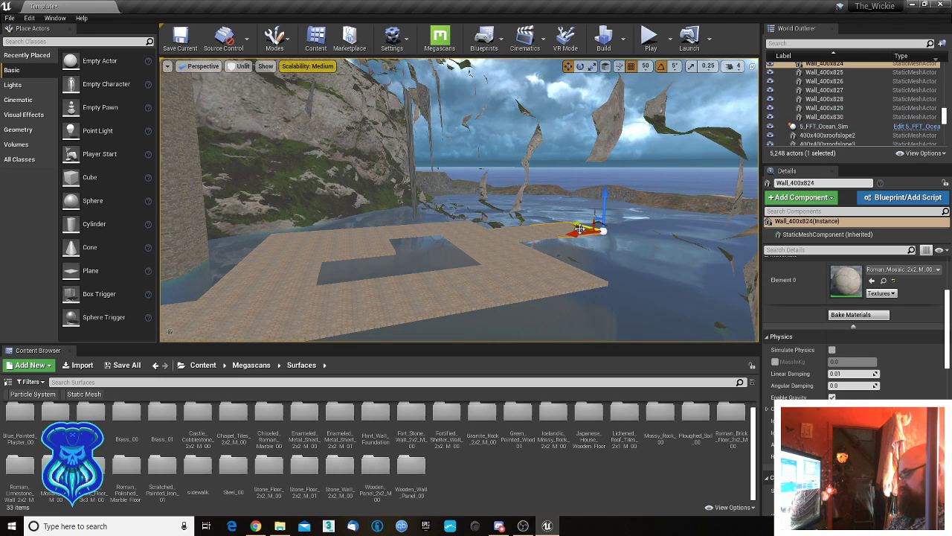
click(539, 233)
key(Delete)
right_drag(539, 233, 459, 251)
key(s)
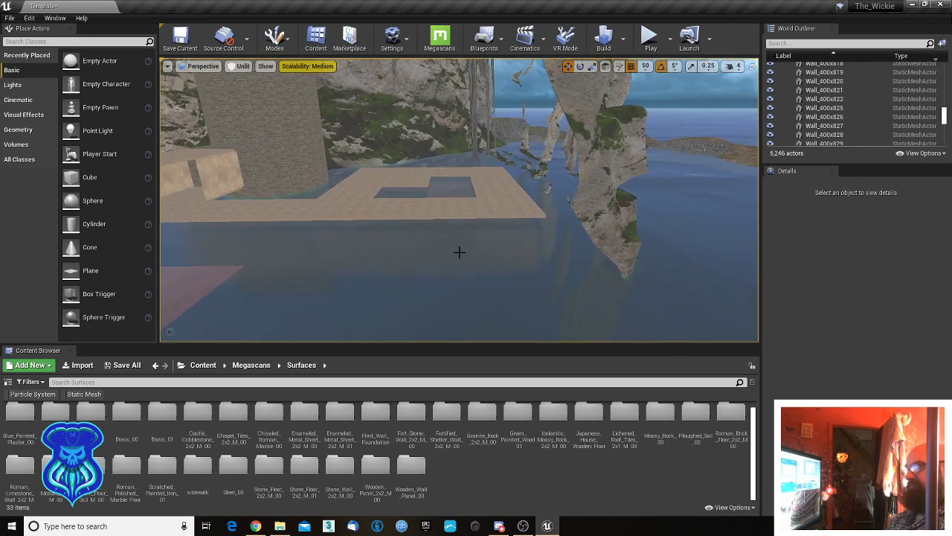
- Duplicate a platform edge tile outward to run a new walkway arm over the open water
click(474, 214)
right_drag(463, 193, 427, 207)
alt+drag(417, 213, 565, 337)
right_drag(543, 292, 493, 280)
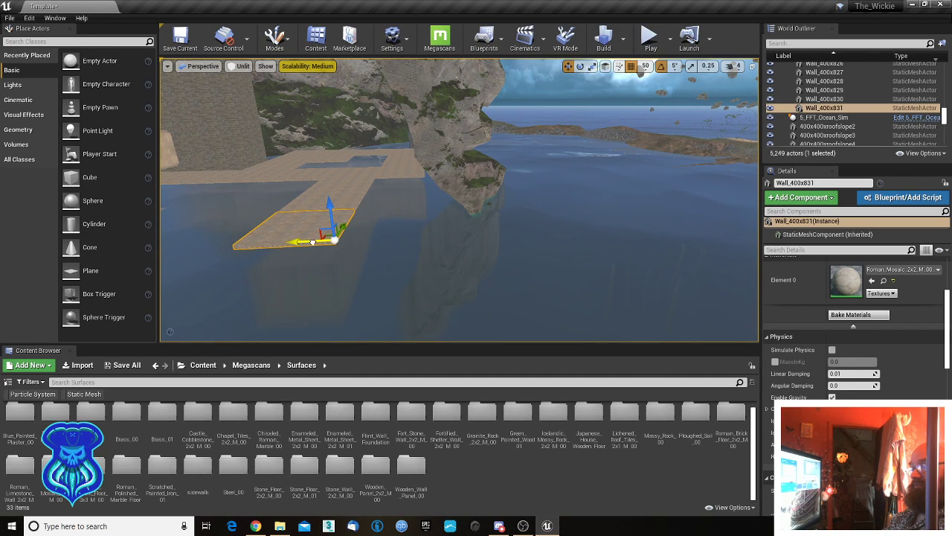
- Duplicate the new arm's end tile five times at a right angle to run the walkway past the cliff
alt+drag(312, 242, 491, 239)
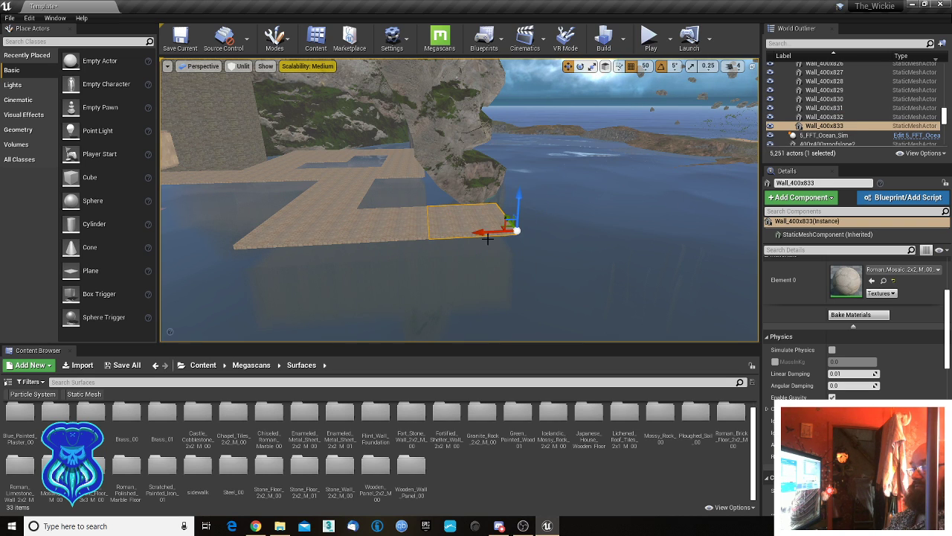
right_drag(486, 234, 437, 251)
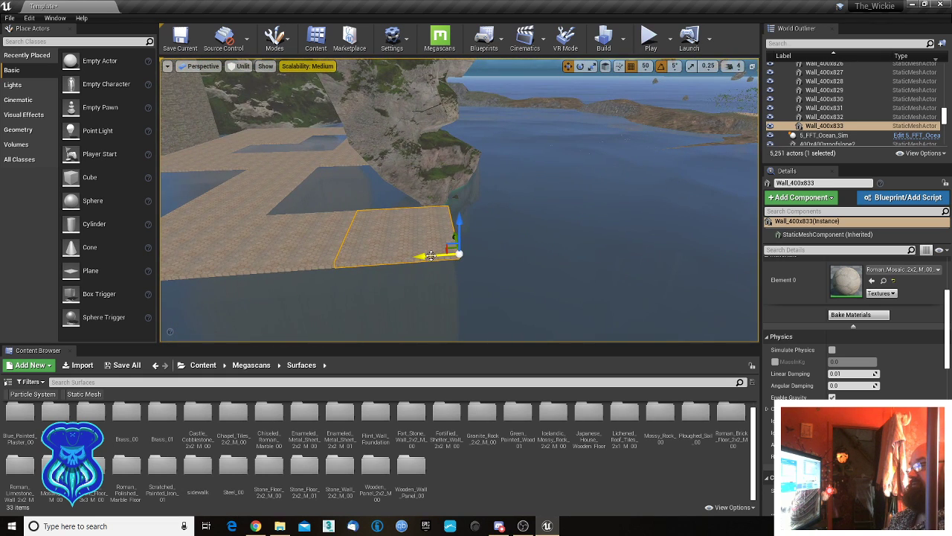
alt+drag(431, 255, 547, 246)
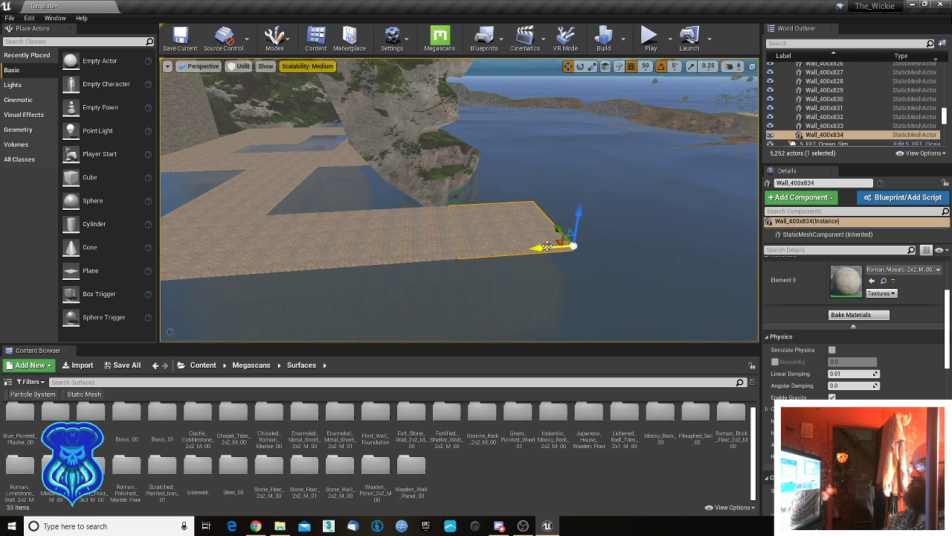
right_click(533, 247)
right_drag(478, 253, 440, 256)
alt+drag(438, 255, 560, 258)
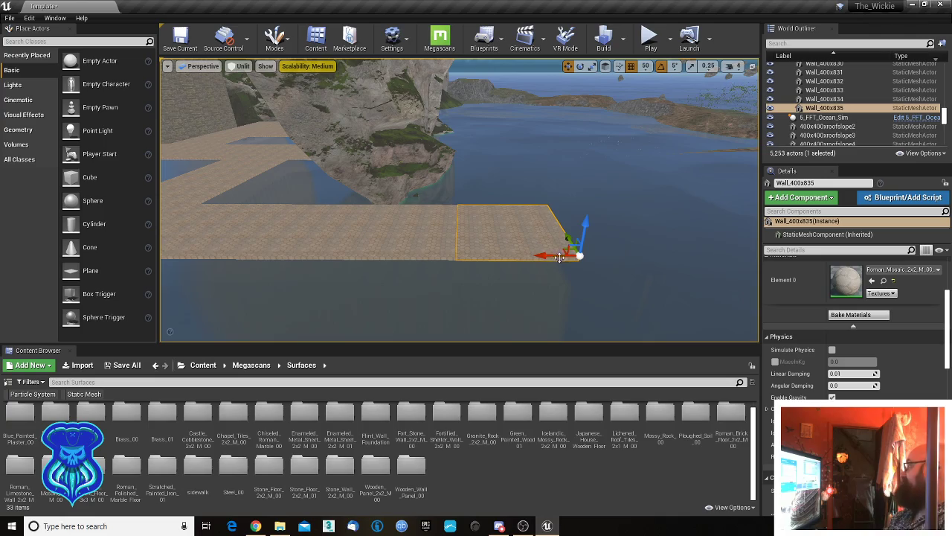
mouse_move(560, 258)
right_down()
mouse_move(595, 262)
mouse_move(600, 277)
mouse_move(591, 279)
mouse_move(599, 279)
mouse_move(632, 266)
mouse_move(562, 247)
right_up()
alt+drag(421, 194, 576, 203)
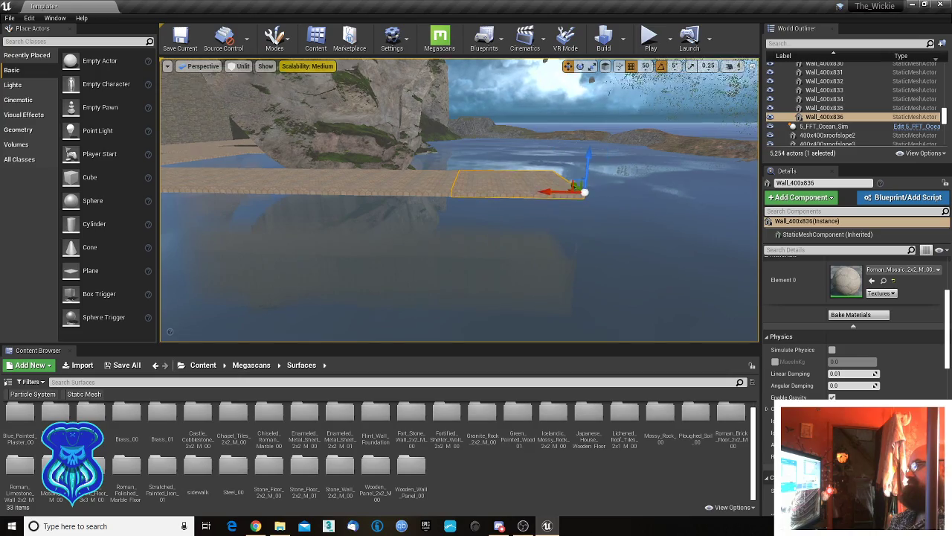
- Lengthen the walkway past the cliff by three more mosaic tiles in the same direction
right_drag(573, 223, 503, 168)
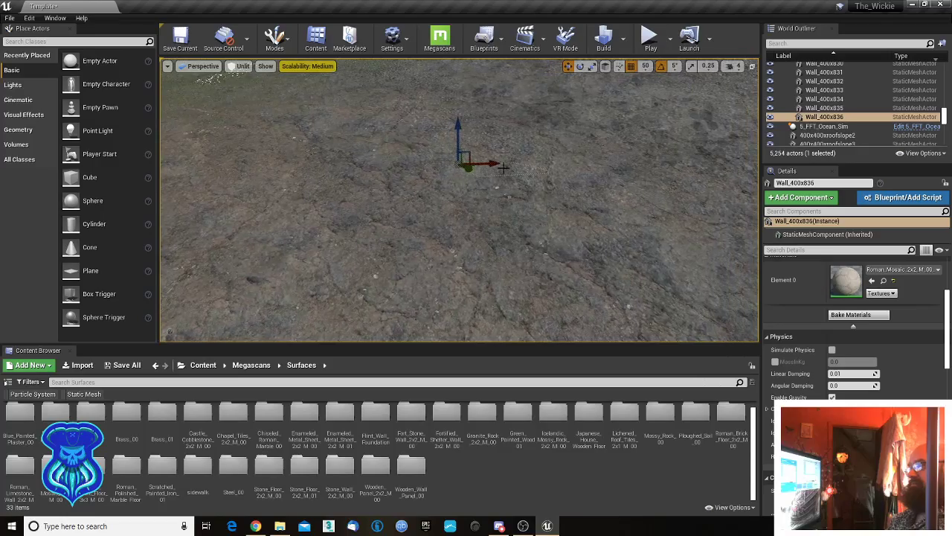
alt+drag(493, 160, 452, 164)
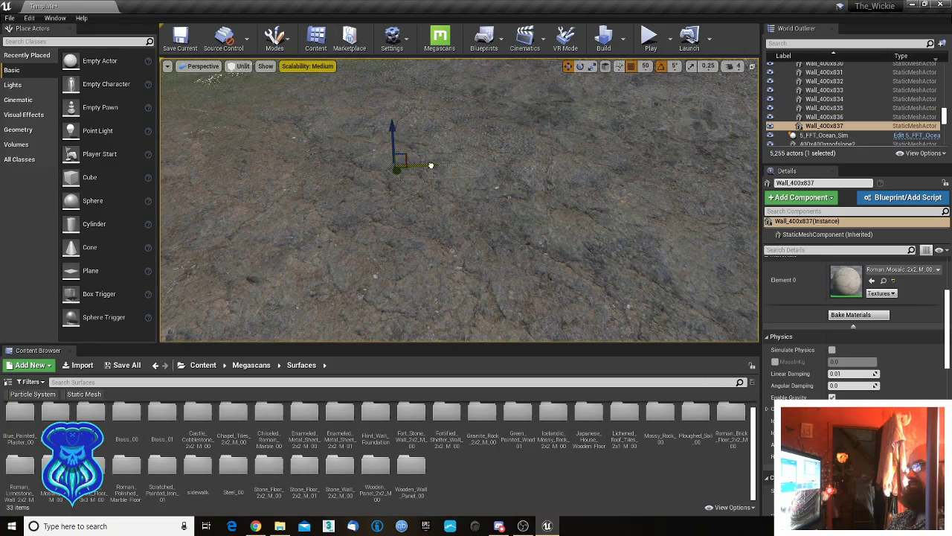
right_drag(441, 181, 681, 182)
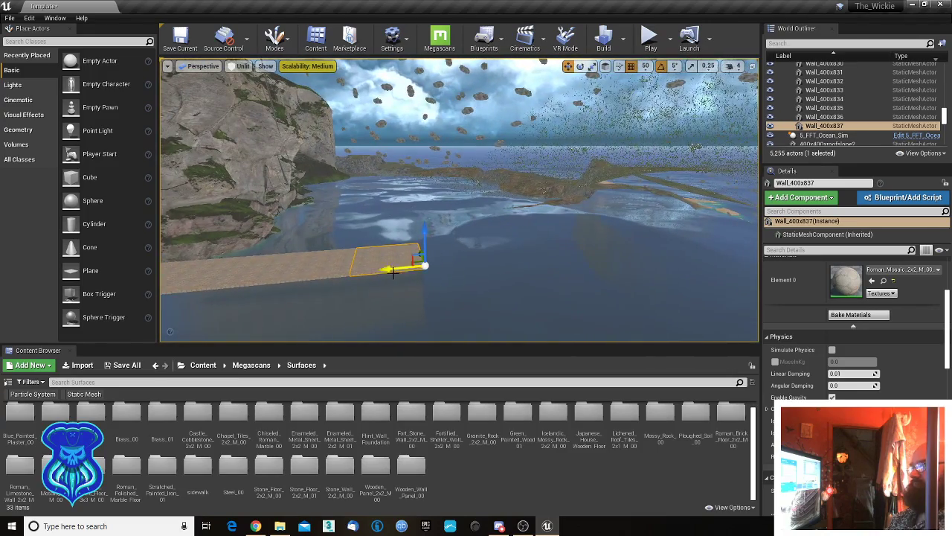
alt+drag(397, 269, 529, 257)
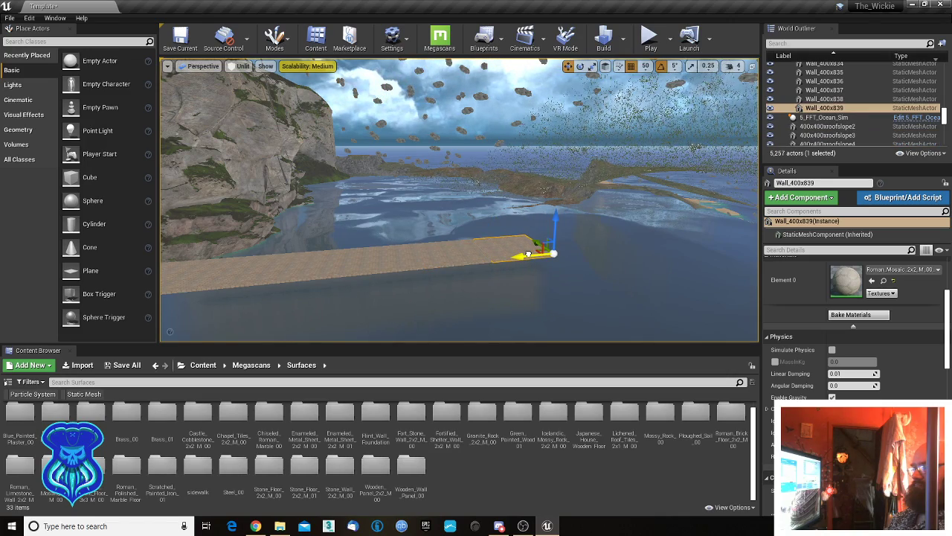
- Turn the walkway at a right angle and duplicate its end tile three times toward the shore
right_drag(529, 256, 409, 168)
key(d)
key(w)
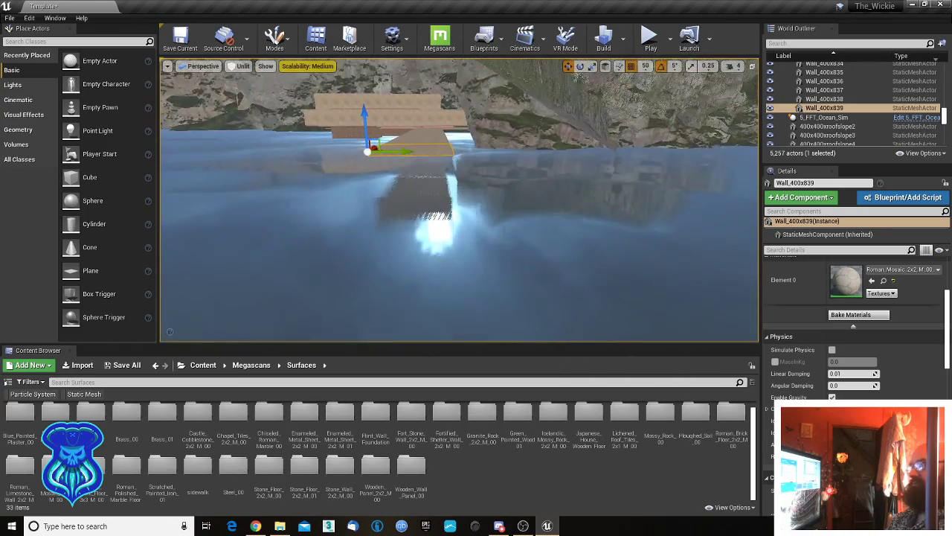
alt+drag(401, 152, 545, 148)
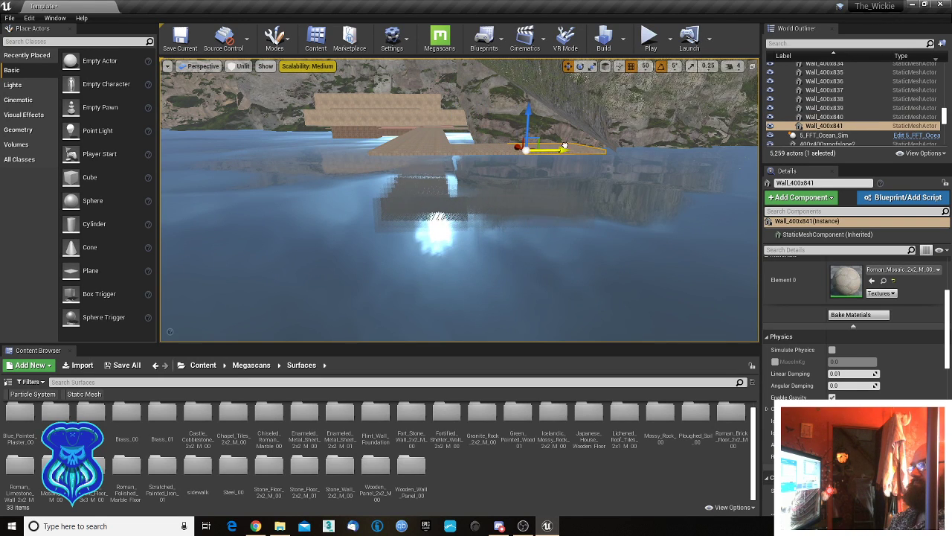
right_drag(476, 174, 491, 174)
alt+drag(463, 192, 571, 180)
- Select the landscape at the walkway's shore end, enter Landscape editing mode and show the Sculpt tools
right_drag(558, 182, 480, 193)
click(299, 188)
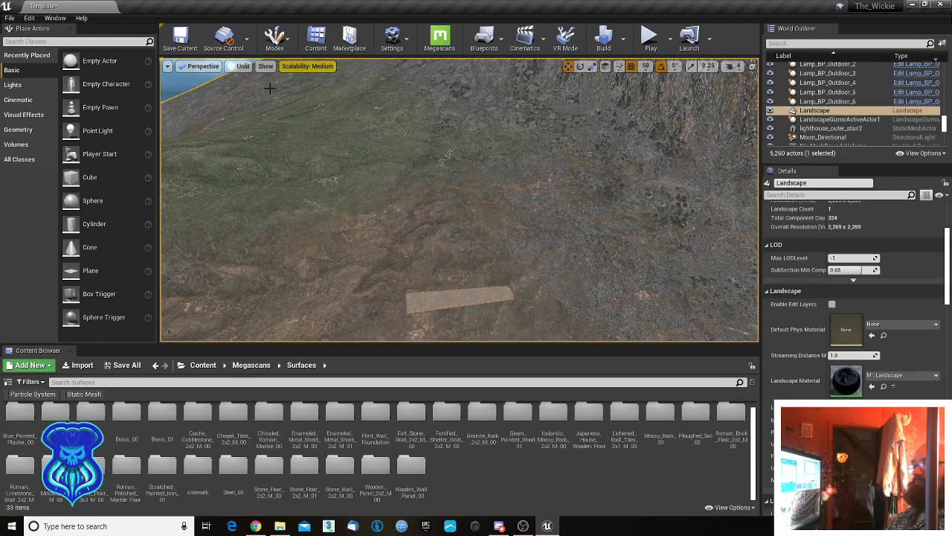
click(292, 38)
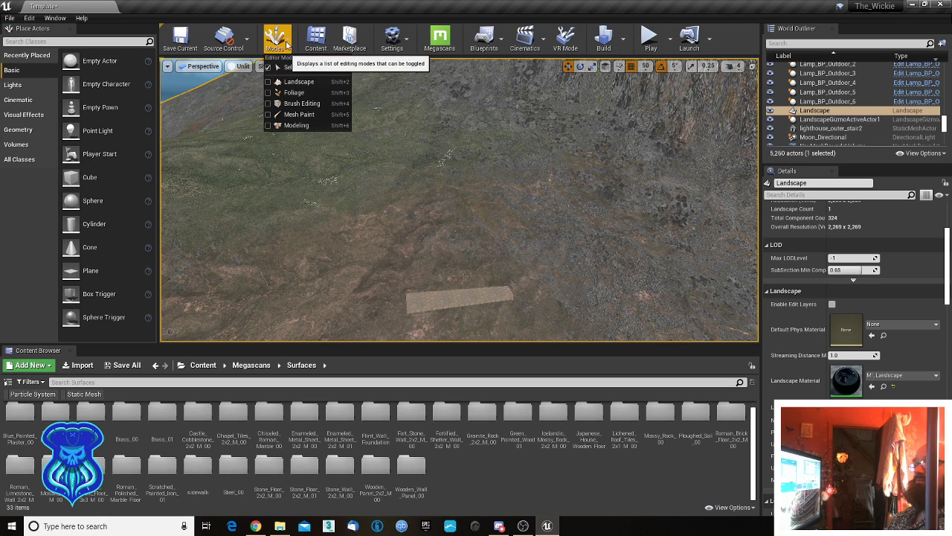
click(291, 85)
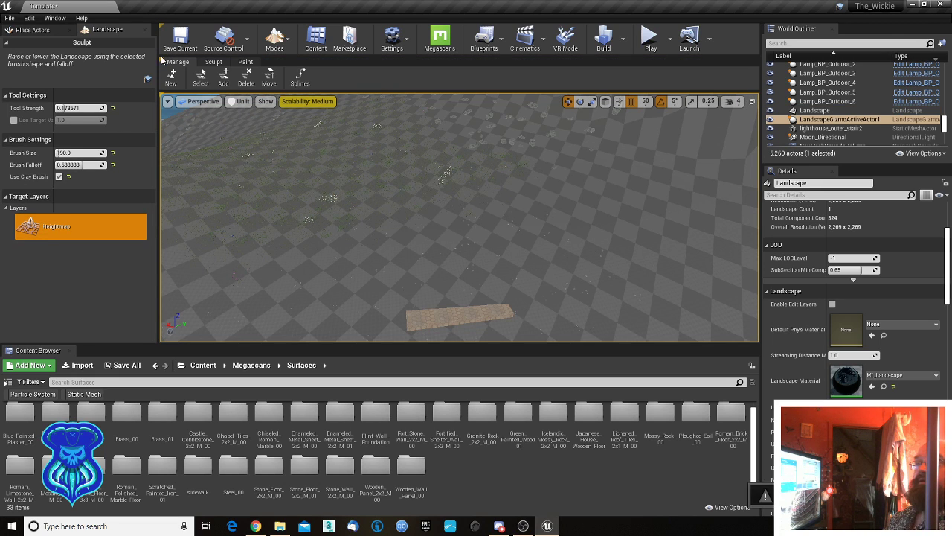
click(215, 63)
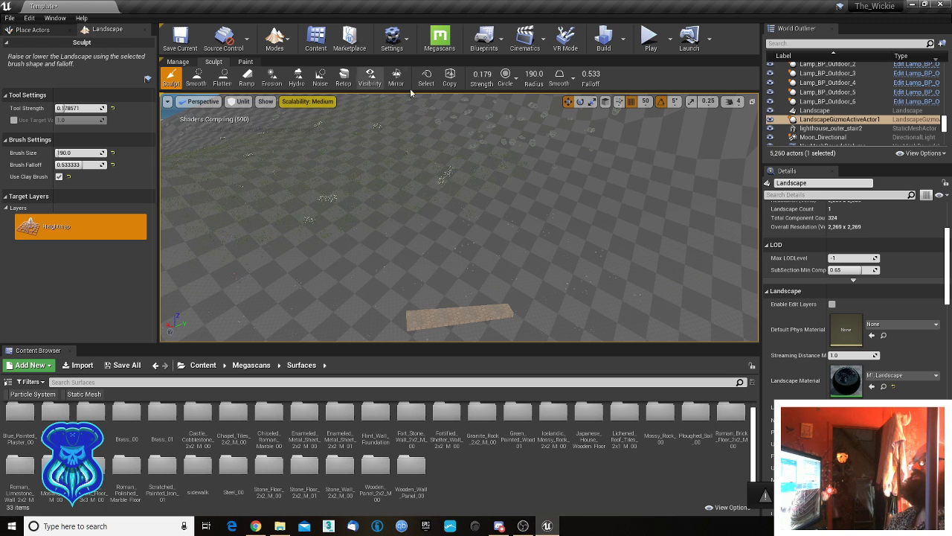
right_drag(536, 175, 527, 194)
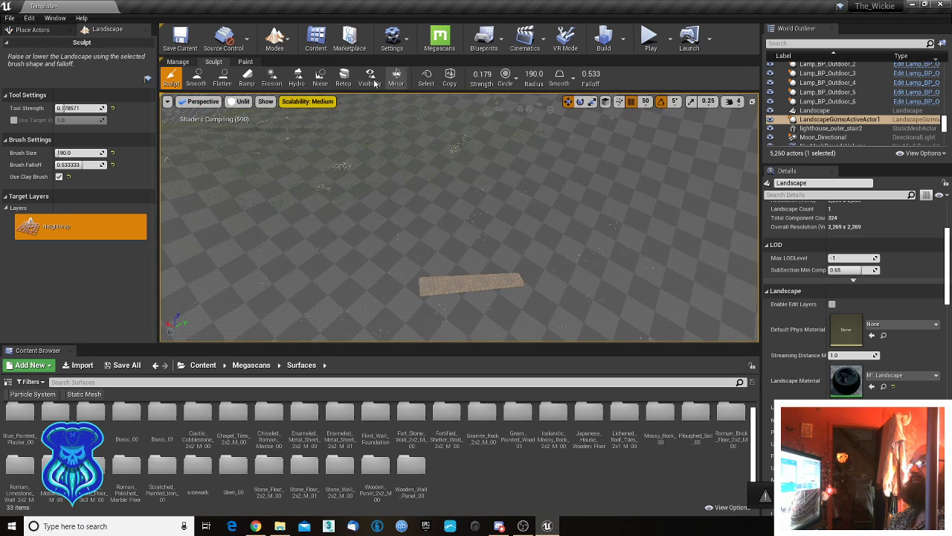